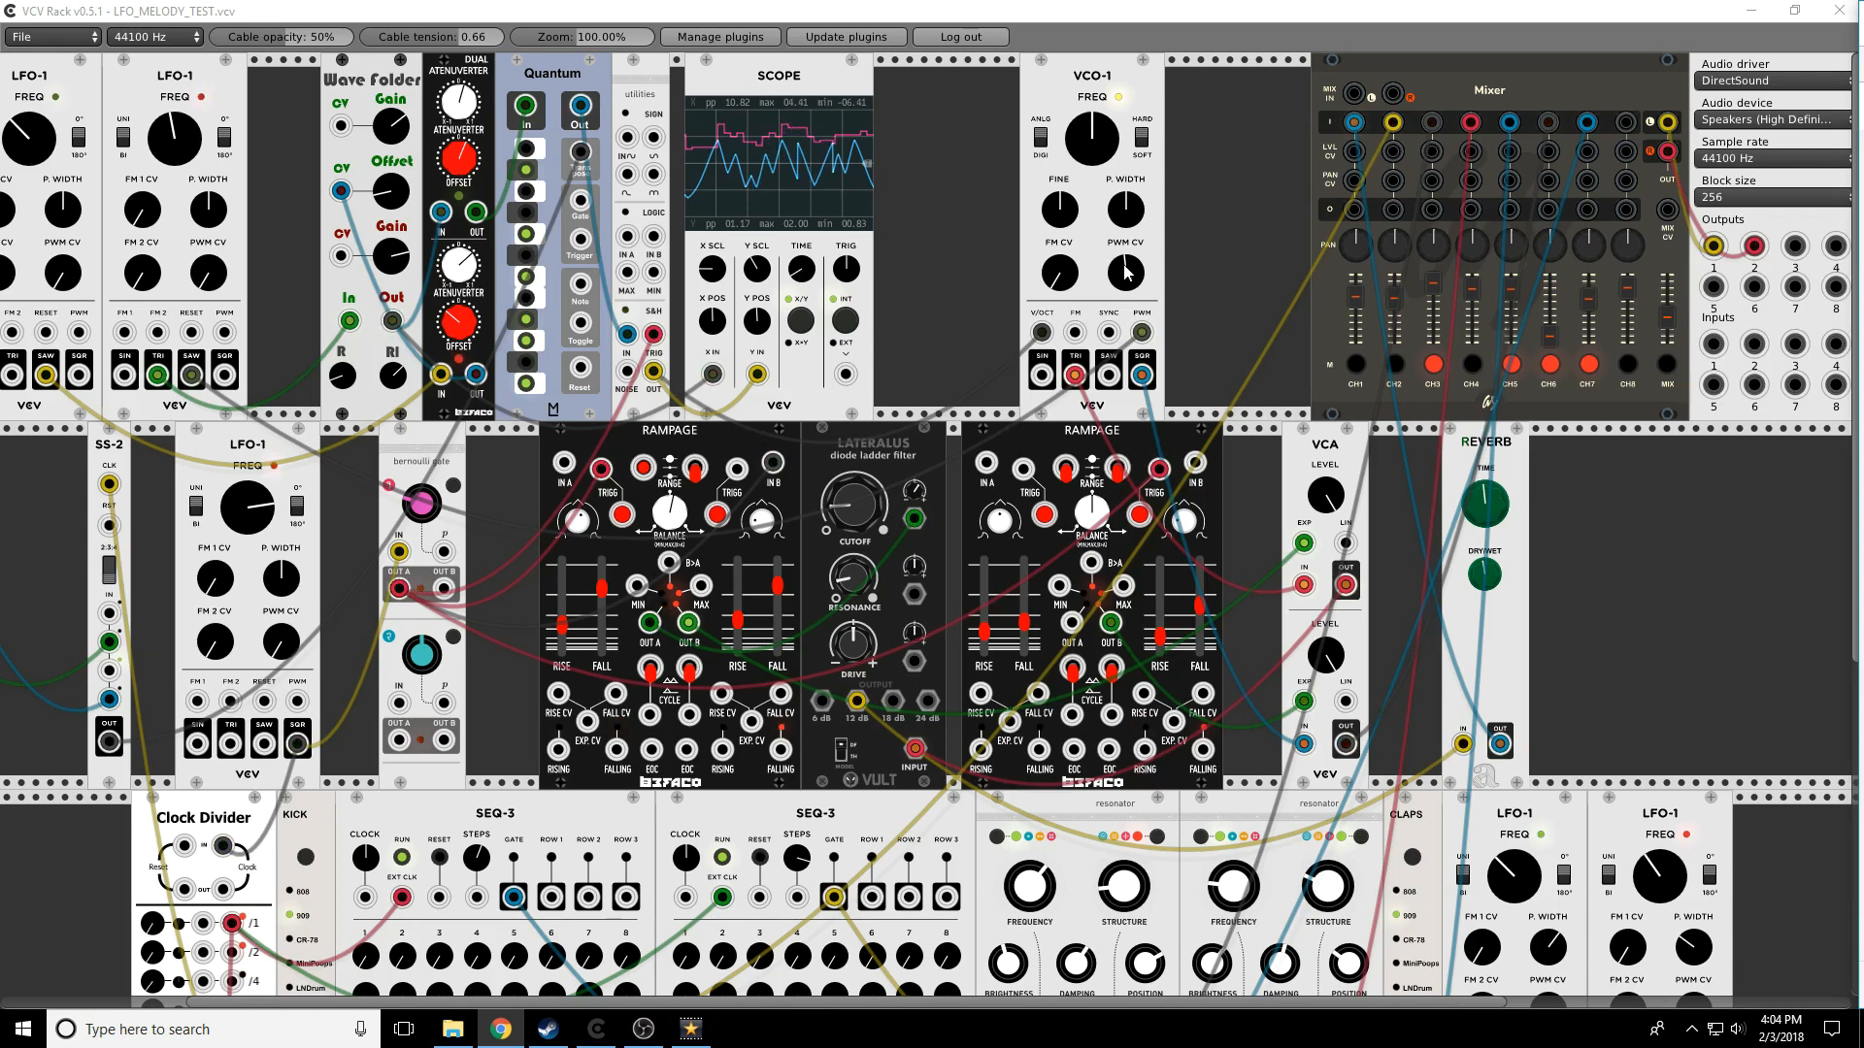
Open the LFO_MELODY_TEST2.vcv patch and unplug the cable from VCO-1's V/OCT input
{"action": "left_click", "coordinate": [68, 35]}
{"action": "left_click", "coordinate": [59, 73]}
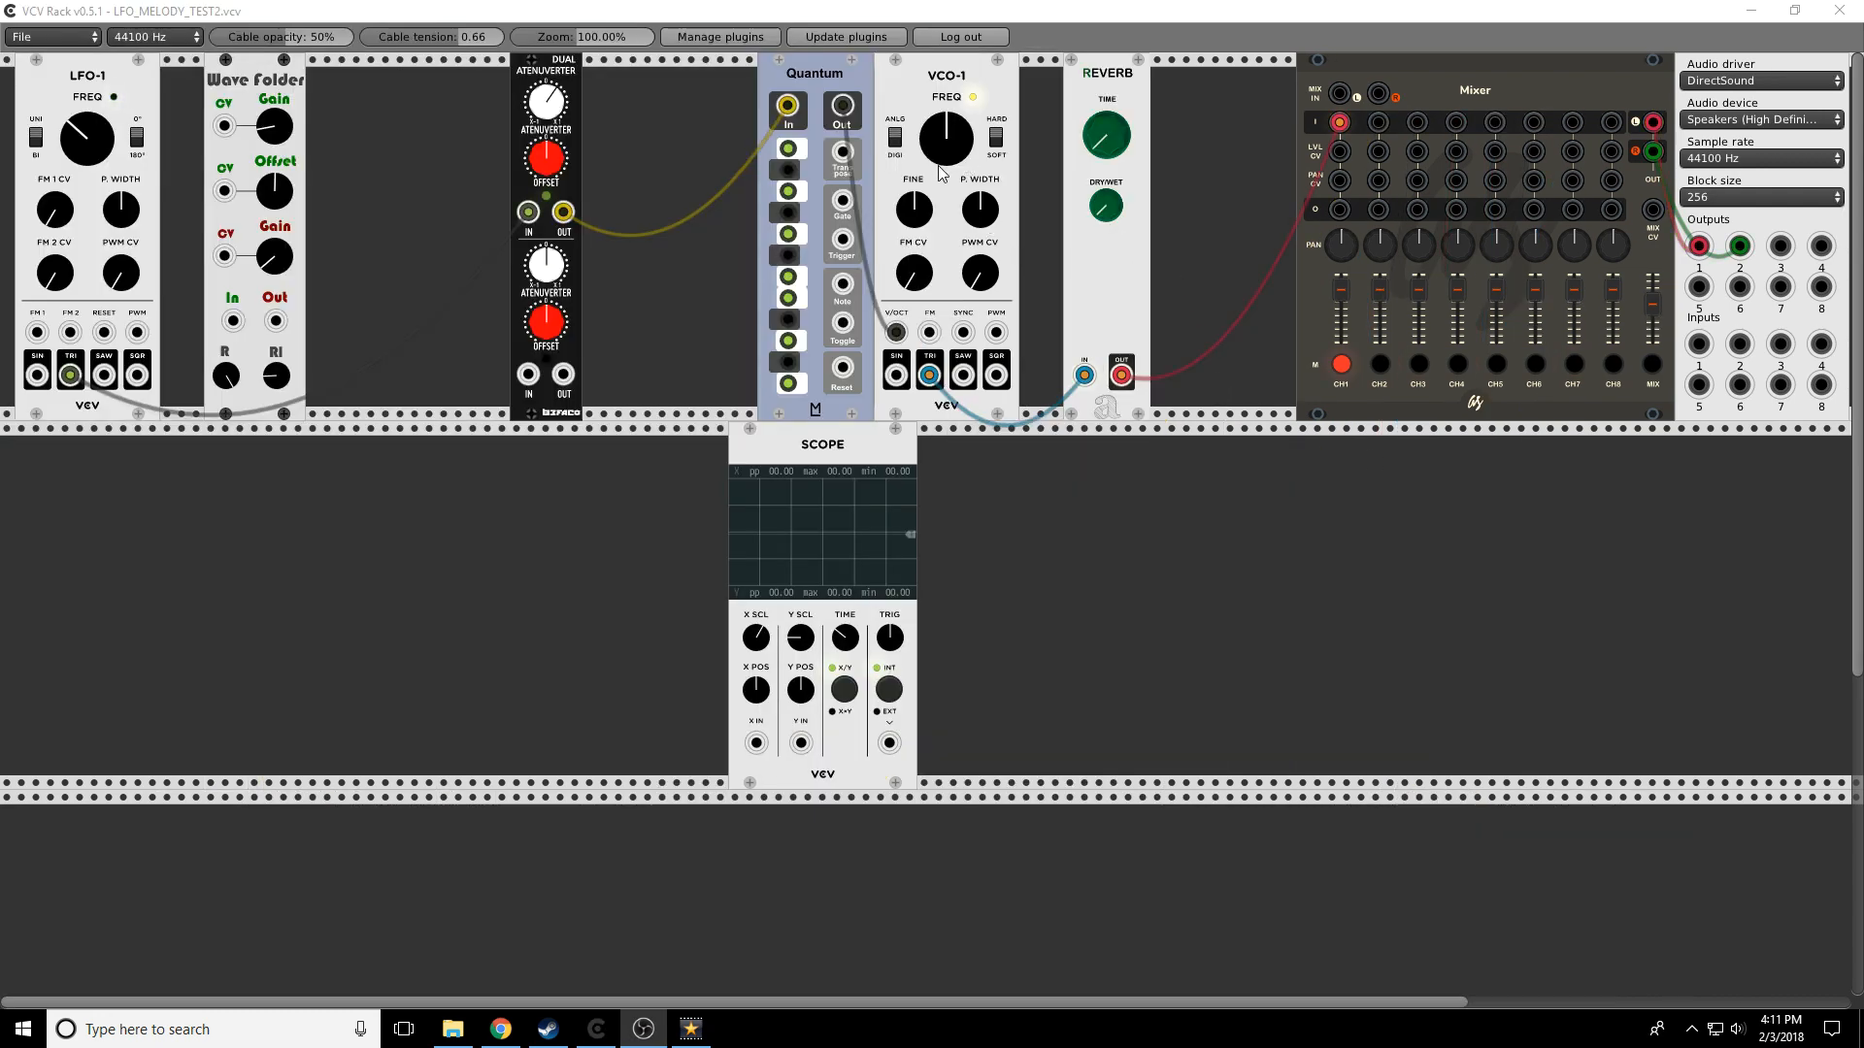
{"action": "left_click_drag", "start_coordinate": [896, 332], "coordinate": [918, 279]}
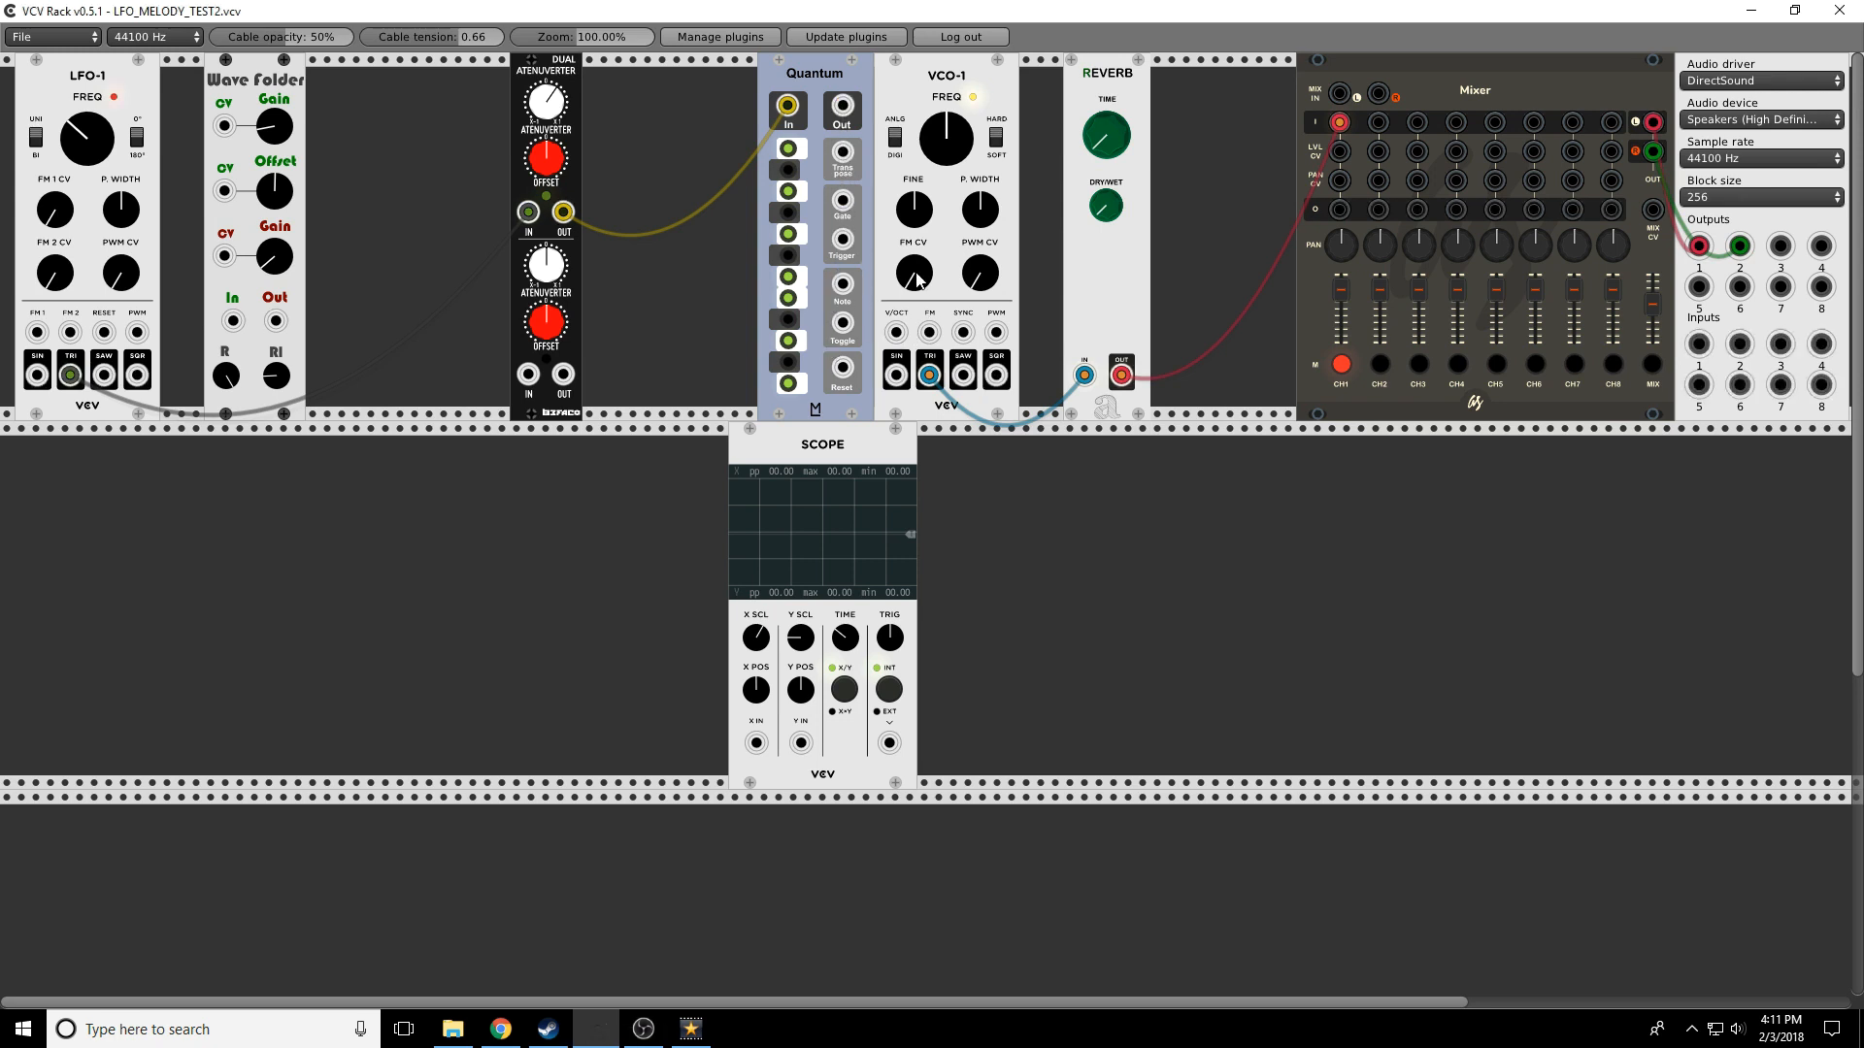
With mixer channel 1 unmuted, raise the reverb time and slightly lower the upper attenuverter level
{"action": "left_click", "coordinate": [1340, 365]}
{"action": "left_click_drag", "start_coordinate": [1104, 145], "coordinate": [1105, 117]}
{"action": "left_click_drag", "start_coordinate": [545, 100], "coordinate": [546, 112]}
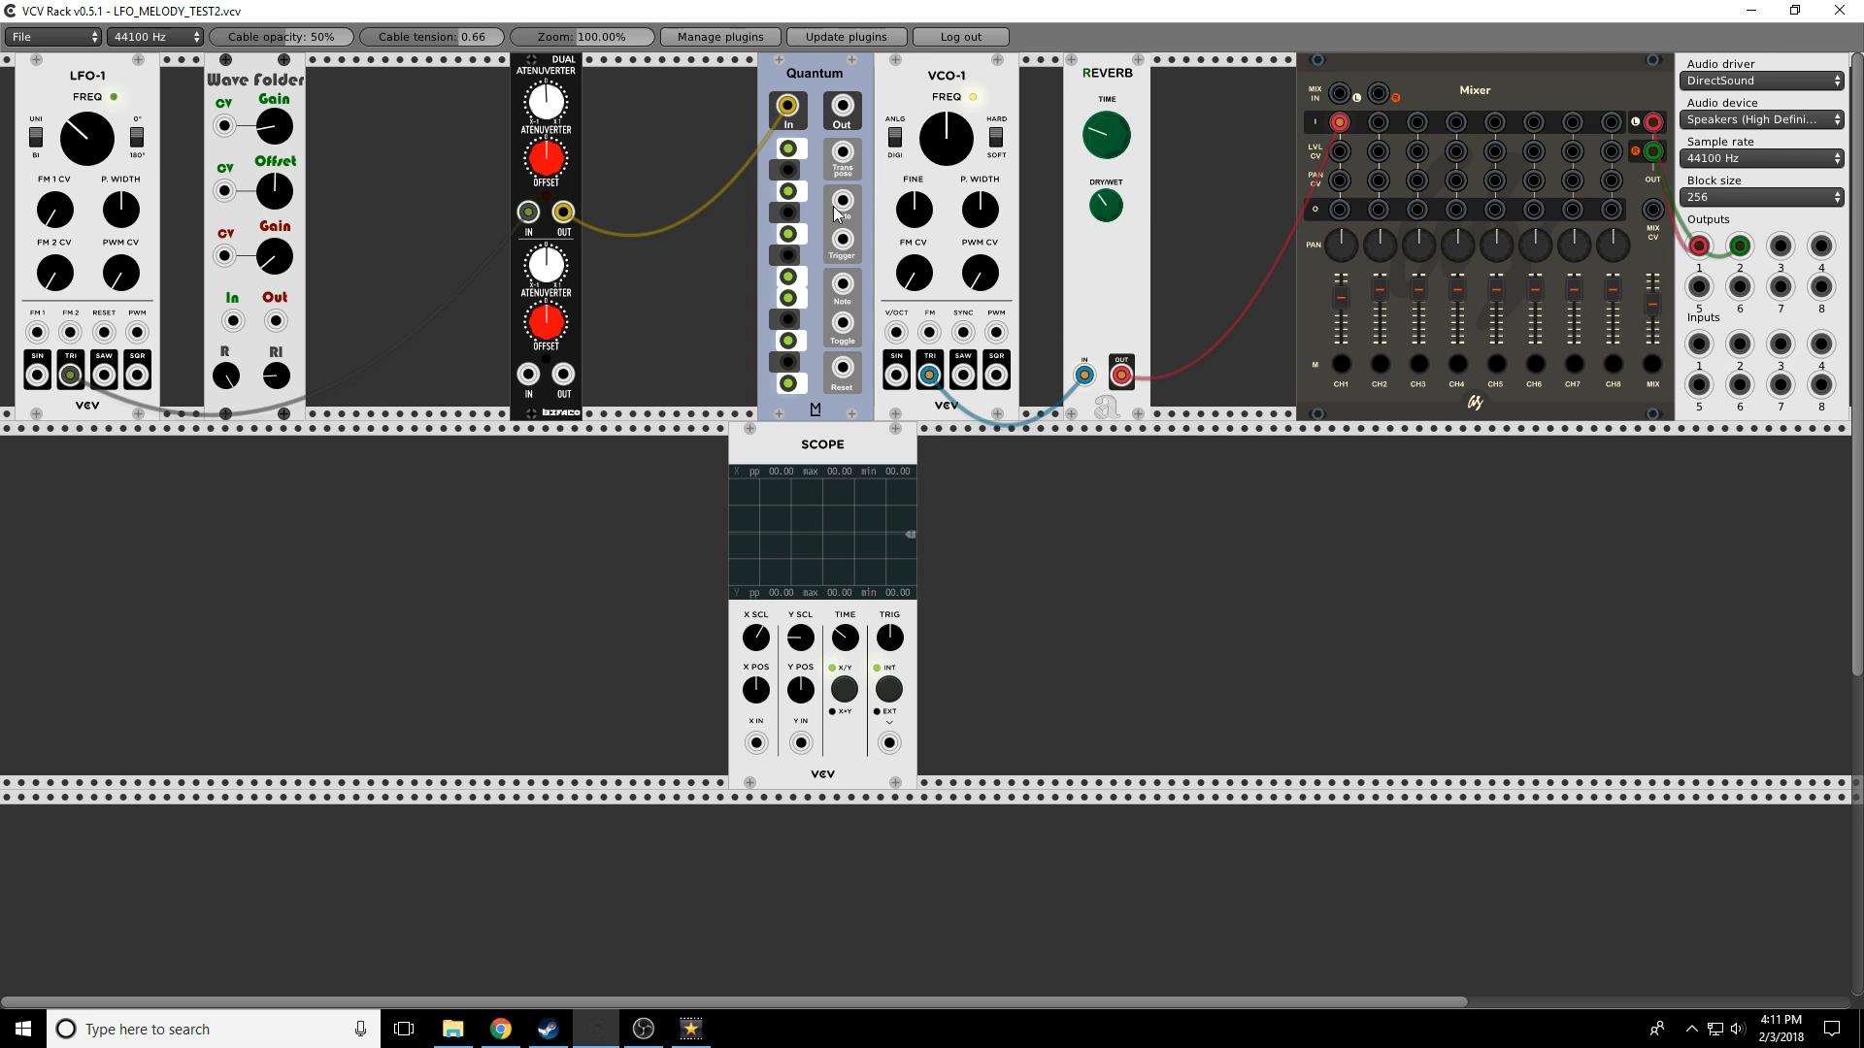
Patch Quantum's Out to VCO-1's V/OCT and the upper attenuverter's Out to both Scope X IN and Quantum In, with mixer channel 1 muted
{"action": "left_click_drag", "start_coordinate": [840, 105], "coordinate": [897, 333]}
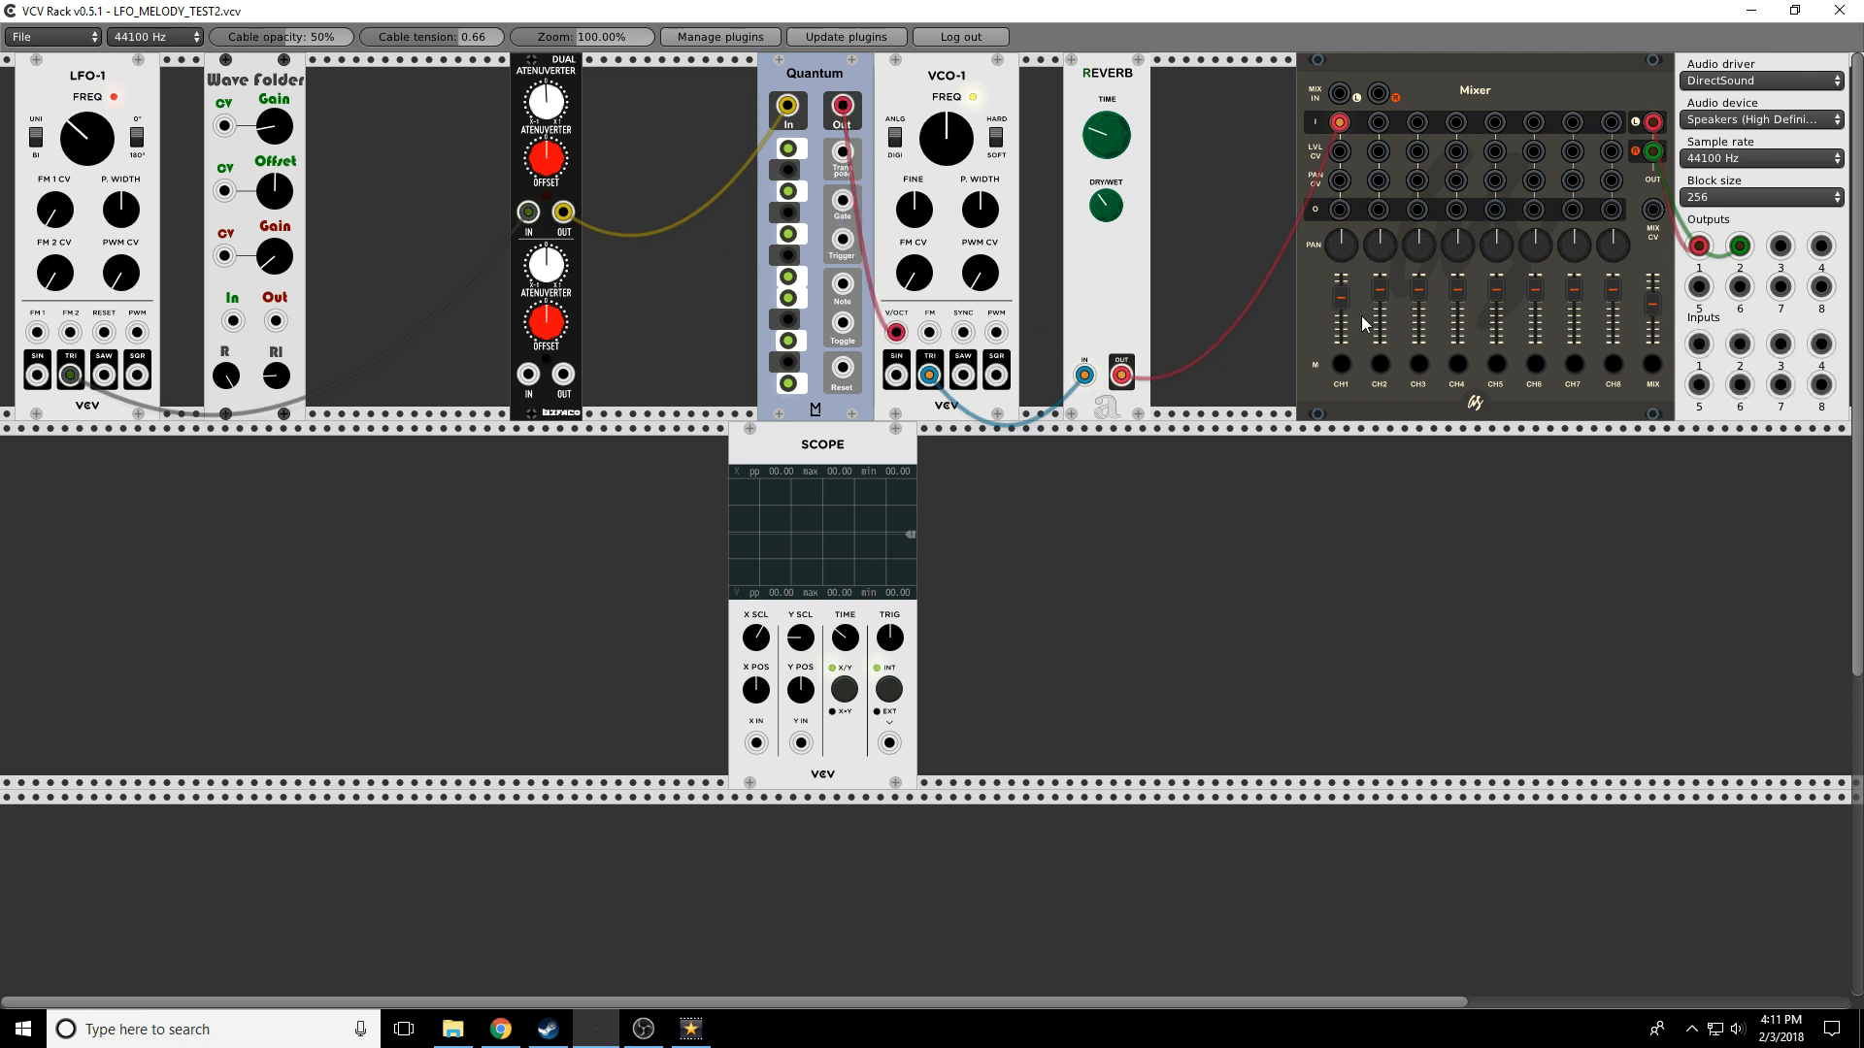
{"action": "left_click", "coordinate": [1343, 368]}
{"action": "mouse_move", "coordinate": [788, 109]}
{"action": "left_mouse_down"}
{"action": "mouse_move", "coordinate": [742, 746]}
{"action": "mouse_move", "coordinate": [758, 747]}
{"action": "left_mouse_up"}
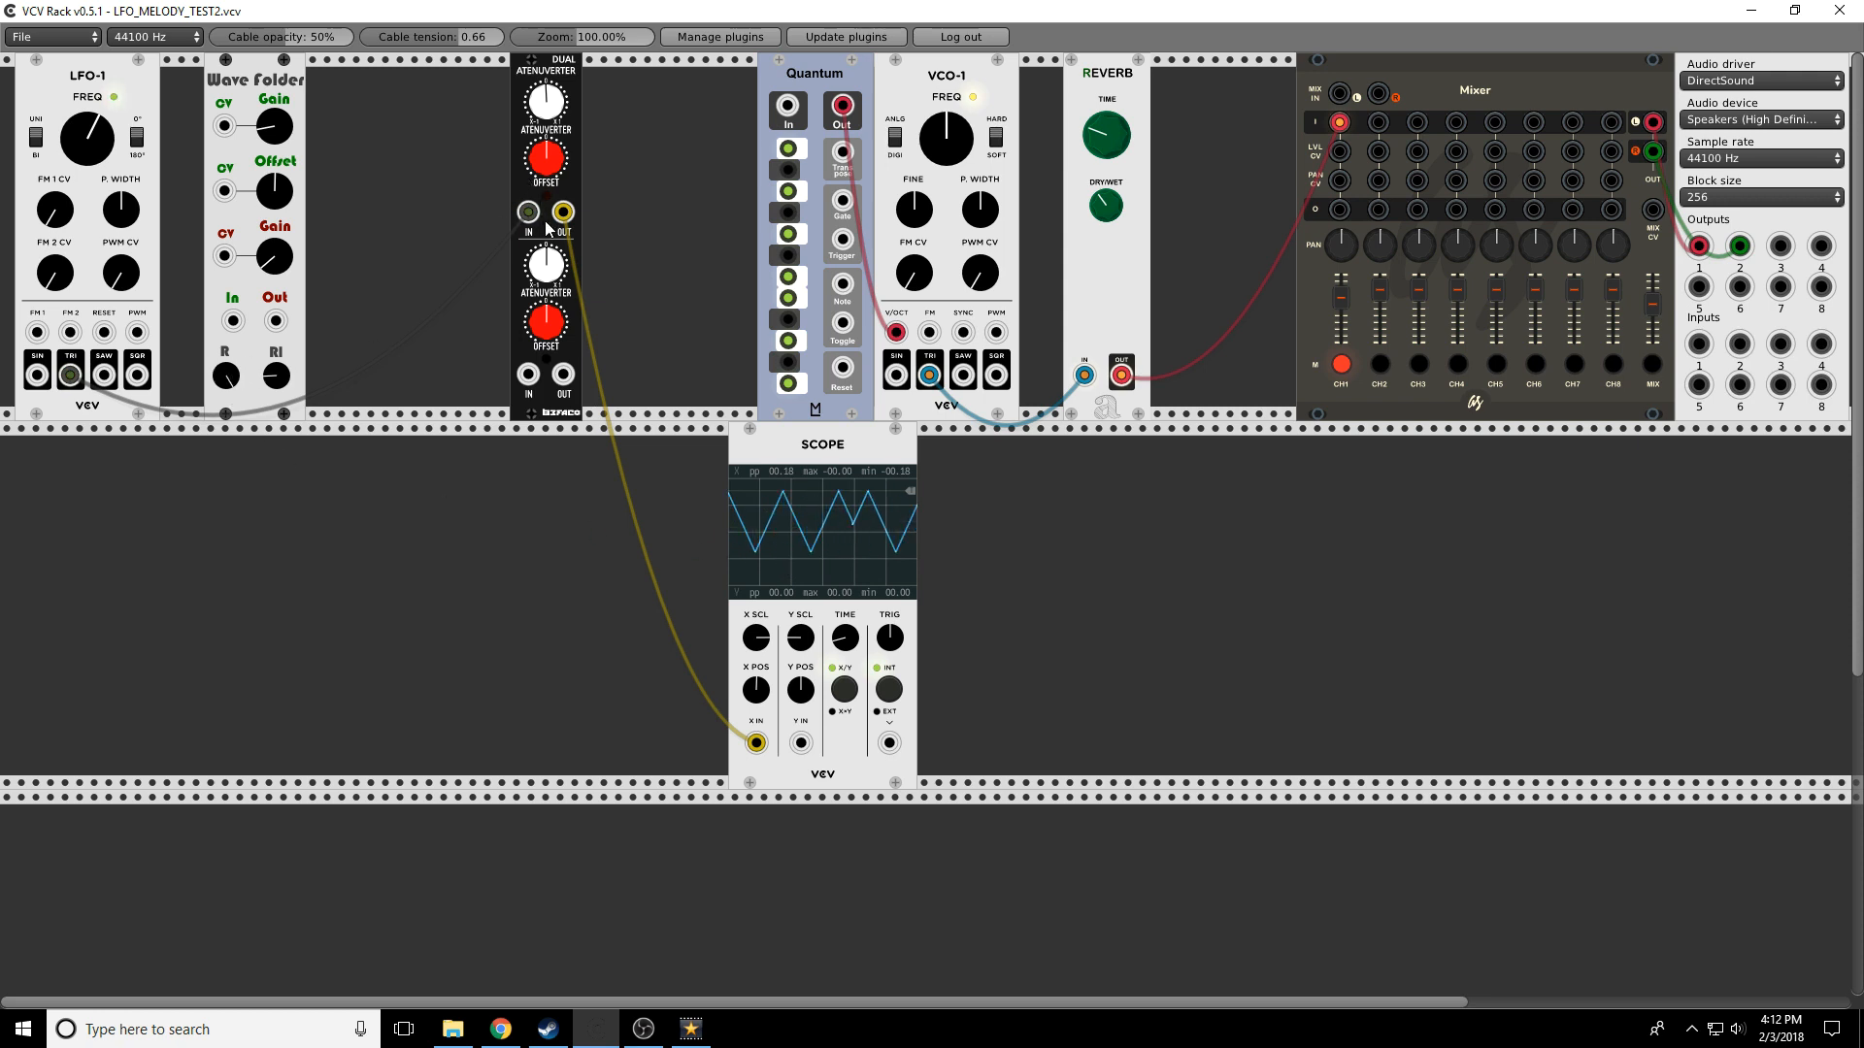
{"action": "left_click_drag", "start_coordinate": [787, 105], "coordinate": [563, 212]}
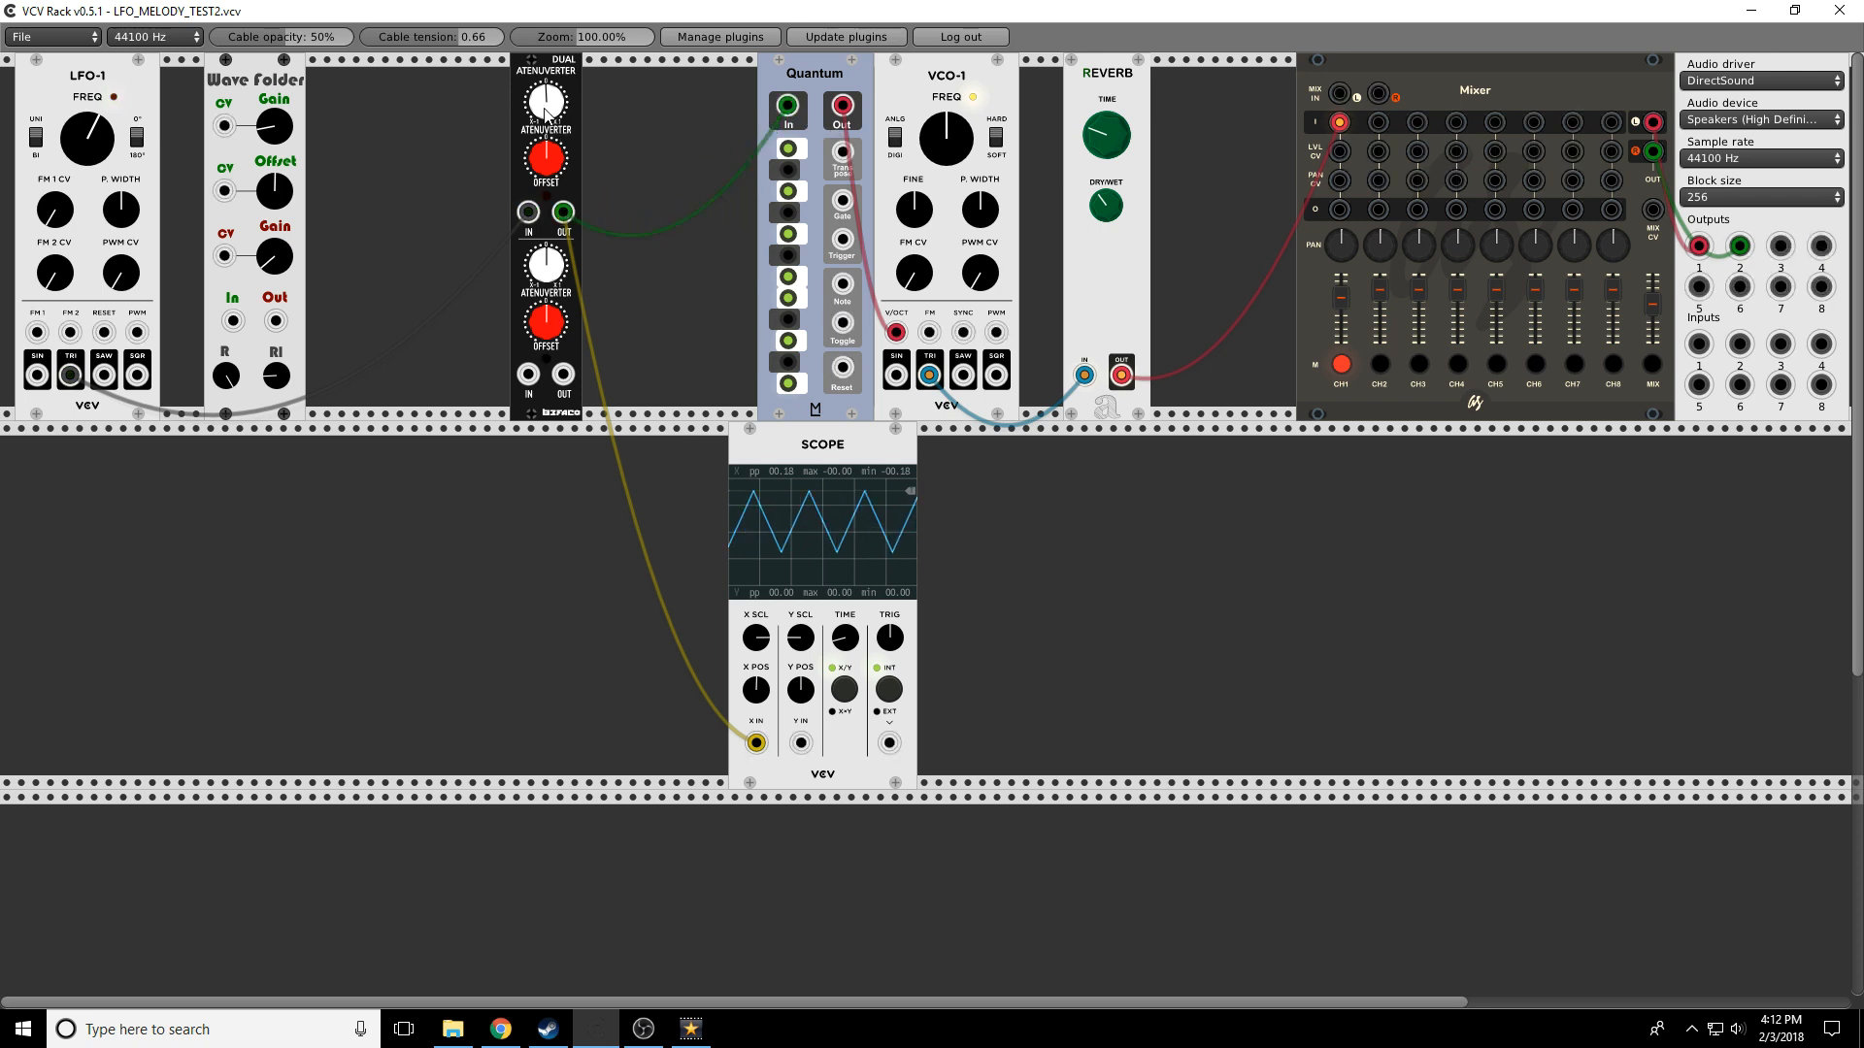
Readjust the upper attenuverter level and unmute mixer channel 1
{"action": "right_click", "coordinate": [531, 82]}
{"action": "left_click", "coordinate": [542, 104]}
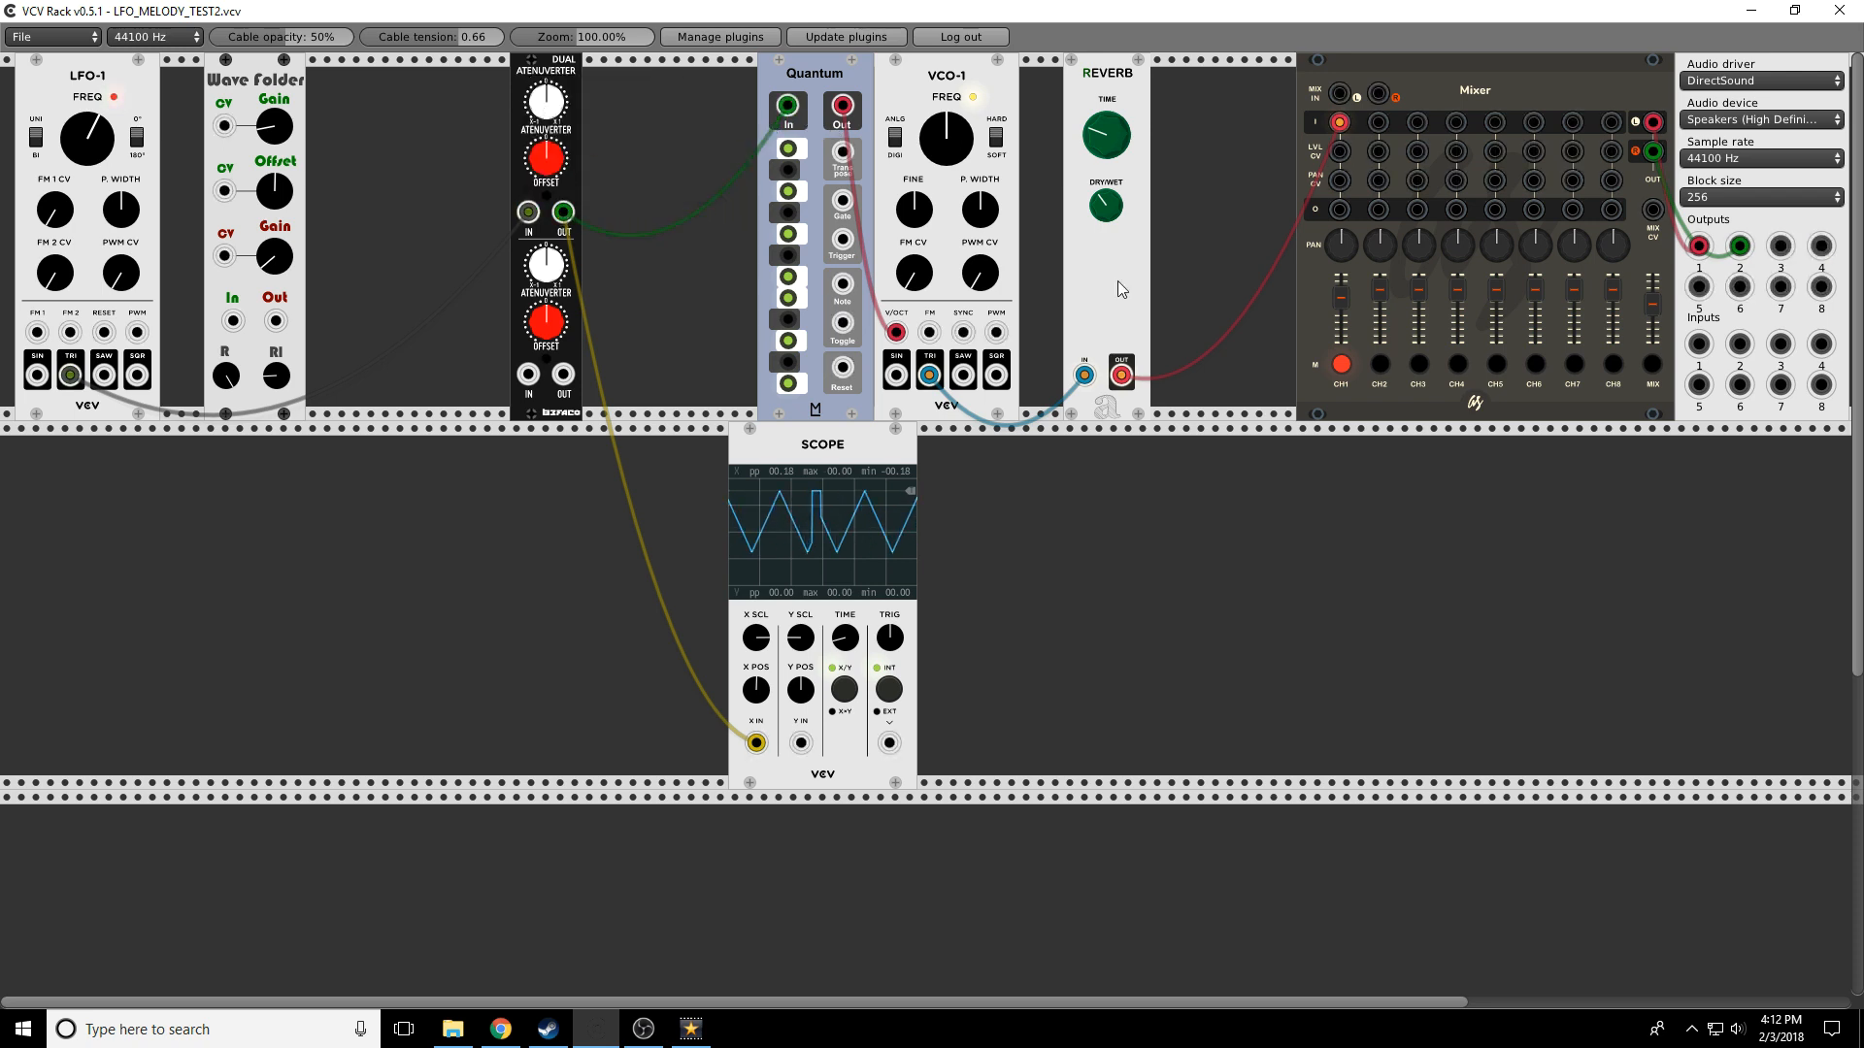
{"action": "left_click", "coordinate": [1341, 366]}
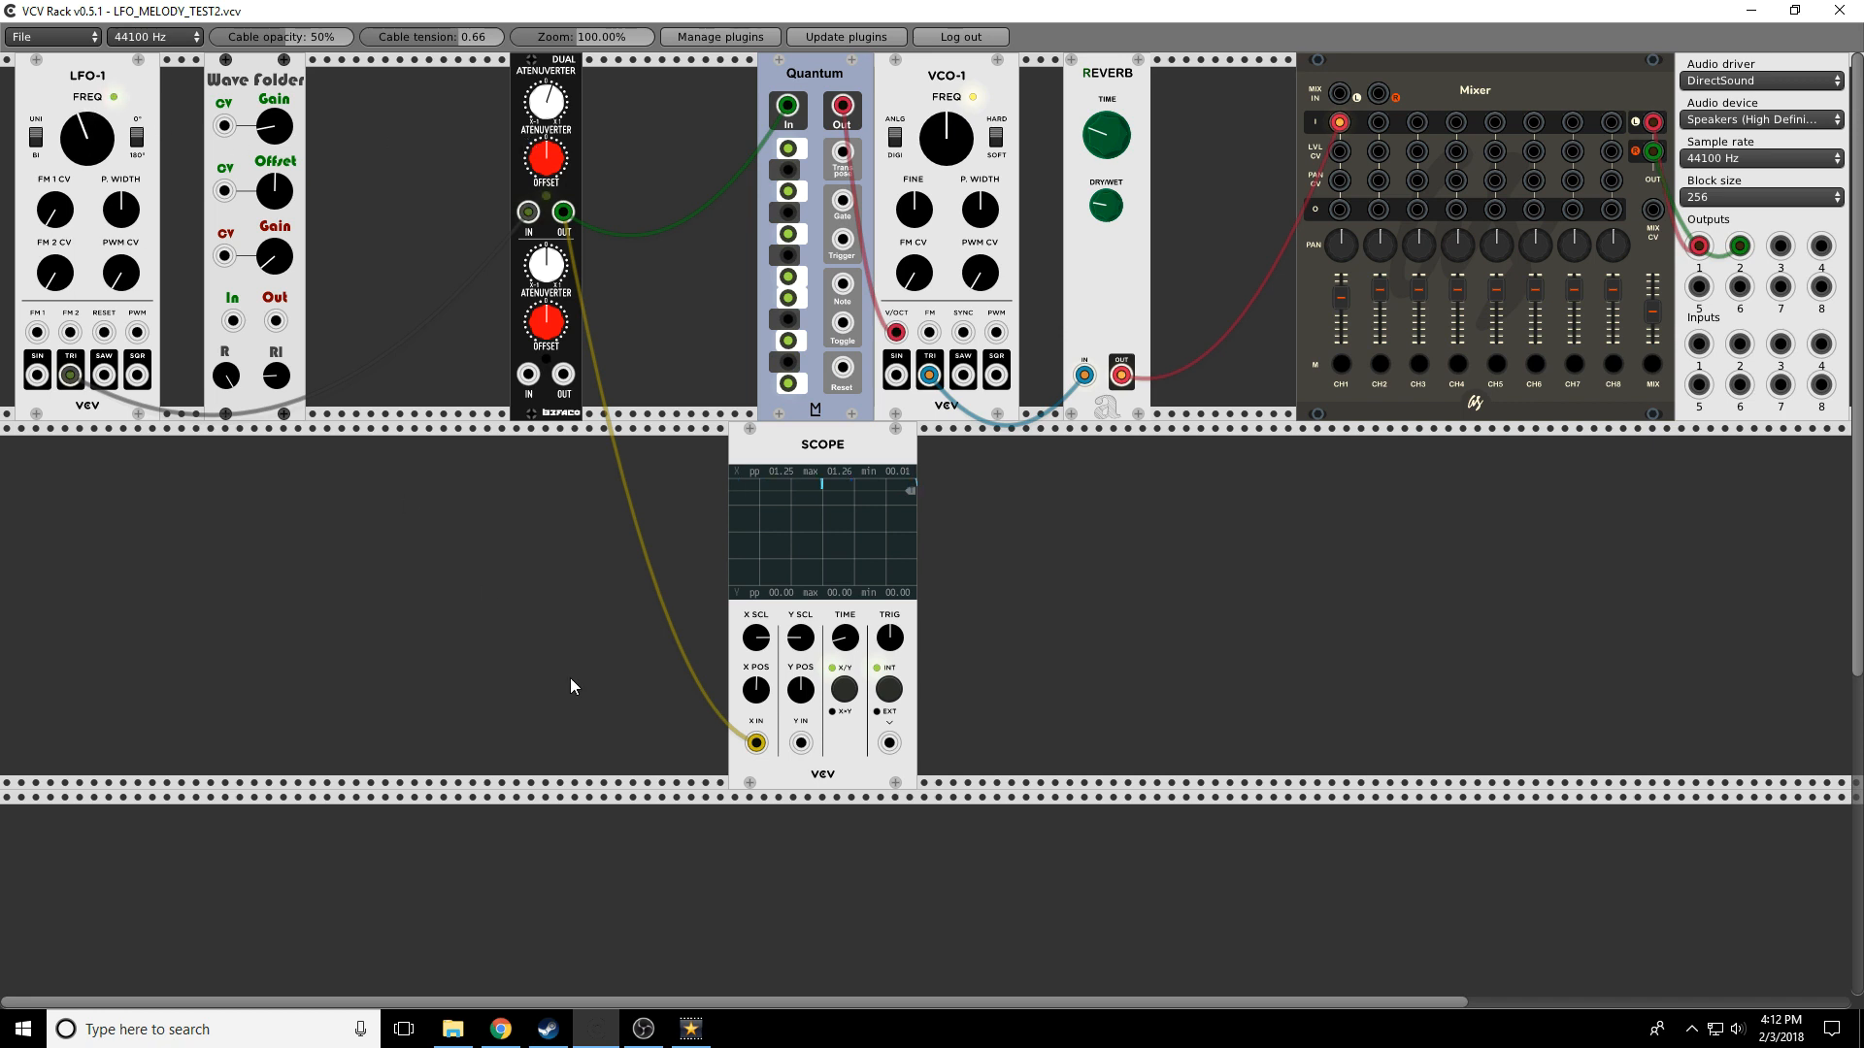
Lower the Scope's X position and X scale to fit the waveform in the display
{"action": "left_click_drag", "start_coordinate": [757, 692], "coordinate": [756, 699]}
{"action": "mouse_move", "coordinate": [754, 642]}
{"action": "left_mouse_down"}
{"action": "mouse_move", "coordinate": [753, 693]}
{"action": "mouse_move", "coordinate": [754, 678]}
{"action": "left_mouse_up"}
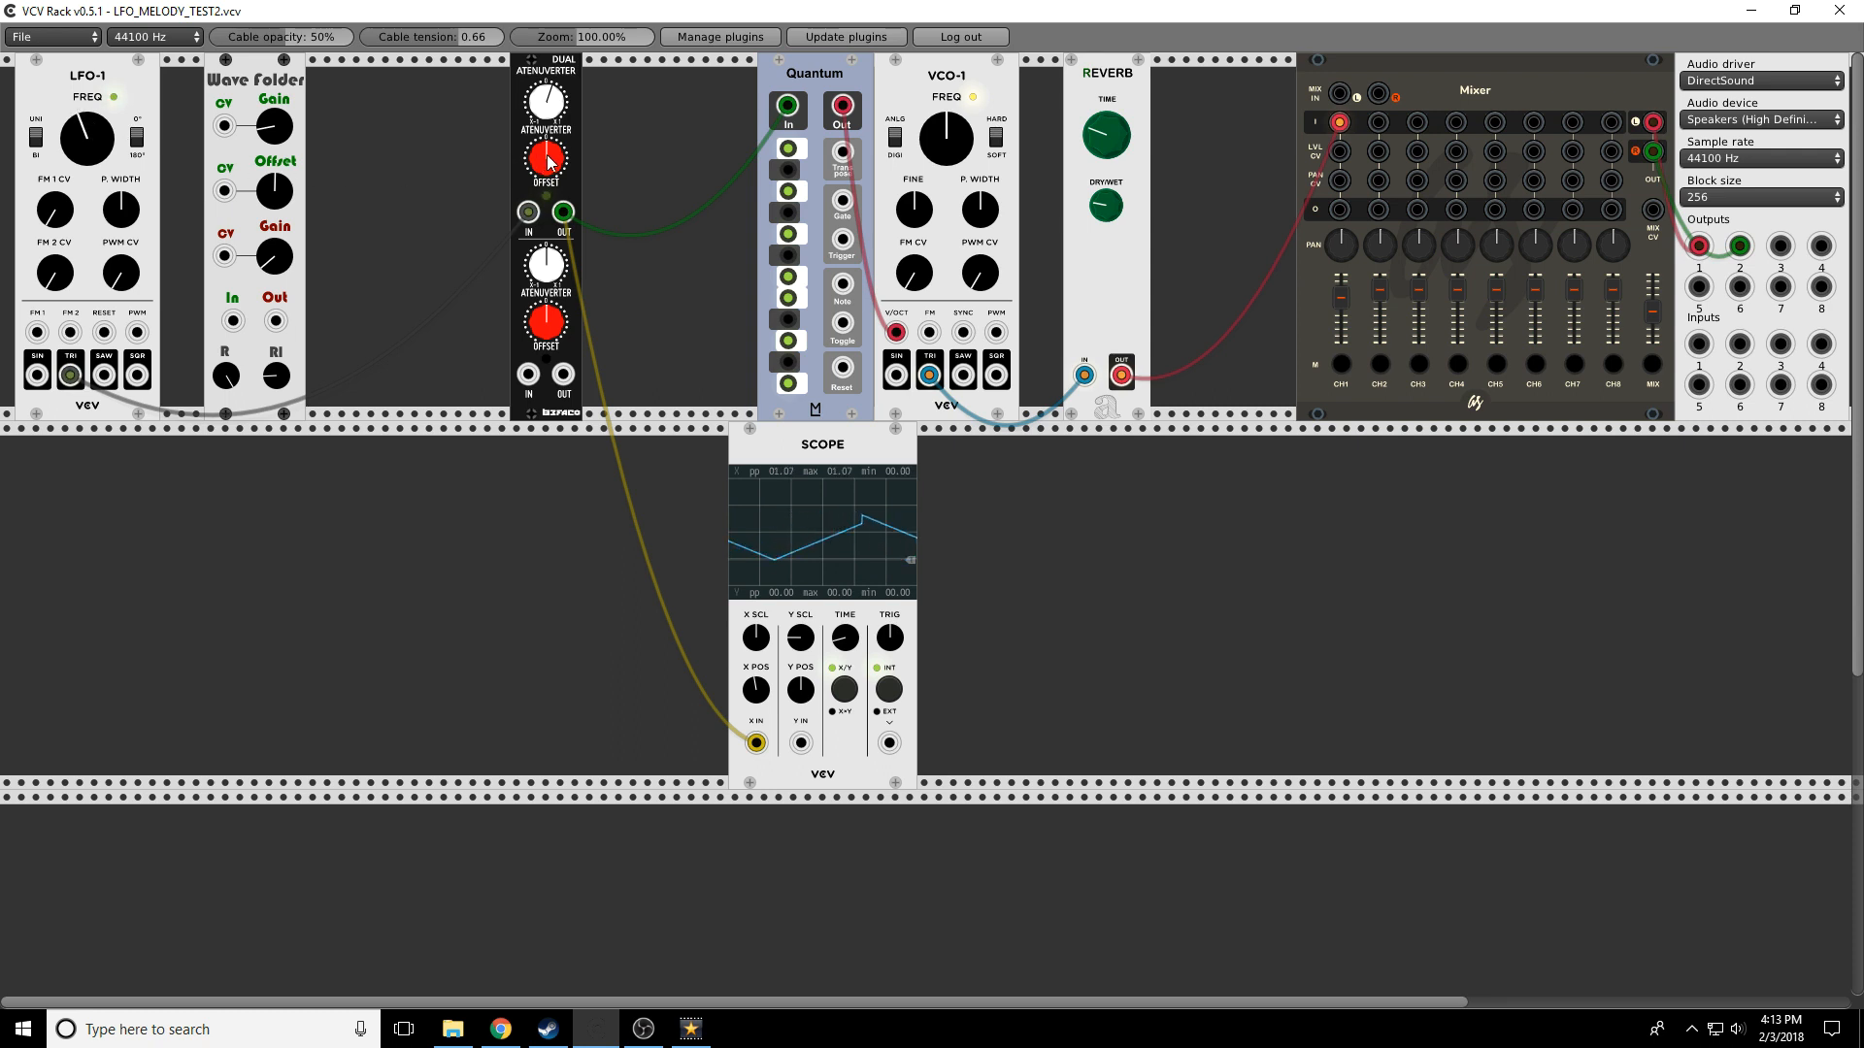
Vary the upper attenuverter's offset, leaving it slightly above centre, and mute mixer channel 1
{"action": "left_click_drag", "start_coordinate": [548, 155], "coordinate": [547, 134]}
{"action": "left_click_drag", "start_coordinate": [548, 157], "coordinate": [550, 163]}
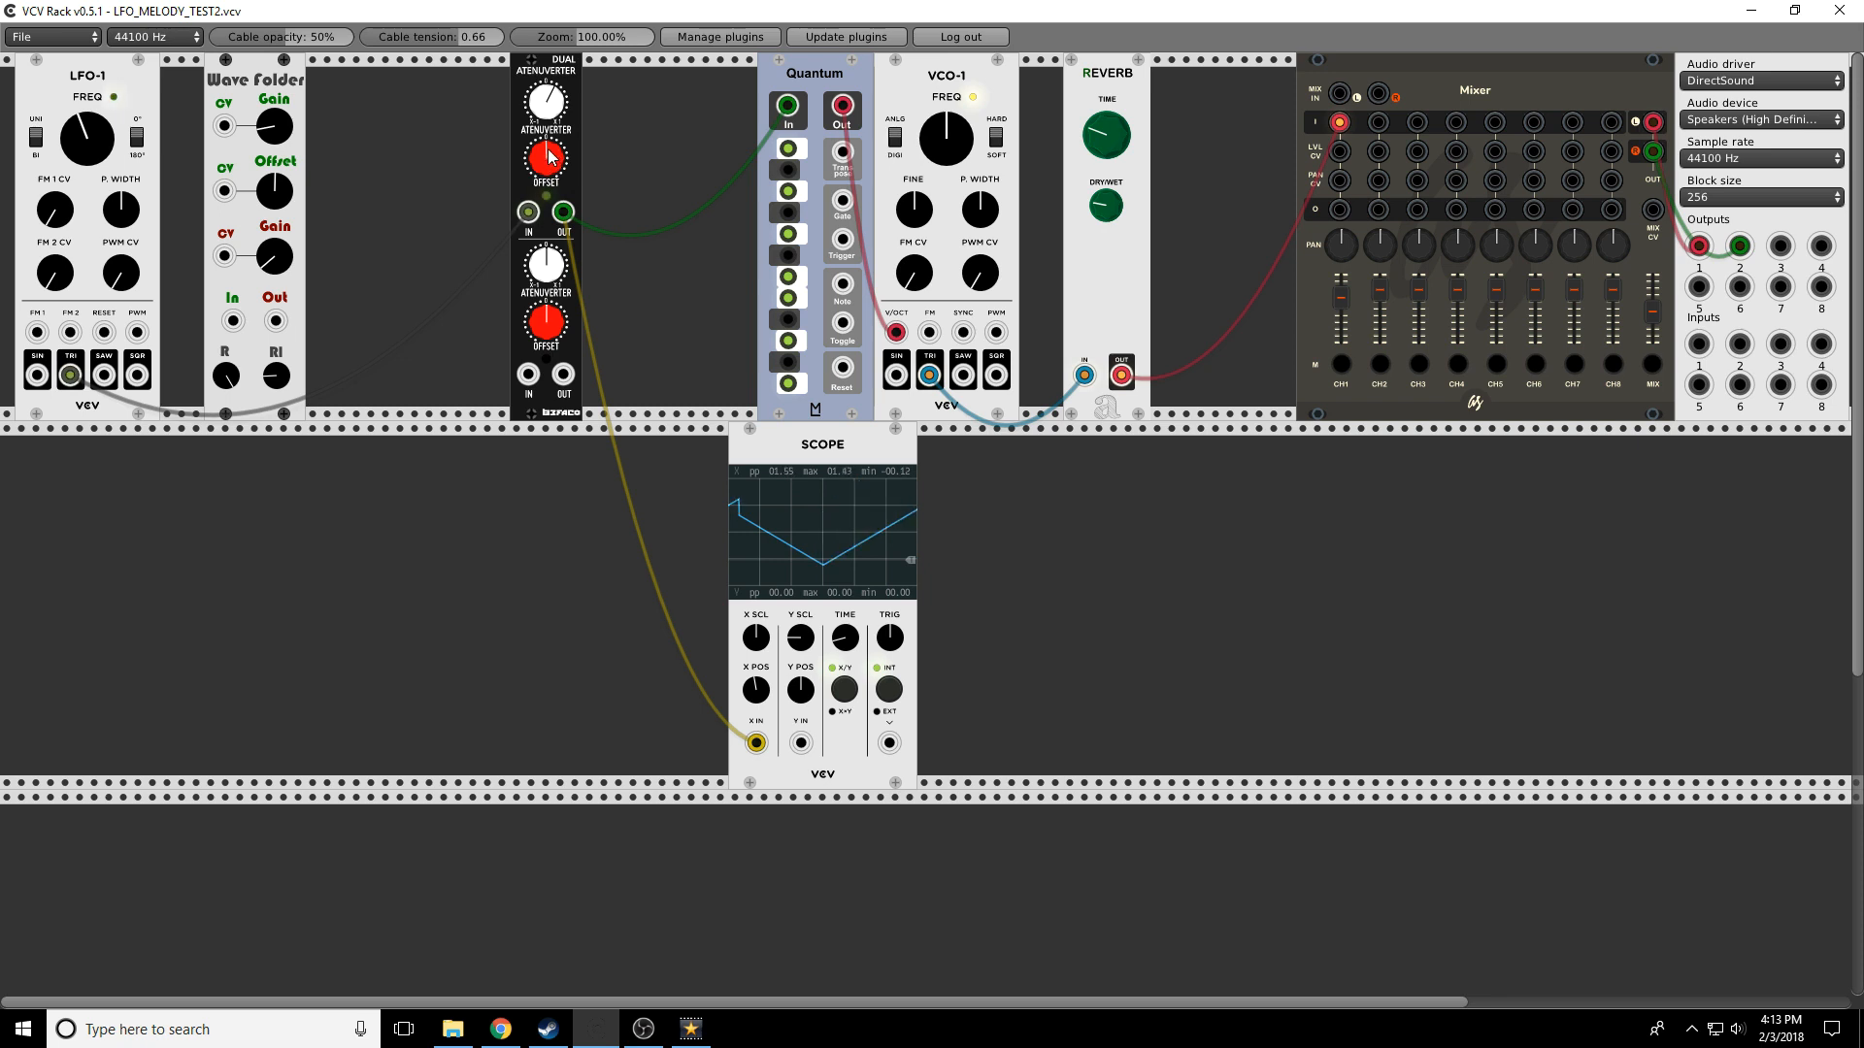
{"action": "left_click_drag", "start_coordinate": [550, 157], "coordinate": [550, 170]}
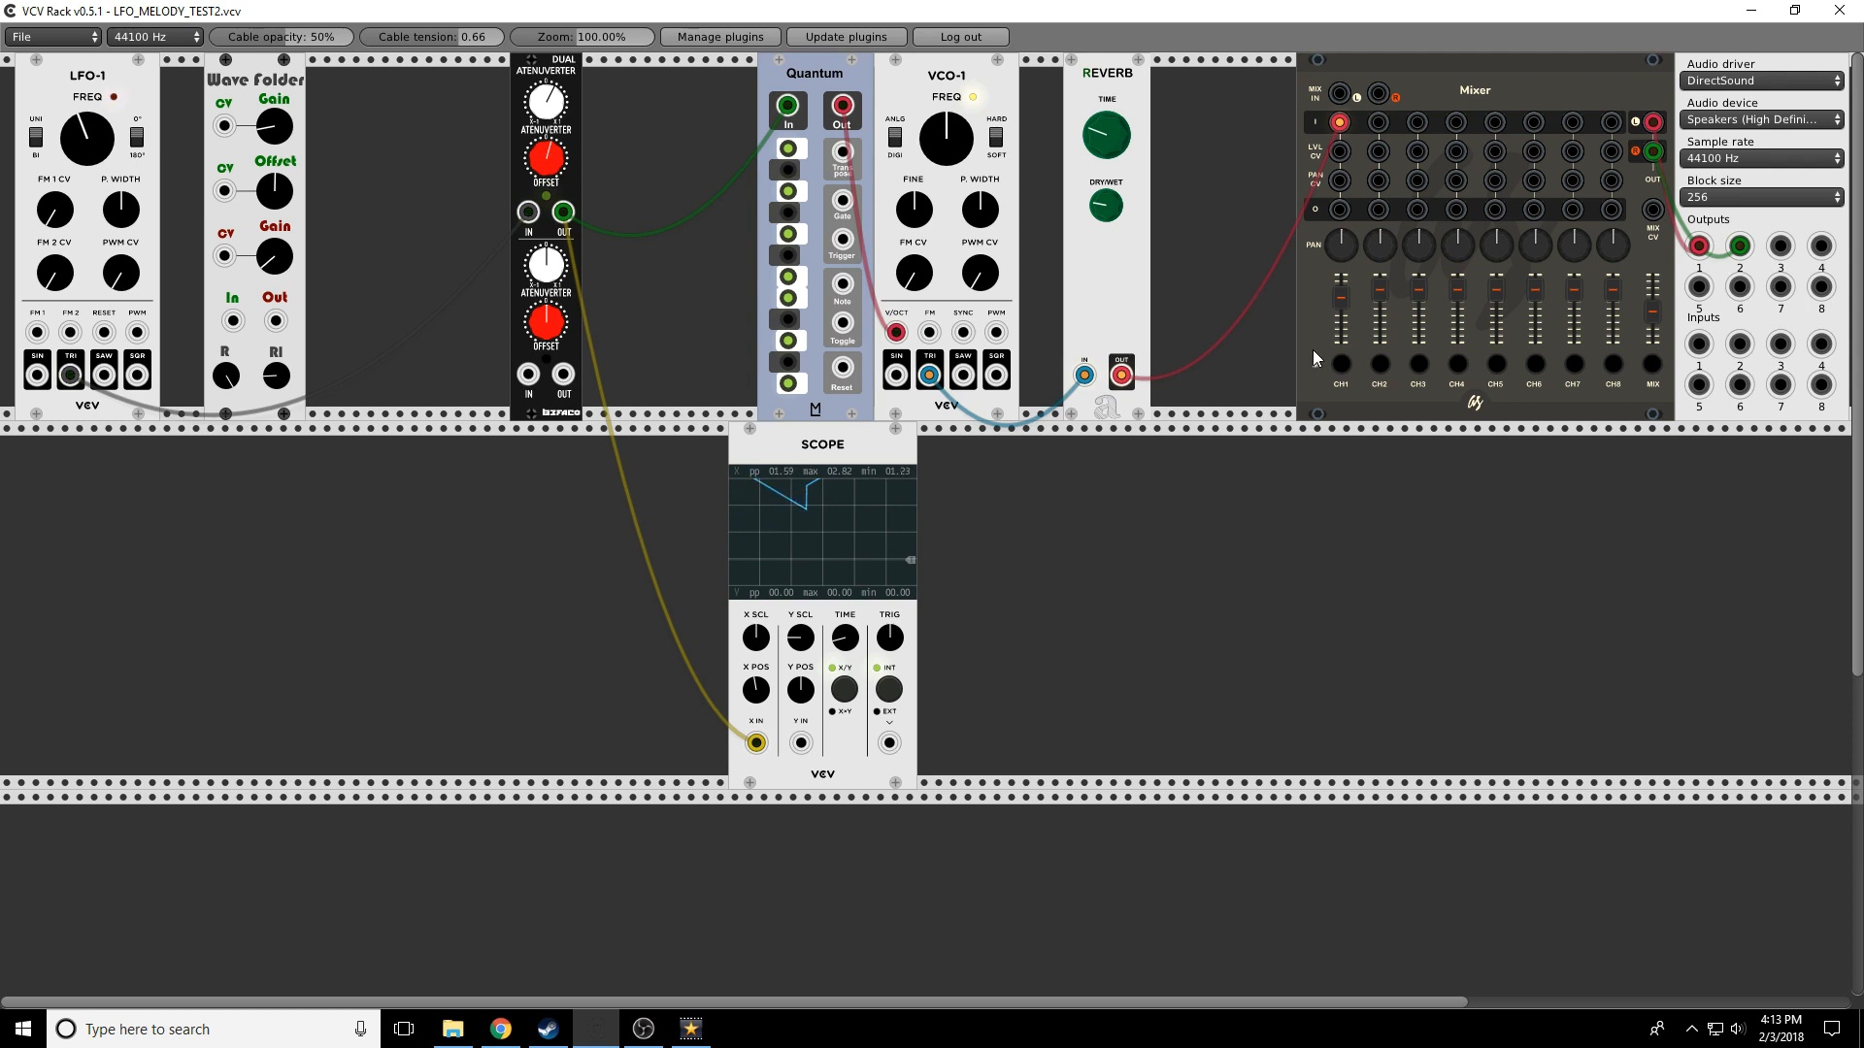
{"action": "left_click", "coordinate": [1341, 365]}
Insert the Wave Folder between LFO-1's TRI output and the upper attenuverter's input, and raise the Scope's X scale to enlarge the waveform
{"action": "mouse_move", "coordinate": [529, 212]}
{"action": "left_mouse_down"}
{"action": "mouse_move", "coordinate": [272, 131]}
{"action": "mouse_move", "coordinate": [222, 277]}
{"action": "mouse_move", "coordinate": [211, 426]}
{"action": "mouse_move", "coordinate": [233, 322]}
{"action": "mouse_move", "coordinate": [497, 256]}
{"action": "mouse_move", "coordinate": [519, 228]}
{"action": "left_mouse_up"}
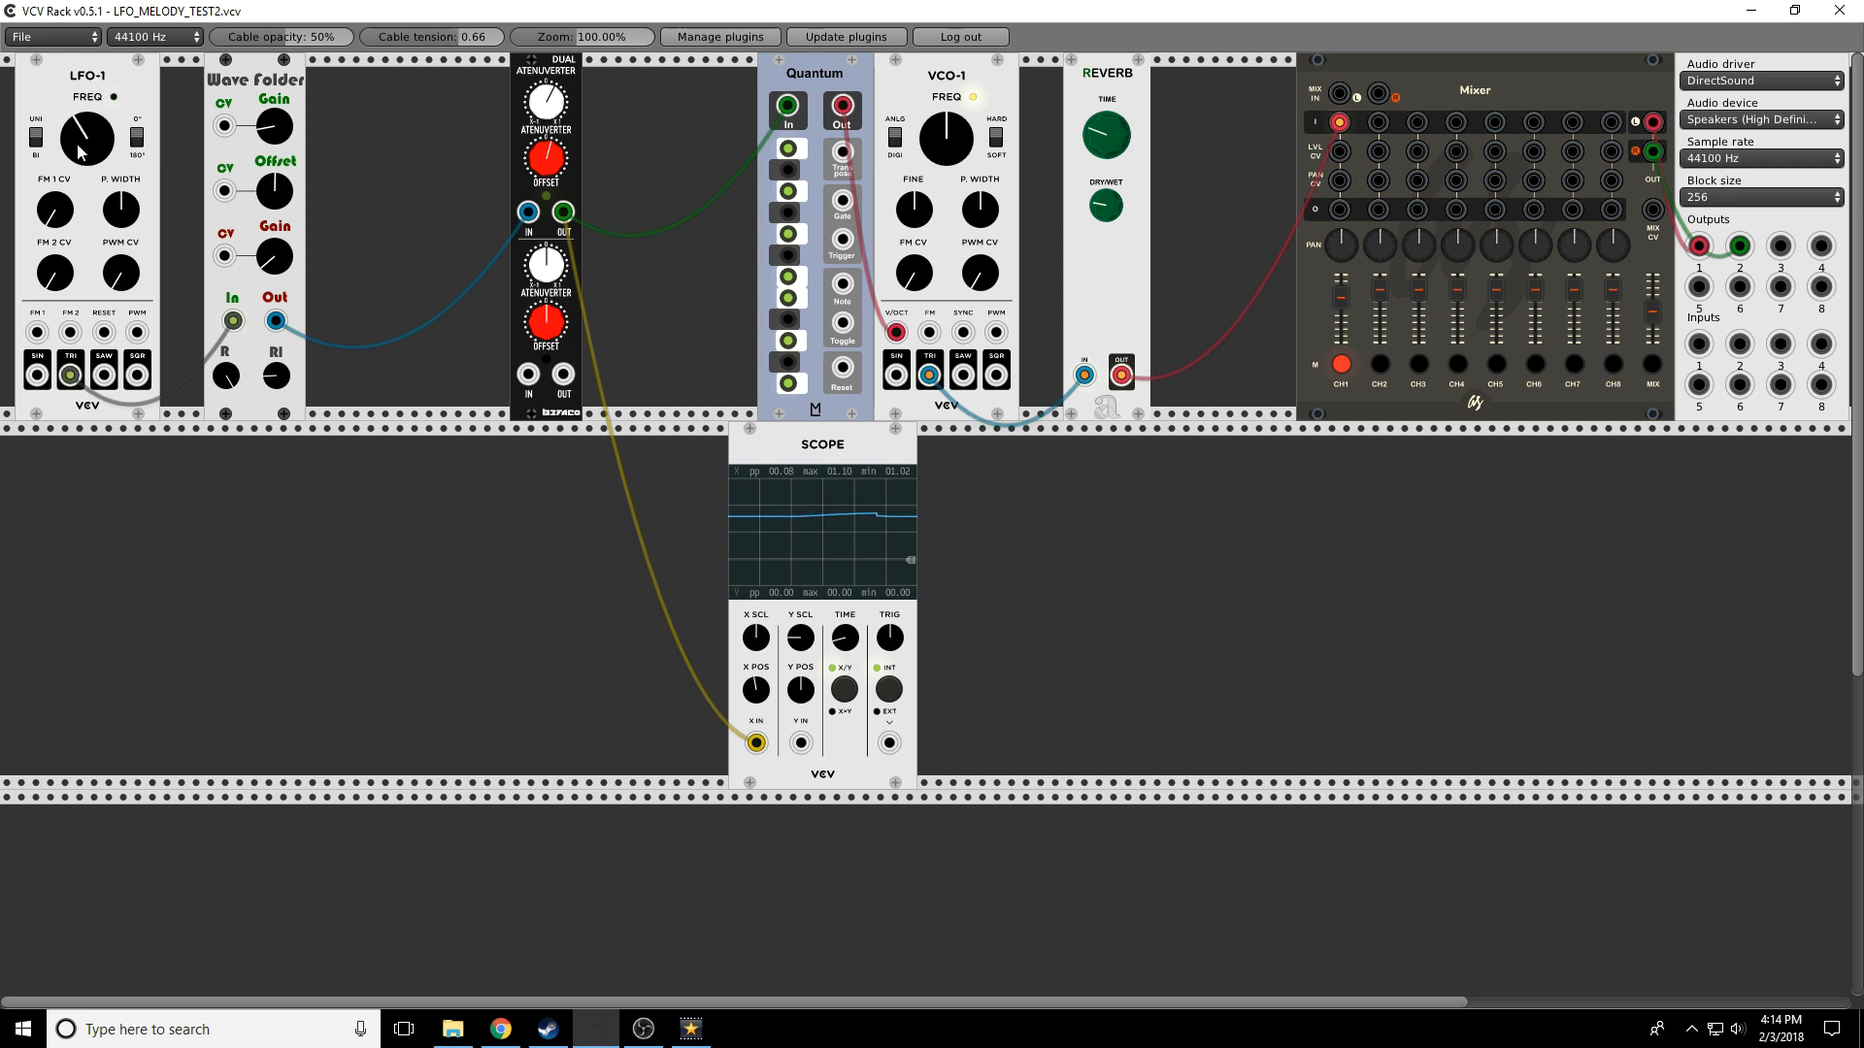
{"action": "left_click_drag", "start_coordinate": [753, 648], "coordinate": [761, 524]}
{"action": "left_click_drag", "start_coordinate": [757, 641], "coordinate": [757, 691]}
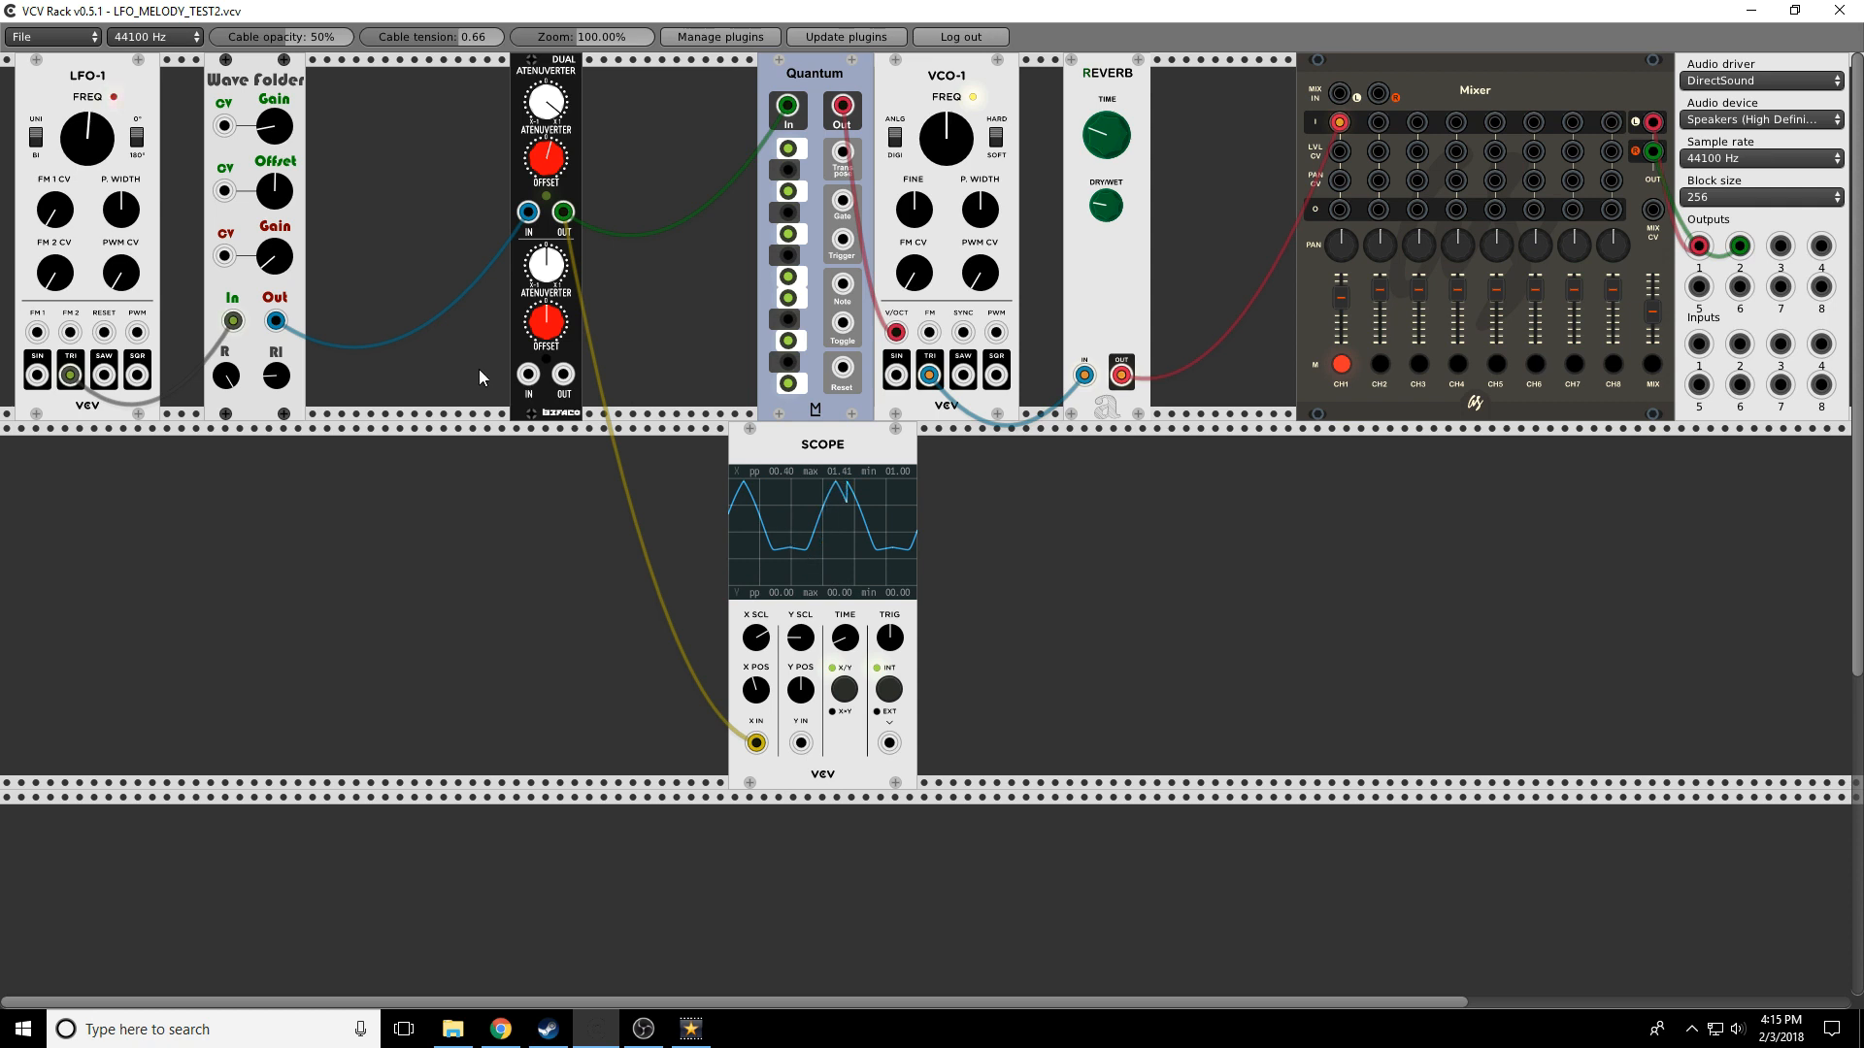
Fine-tune the Wave Folder's gain and slow down LFO-1, with mixer channel 1 unmuted
{"action": "left_click_drag", "start_coordinate": [285, 147], "coordinate": [285, 140]}
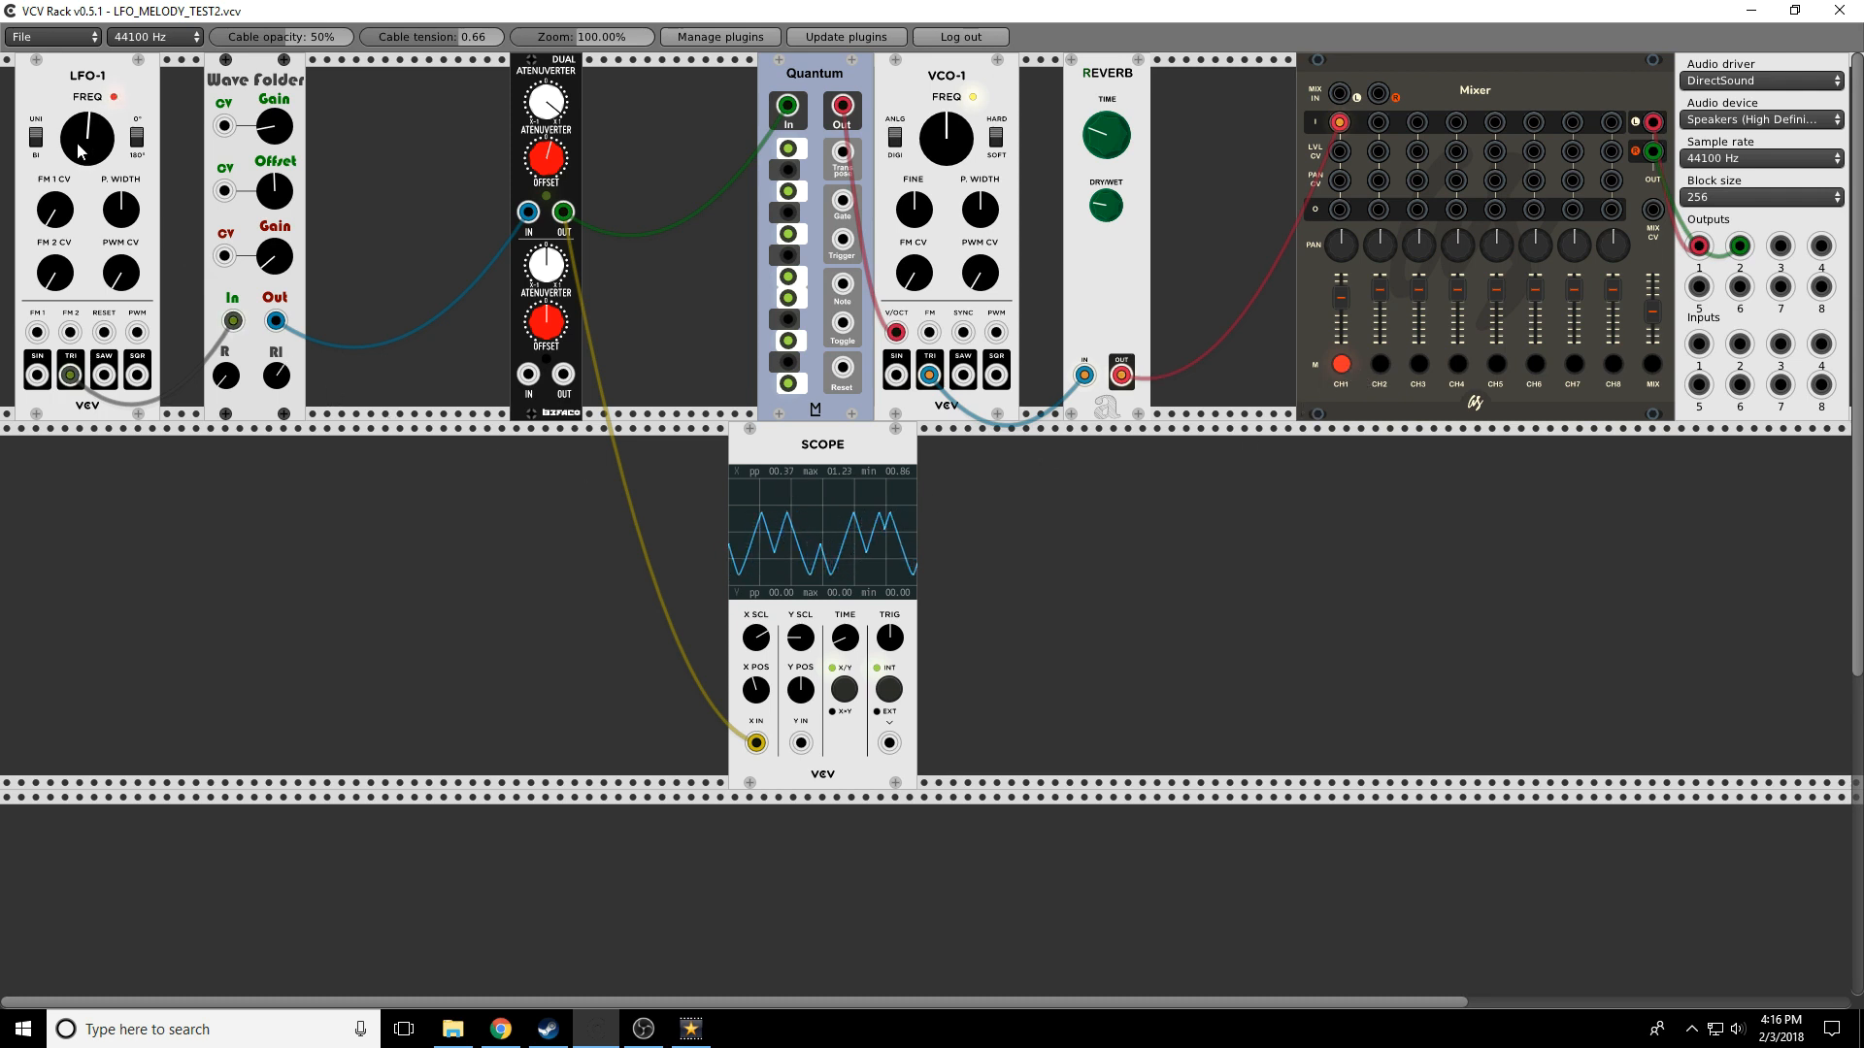
{"action": "left_click_drag", "start_coordinate": [82, 150], "coordinate": [82, 190]}
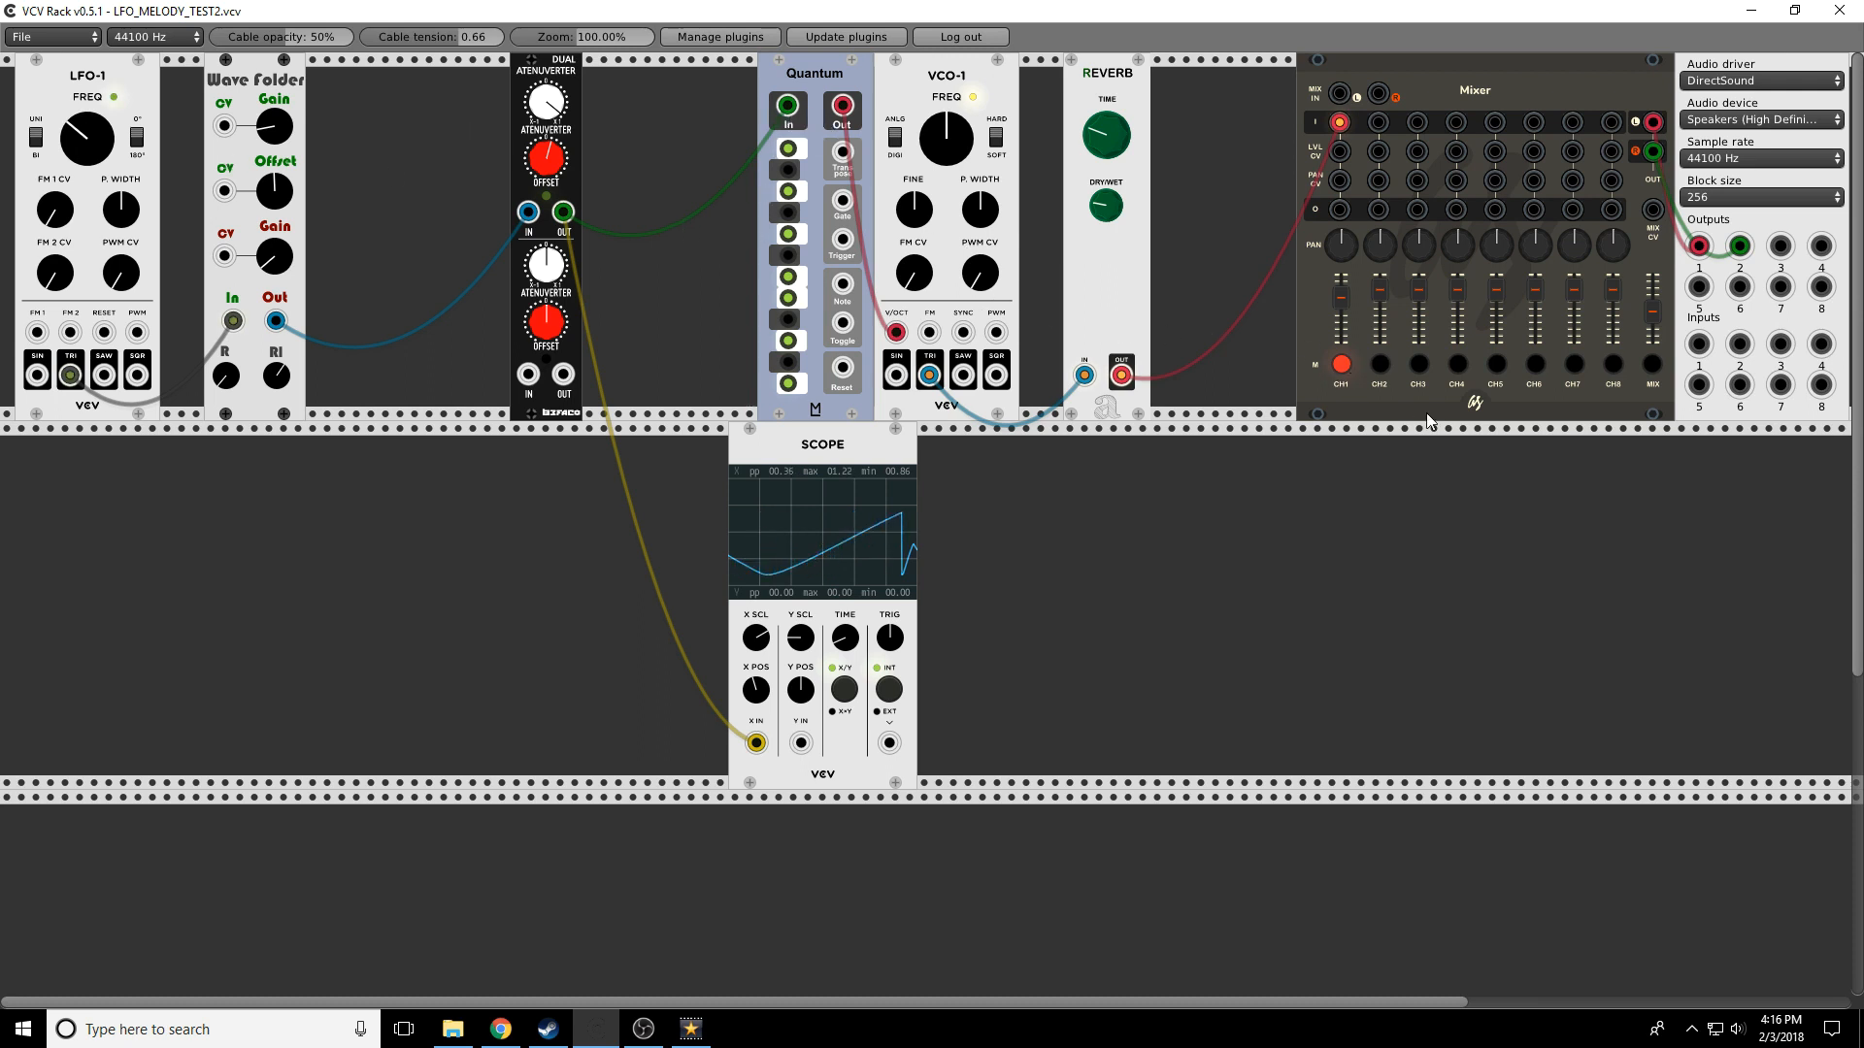
{"action": "left_click", "coordinate": [1344, 367]}
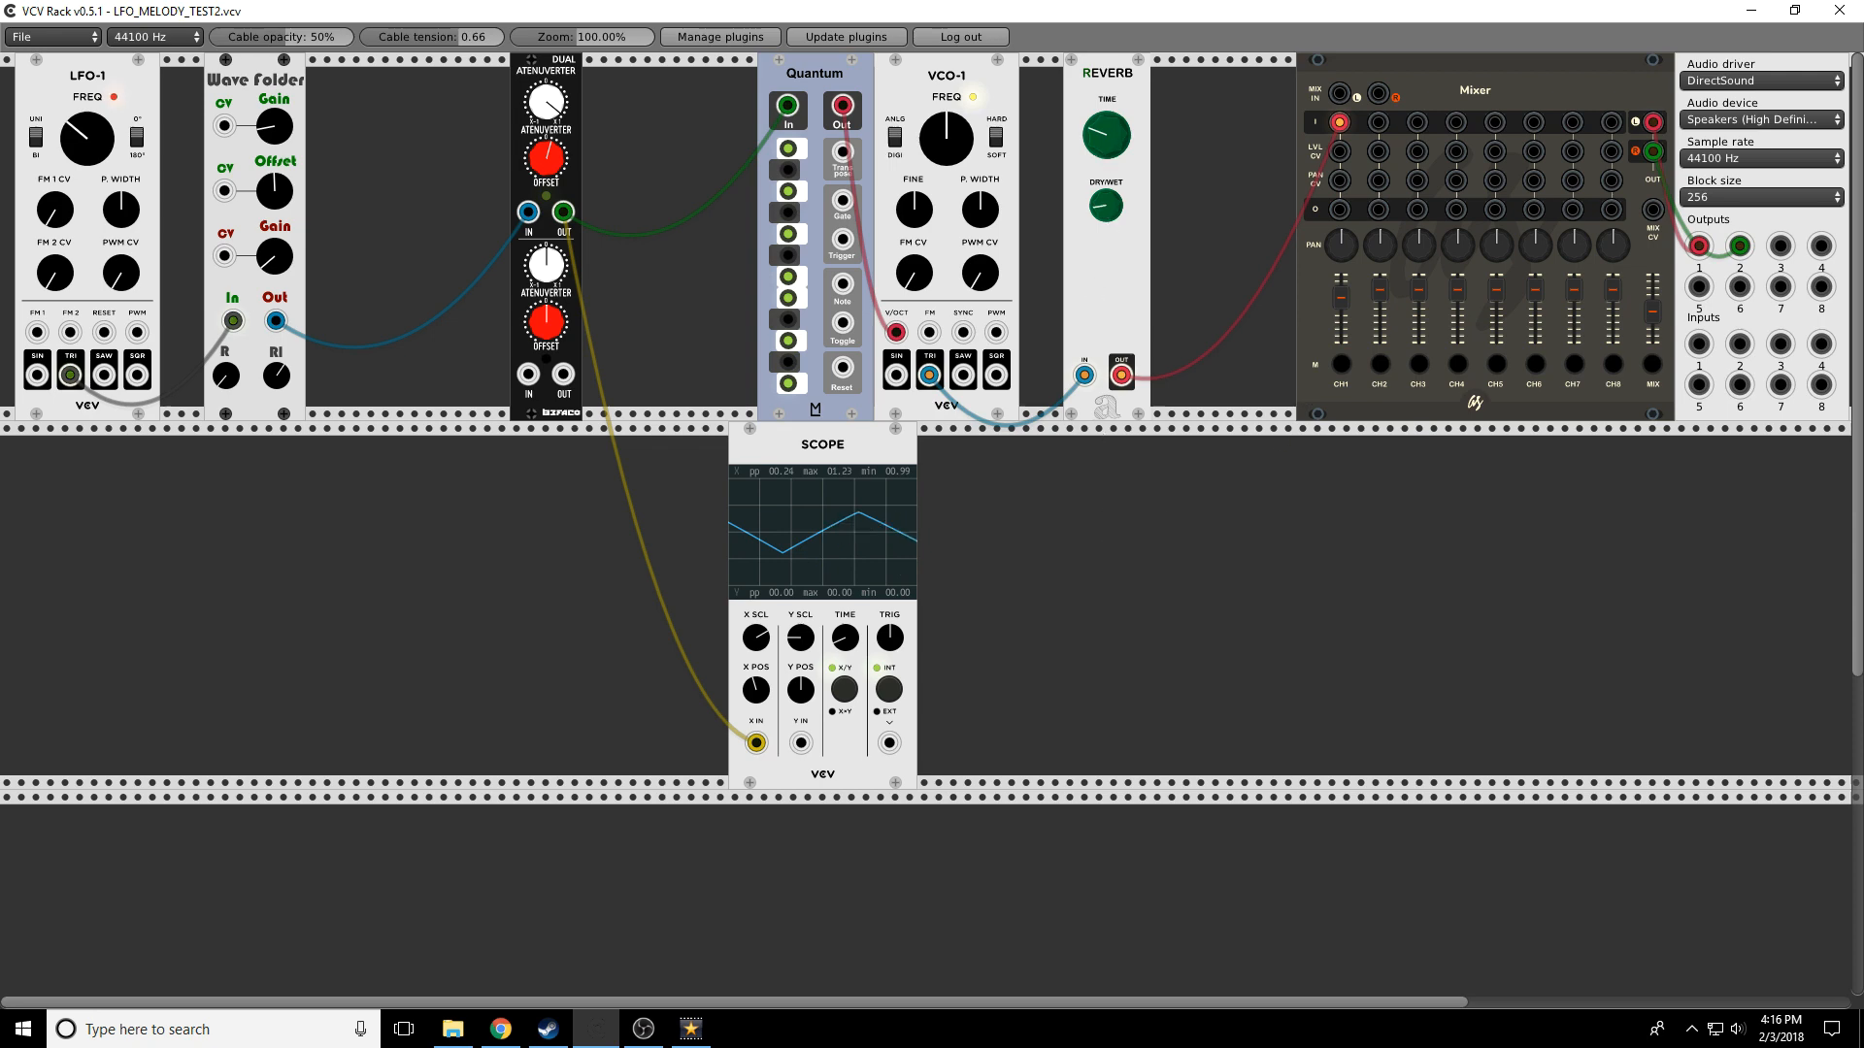
Raise LFO-1's frequency and lower the Wave Folder's offset, nudging its lower Gain knob slightly up
{"action": "left_click_drag", "start_coordinate": [82, 147], "coordinate": [82, 23]}
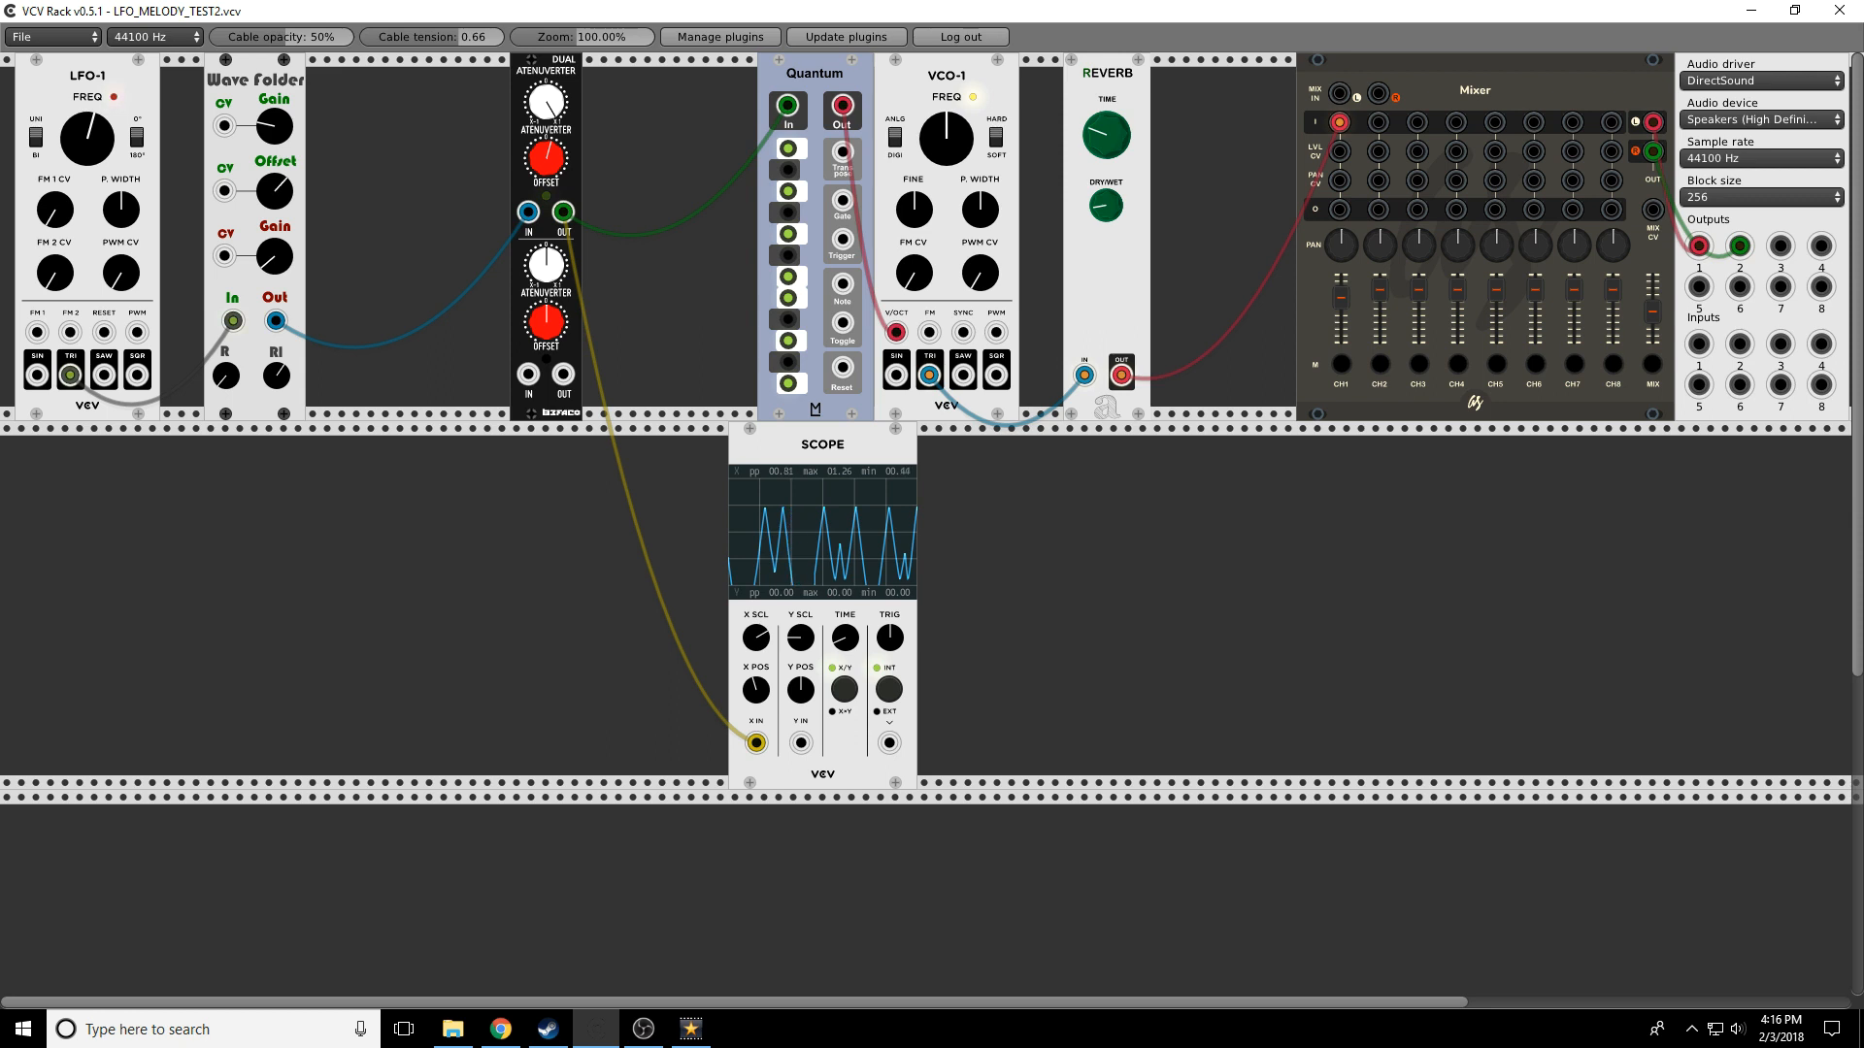
{"action": "left_click_drag", "start_coordinate": [281, 198], "coordinate": [282, 497]}
{"action": "left_click_drag", "start_coordinate": [278, 266], "coordinate": [277, 250]}
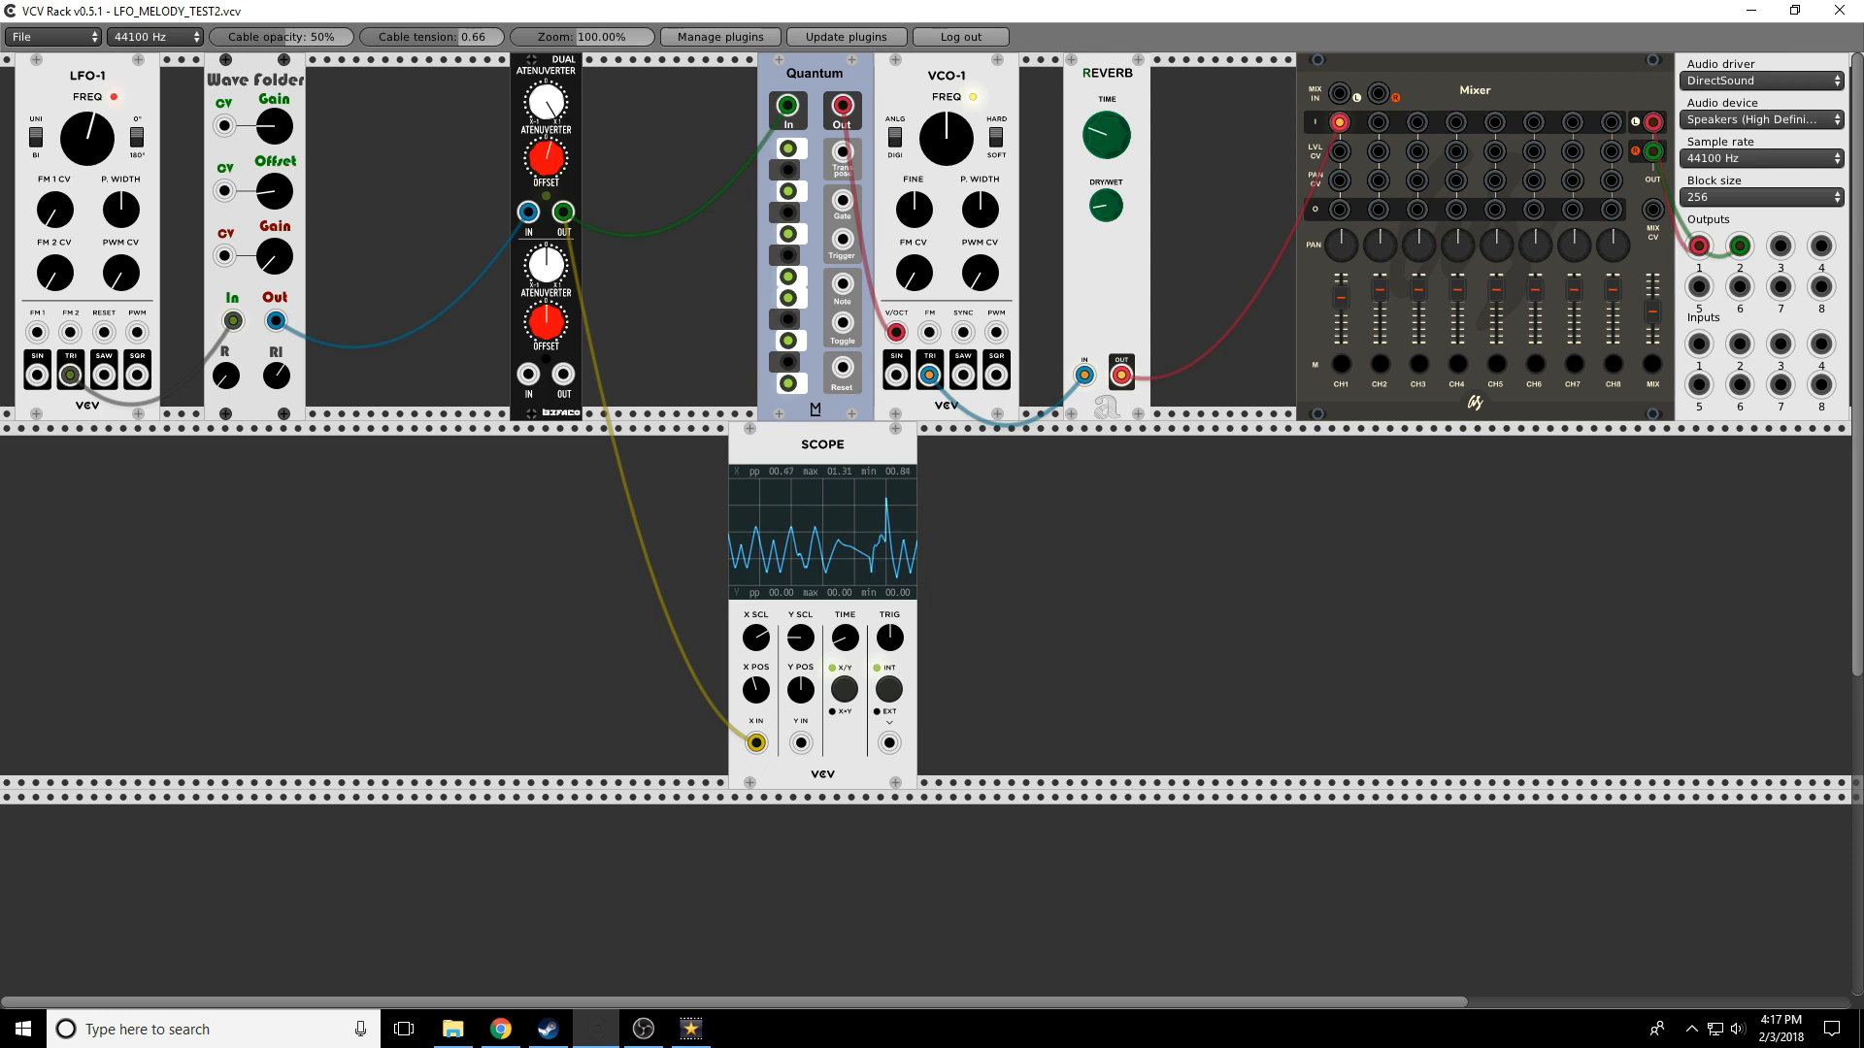
Sweep the Wave Folder's upper gain down and back up
{"action": "left_click_drag", "start_coordinate": [275, 126], "coordinate": [275, 267]}
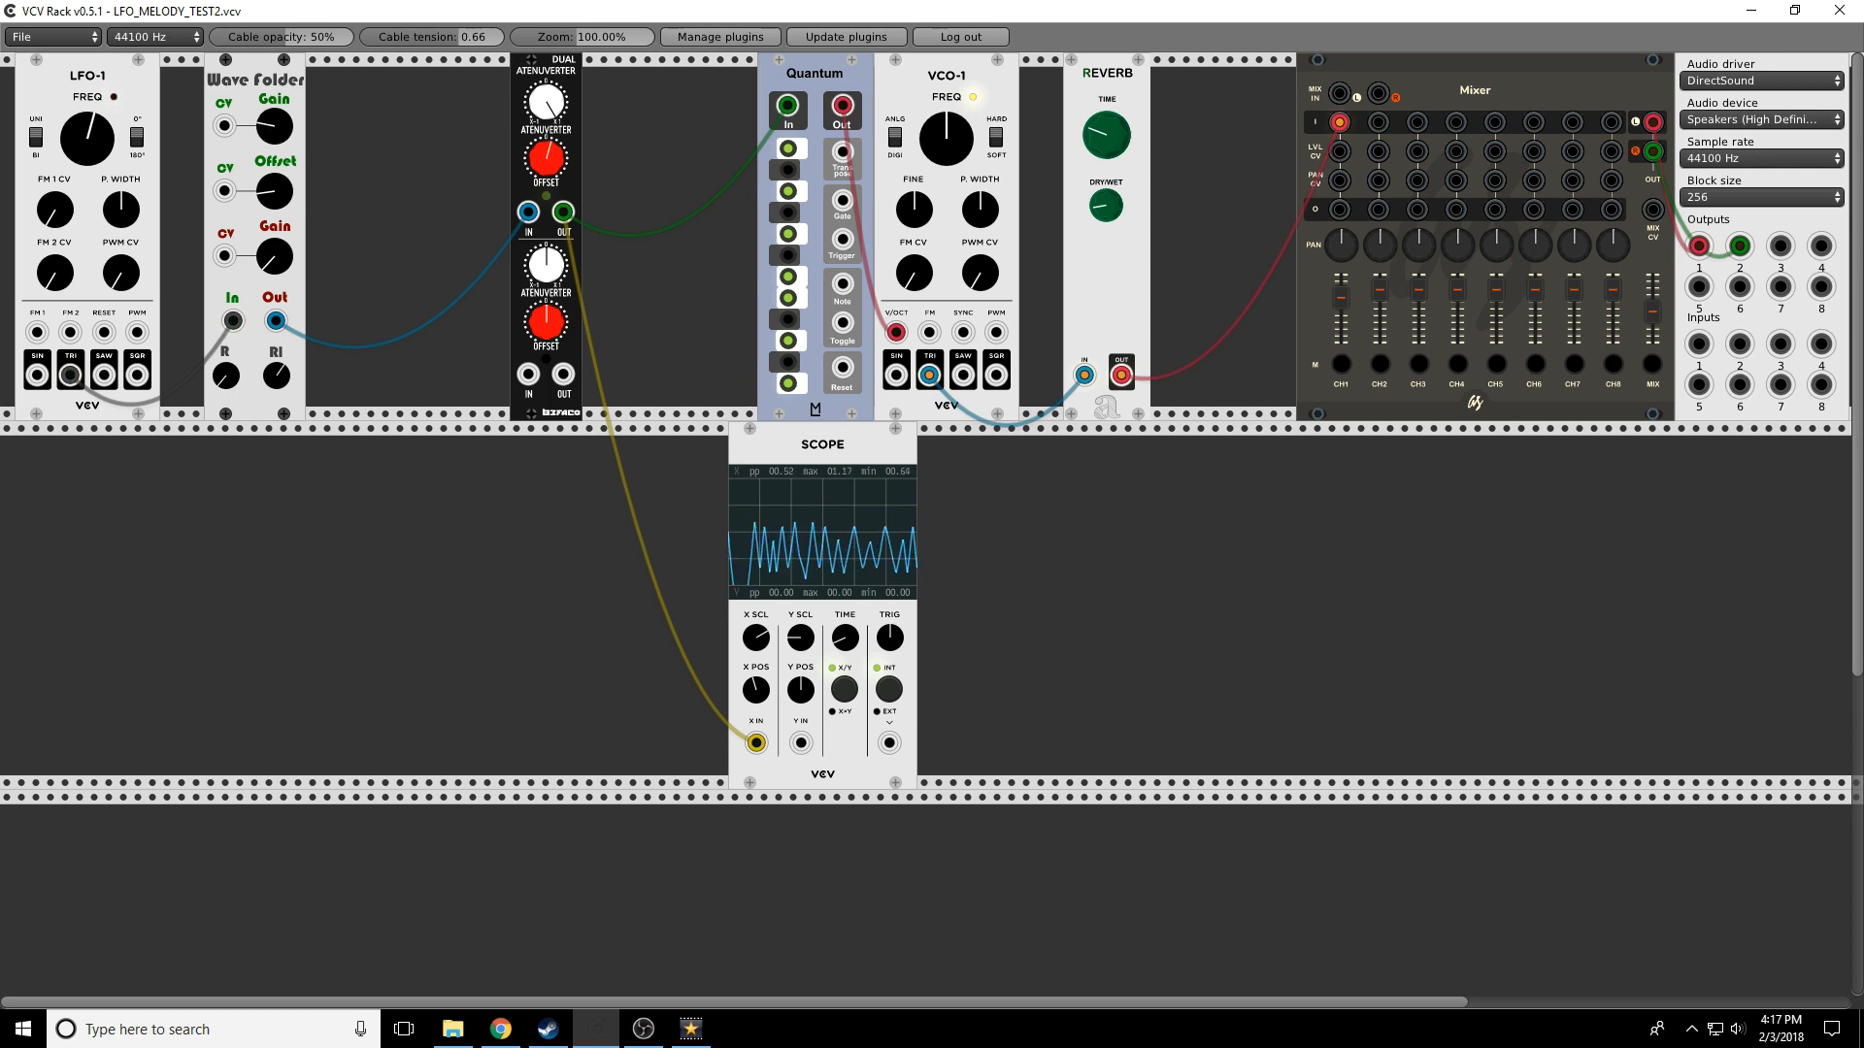
{"action": "left_click_drag", "start_coordinate": [275, 126], "coordinate": [275, 218]}
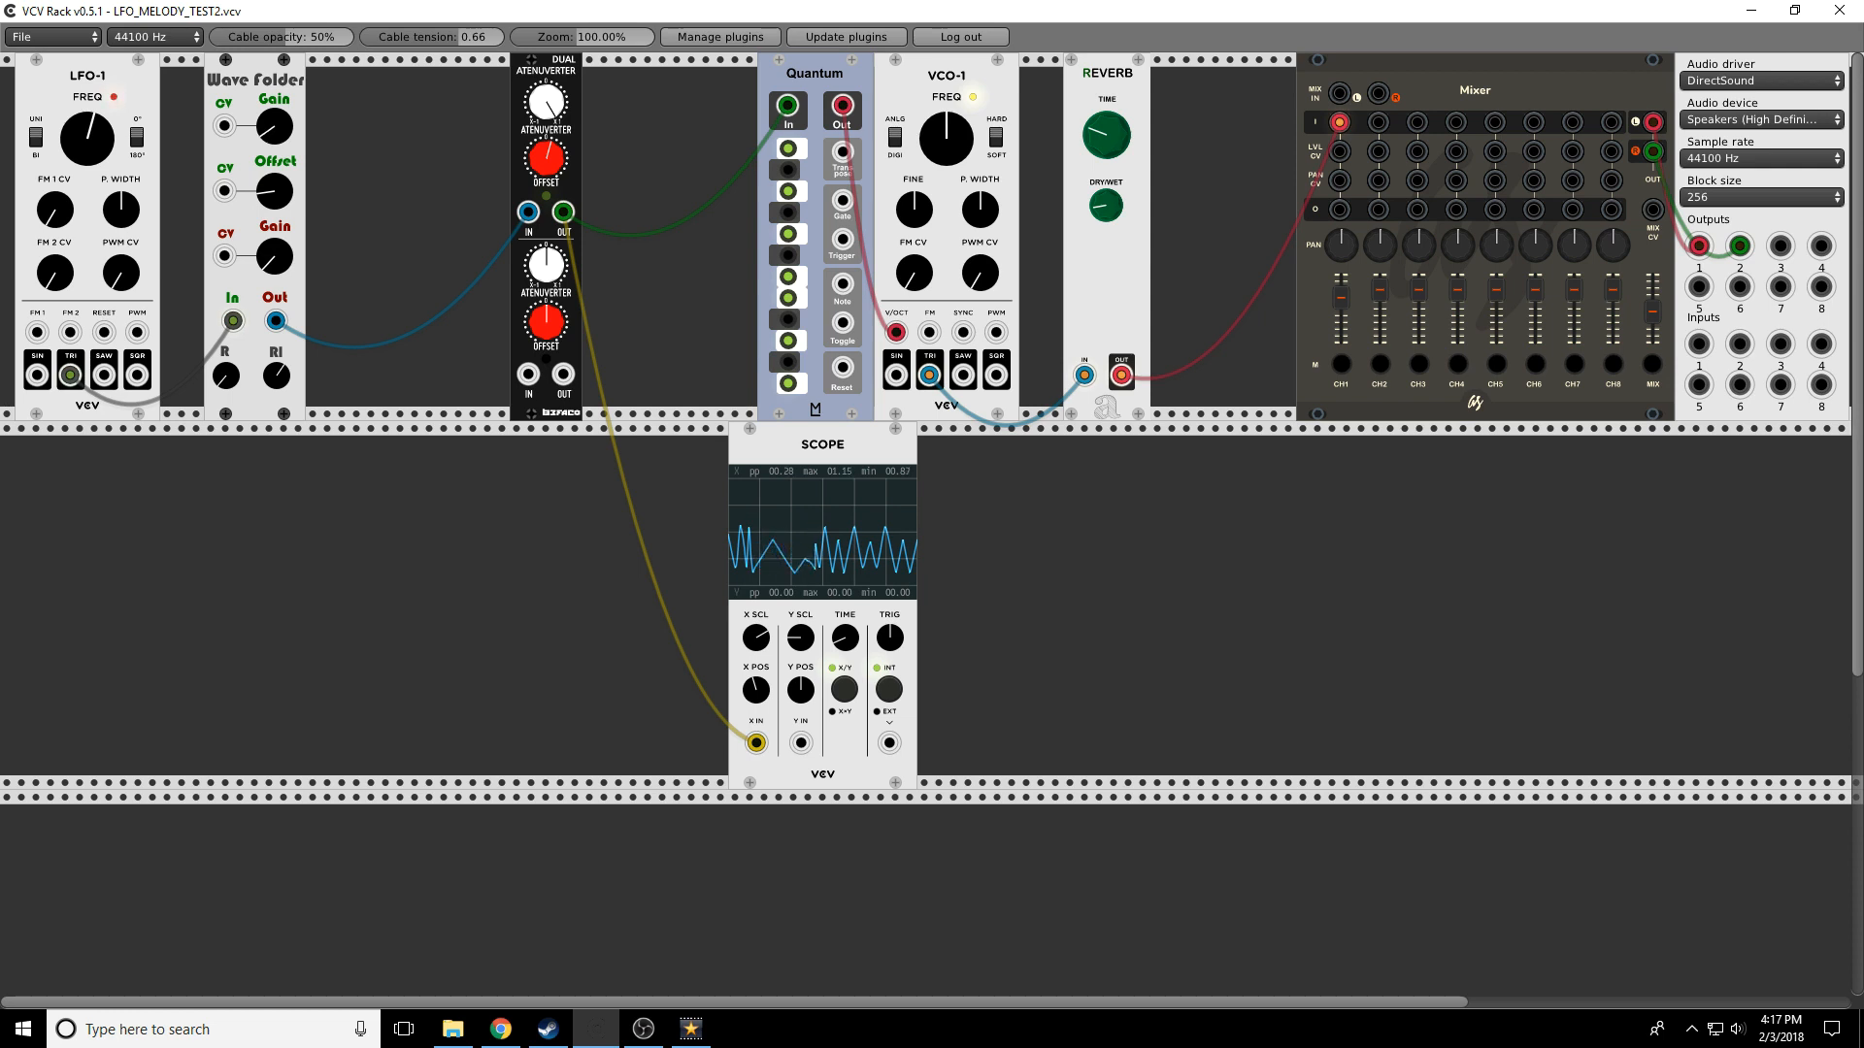
{"action": "left_click_drag", "start_coordinate": [275, 126], "coordinate": [275, 5]}
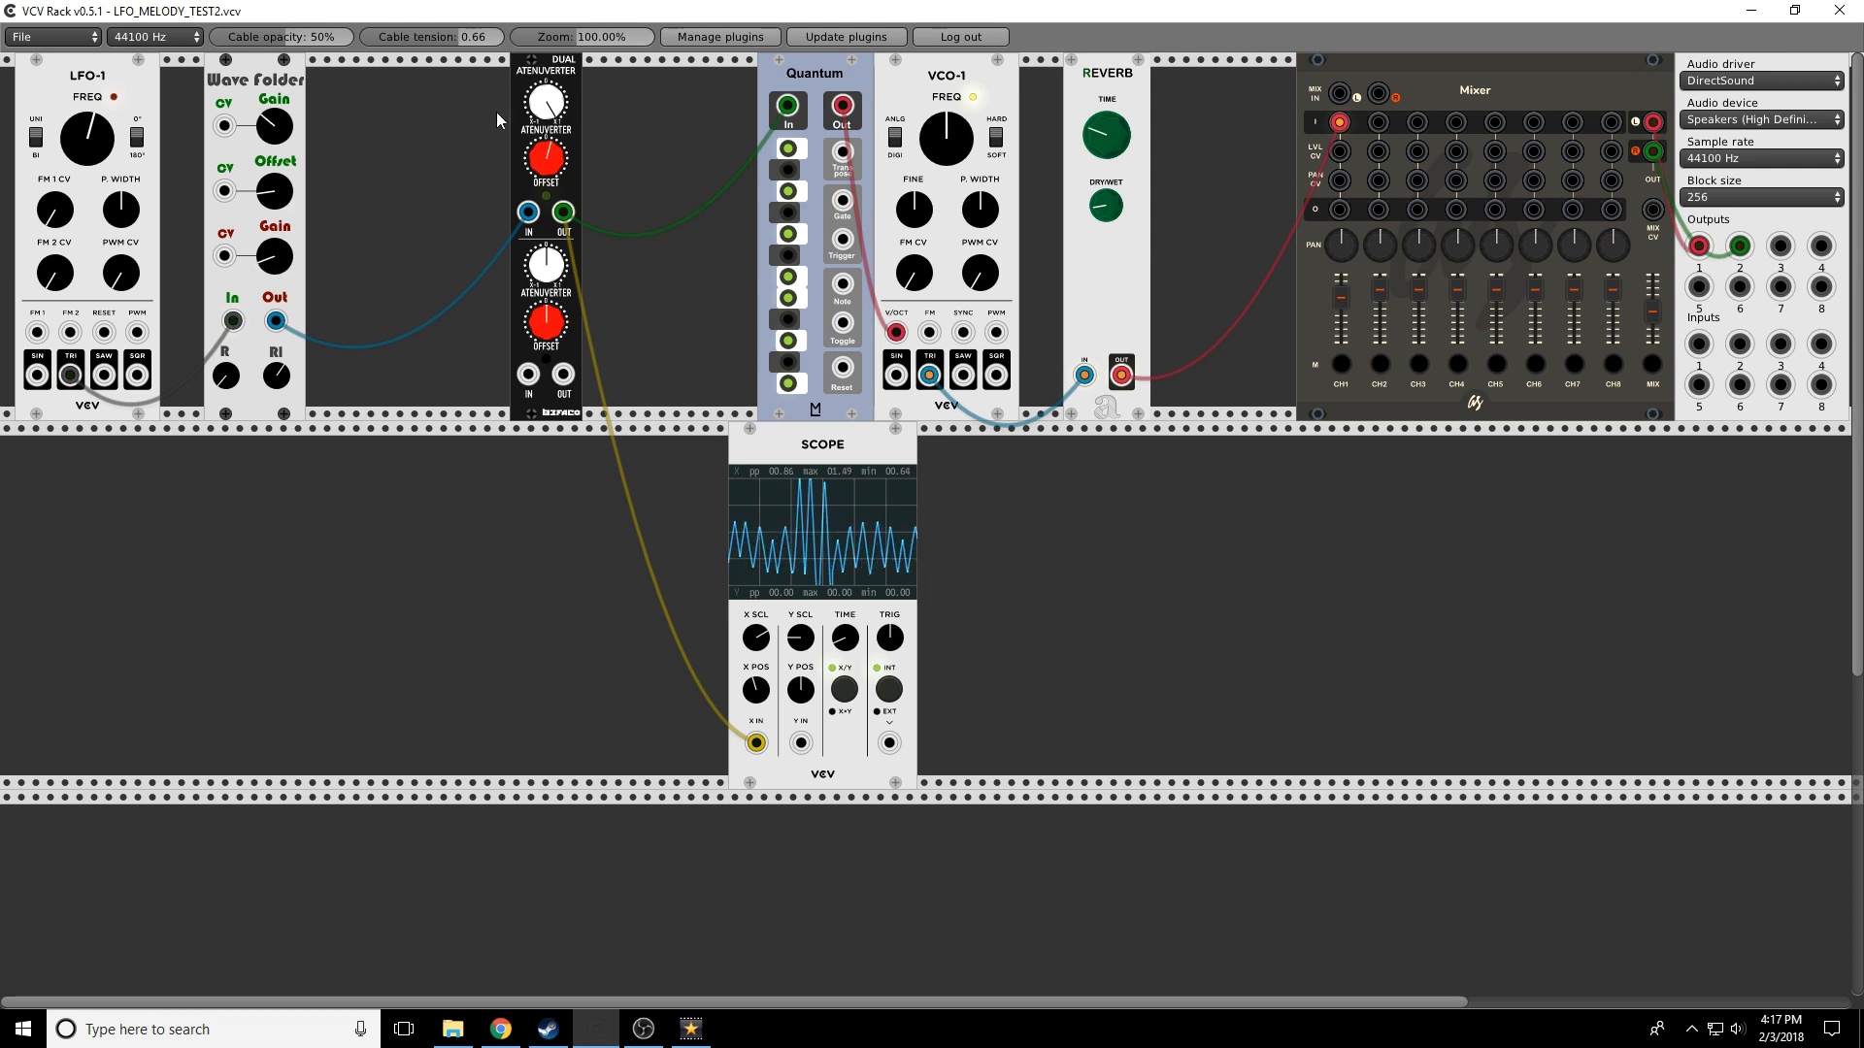
Reduce the upper attenuverter level and lower LFO-1's frequency
{"action": "left_click_drag", "start_coordinate": [537, 106], "coordinate": [536, 277]}
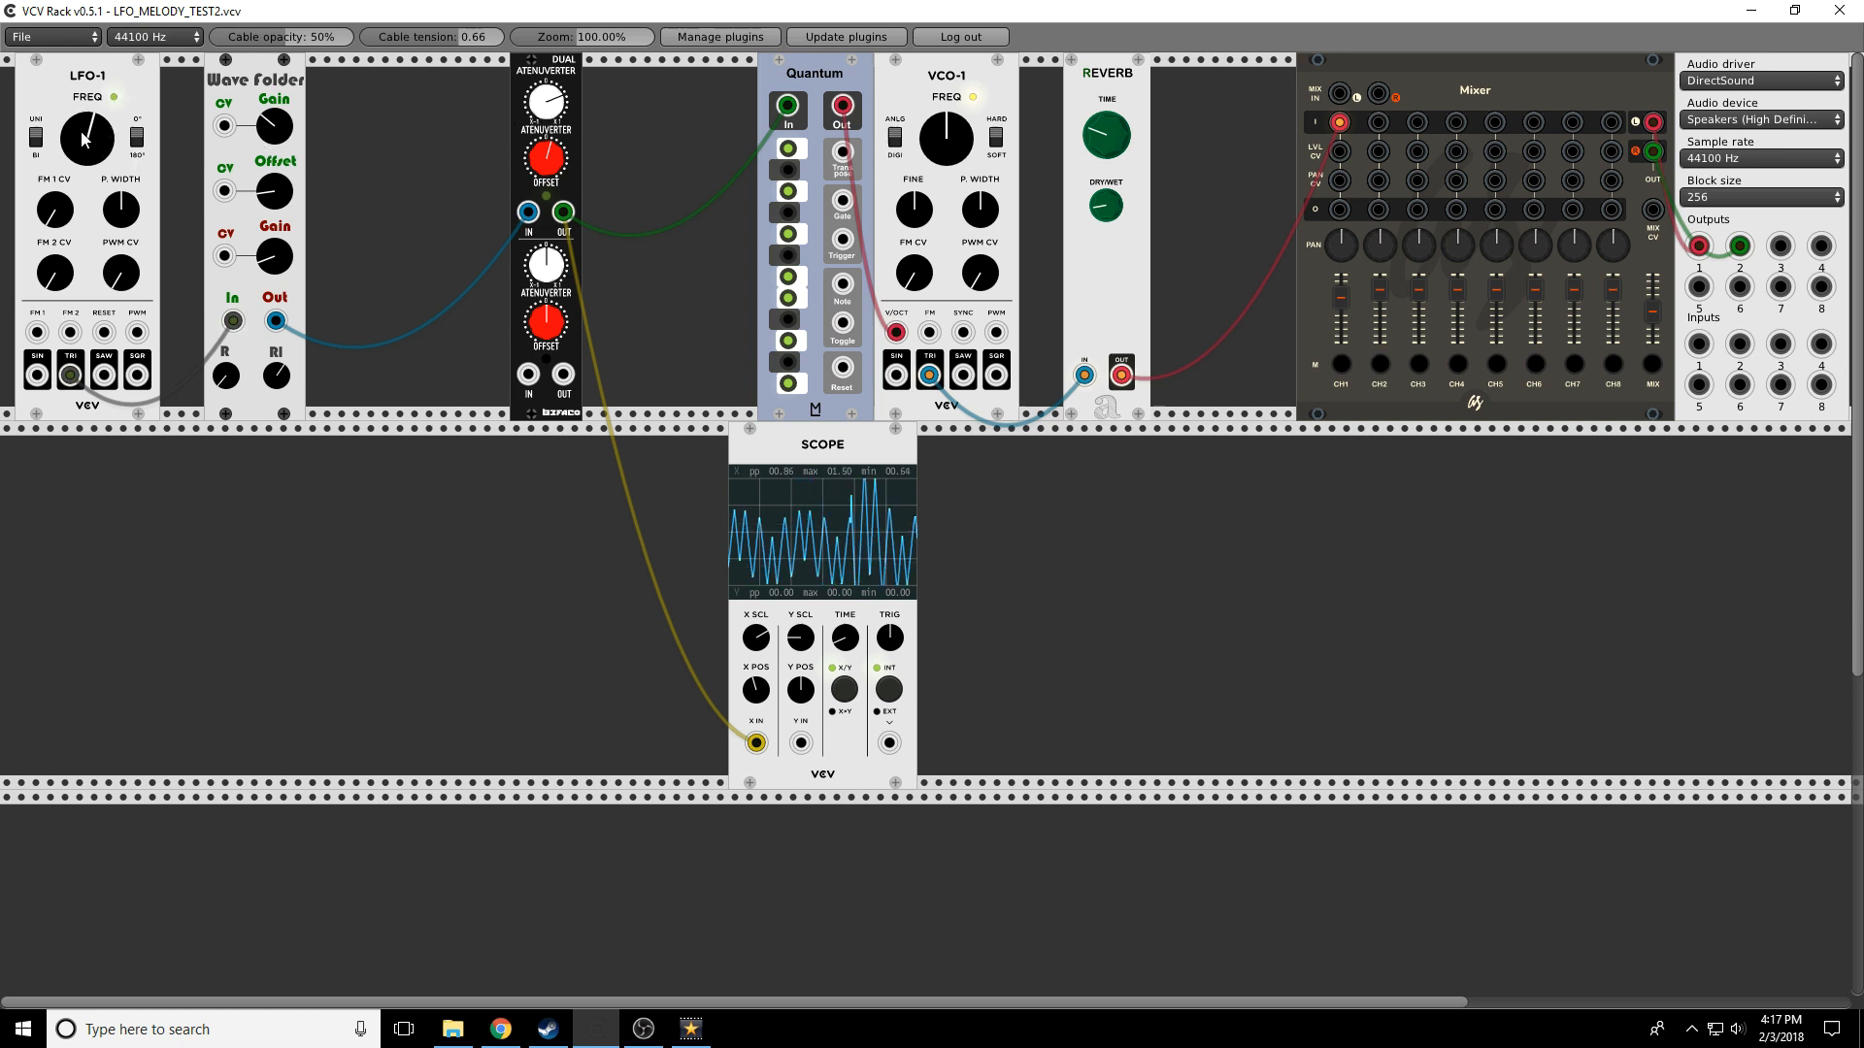
{"action": "left_click_drag", "start_coordinate": [88, 138], "coordinate": [88, 243]}
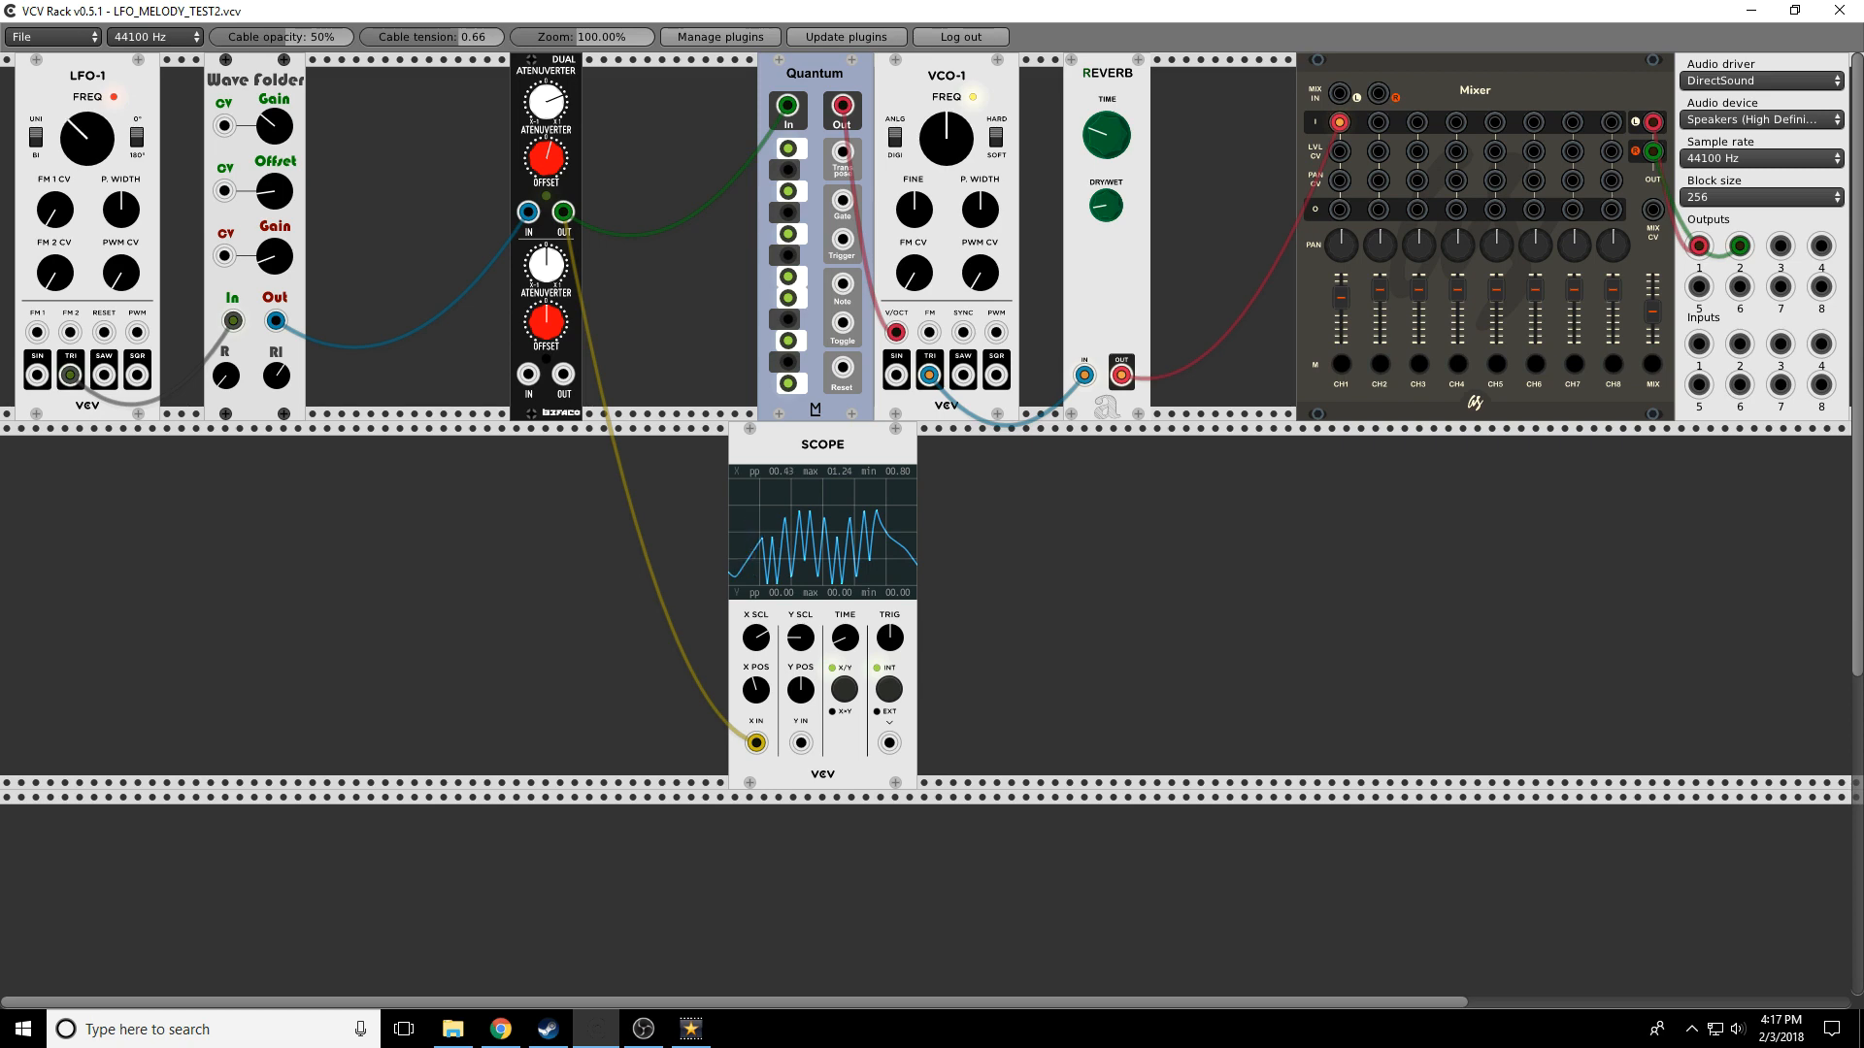
Change Quantum's enabled notes from a major to a minor scale by flattening the third, sixth and seventh
{"action": "left_click", "coordinate": [789, 301]}
{"action": "left_click", "coordinate": [788, 191]}
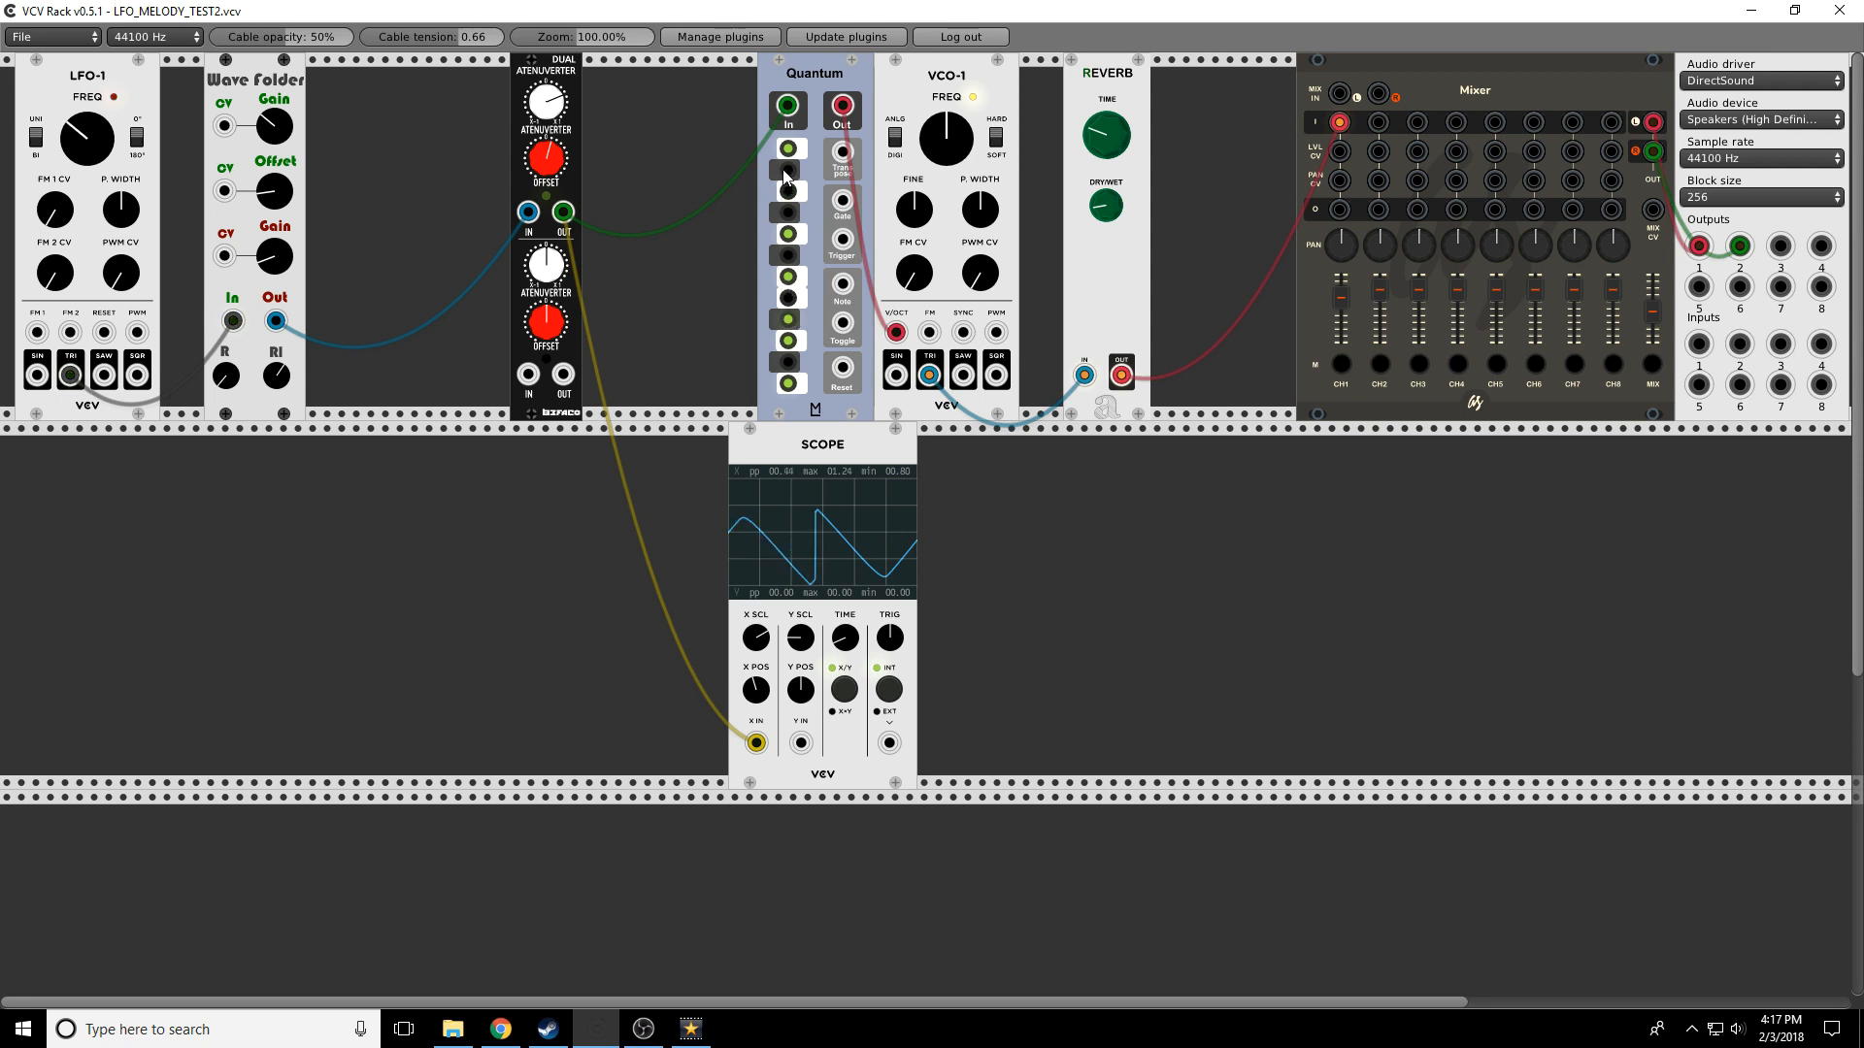
{"action": "left_click", "coordinate": [788, 170]}
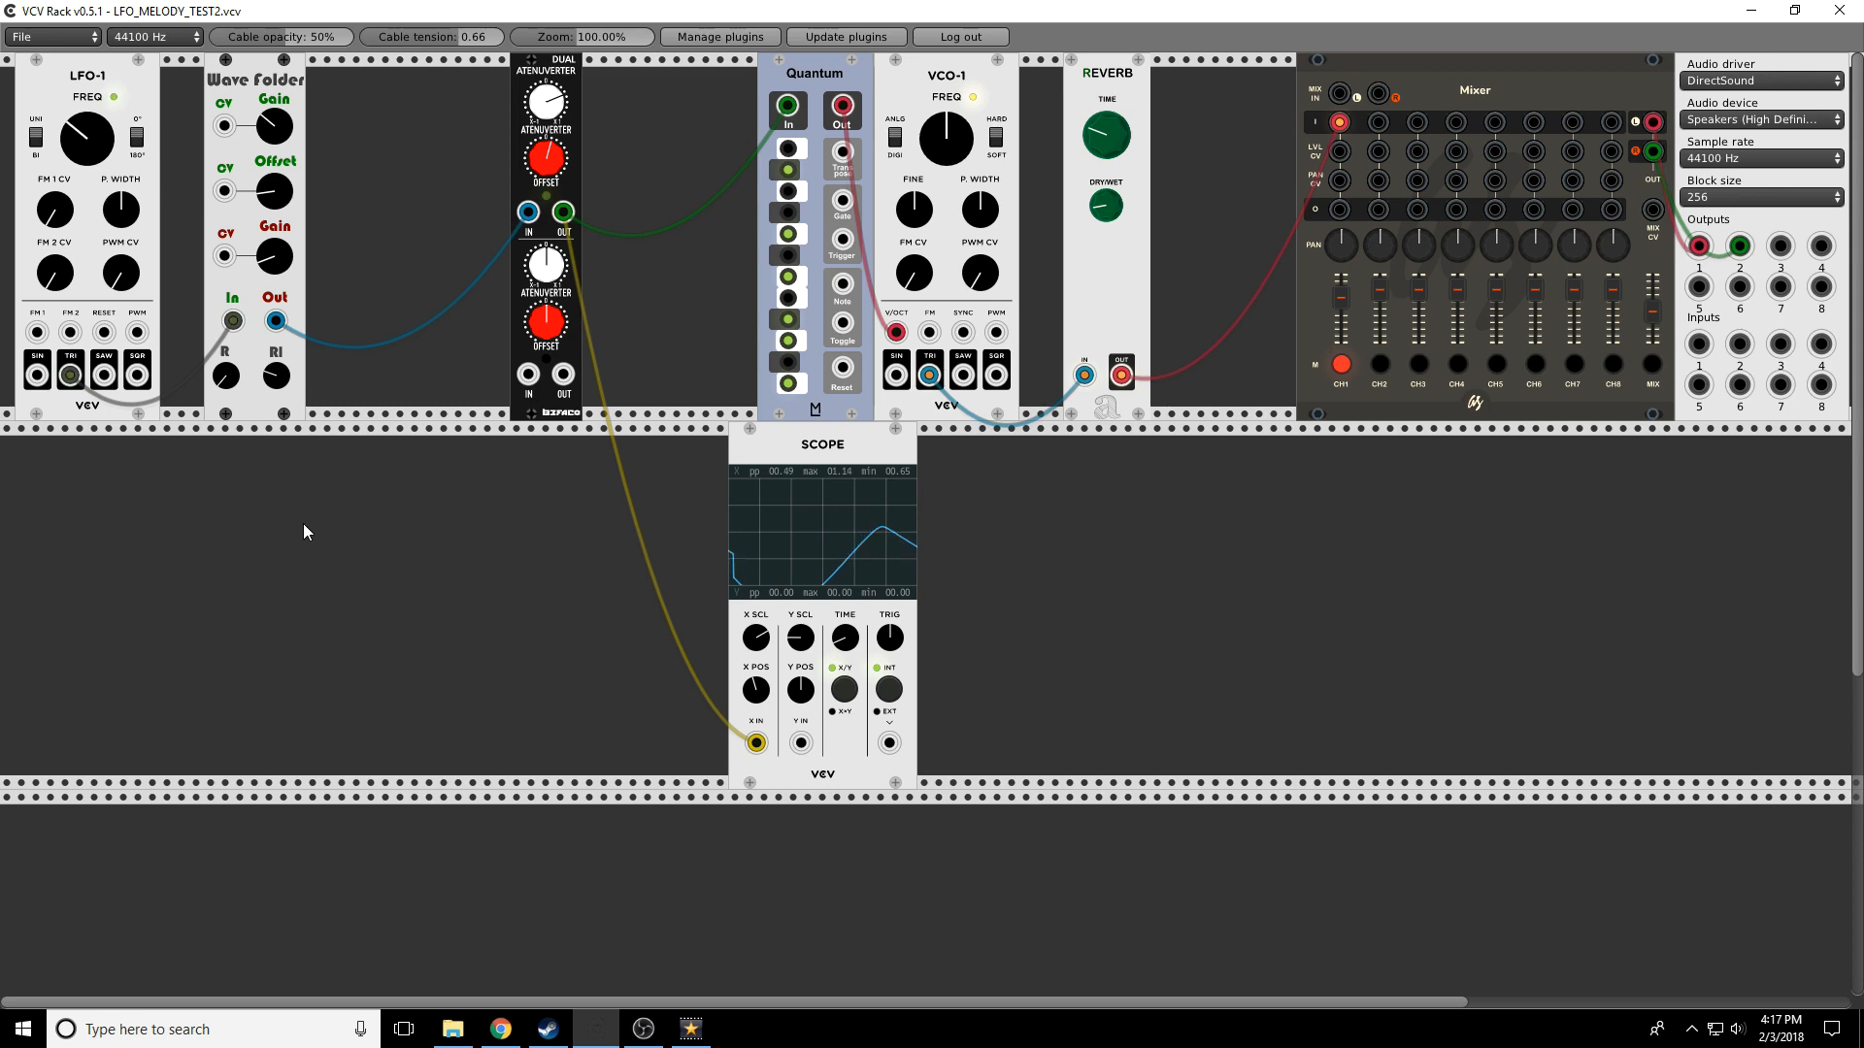
Add the JW-Modules Simple Clock module in the row below the Wave Folder
{"action": "right_click", "coordinate": [276, 528]}
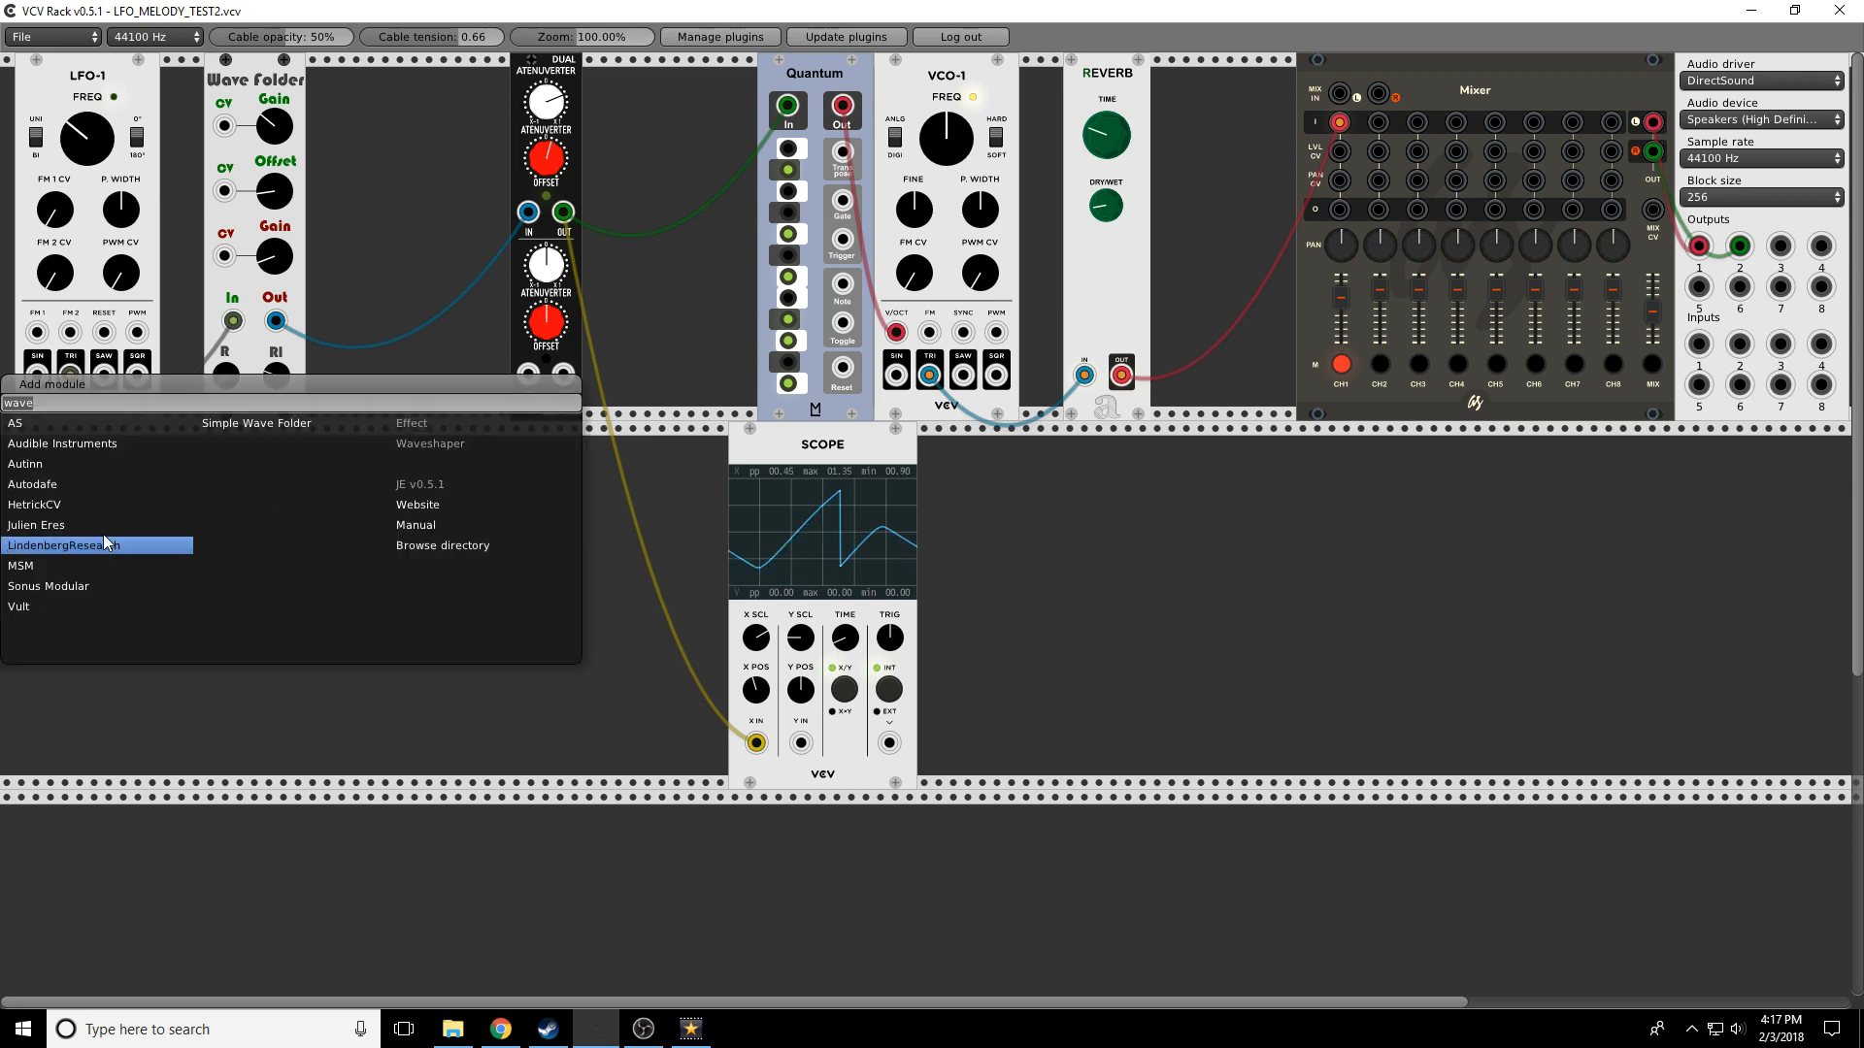
{"action": "type", "text": "clock"}
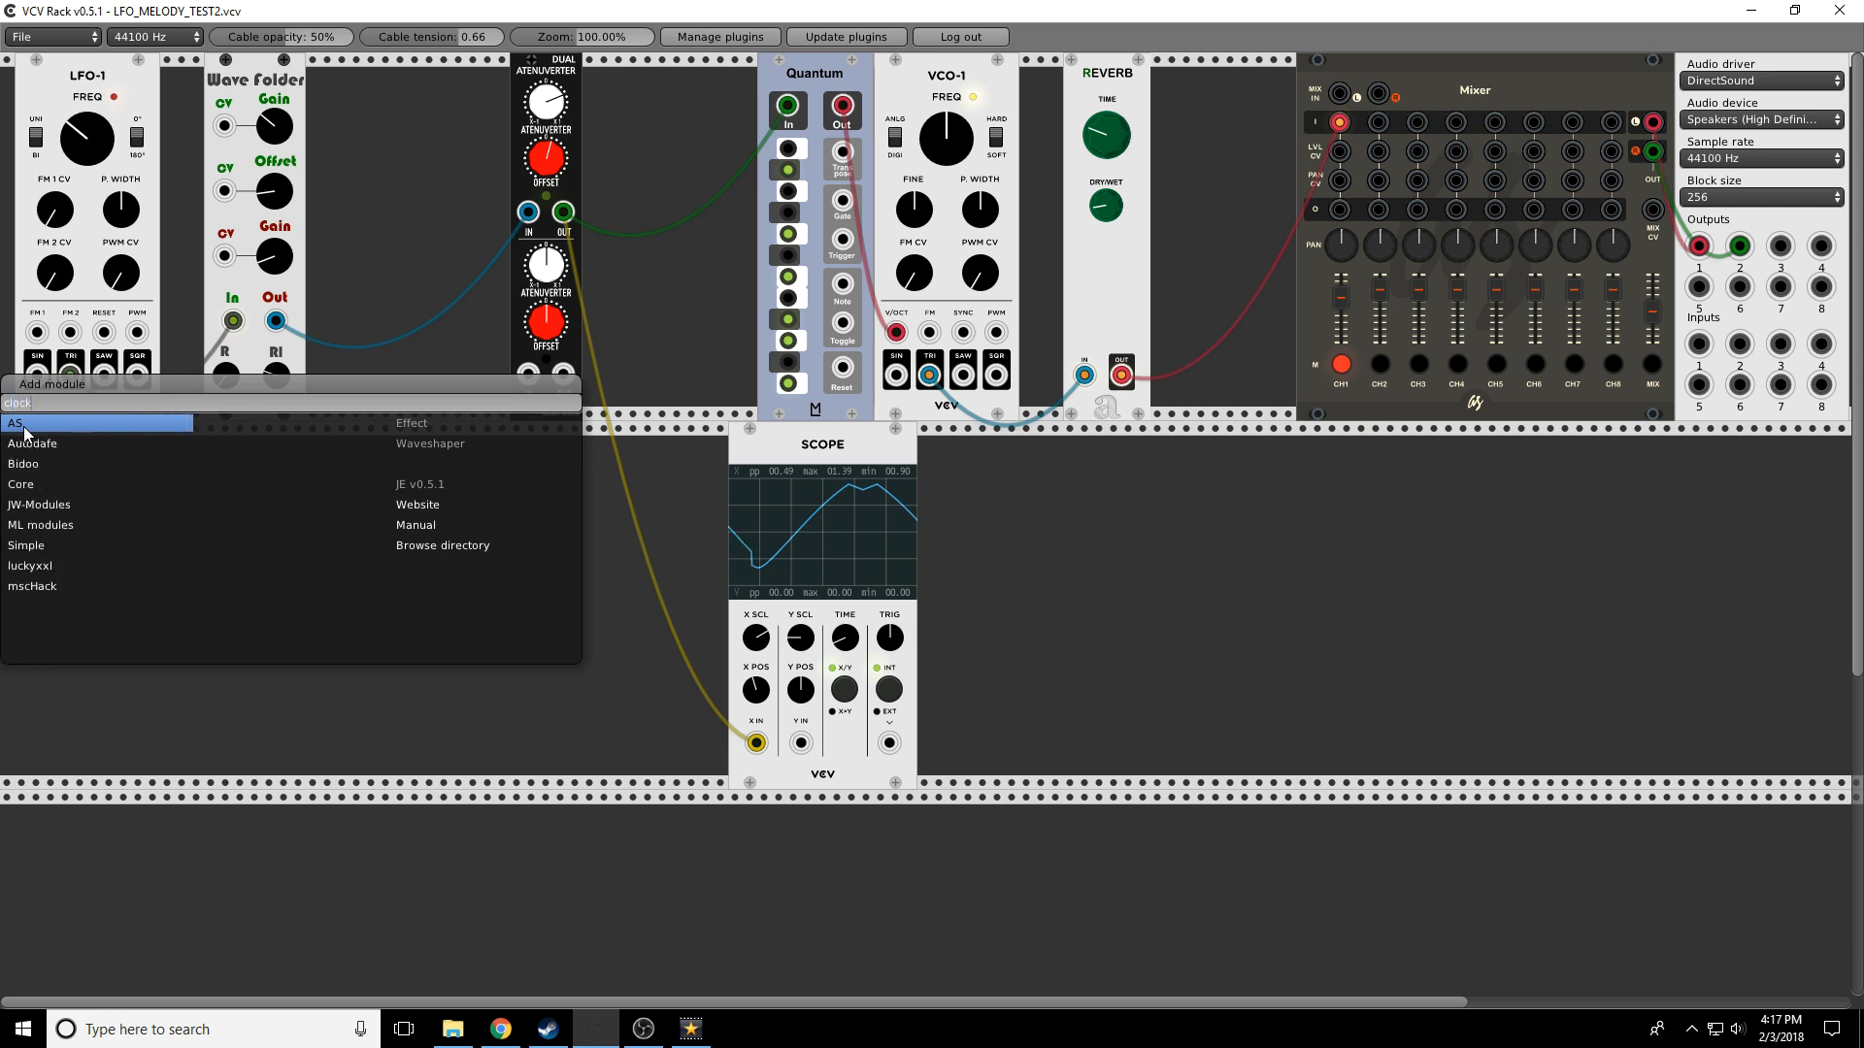
{"action": "left_click", "coordinate": [43, 544]}
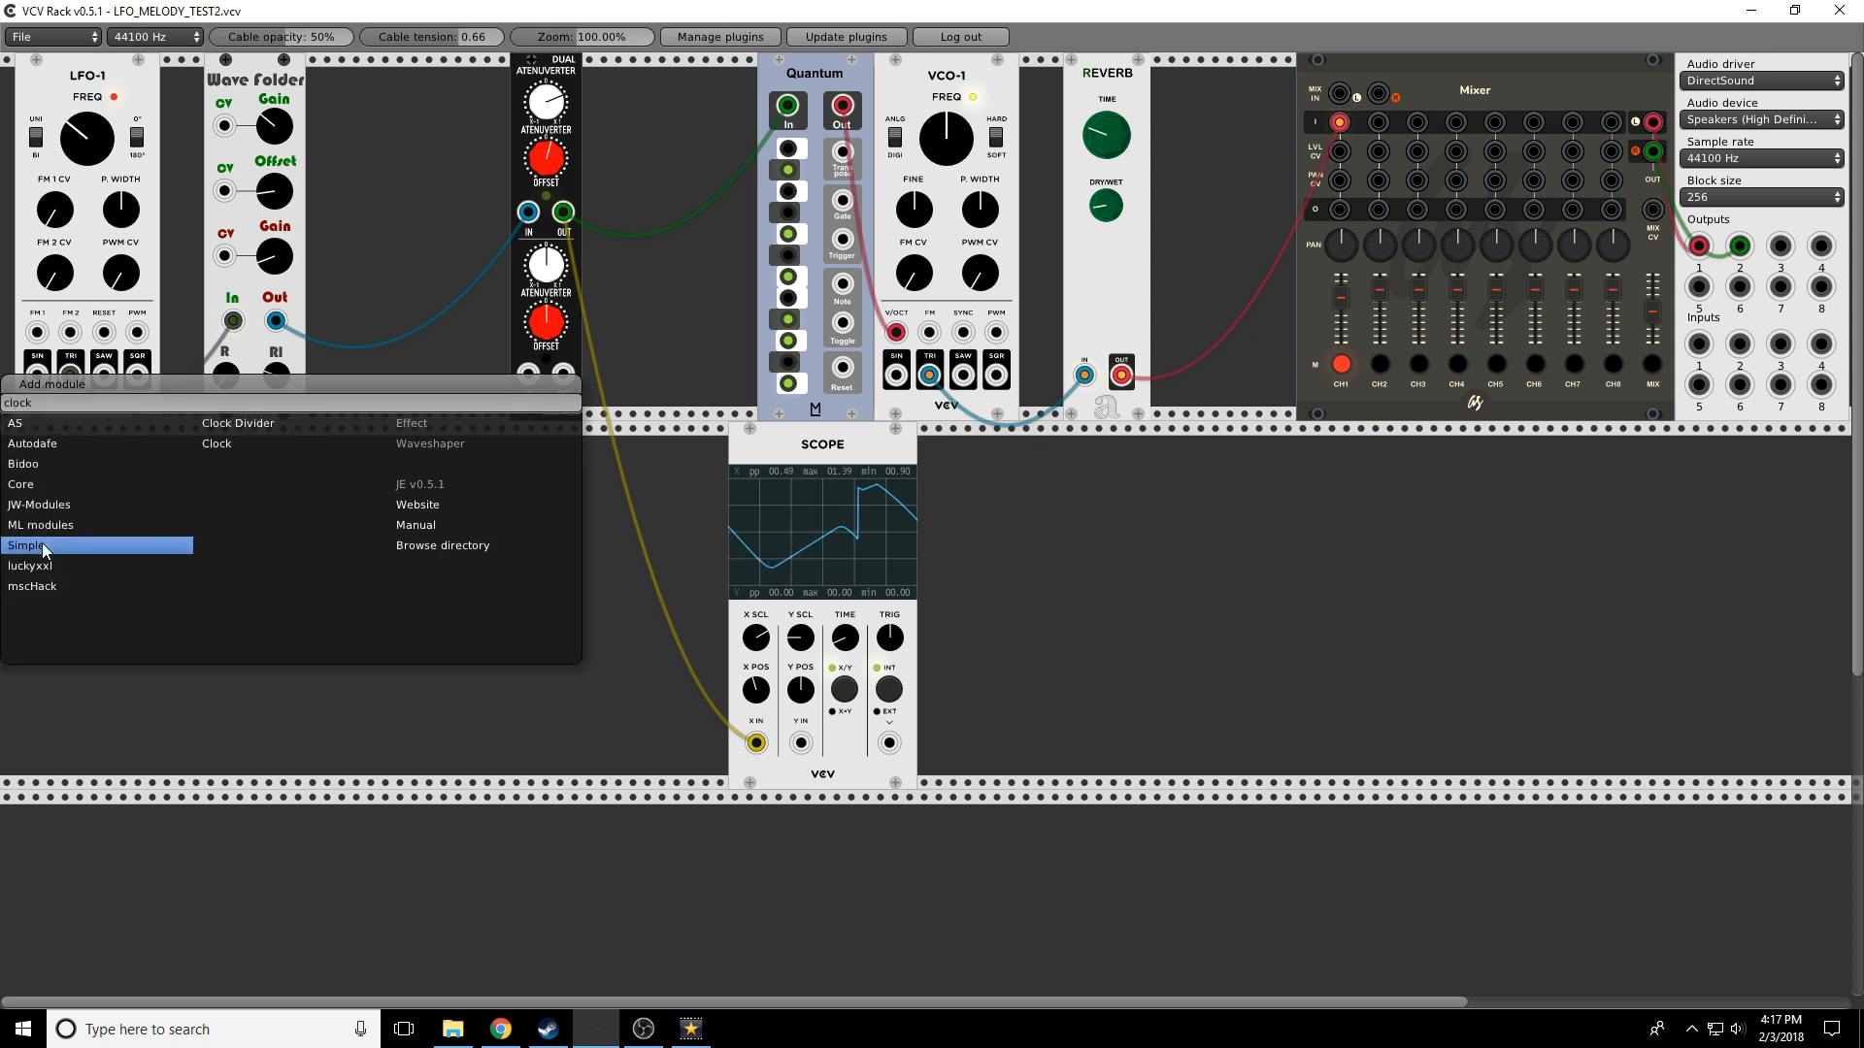
{"action": "left_click", "coordinate": [41, 504]}
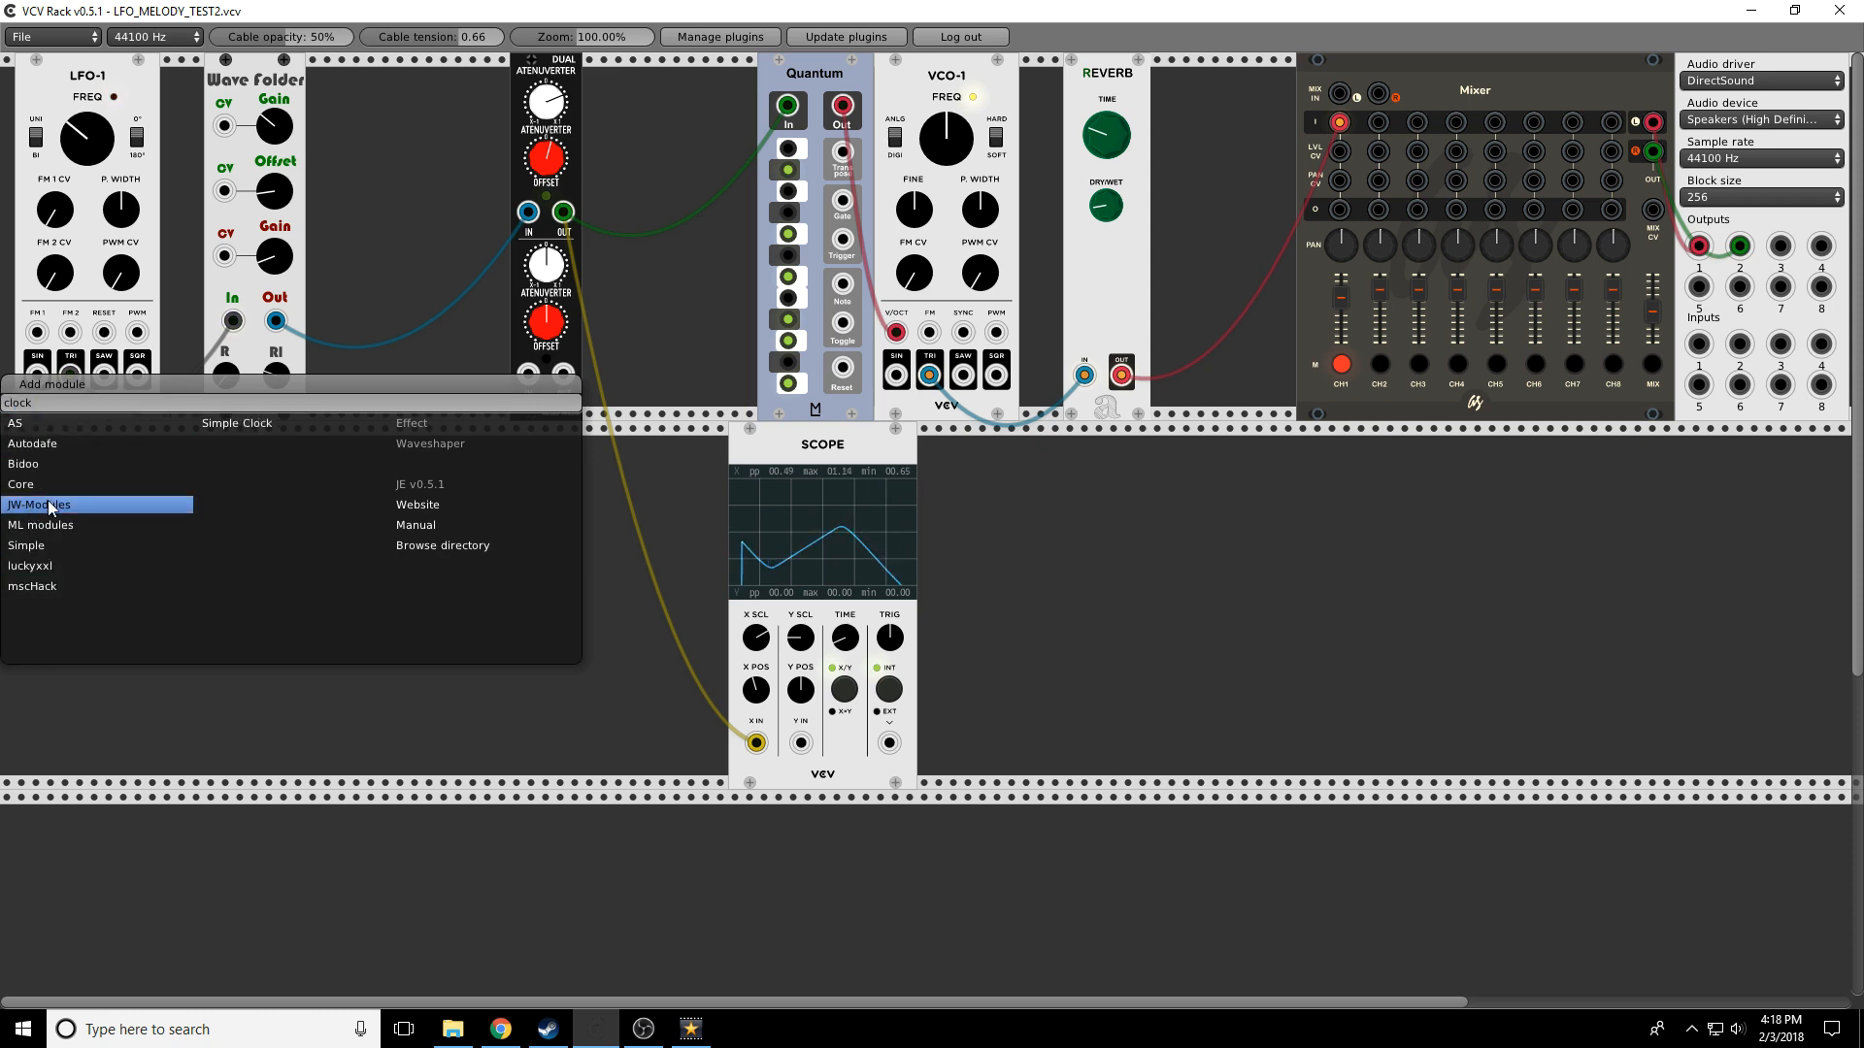
{"action": "left_click", "coordinate": [276, 427]}
Add the Audible Instruments Utilities module between the Wave Folder and the Dual Attenuverter
{"action": "right_click", "coordinate": [406, 261]}
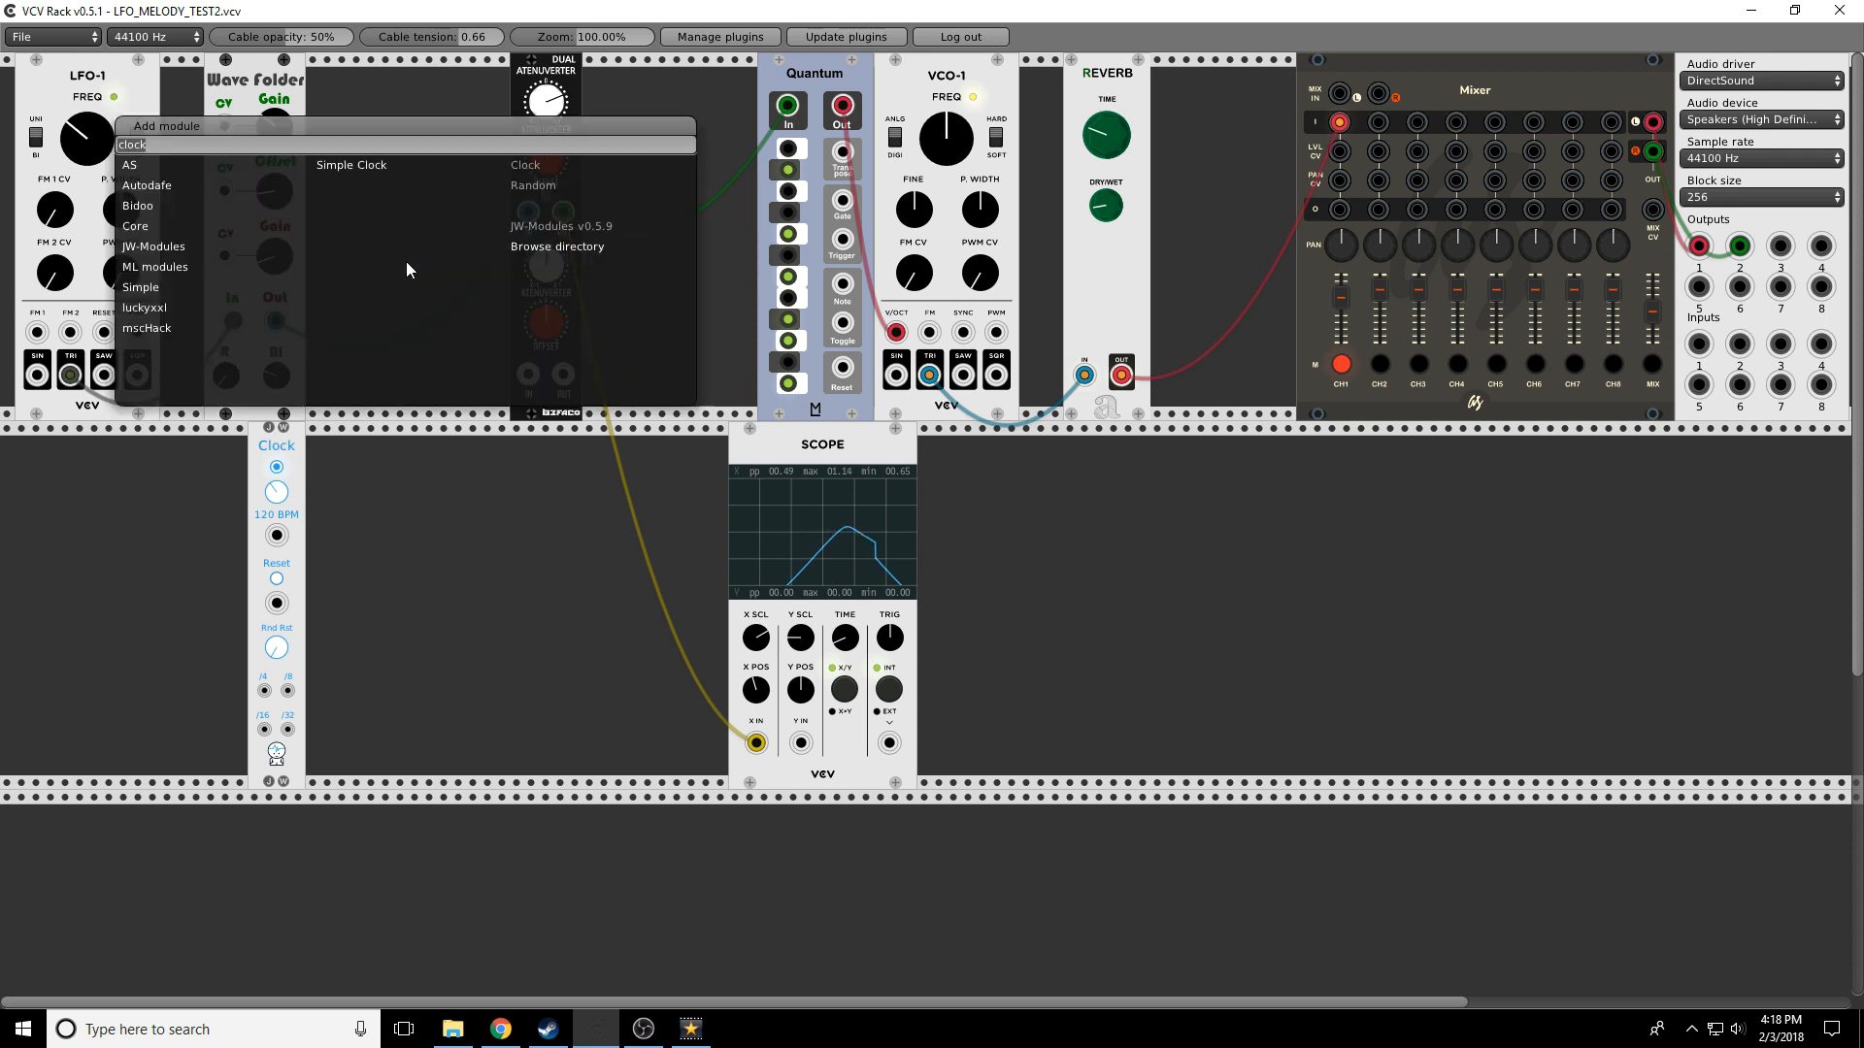
{"action": "key", "text": "BackSpace"}
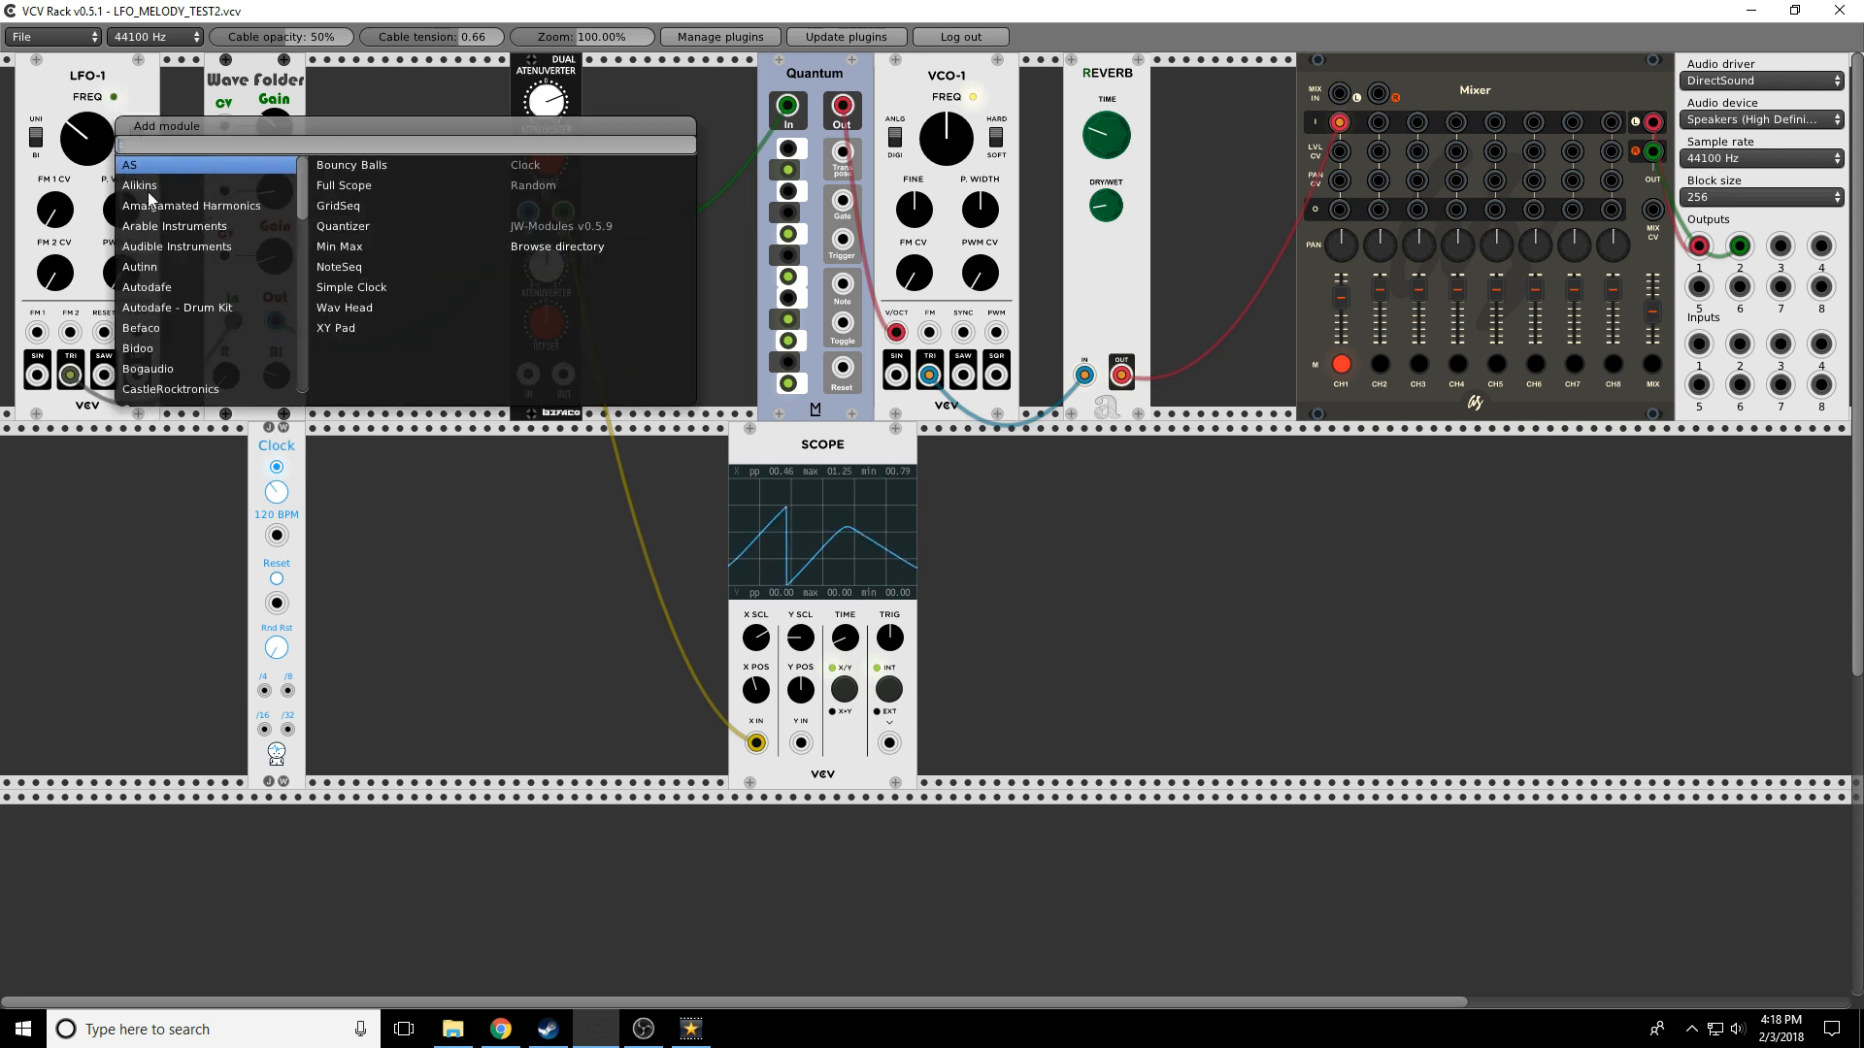
{"action": "left_click", "coordinate": [136, 249]}
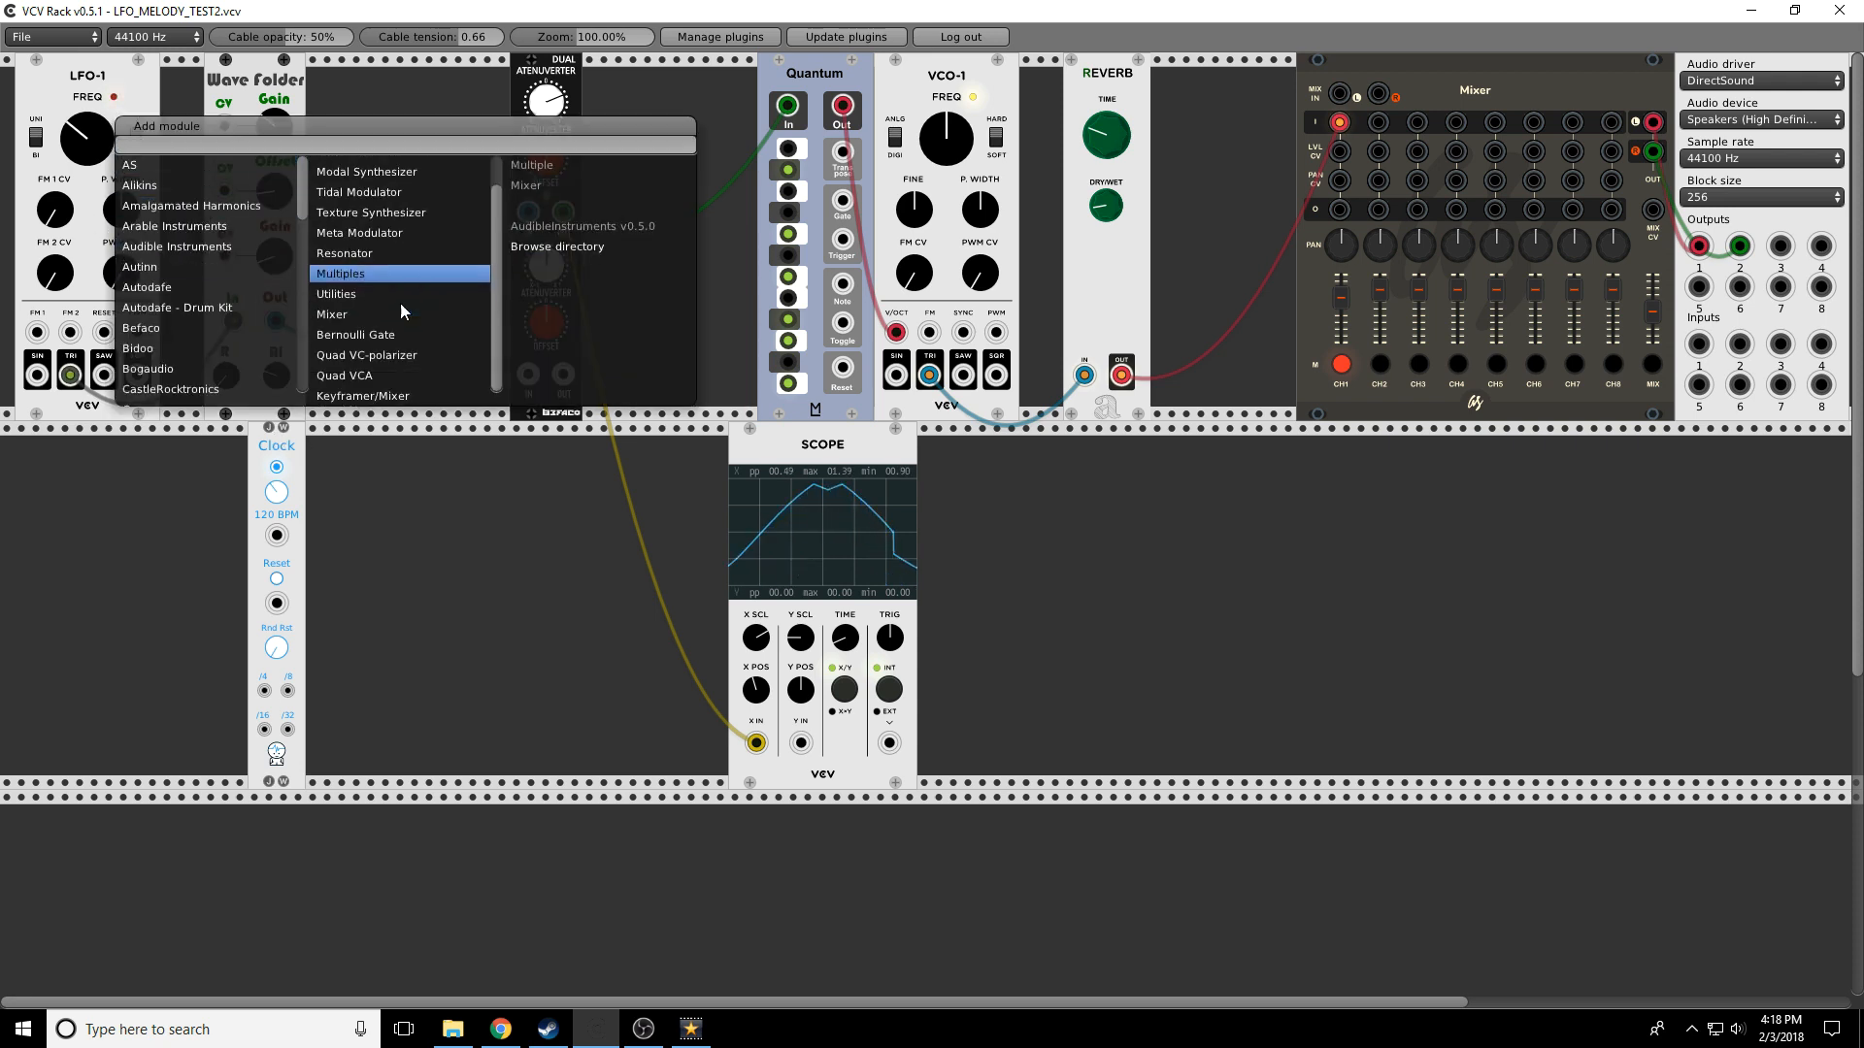
{"action": "left_click", "coordinate": [364, 293]}
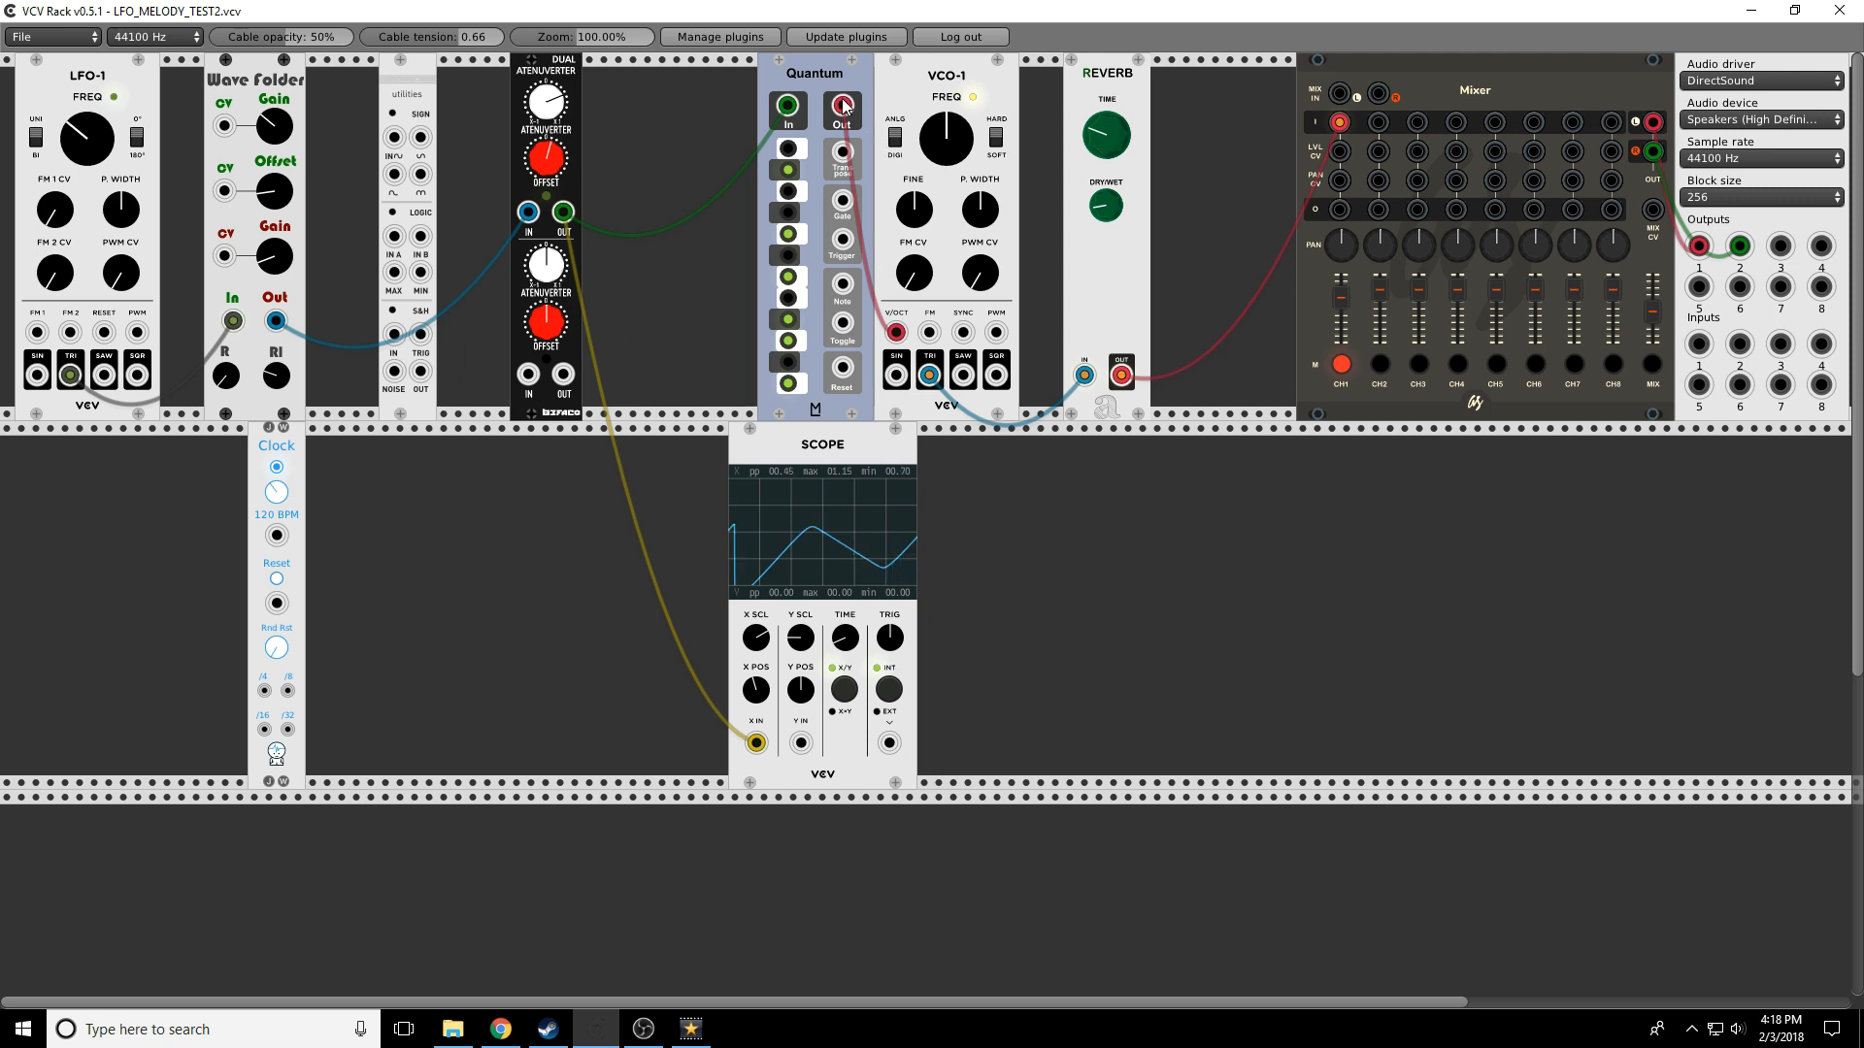
Replace Quantum's output at VCO-1's V/OCT with a cable from the Utilities S&H output, and mute mixer channel 2
{"action": "left_click_drag", "start_coordinate": [842, 106], "coordinate": [421, 372]}
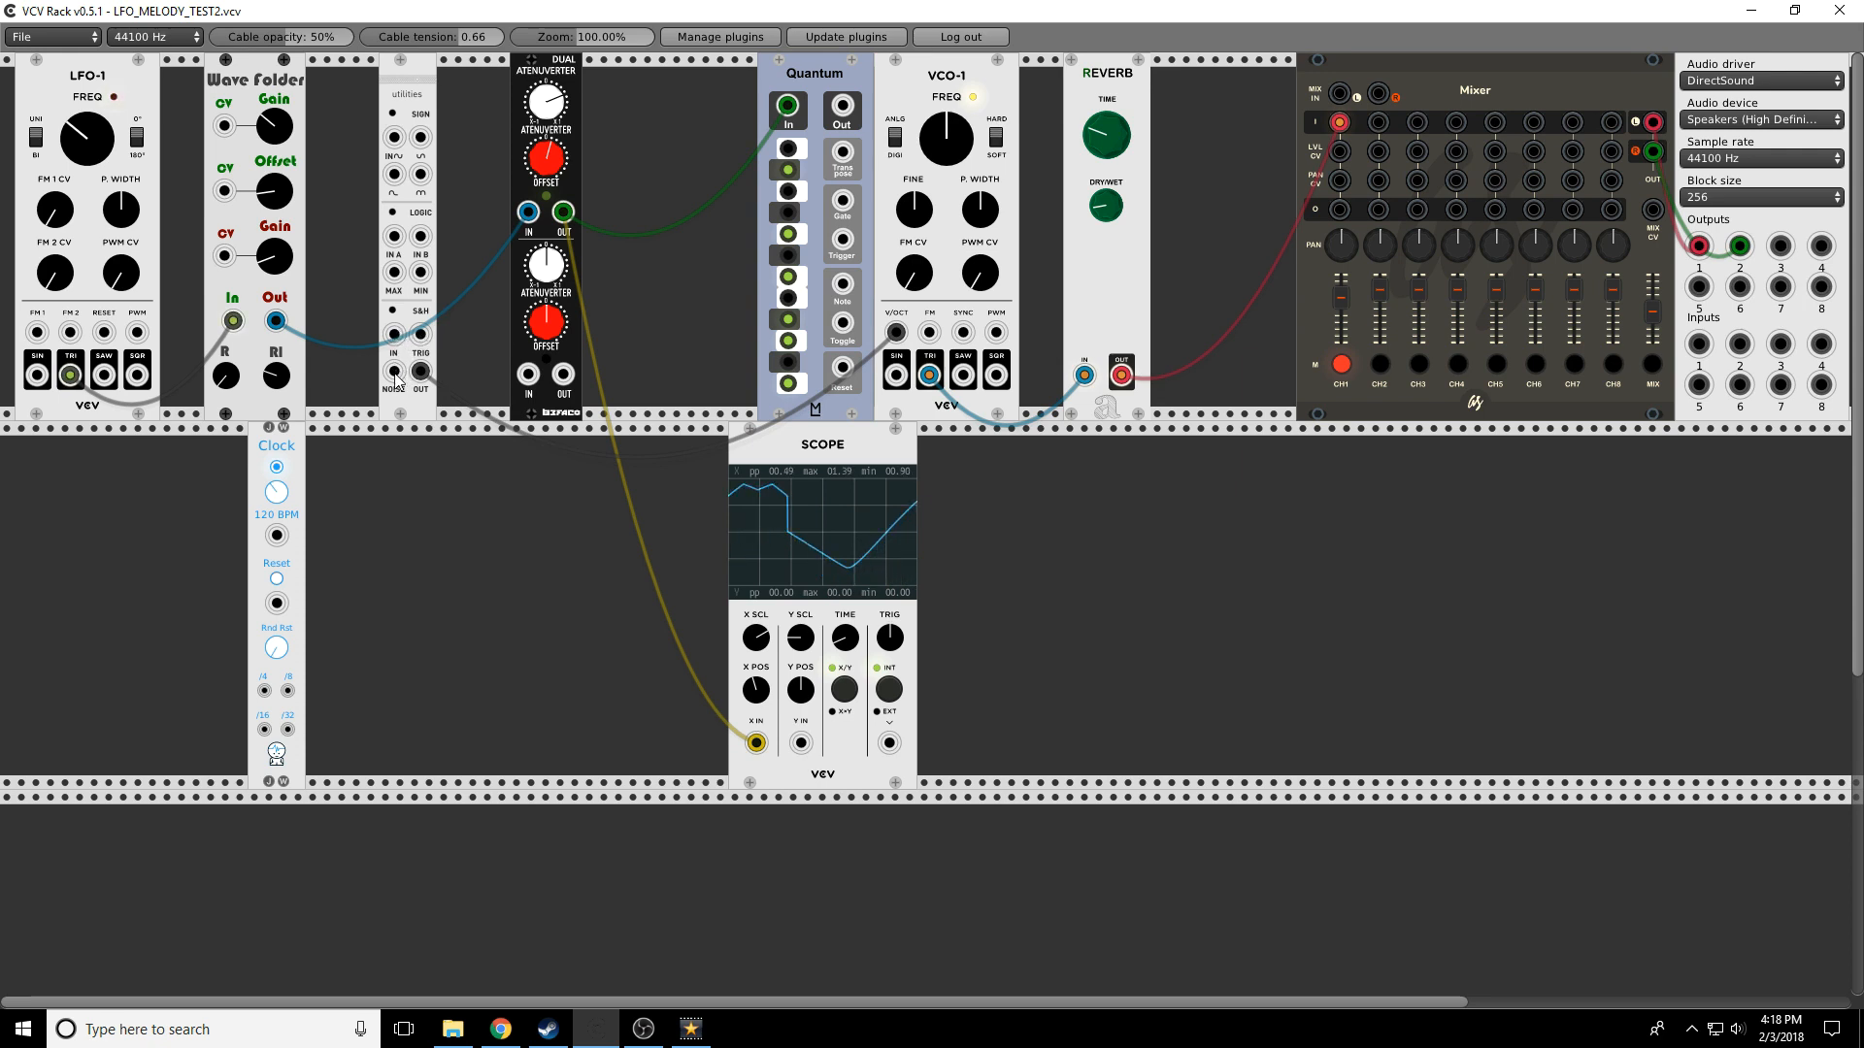
{"action": "left_click_drag", "start_coordinate": [396, 373], "coordinate": [1379, 369]}
{"action": "left_click", "coordinate": [1380, 365]}
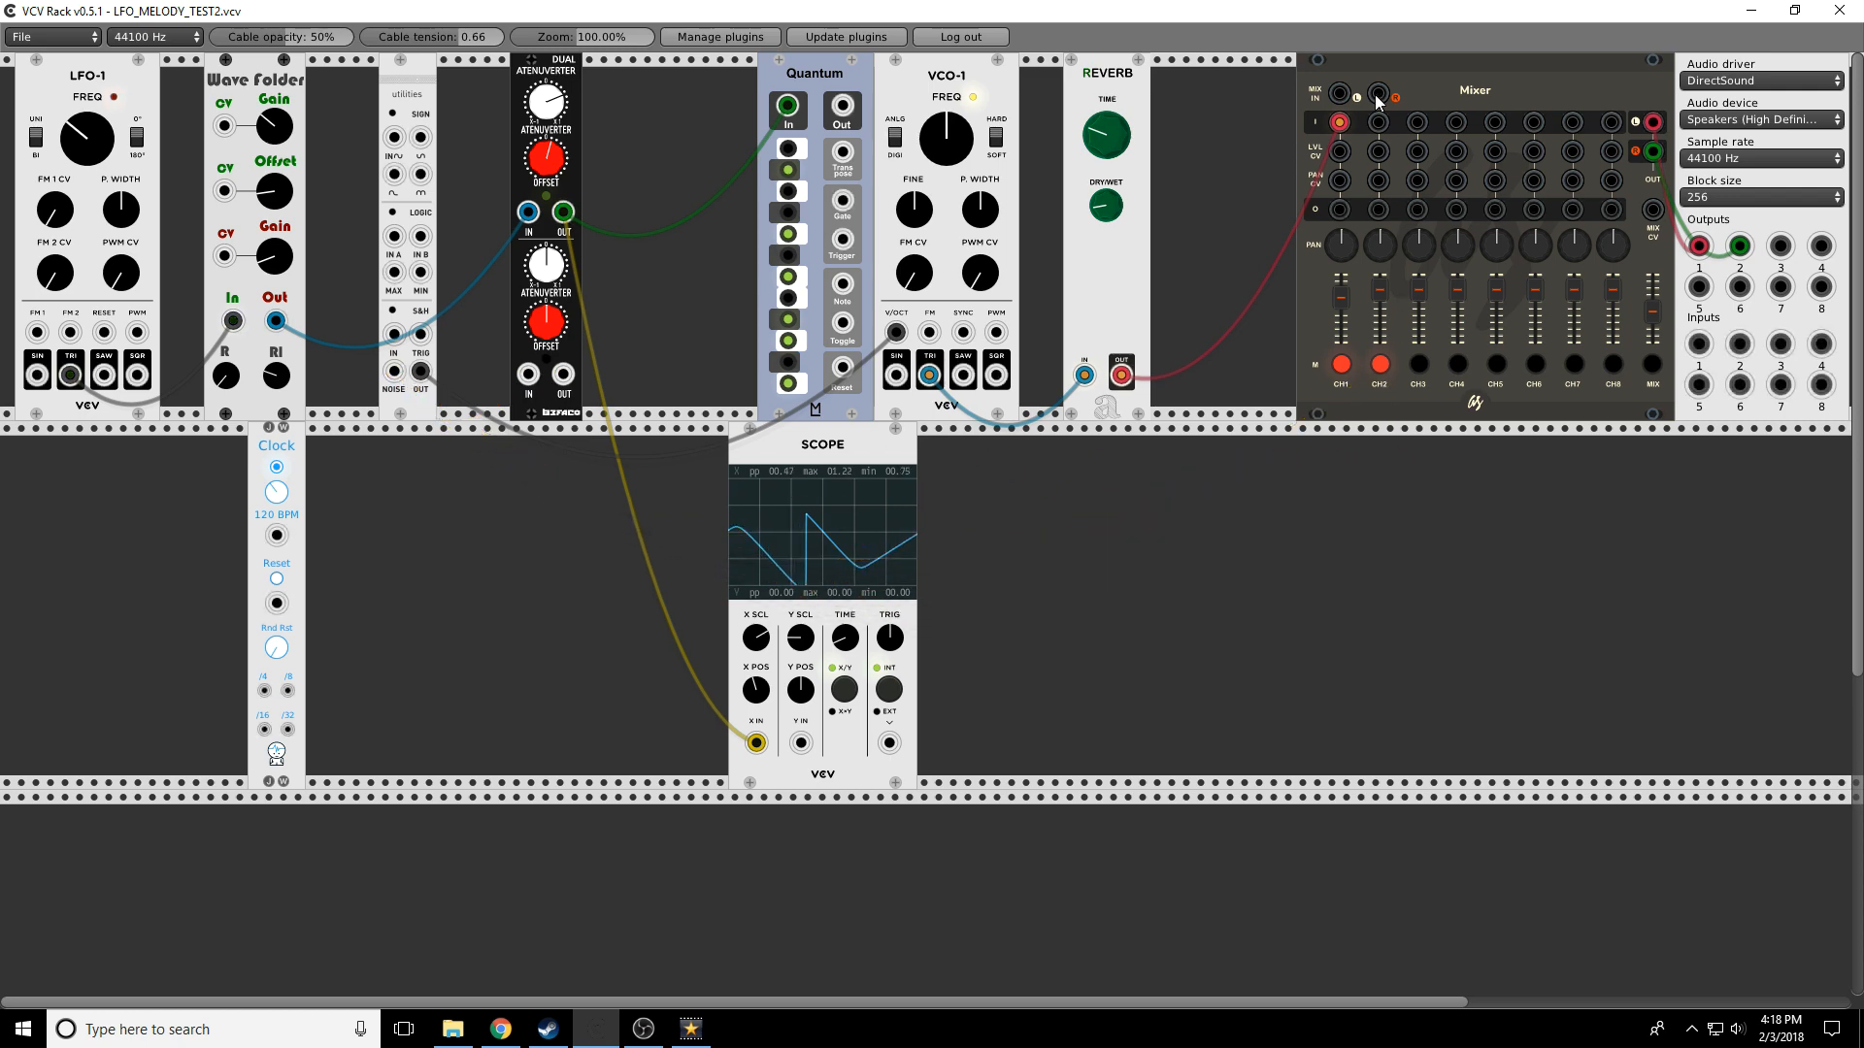
Patch the Utilities noise output into mixer channel 2, unmute that channel and lower its level
{"action": "left_click_drag", "start_coordinate": [1379, 121], "coordinate": [394, 371]}
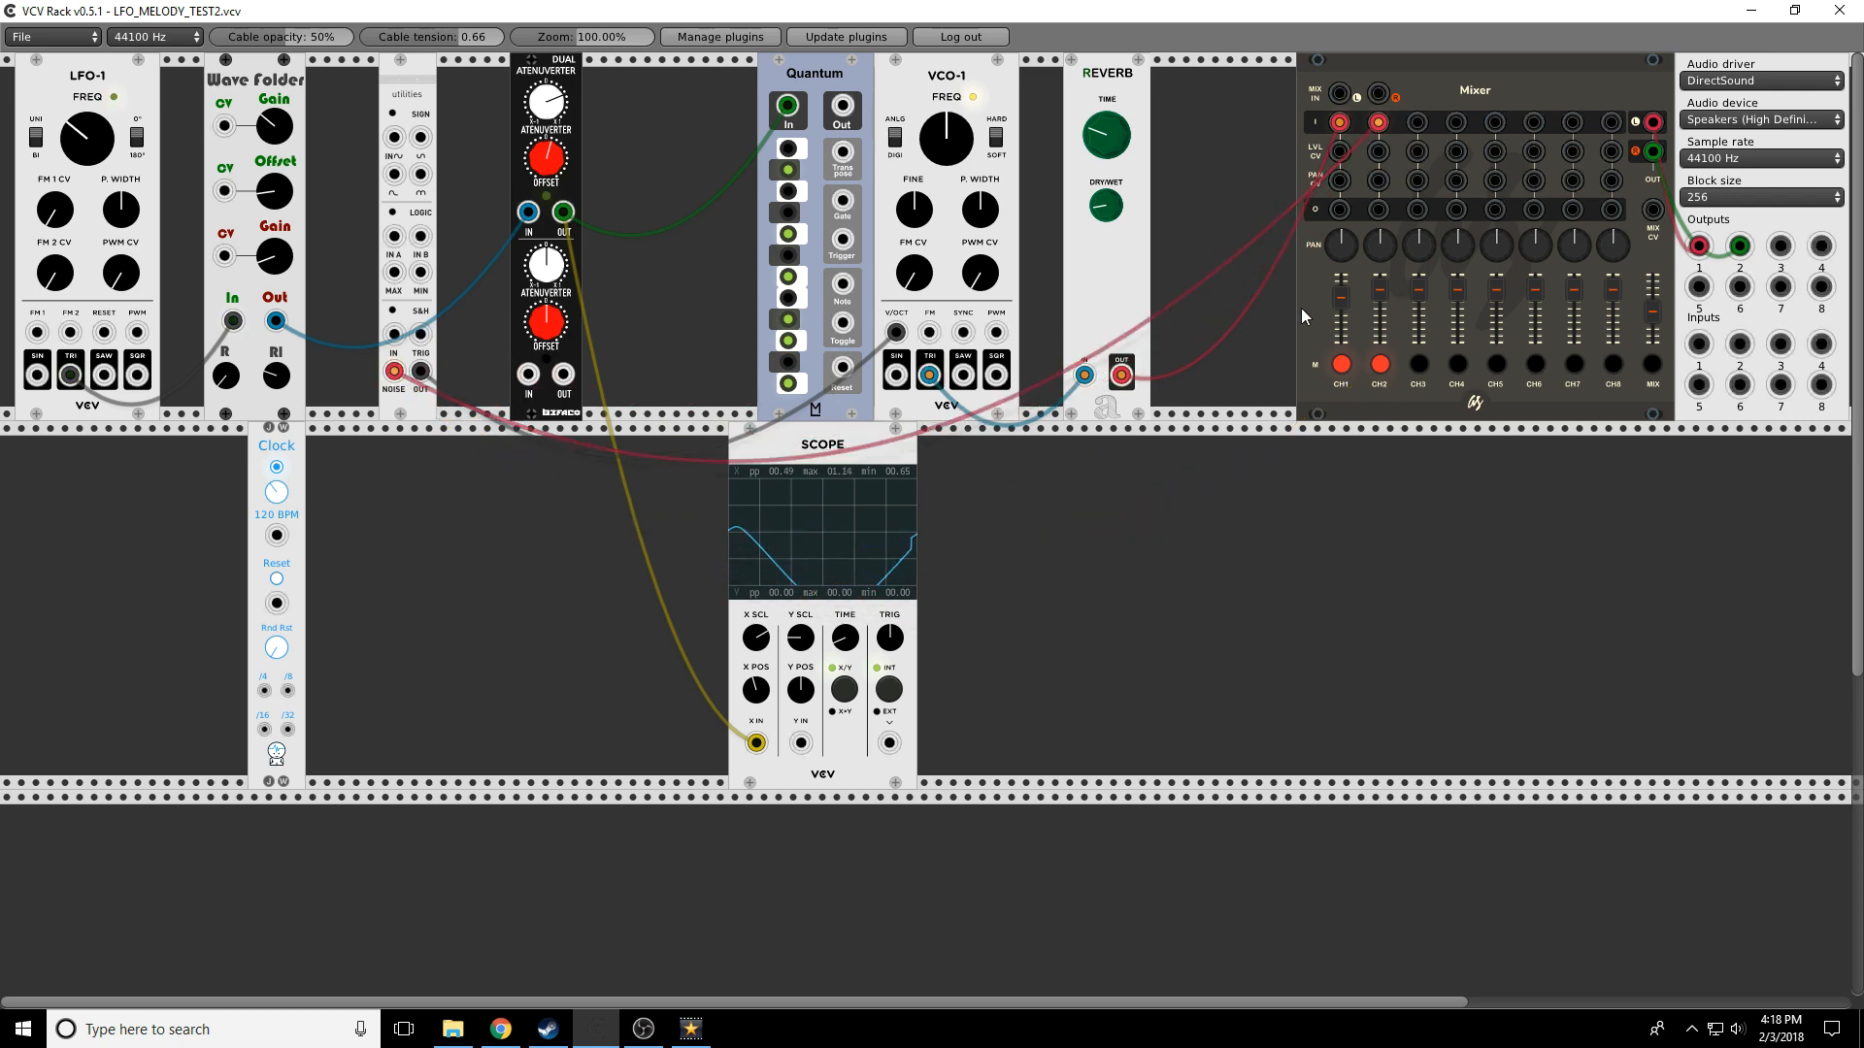
{"action": "left_click", "coordinate": [1380, 365]}
{"action": "left_click_drag", "start_coordinate": [1383, 301], "coordinate": [1379, 309]}
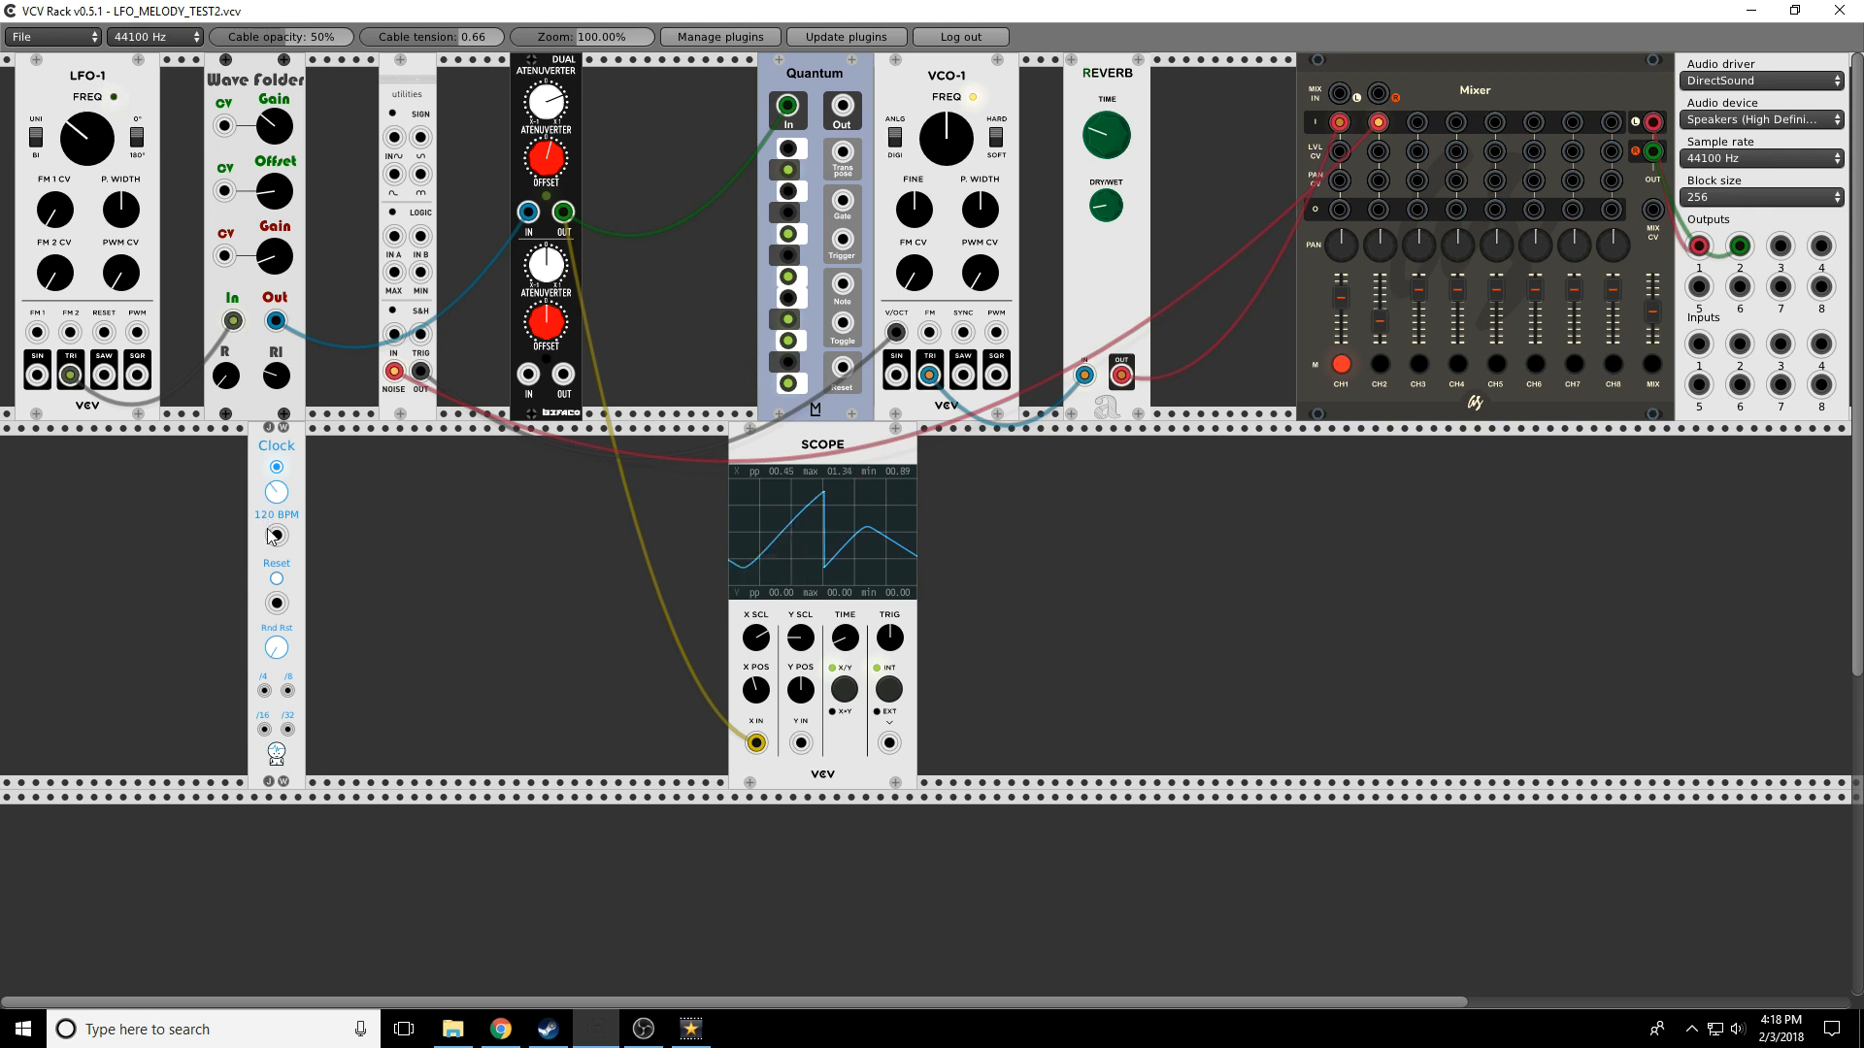
Patch the clock output into the Utilities S&H trigger input, and unplug the noise cable from mixer channel 2
{"action": "left_click_drag", "start_coordinate": [277, 539], "coordinate": [423, 338]}
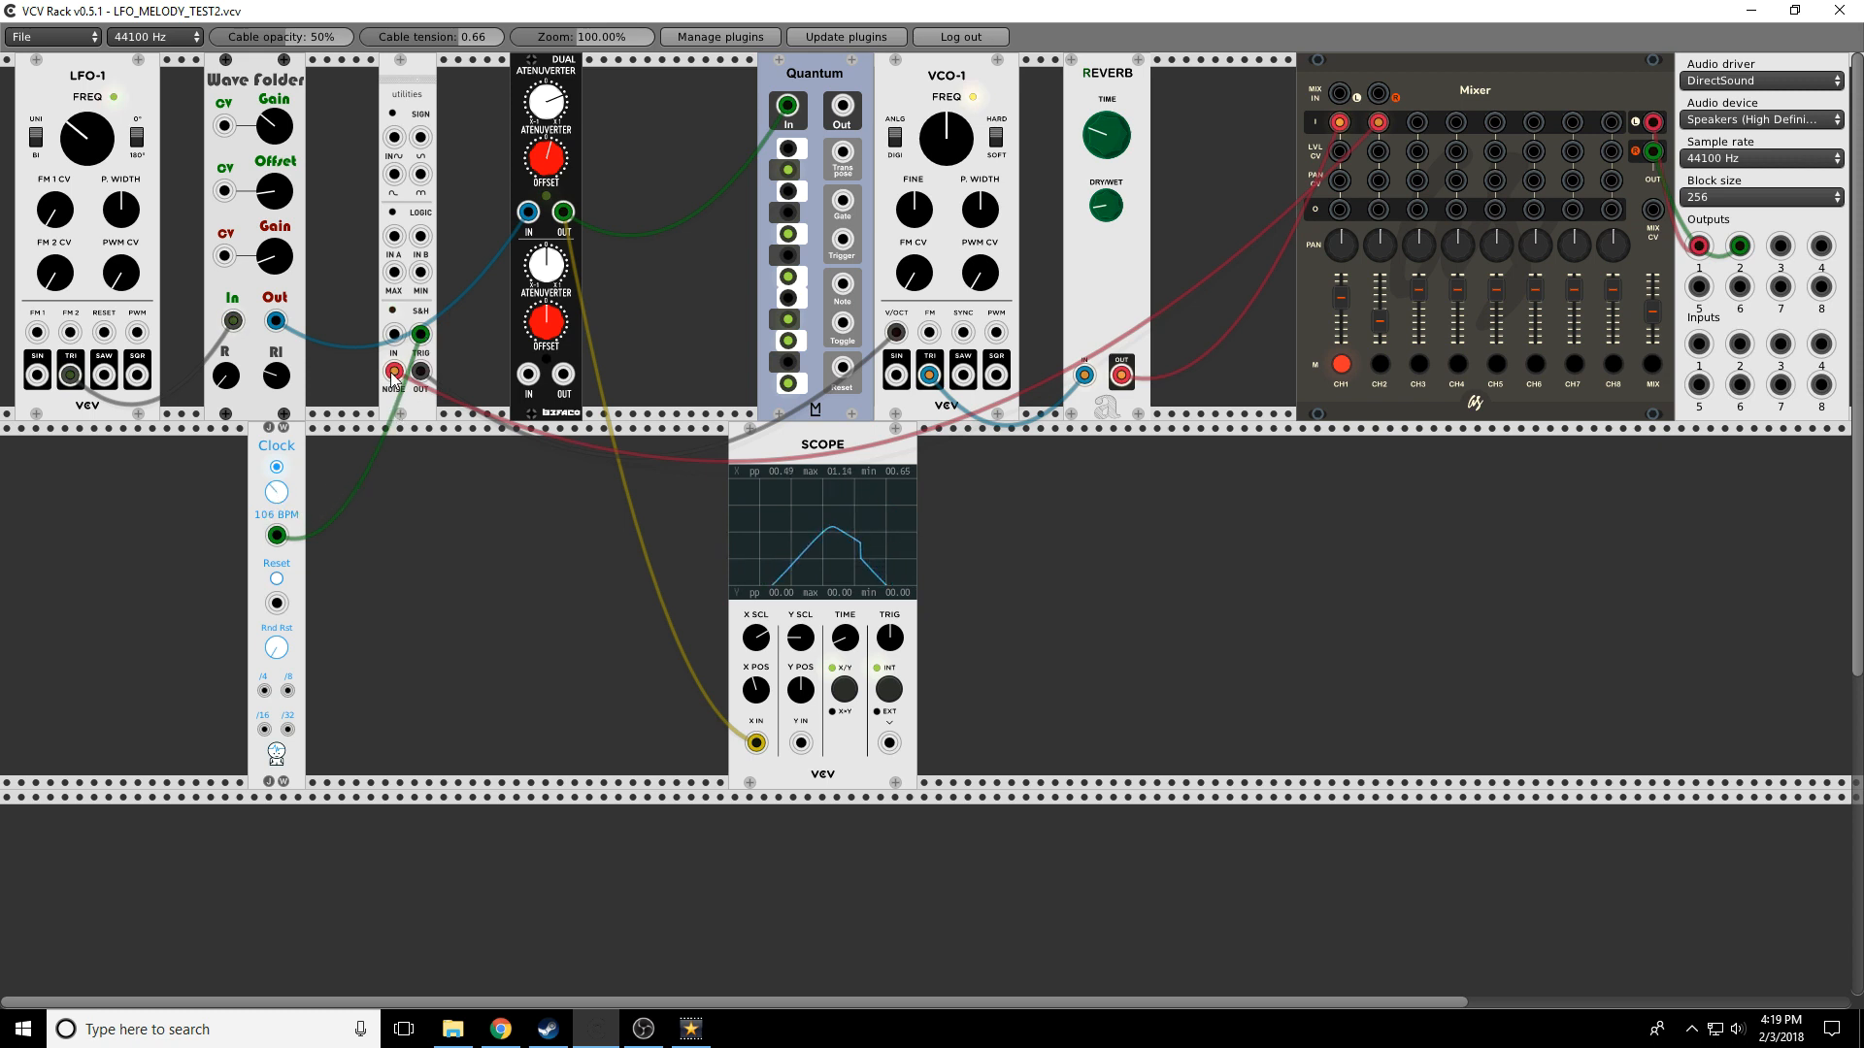
{"action": "left_click_drag", "start_coordinate": [394, 372], "coordinate": [388, 452]}
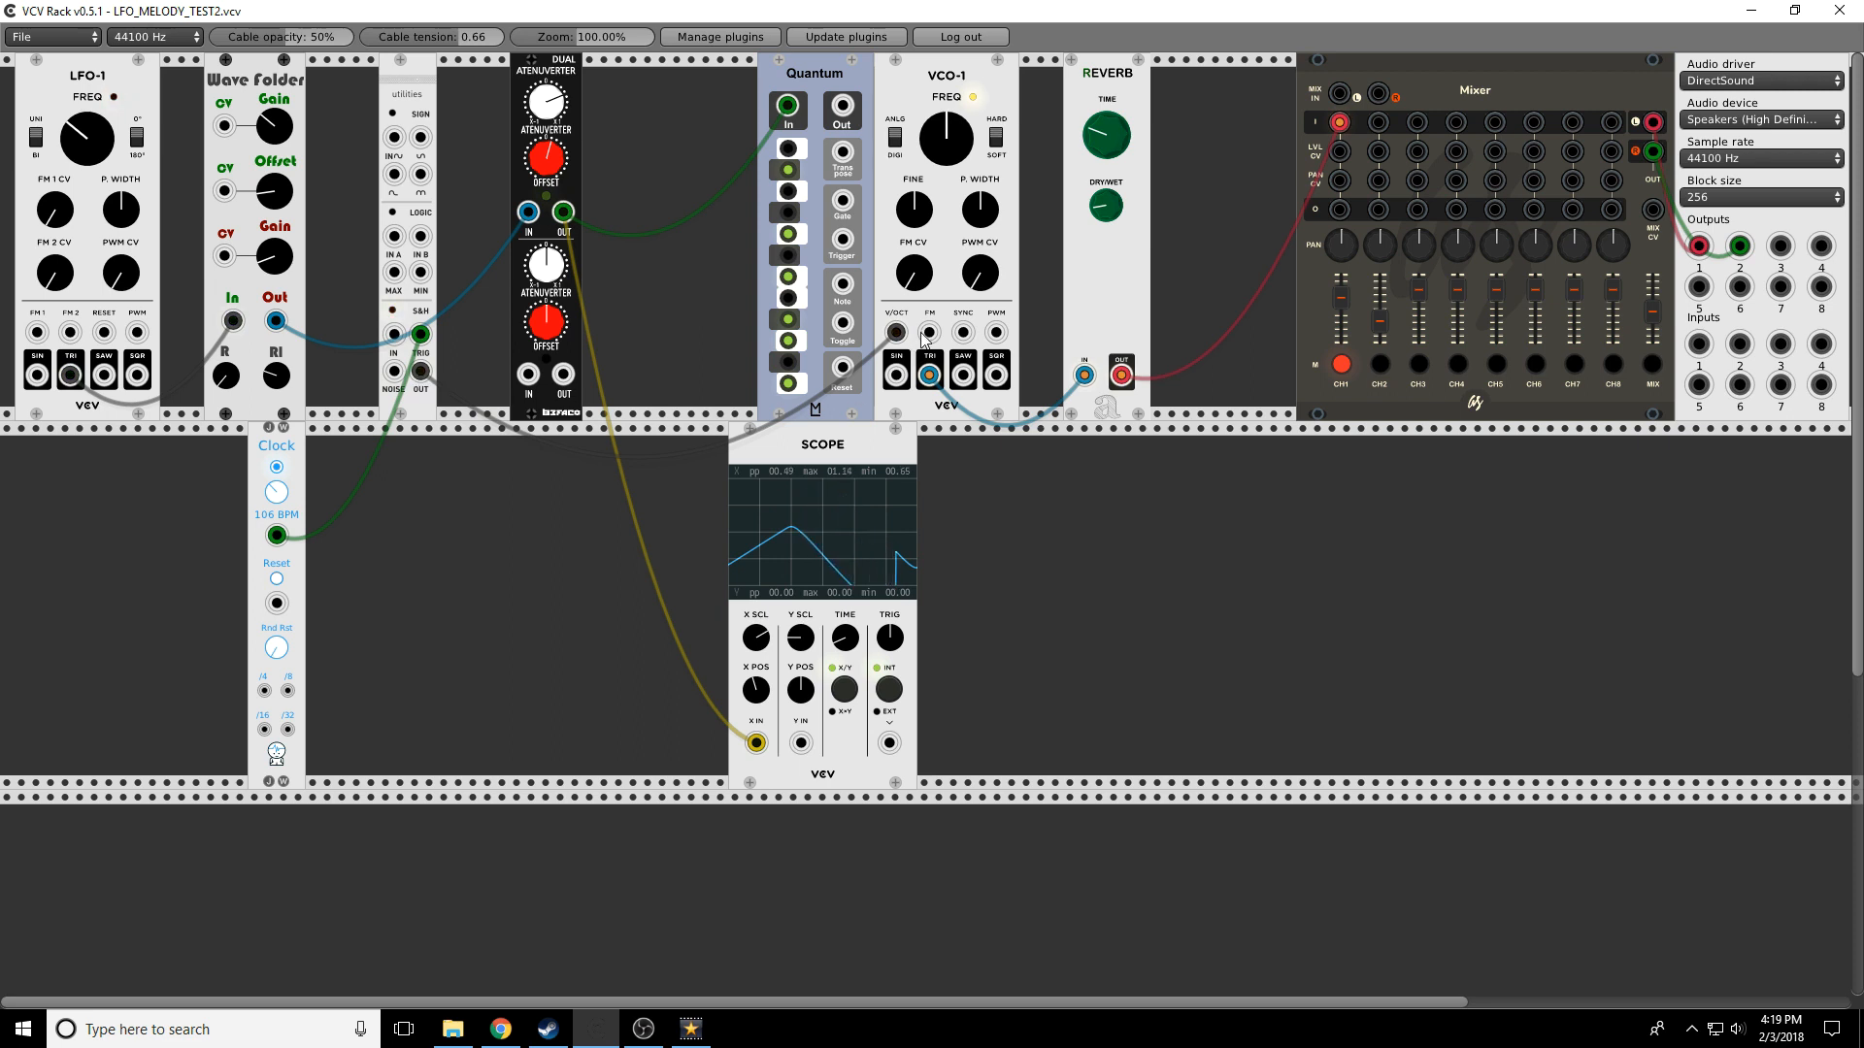
With mixer channel 1 unmuted and the clock at 378 BPM, route the S&H output through the Dual Atenuverter's second channel into VCO-1's V/OCT
{"action": "left_click", "coordinate": [1343, 363]}
{"action": "left_click_drag", "start_coordinate": [276, 497], "coordinate": [276, 446]}
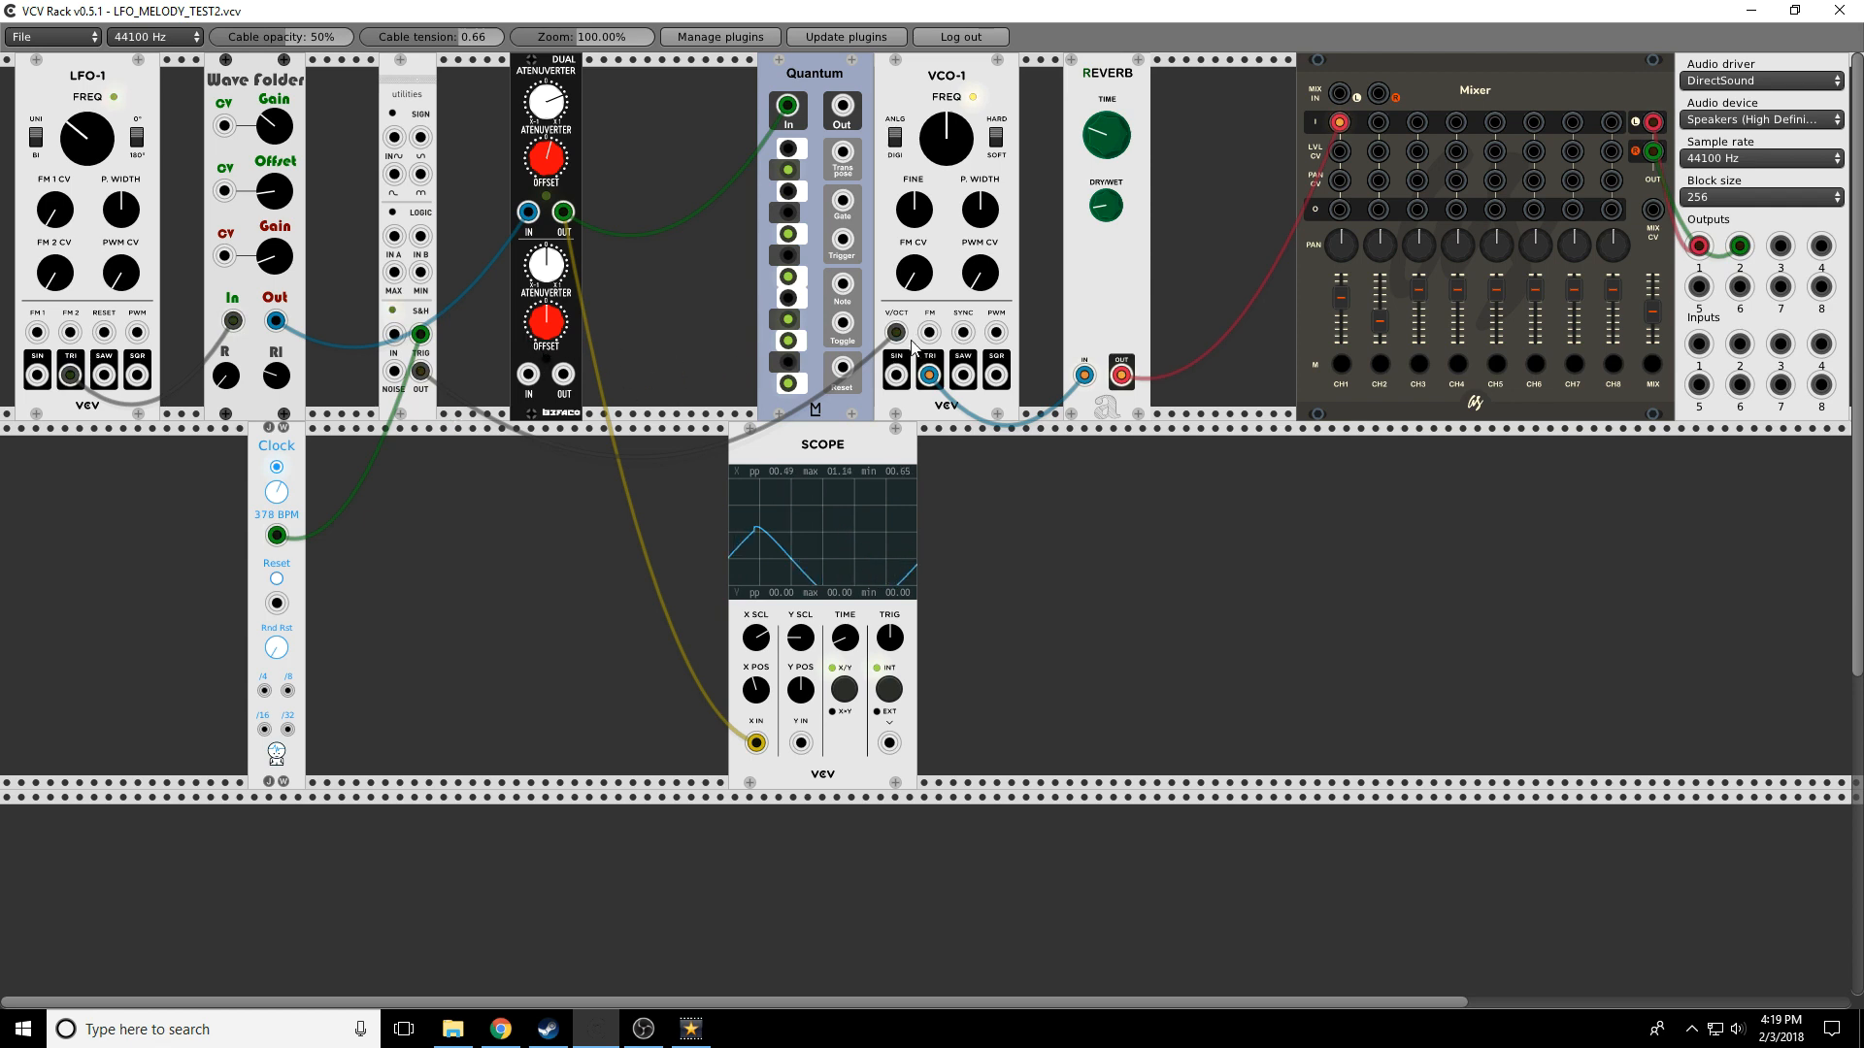
{"action": "mouse_move", "coordinate": [901, 333]}
{"action": "left_mouse_down"}
{"action": "mouse_move", "coordinate": [580, 398]}
{"action": "mouse_move", "coordinate": [531, 377]}
{"action": "mouse_move", "coordinate": [895, 333]}
{"action": "left_mouse_up"}
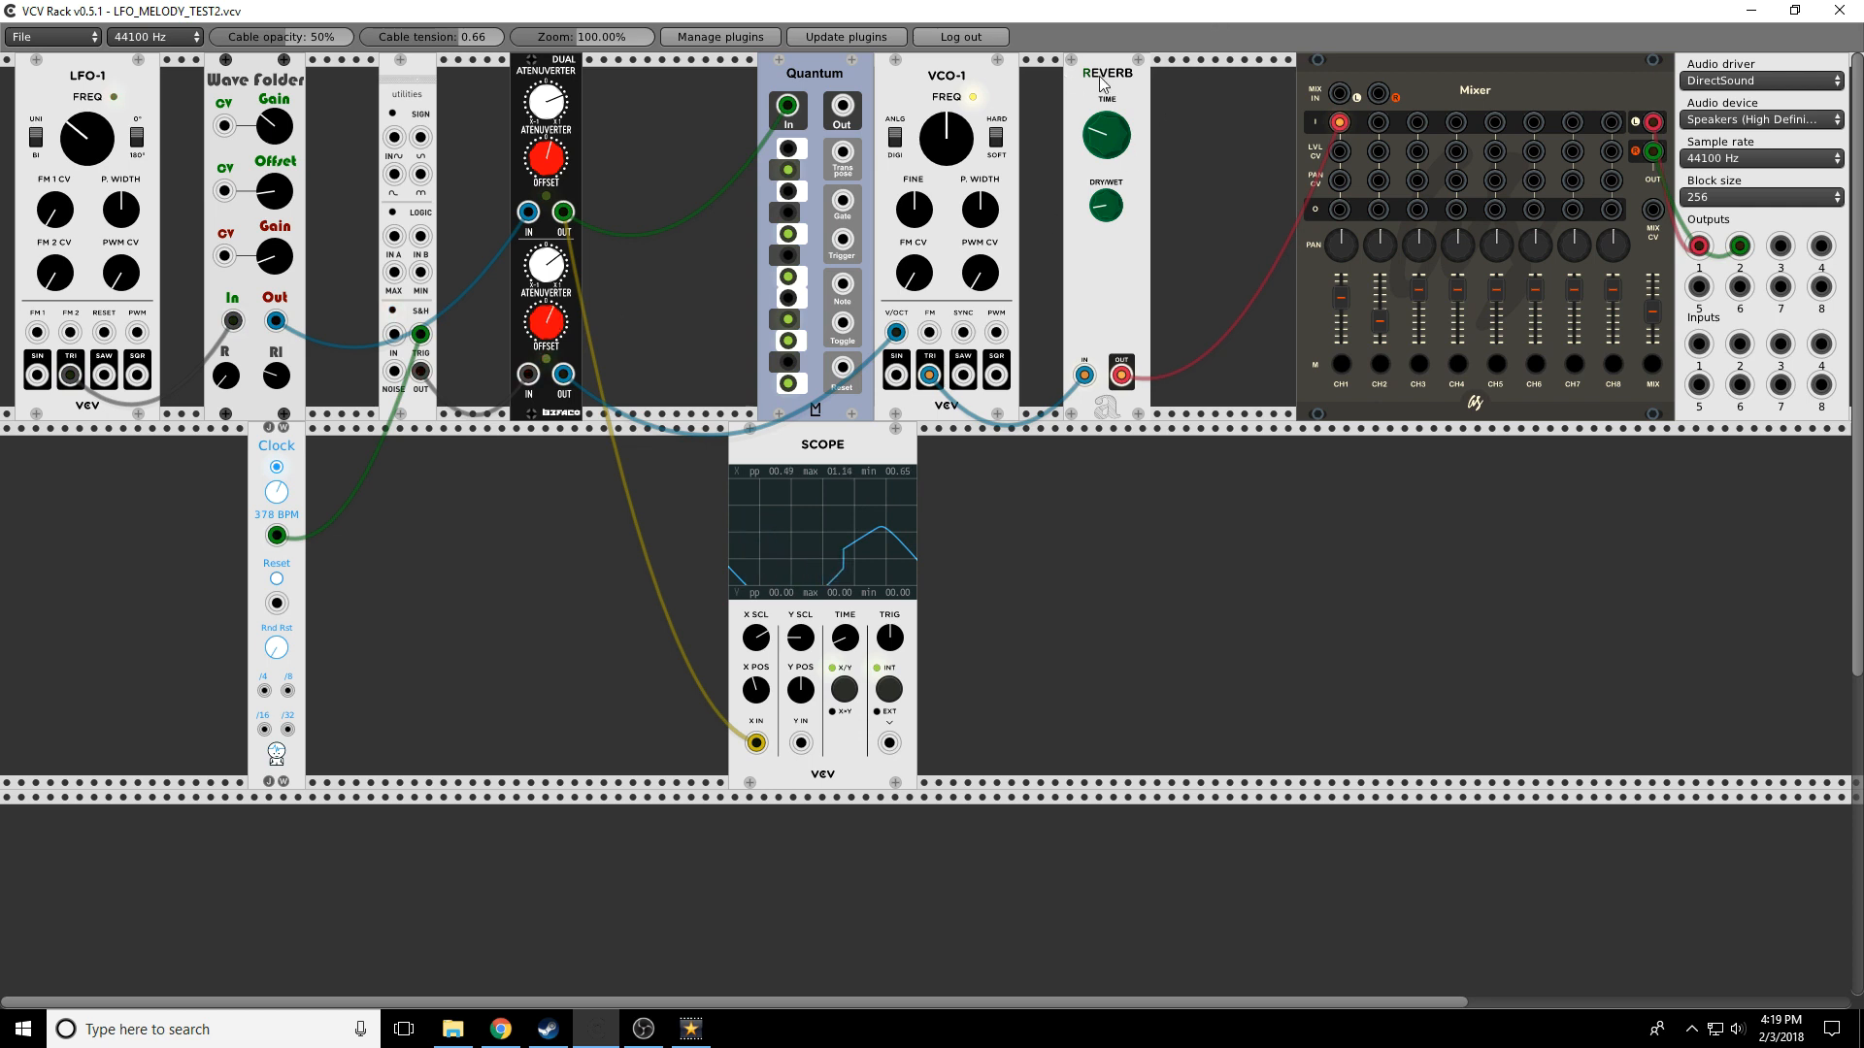
Move the Reverb module toward the mixer and add a Fundamental VCF between VCO-1 and the Reverb
{"action": "left_click_drag", "start_coordinate": [1099, 76], "coordinate": [1204, 116]}
{"action": "right_click", "coordinate": [1114, 219]}
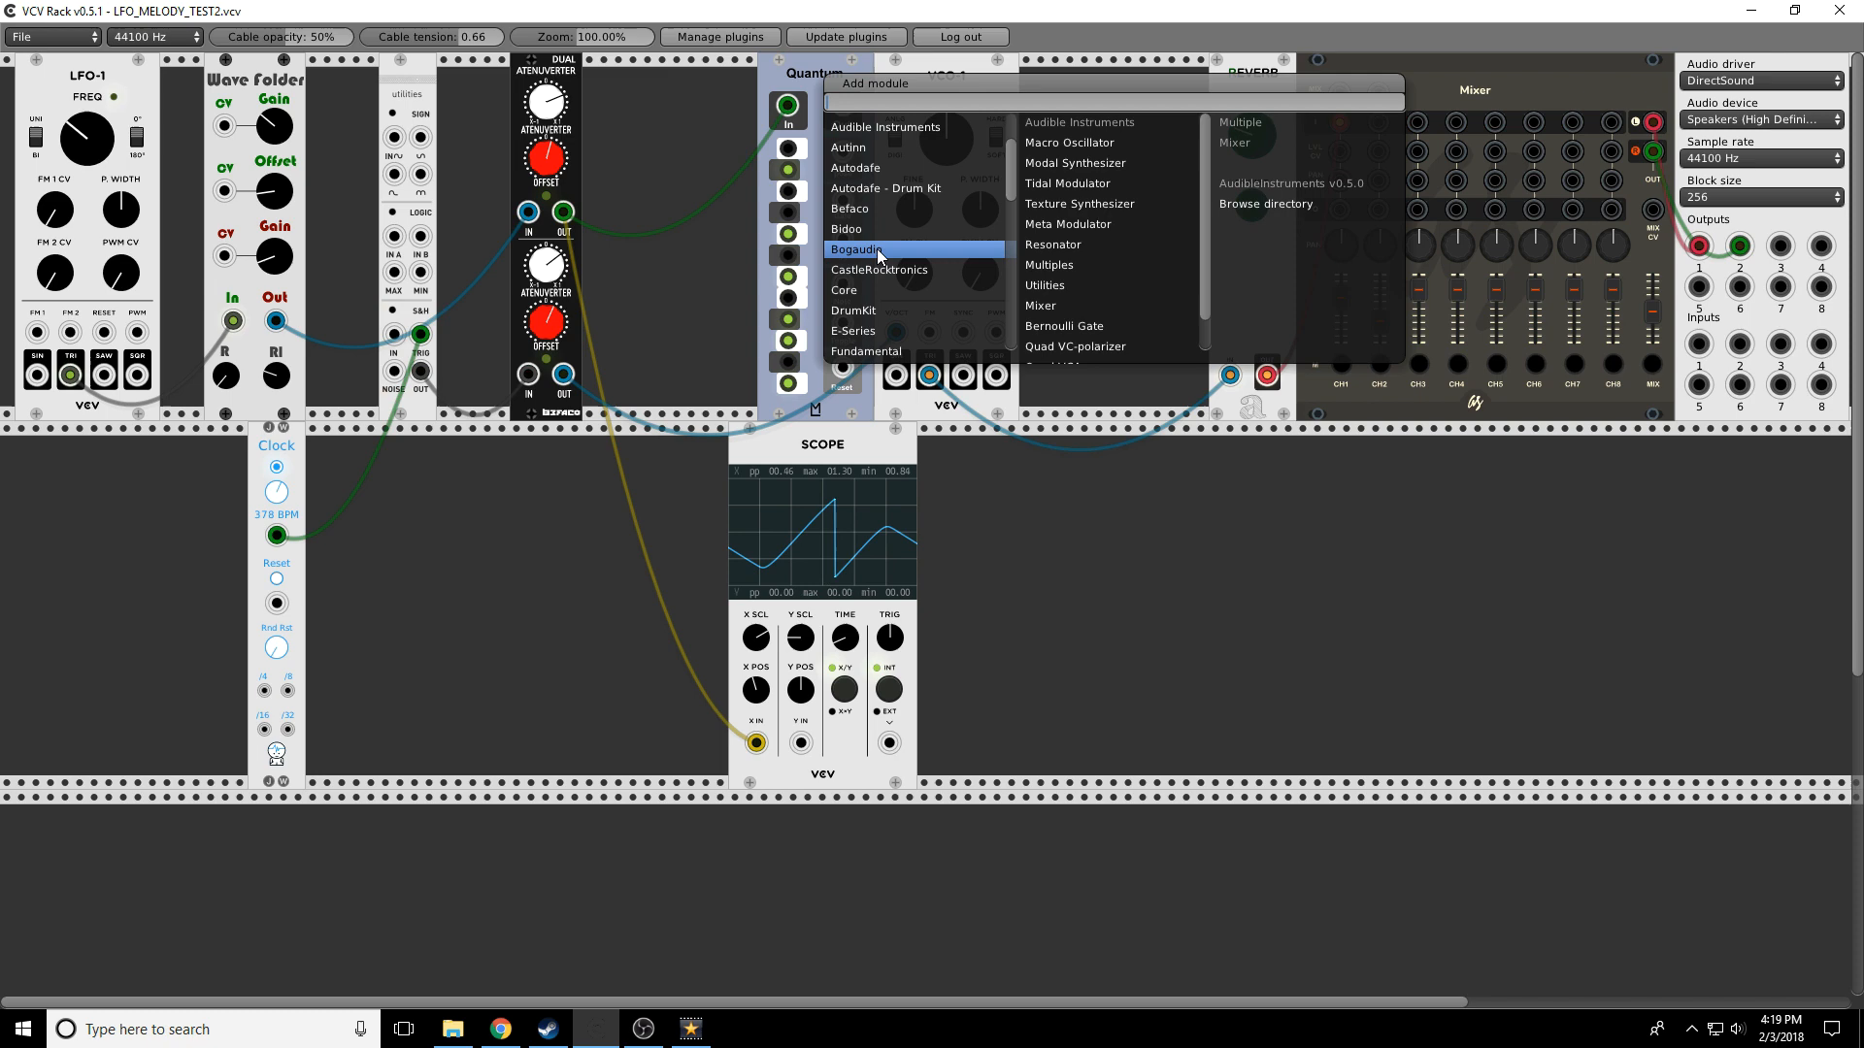
{"action": "left_click", "coordinate": [882, 352]}
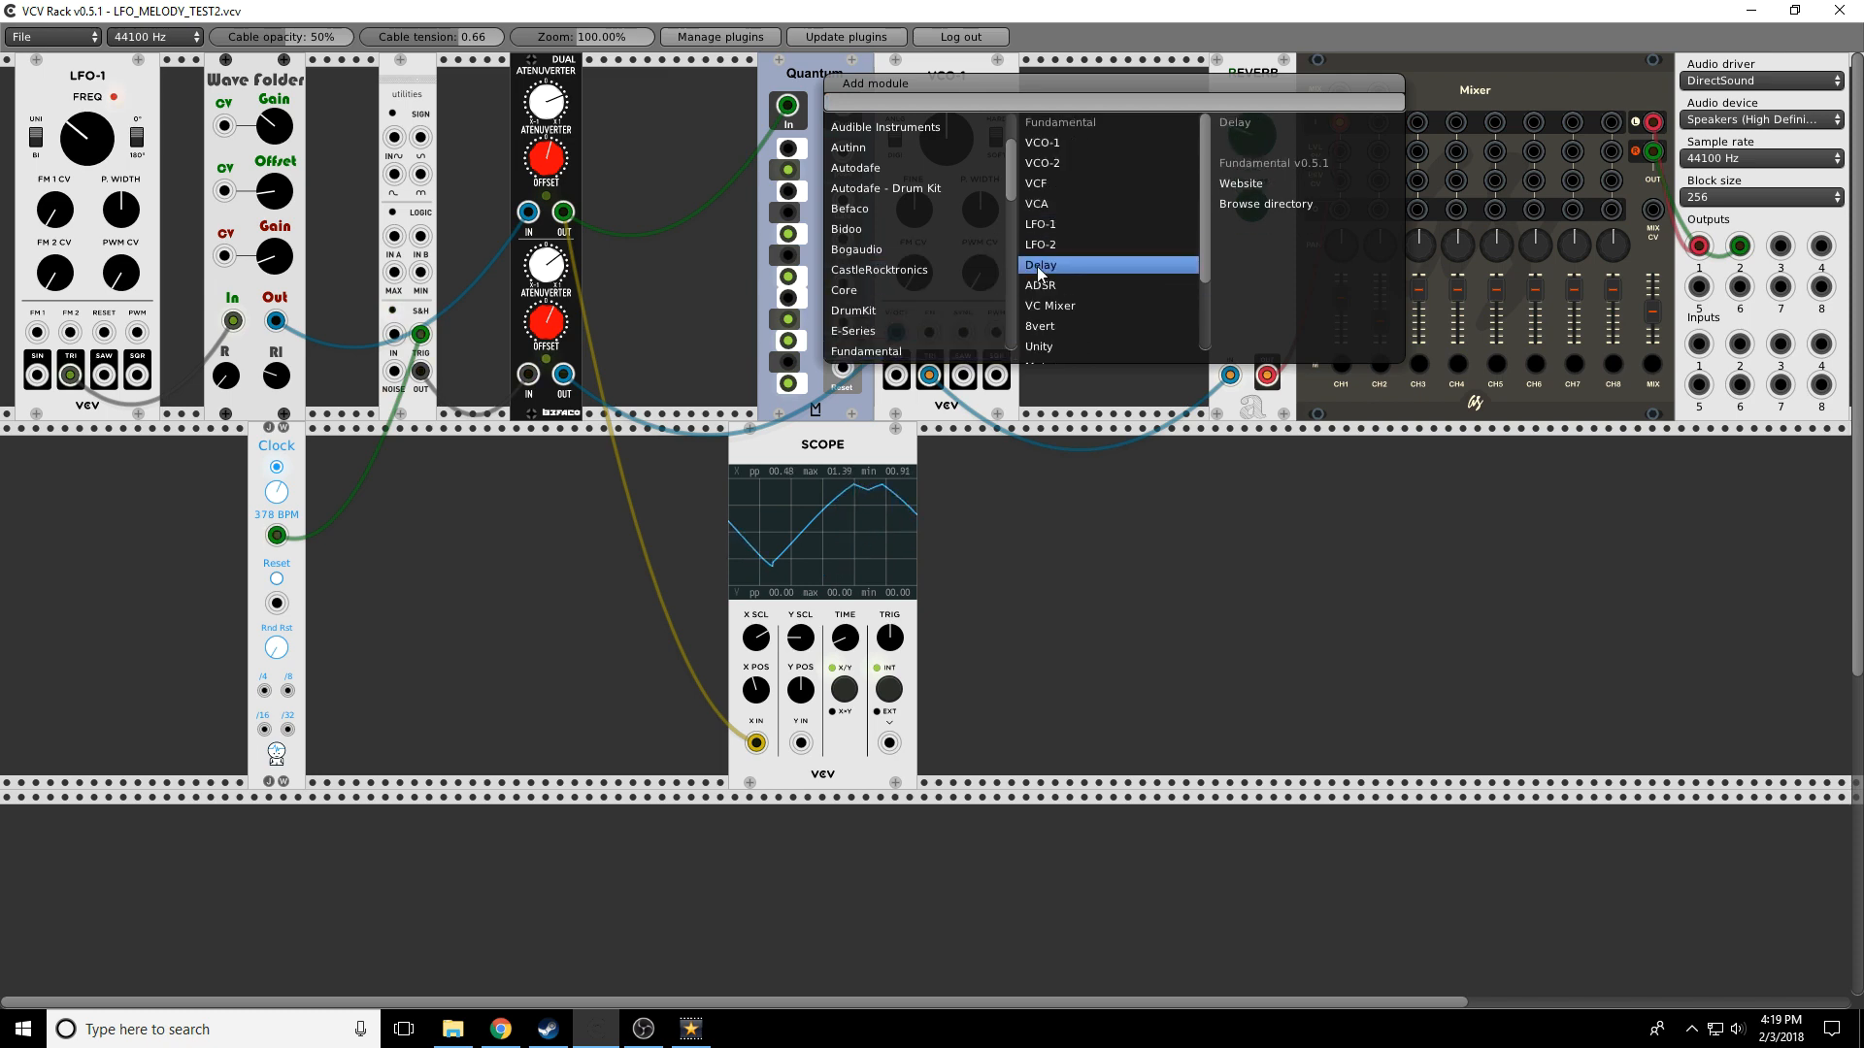
{"action": "left_click", "coordinate": [1037, 184]}
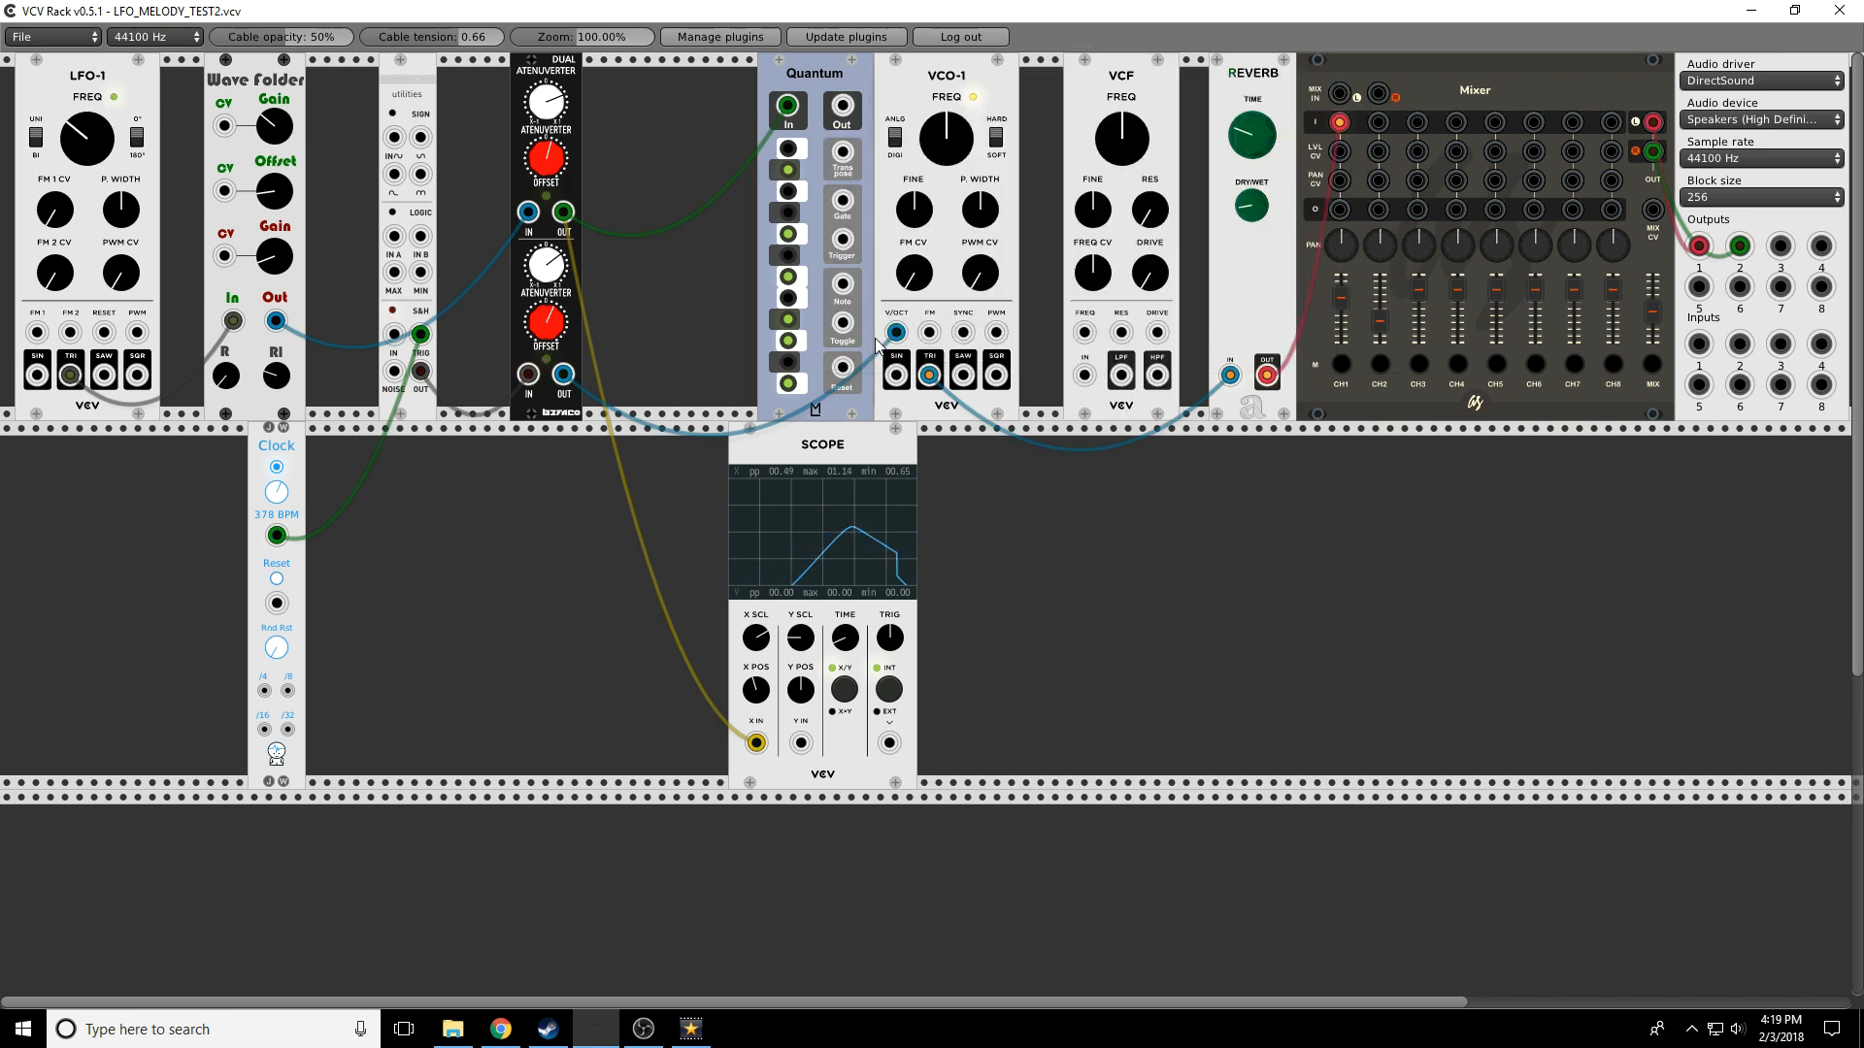
Feed VCO-1's saw through the VCF's low-pass output to mixer channel 2, with the second attenuverter output modulating the filter frequency
{"action": "left_click_drag", "start_coordinate": [895, 332], "coordinate": [1087, 333]}
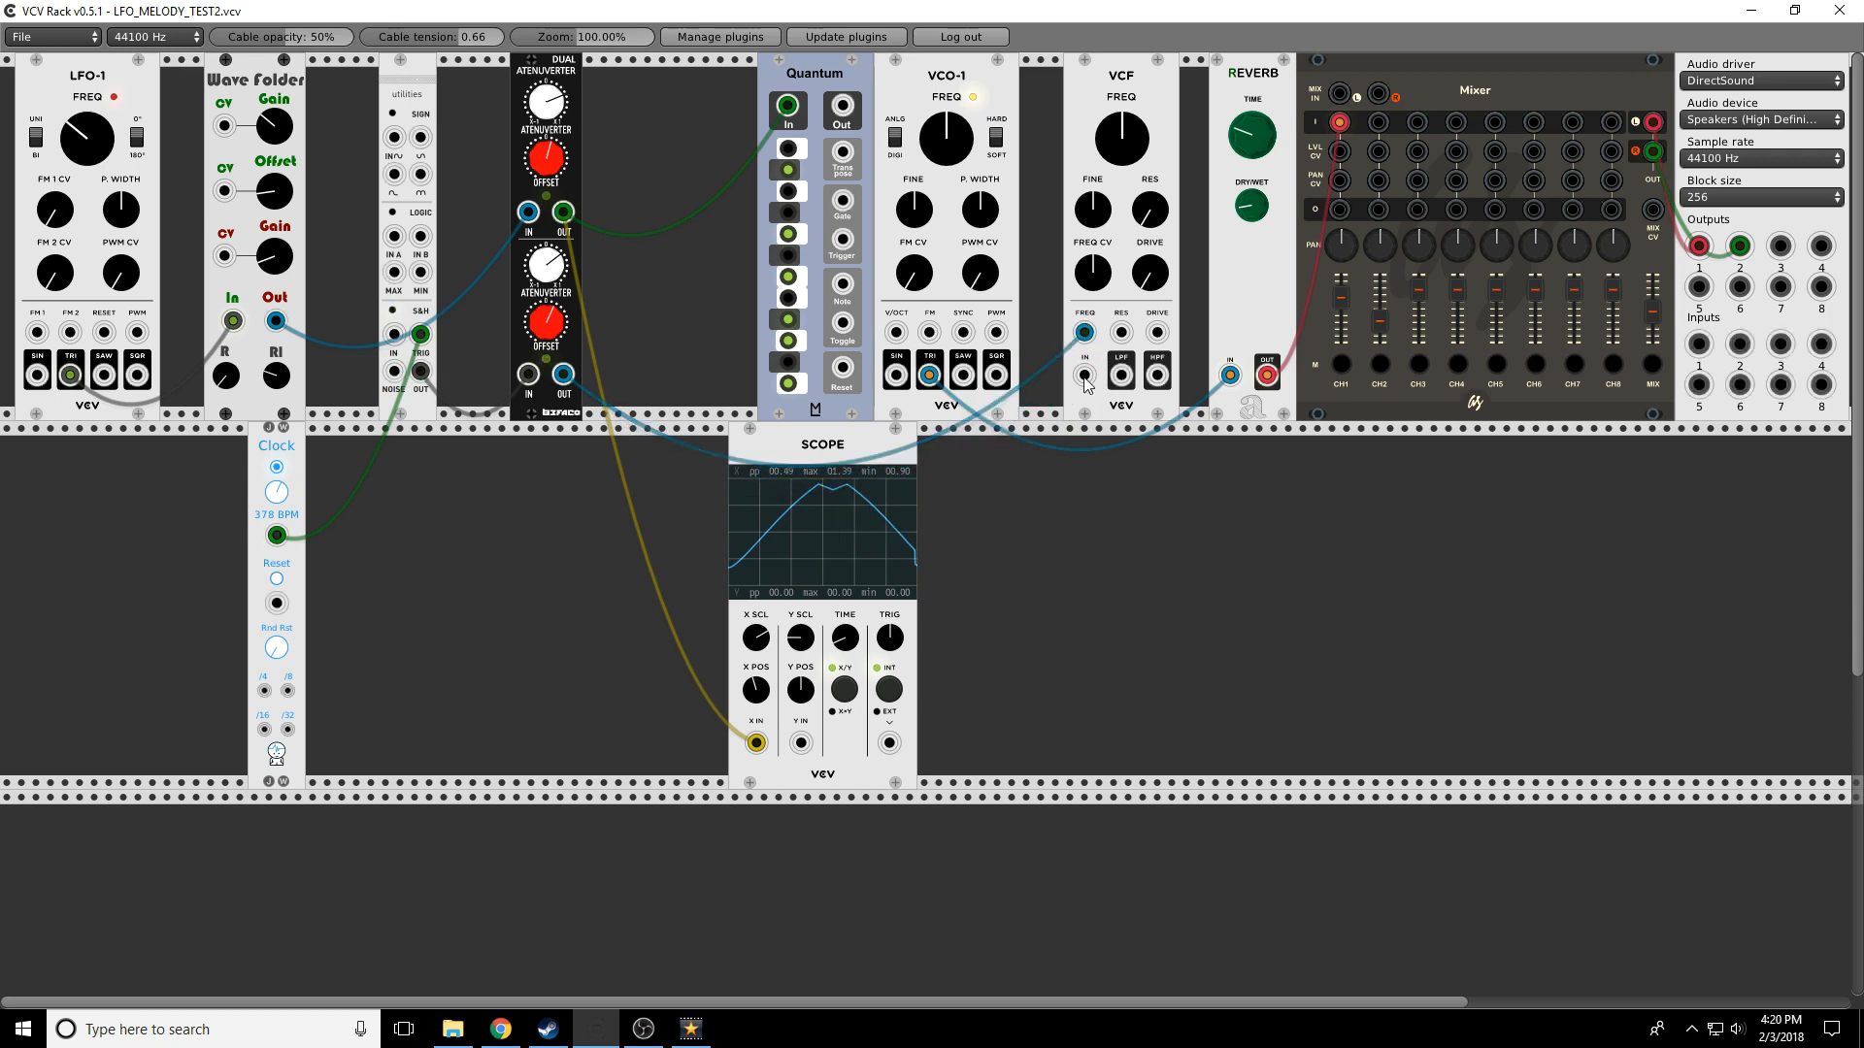
{"action": "left_click_drag", "start_coordinate": [1229, 374], "coordinate": [1378, 122]}
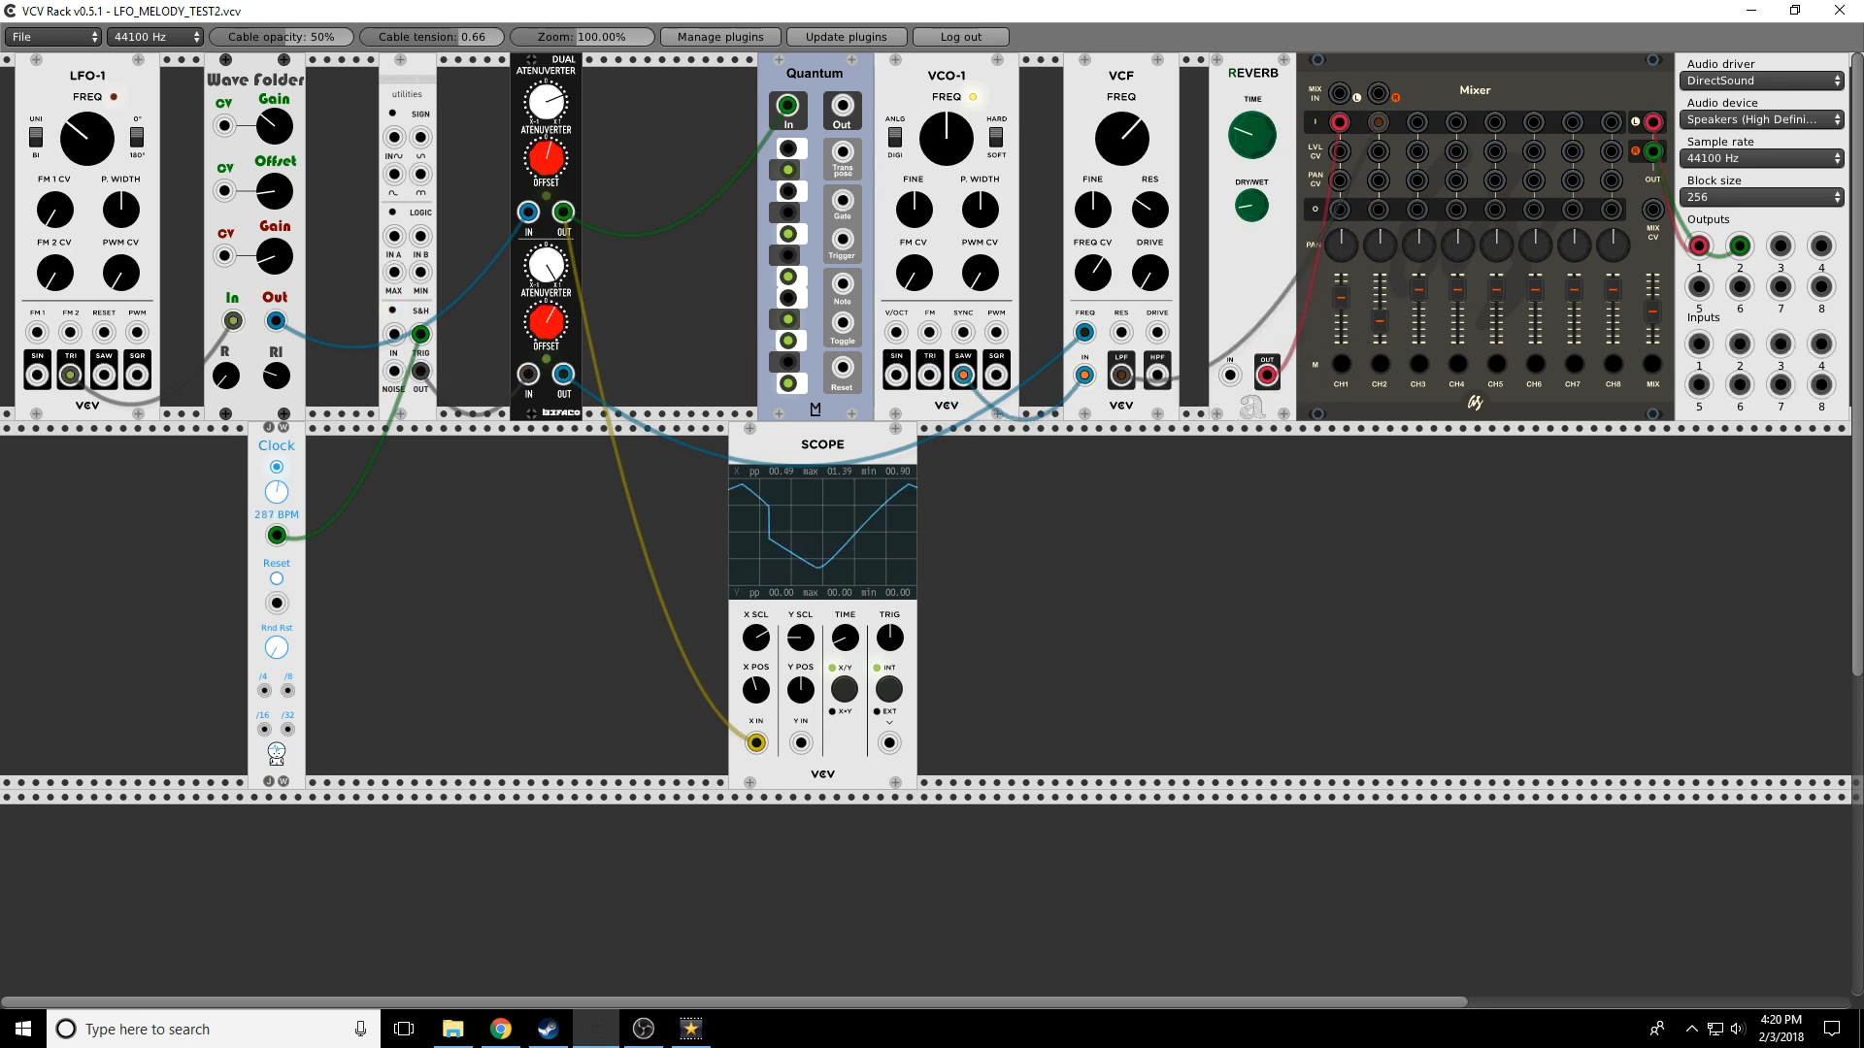
Replace the Fundamental VCF with the Vult Lateralus diode ladder filter
{"action": "right_click", "coordinate": [1107, 92]}
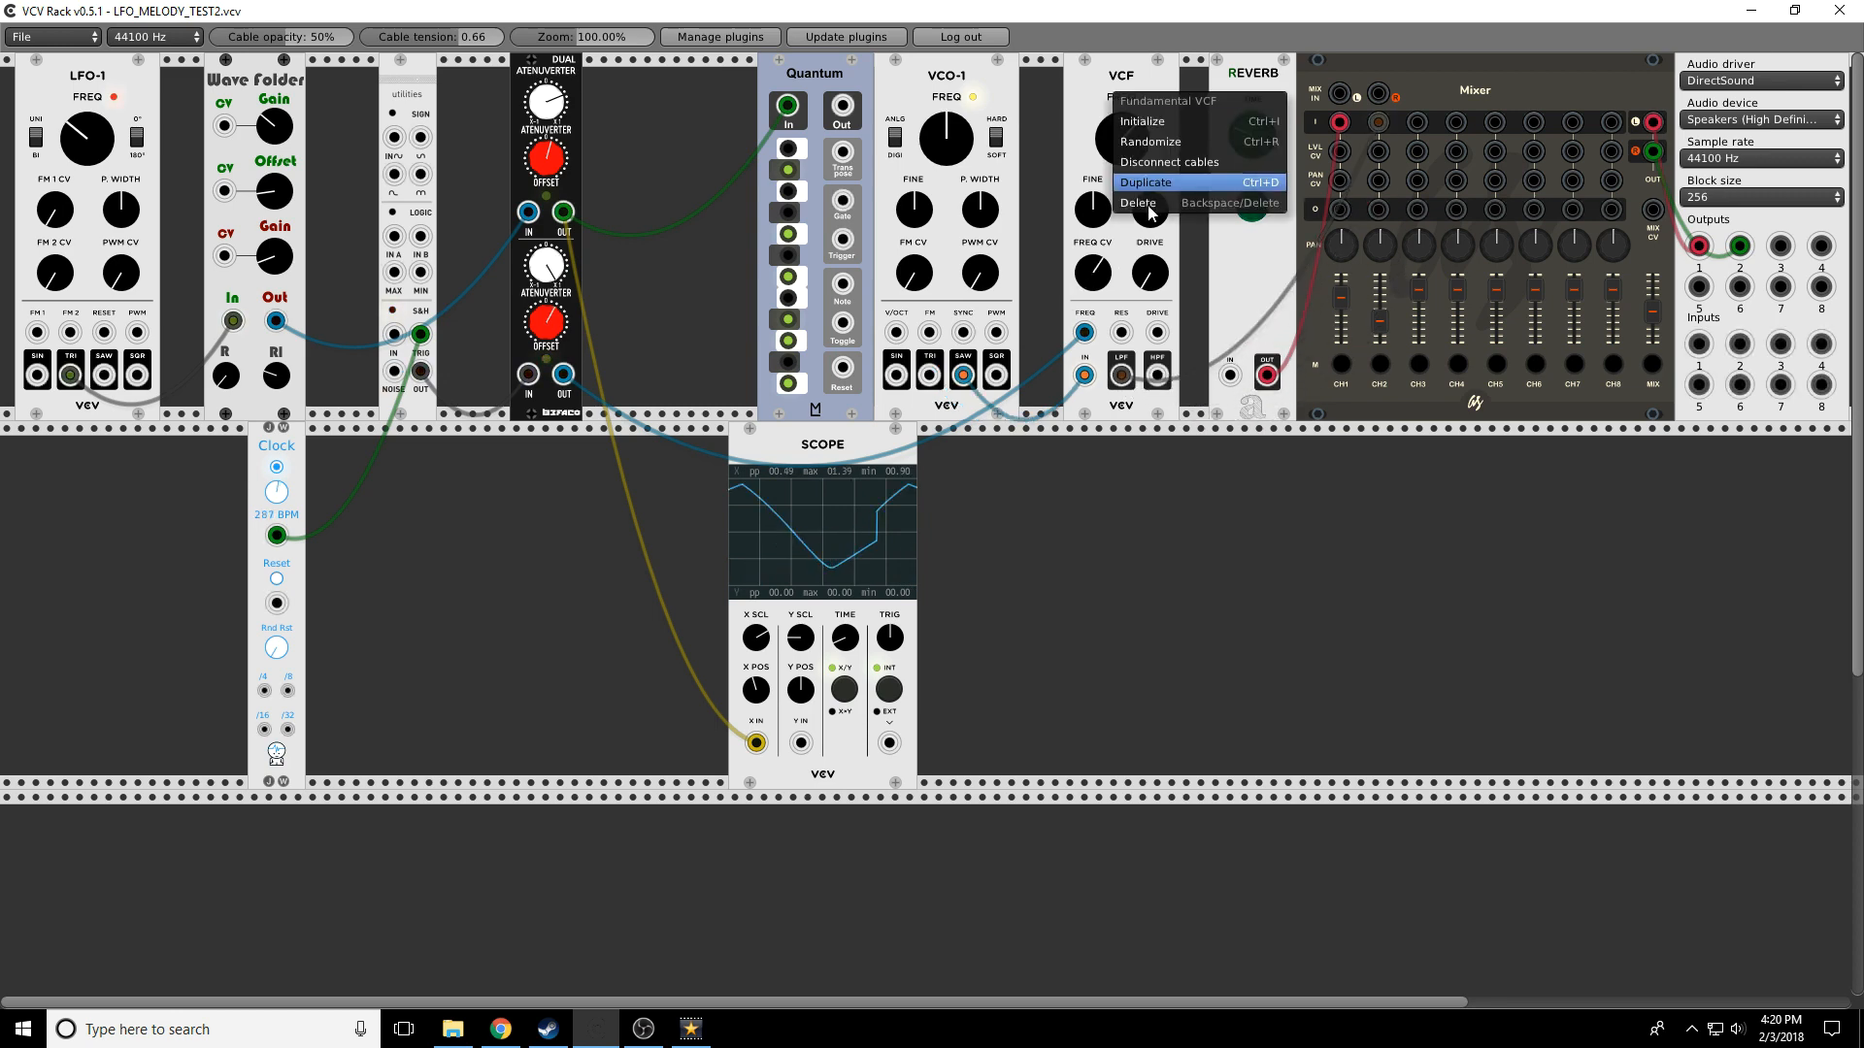
{"action": "left_click", "coordinate": [1147, 202]}
{"action": "right_click", "coordinate": [1145, 196]}
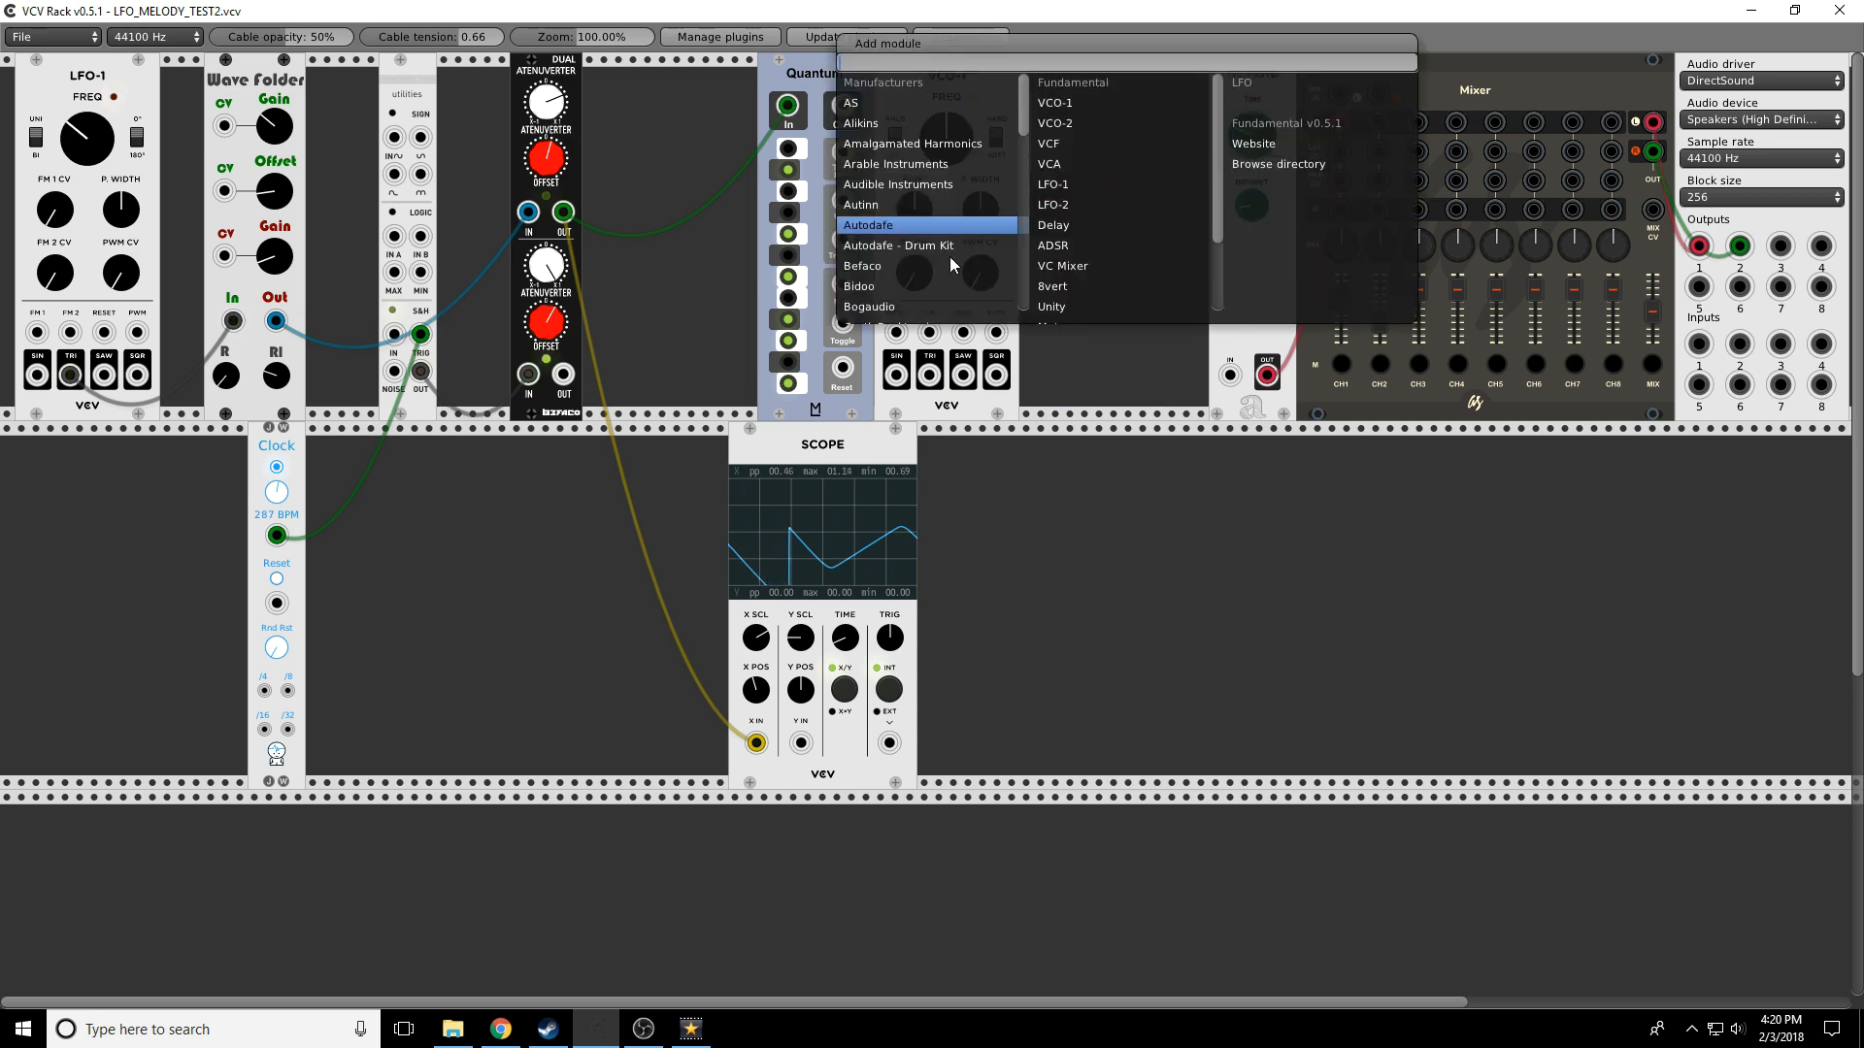
{"action": "scroll", "coordinate": [936, 266], "scroll_direction": "down", "scroll_amount": 10}
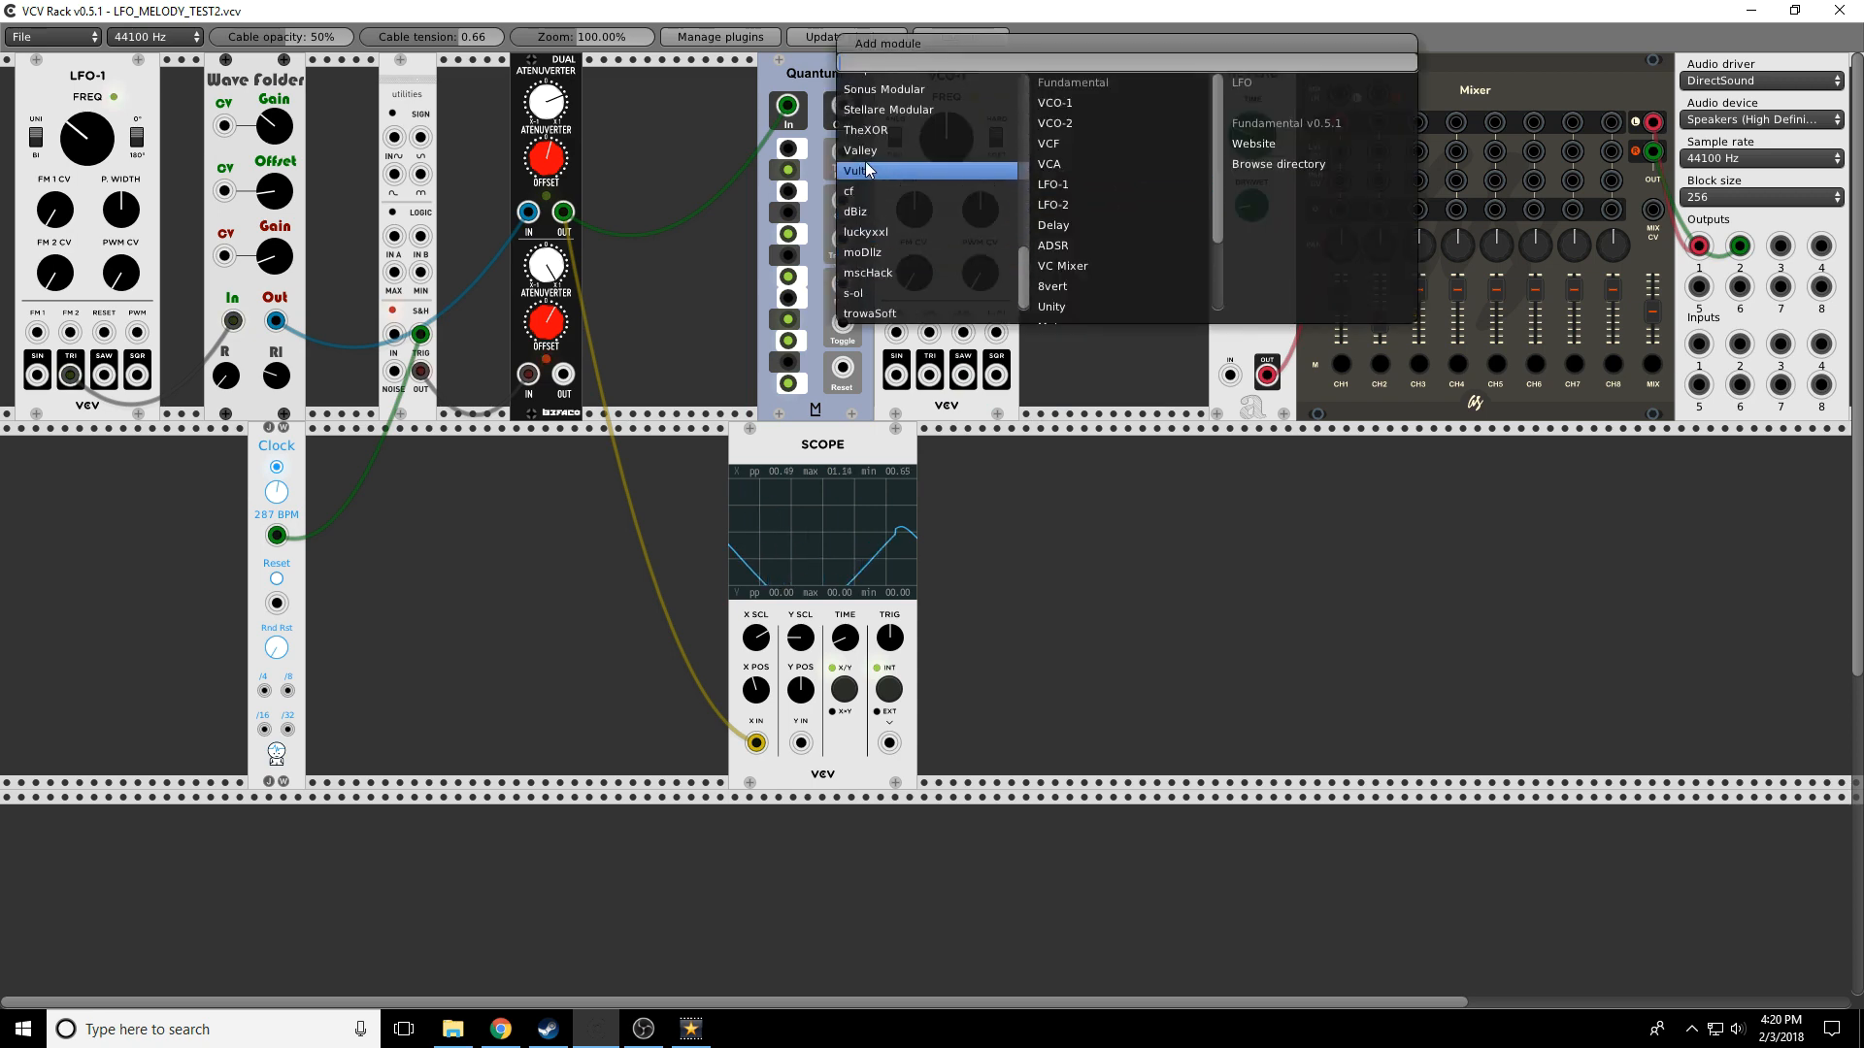
{"action": "left_click", "coordinate": [865, 165]}
{"action": "left_click", "coordinate": [1058, 178]}
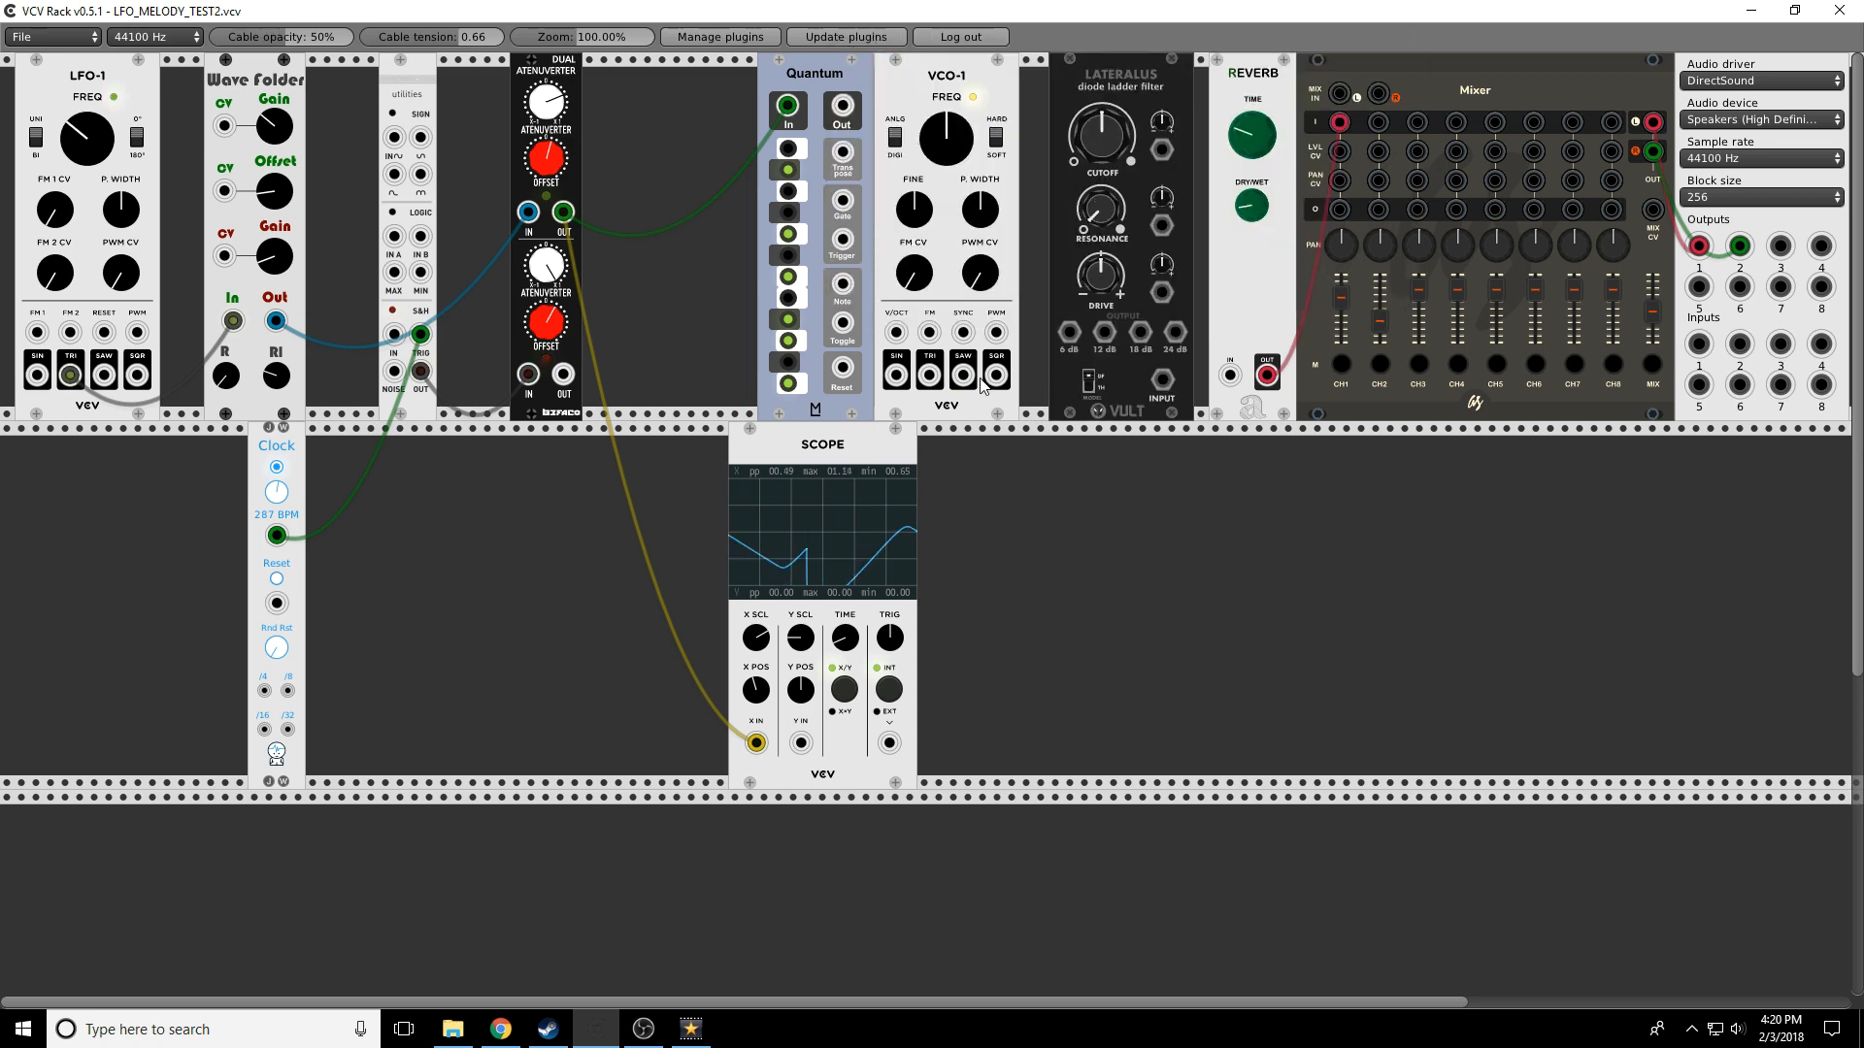
Feed VCO-1's saw through Lateralus's 24 dB output to mixer channel 2, with the second attenuverter output modulating the cutoff
{"action": "mouse_move", "coordinate": [962, 374]}
{"action": "left_mouse_down"}
{"action": "mouse_move", "coordinate": [1034, 412]}
{"action": "mouse_move", "coordinate": [1162, 380]}
{"action": "mouse_move", "coordinate": [1392, 136]}
{"action": "mouse_move", "coordinate": [1378, 121]}
{"action": "left_mouse_up"}
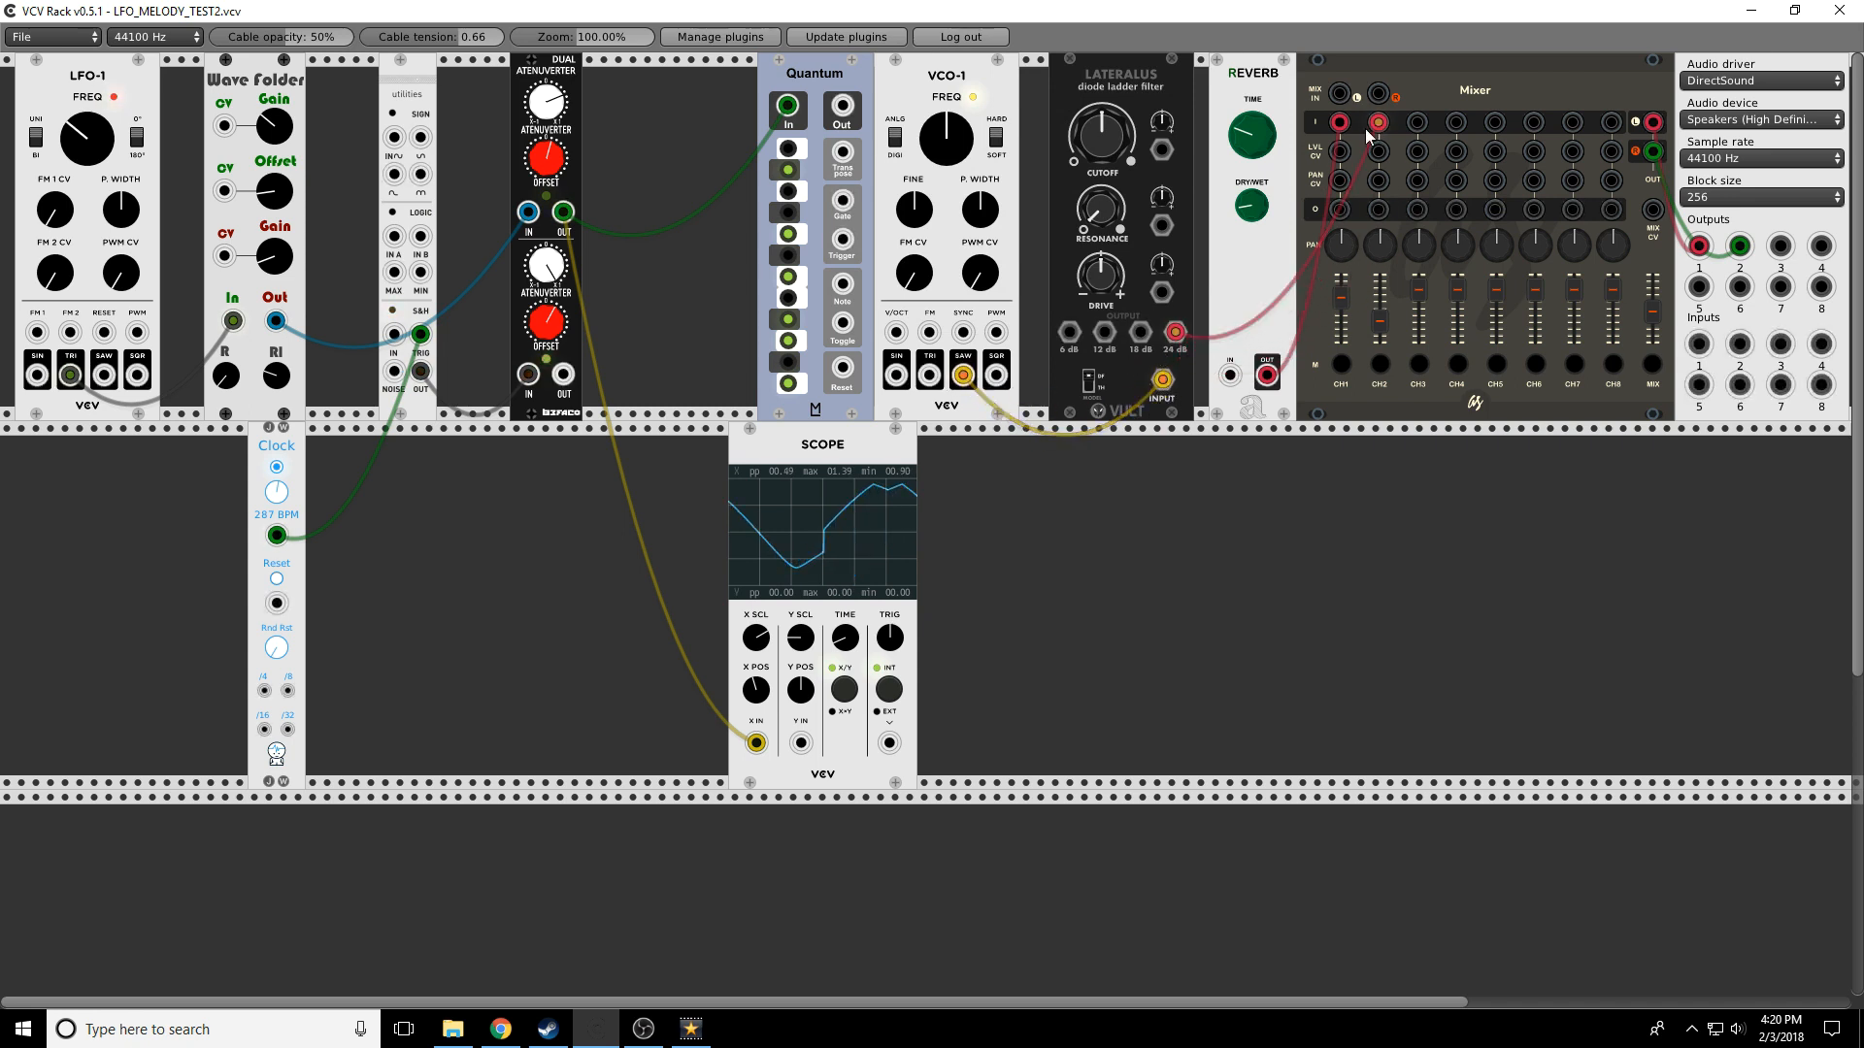
{"action": "left_click_drag", "start_coordinate": [1161, 151], "coordinate": [564, 375]}
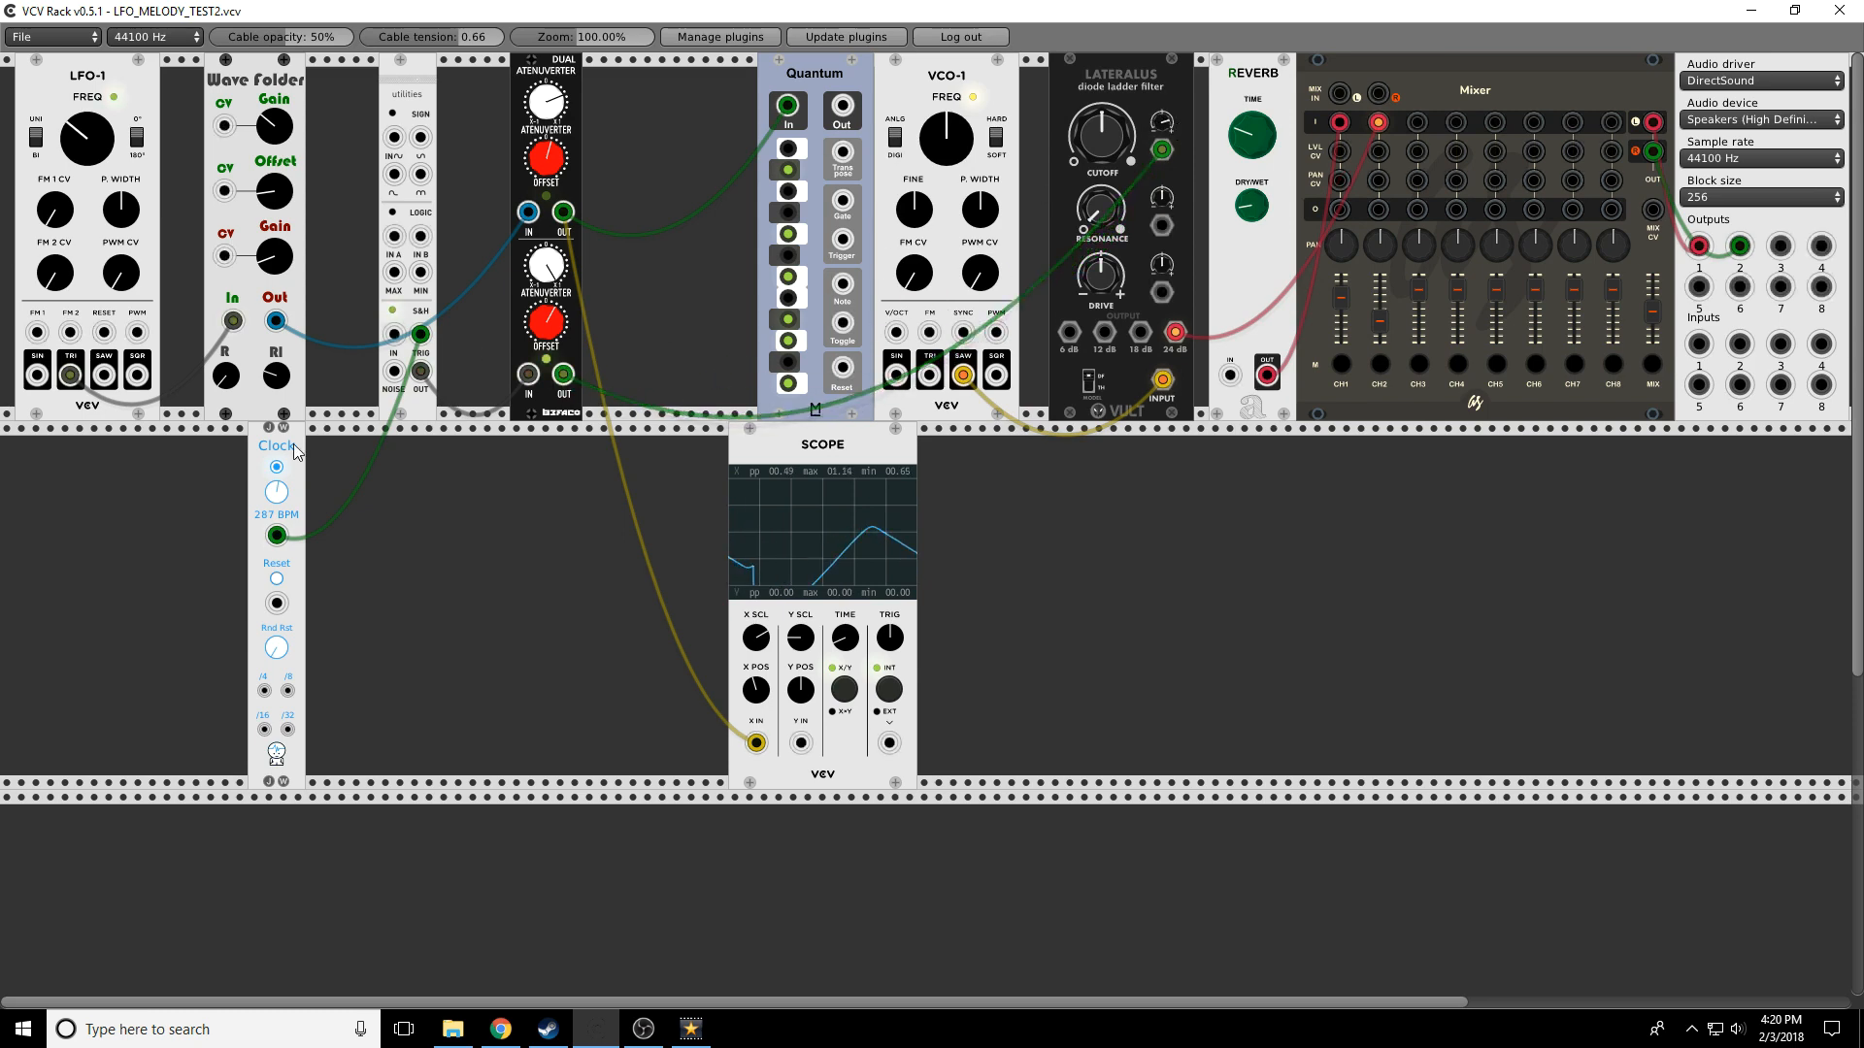
Raise the clock tempo to 582 BPM and mute mixer channel 2
{"action": "left_click_drag", "start_coordinate": [285, 496], "coordinate": [286, 433]}
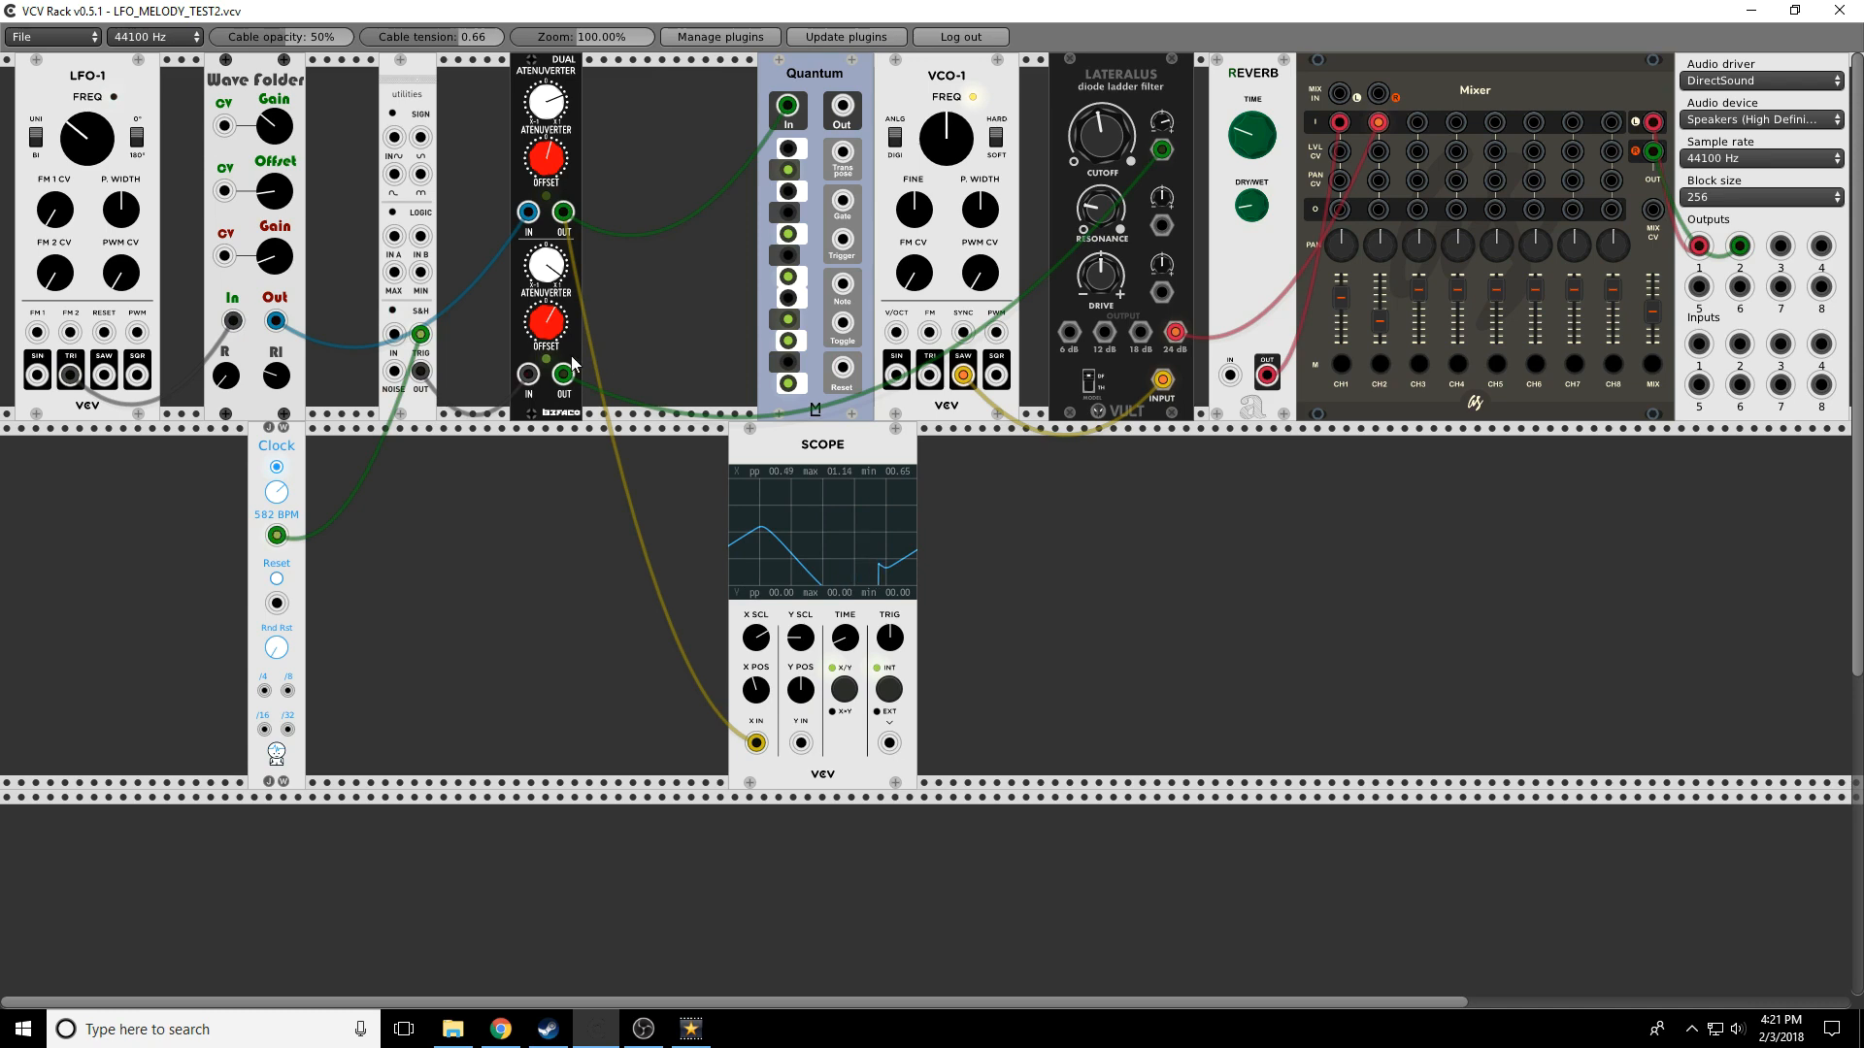
{"action": "left_click", "coordinate": [1379, 364]}
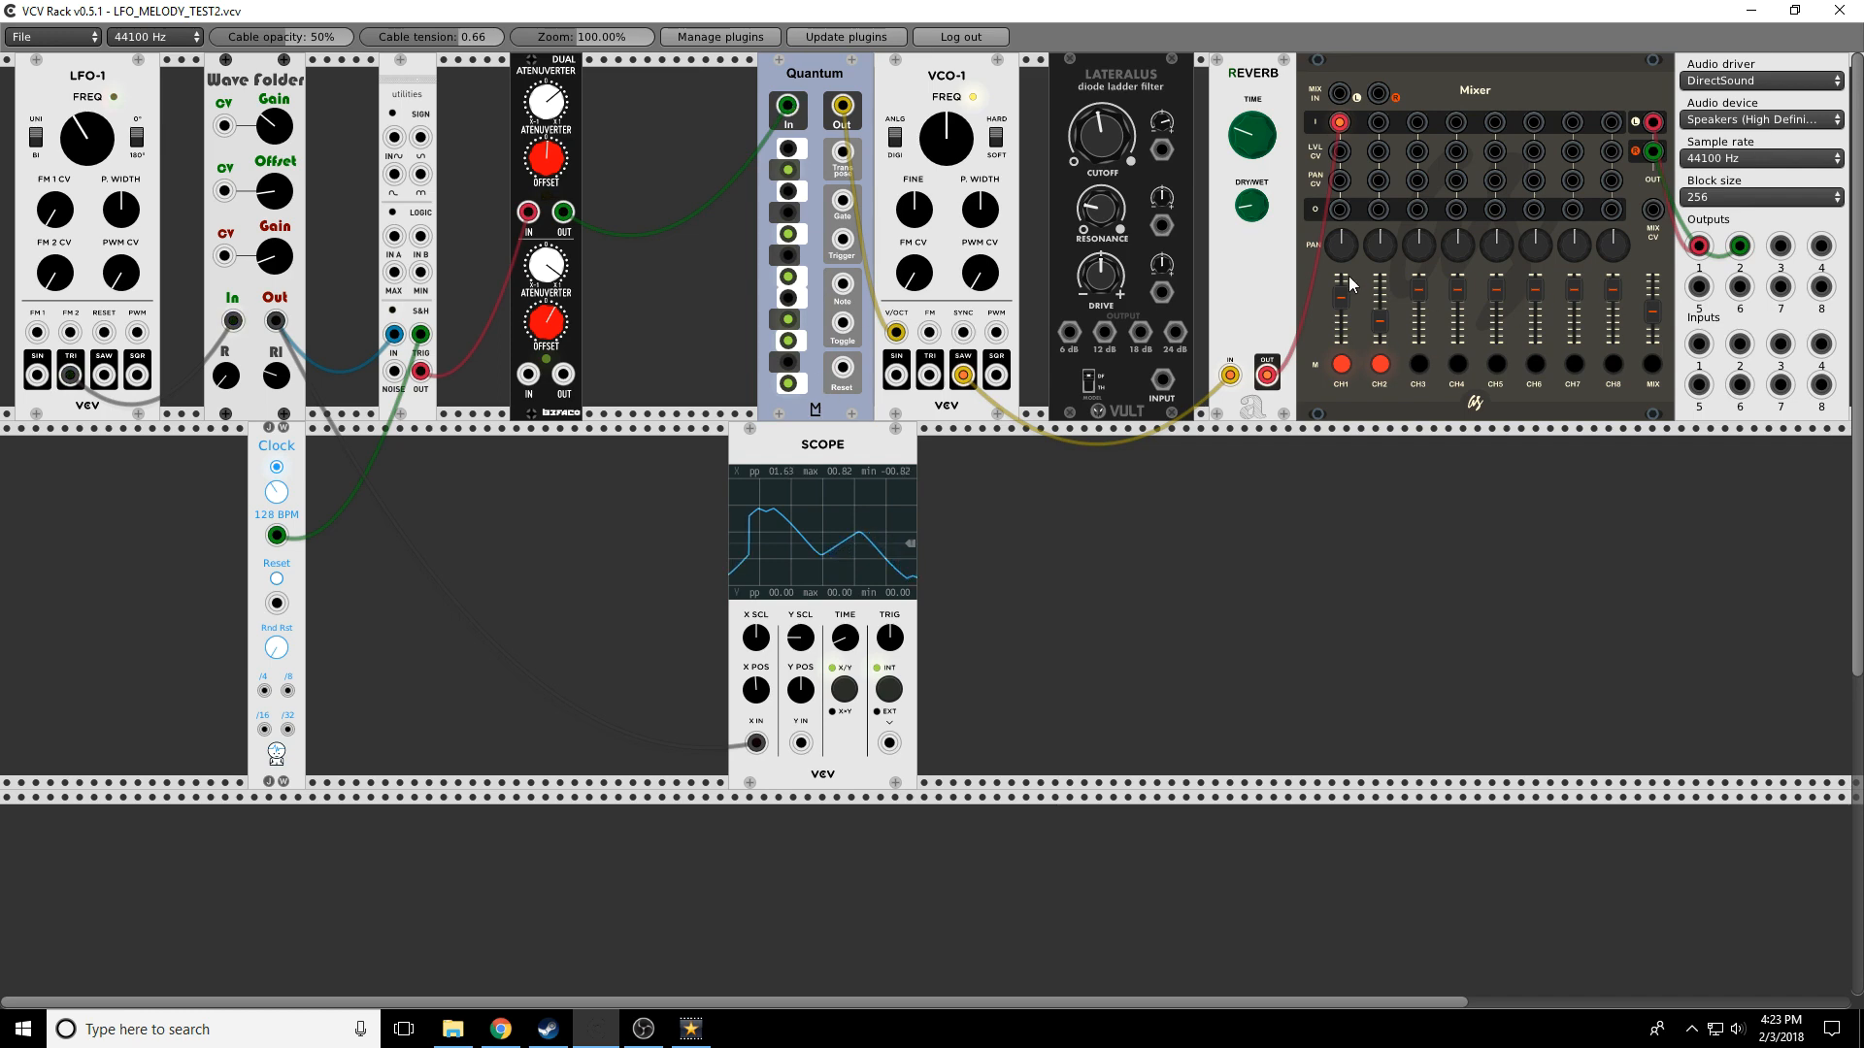
Move Lateralus down below the mixer, and patch the Utilities S&H output into the scope's Y input with an increased Y scale
{"action": "left_click_drag", "start_coordinate": [1116, 74], "coordinate": [1713, 522]}
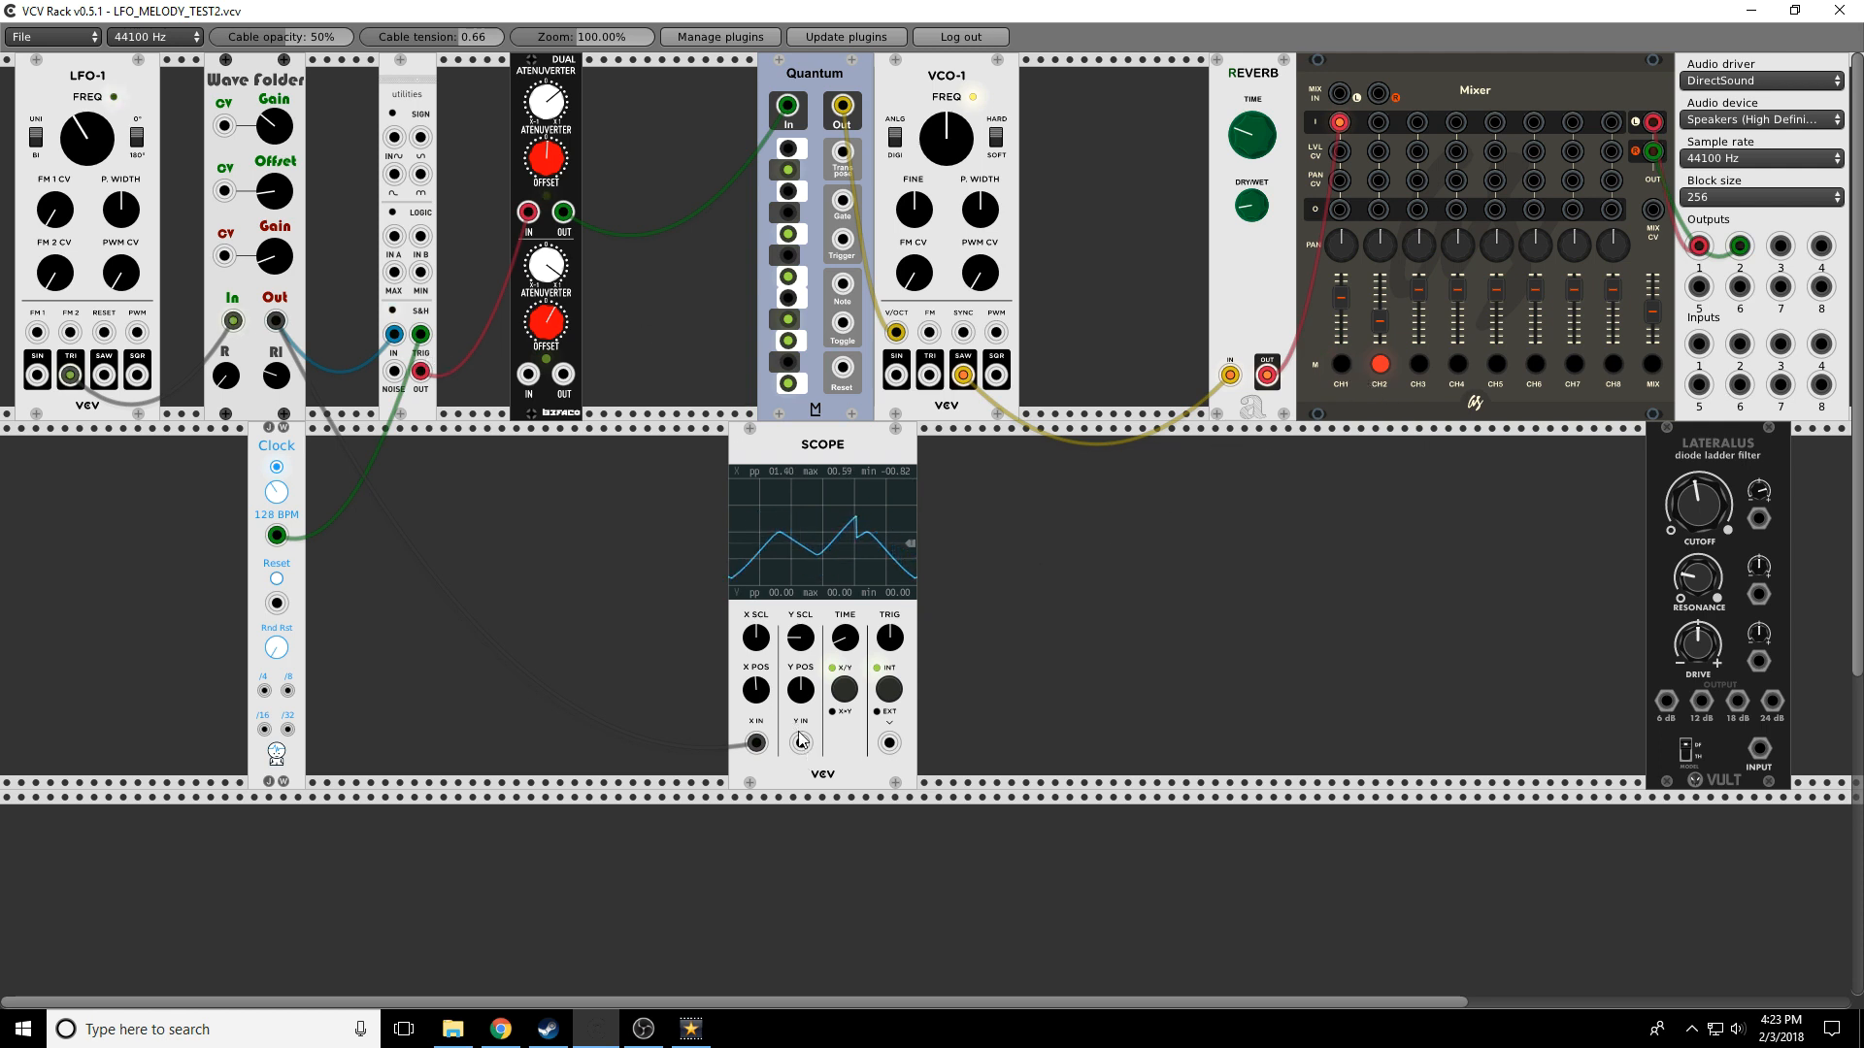
{"action": "mouse_move", "coordinate": [801, 742]}
{"action": "left_mouse_down"}
{"action": "mouse_move", "coordinate": [487, 397]}
{"action": "mouse_move", "coordinate": [420, 370]}
{"action": "left_mouse_up"}
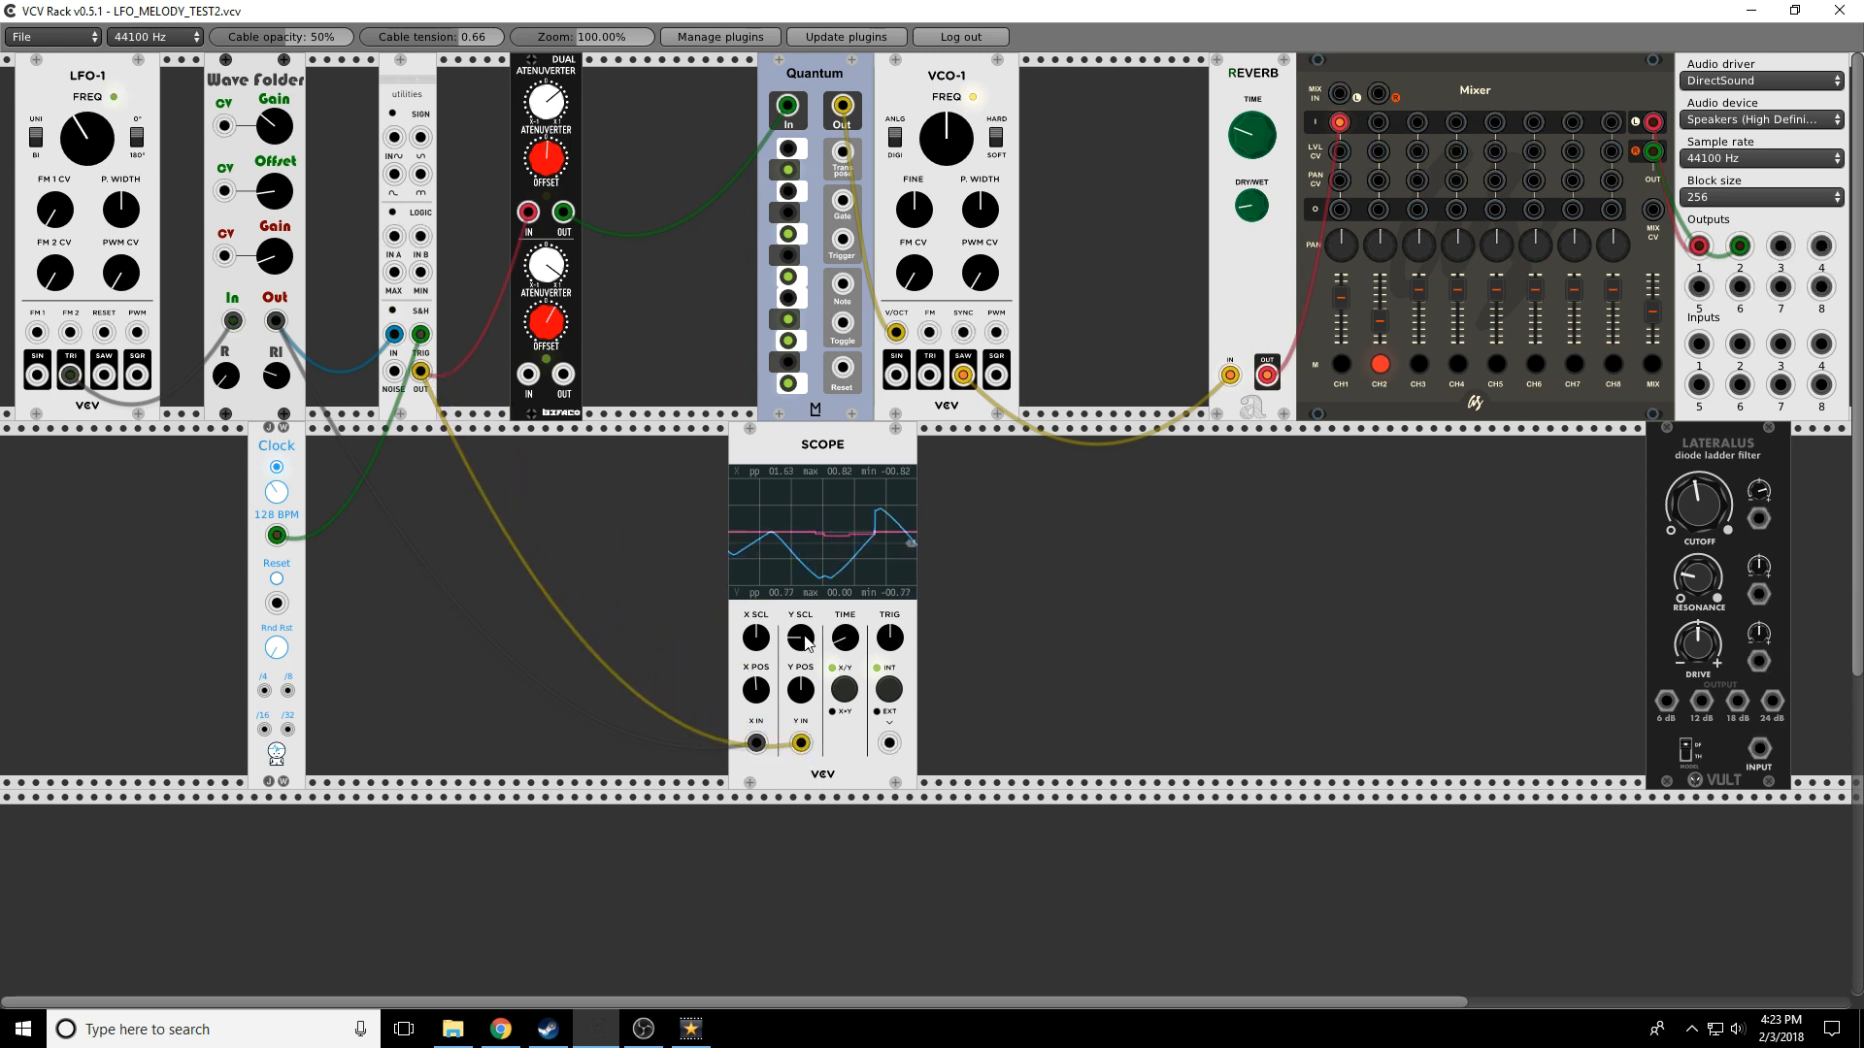
{"action": "left_click_drag", "start_coordinate": [805, 642], "coordinate": [806, 626]}
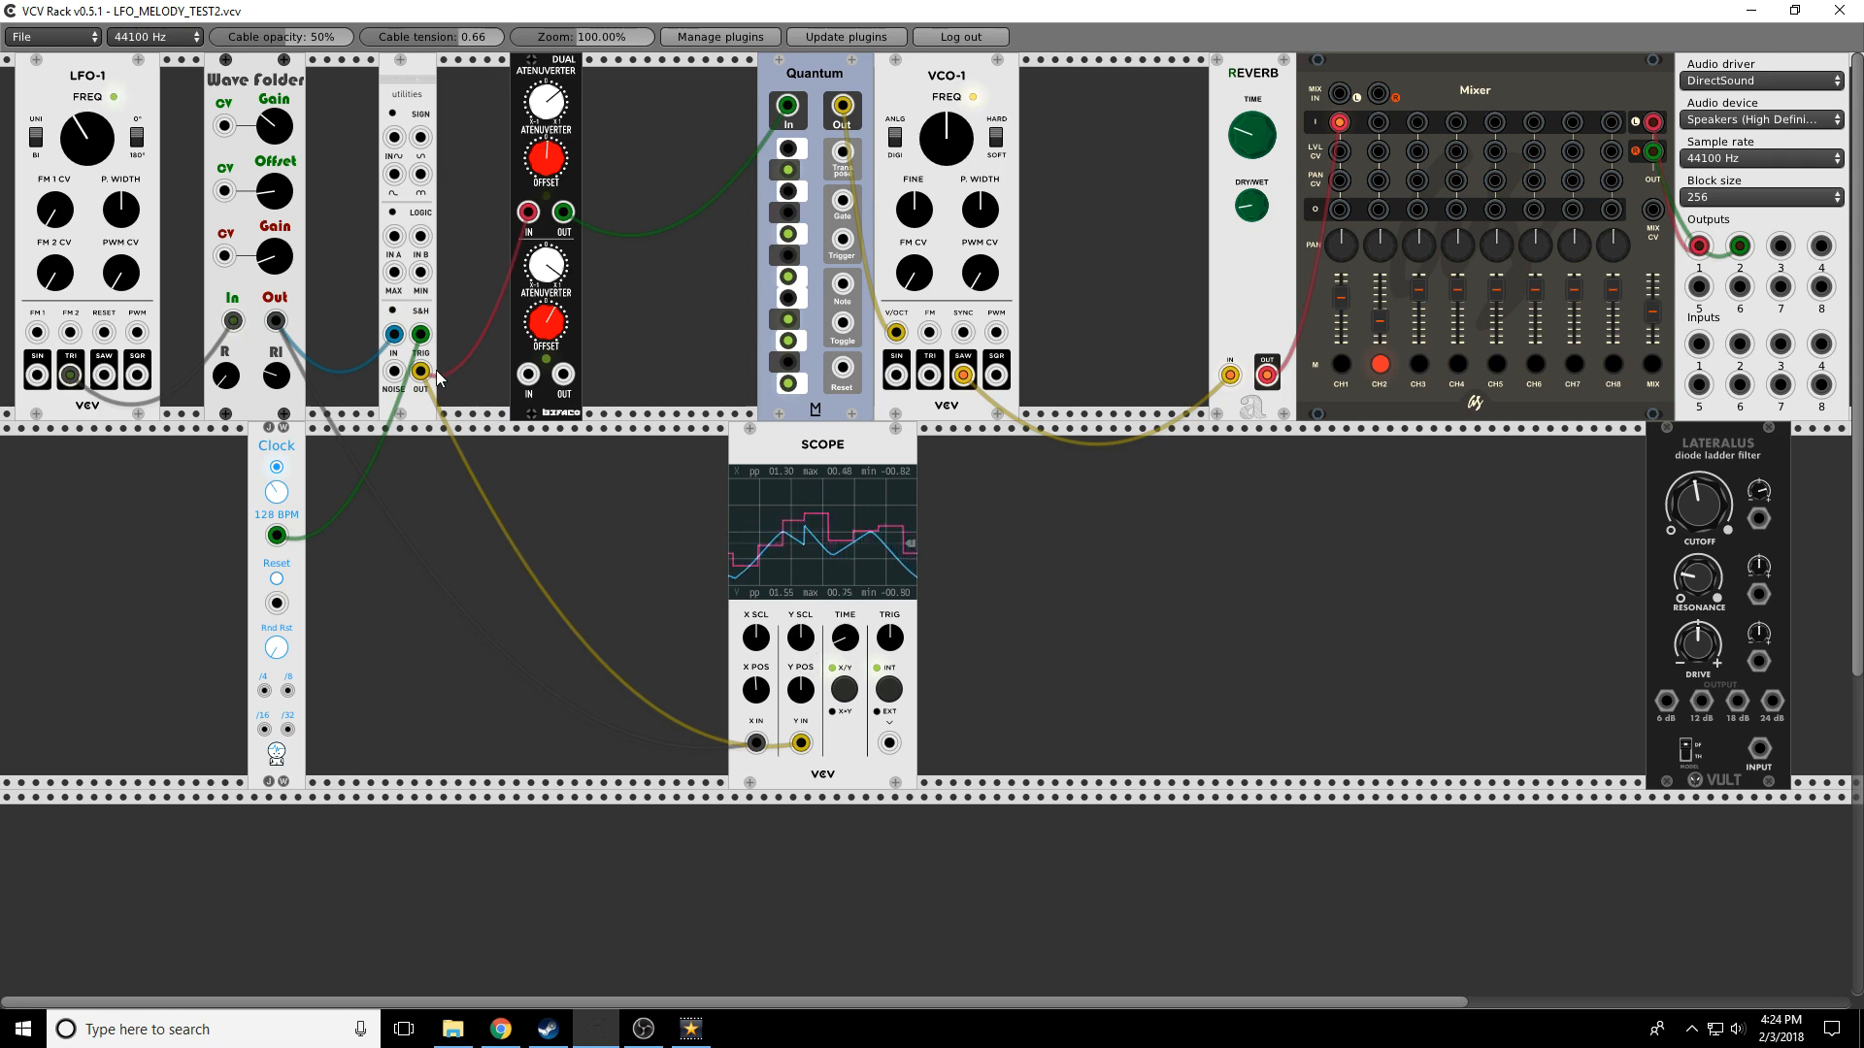
Switch the scope's Y input cable from the S&H output to Quantum's output, and set the clock to 222 BPM
{"action": "left_click_drag", "start_coordinate": [420, 374], "coordinate": [841, 105]}
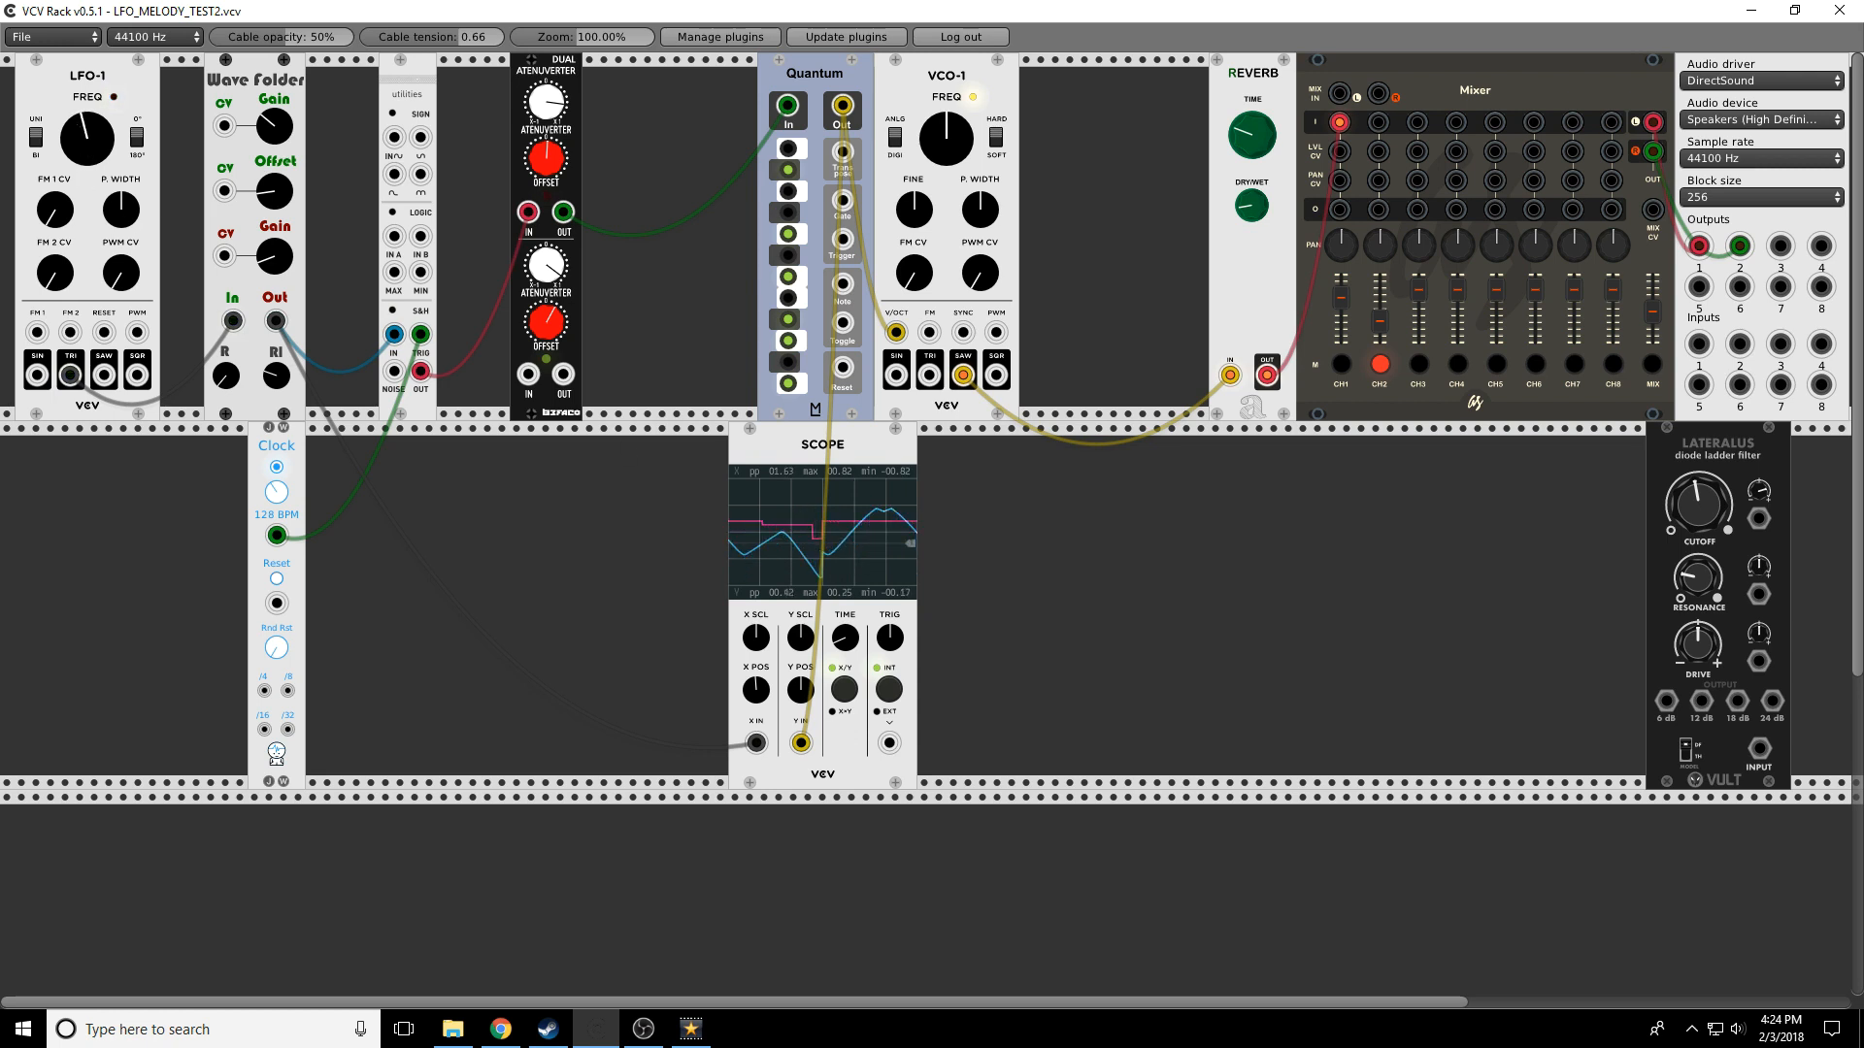
{"action": "left_click_drag", "start_coordinate": [277, 492], "coordinate": [276, 468]}
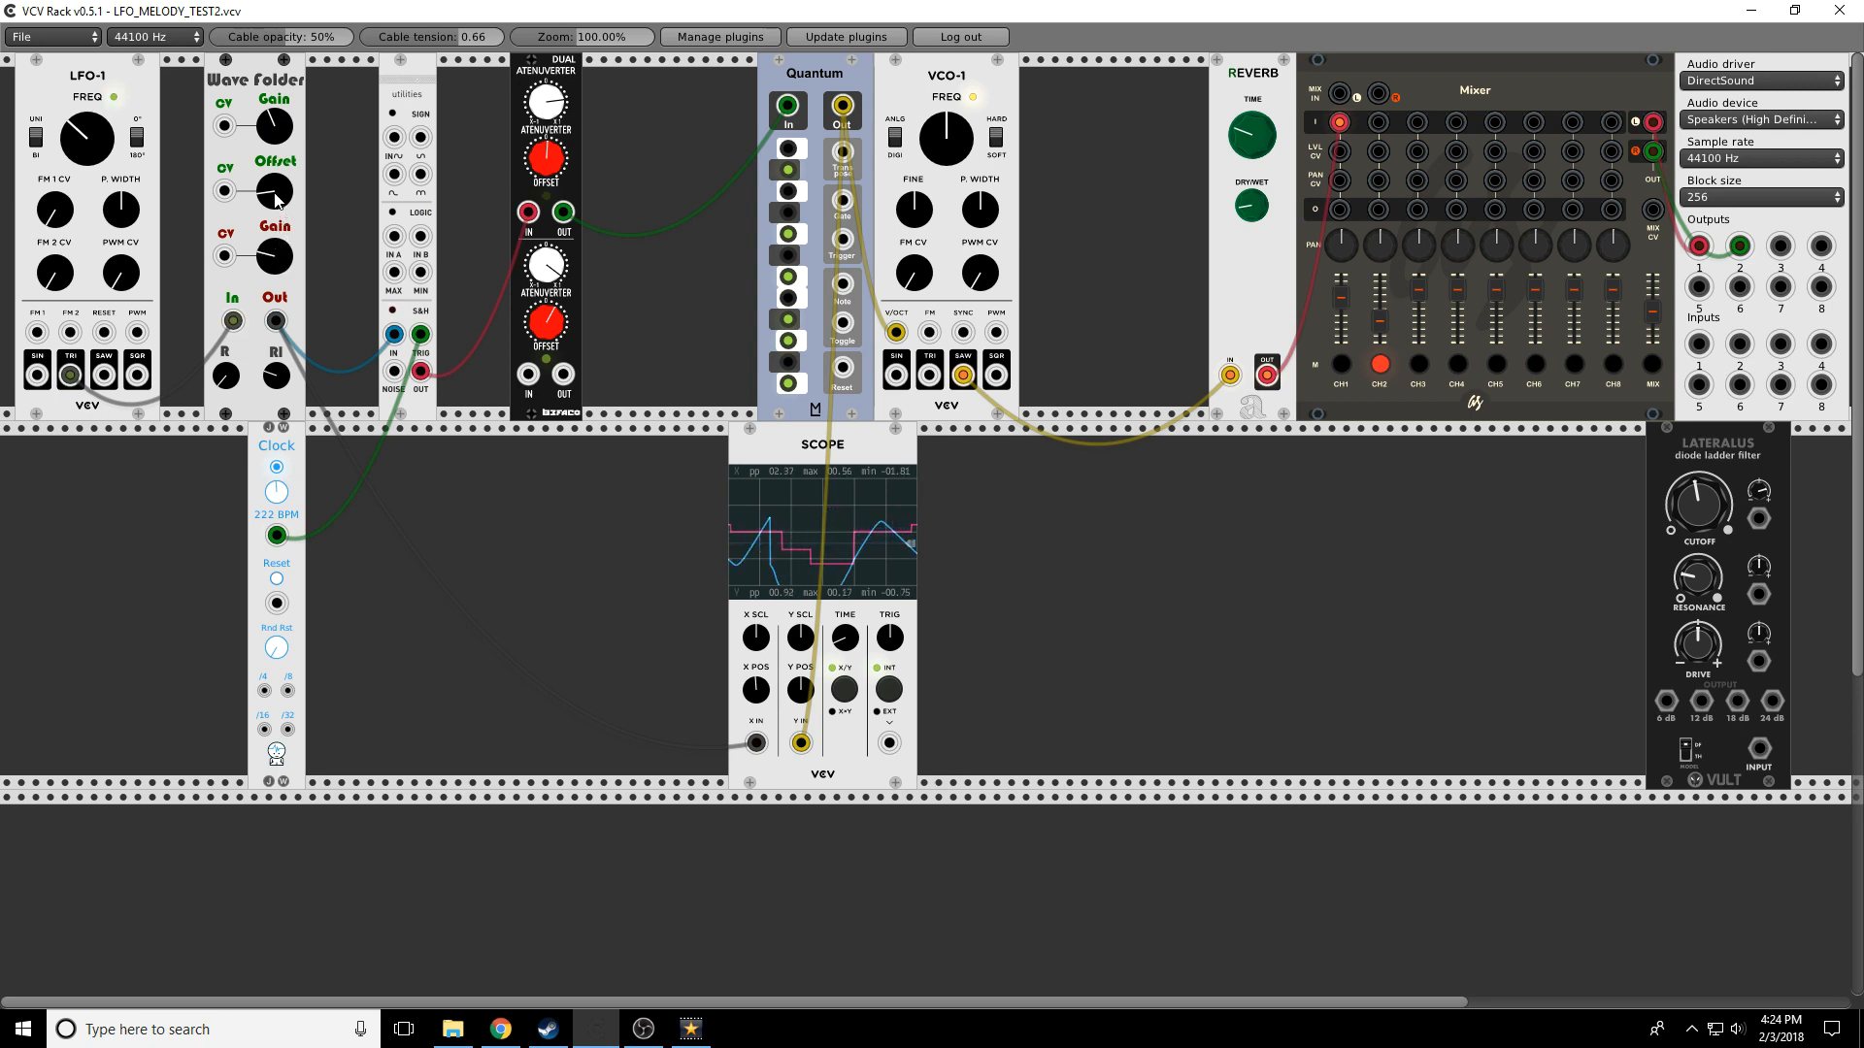
Mute mixer channel 1, and place Lateralus to the right of the scope, moving VCO-1's saw cable from the Reverb to its input
{"action": "left_click_drag", "start_coordinate": [1702, 473], "coordinate": [1131, 446]}
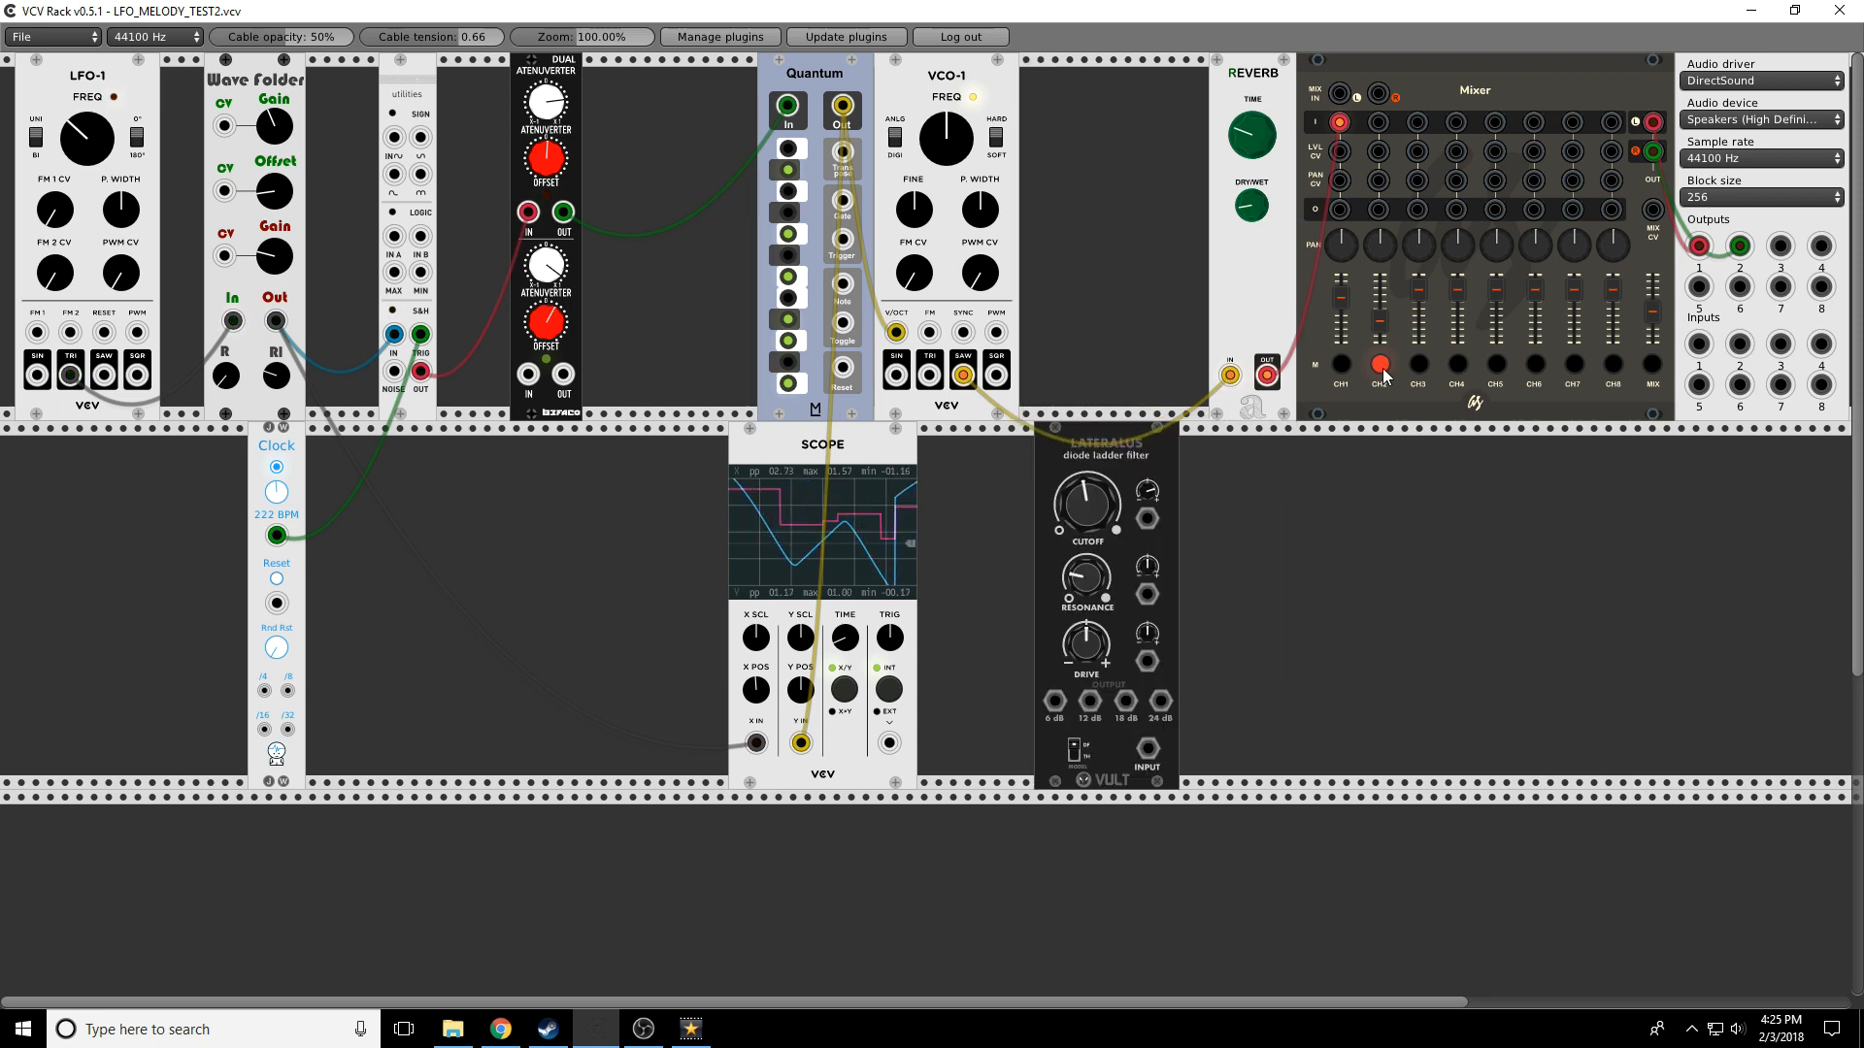
{"action": "left_click", "coordinate": [1346, 364]}
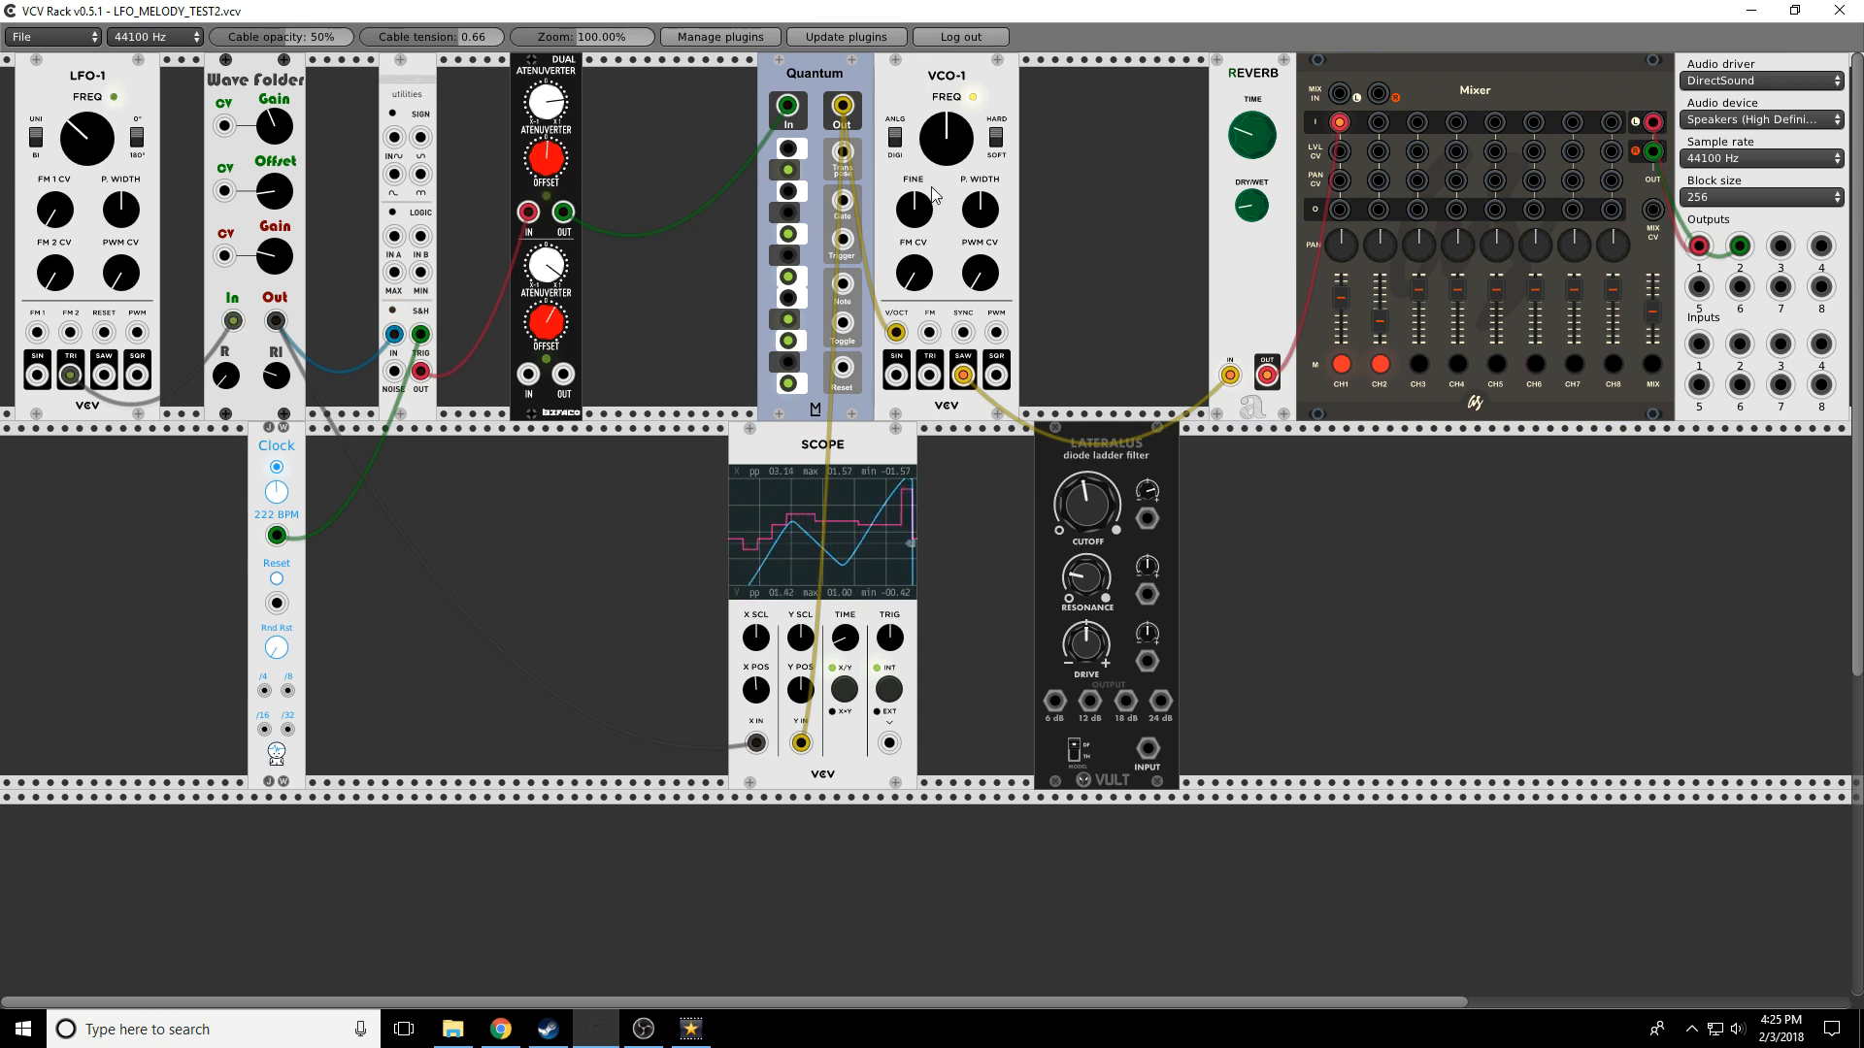
{"action": "left_click_drag", "start_coordinate": [1121, 448], "coordinate": [1136, 490]}
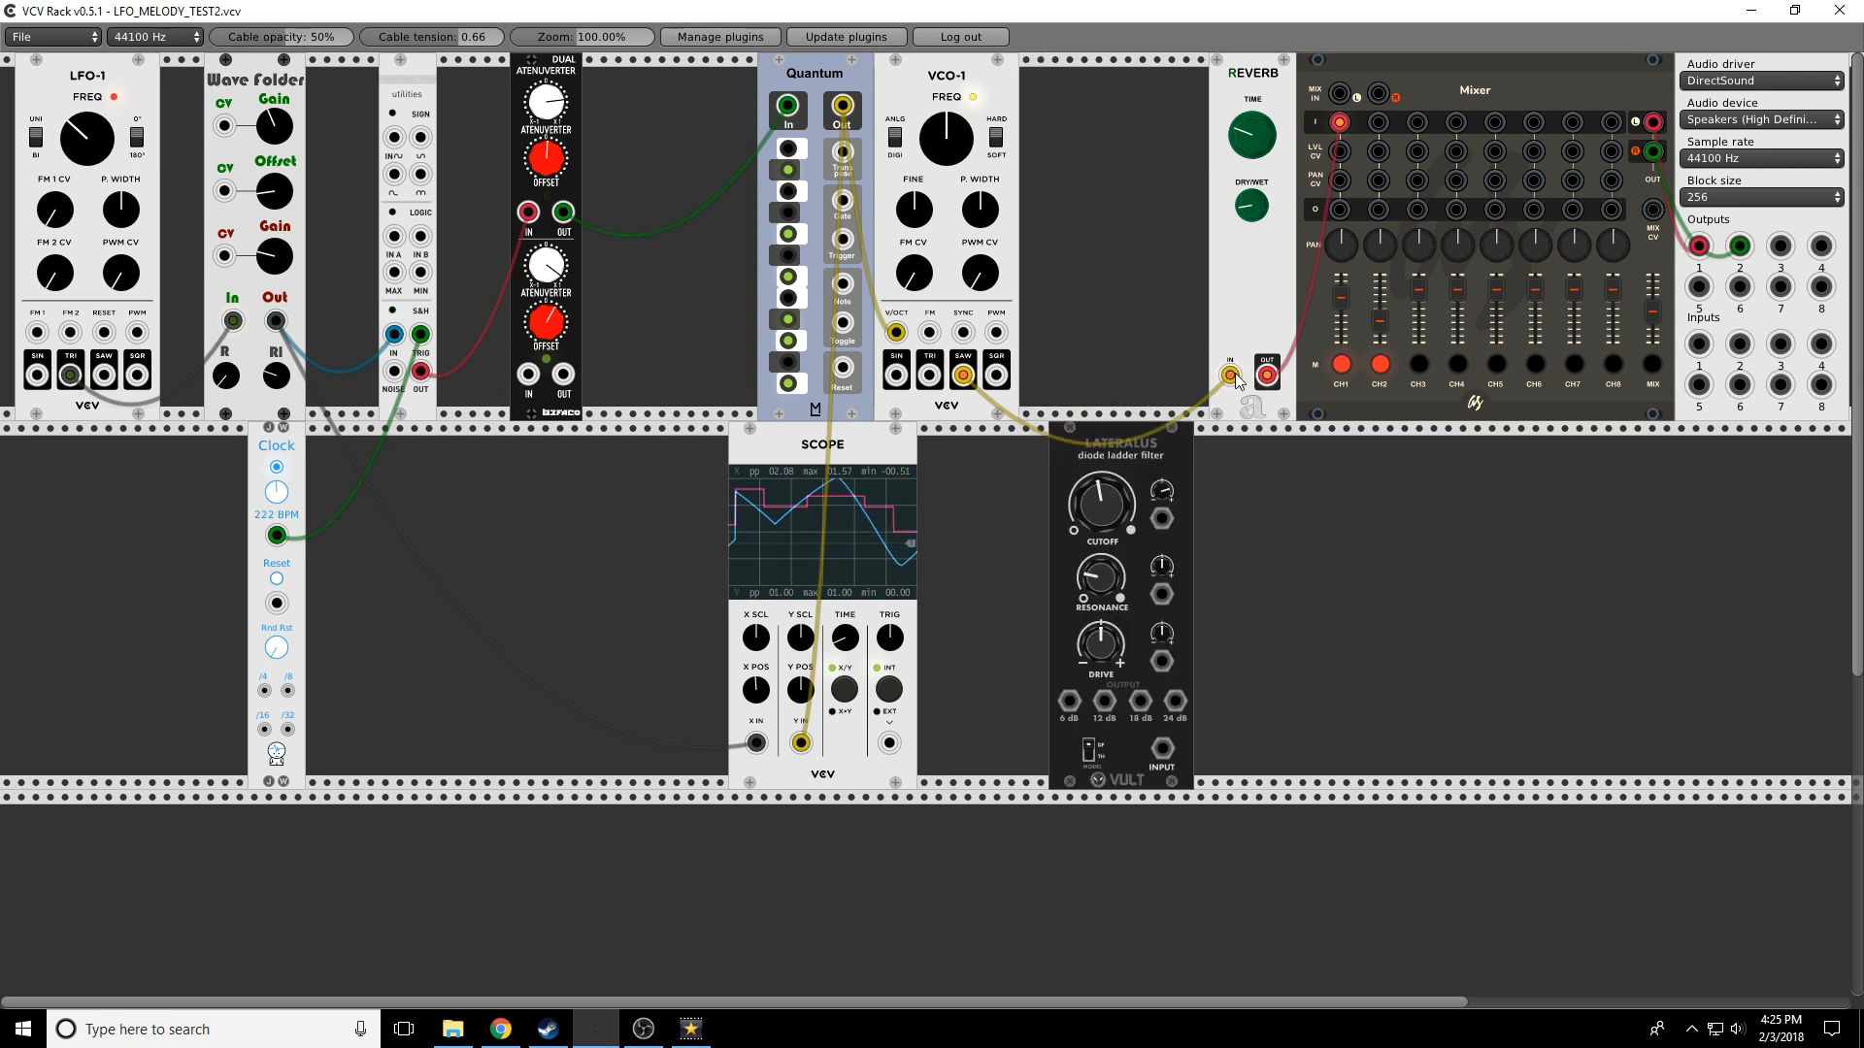
{"action": "left_click_drag", "start_coordinate": [1230, 374], "coordinate": [1162, 748]}
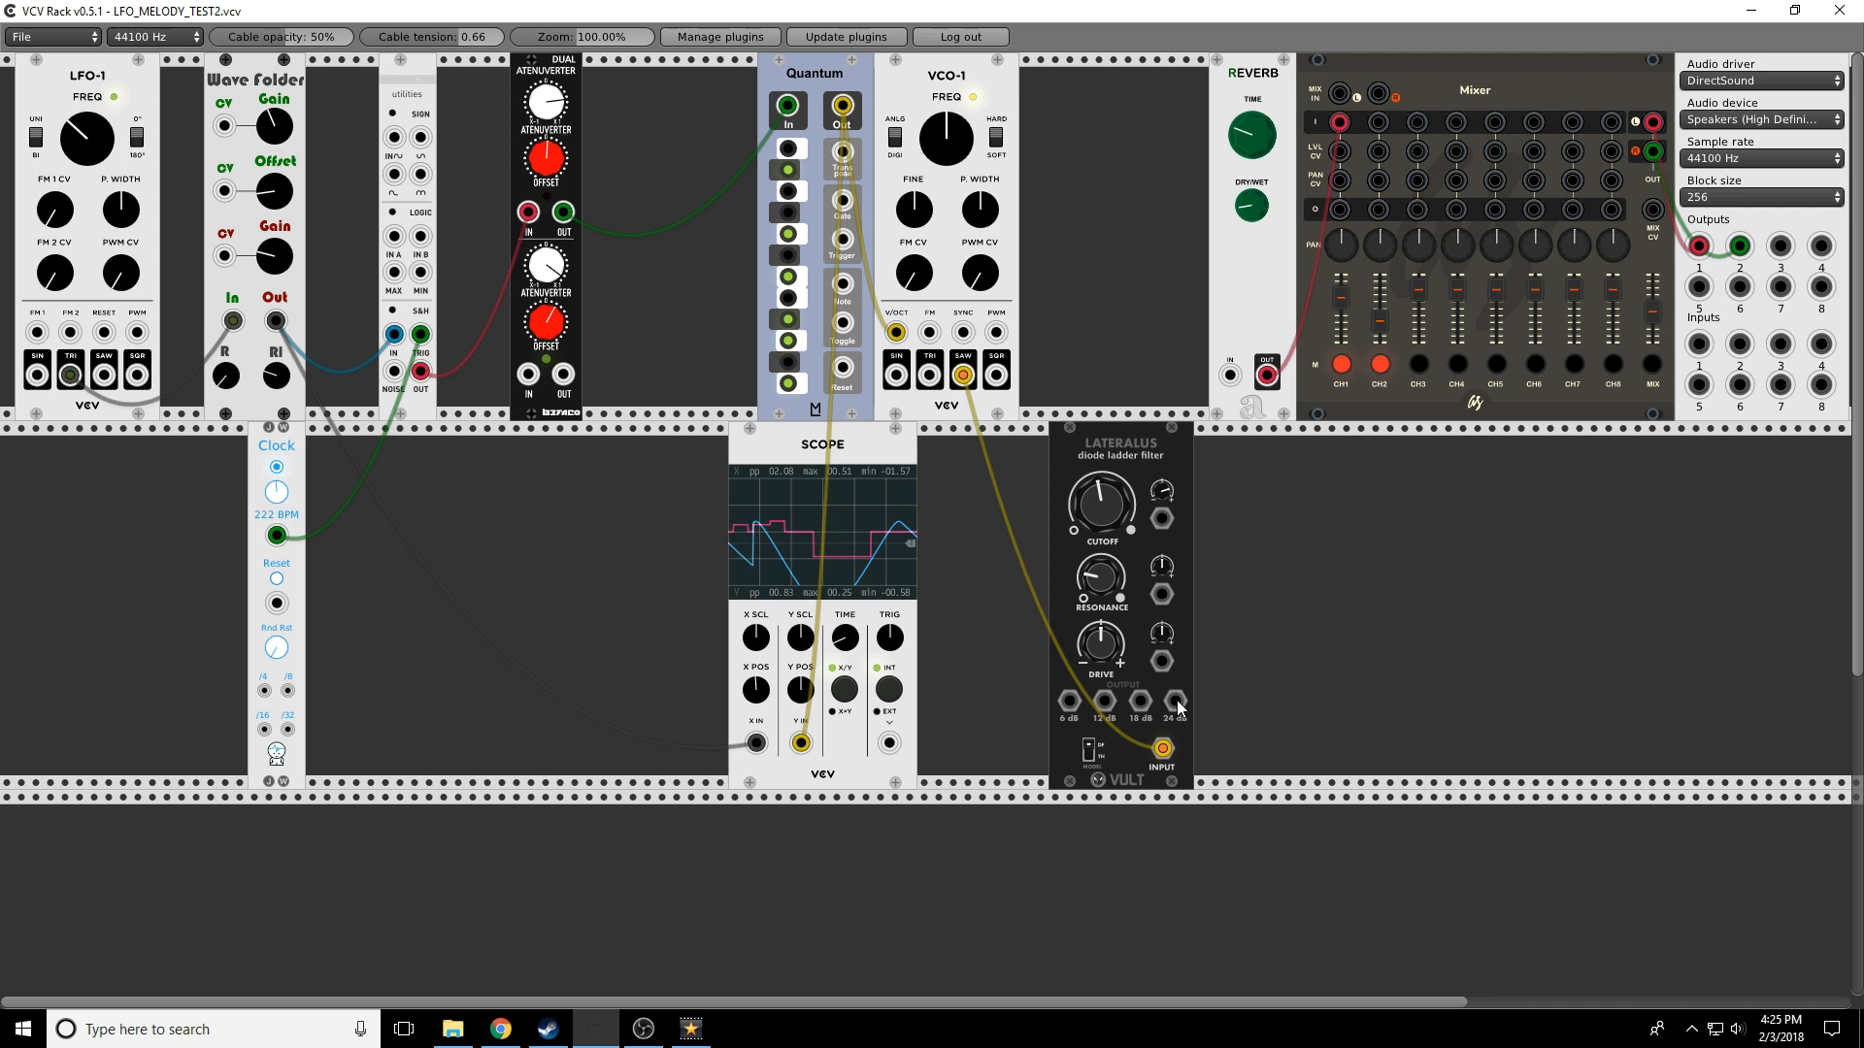
Add the Befaco Rampage module beside Lateralus and patch the clock output into its side A trigger input
{"action": "right_click", "coordinate": [1249, 605]}
{"action": "scroll", "coordinate": [1068, 592], "scroll_direction": "down", "scroll_amount": 1}
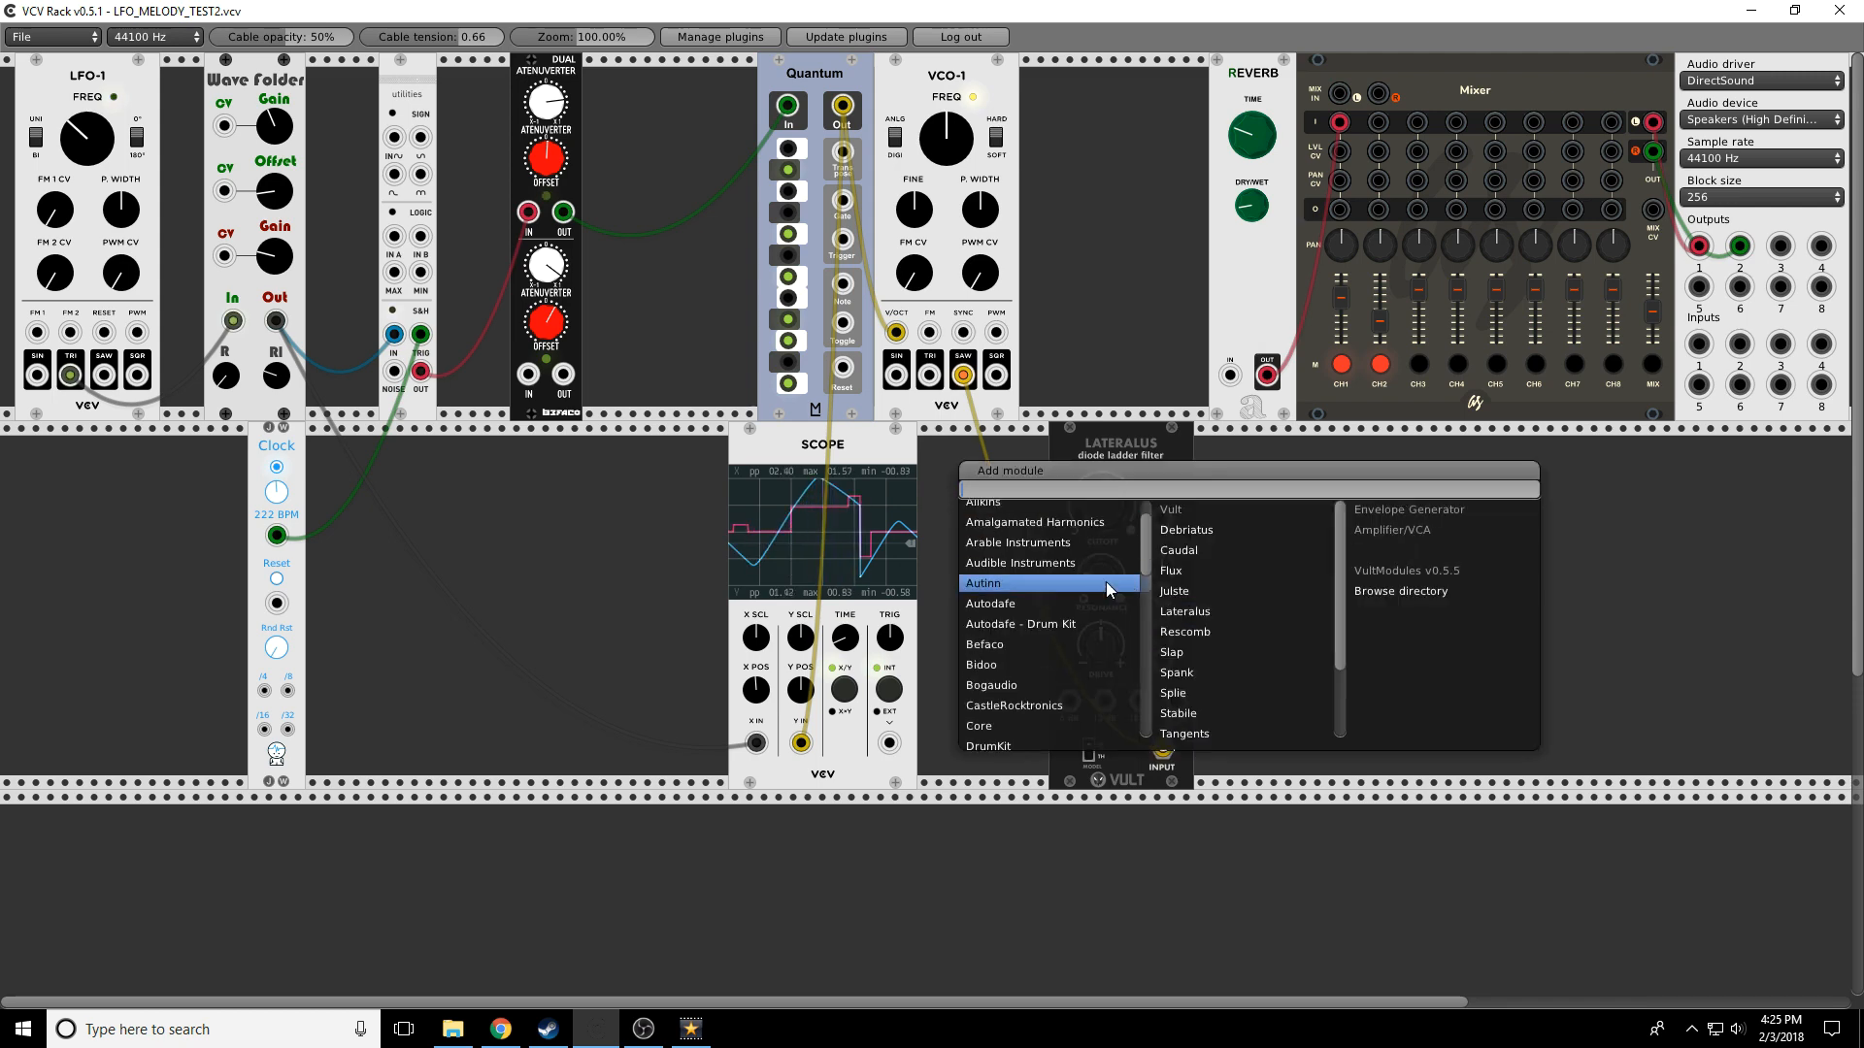
{"action": "left_click", "coordinate": [998, 647]}
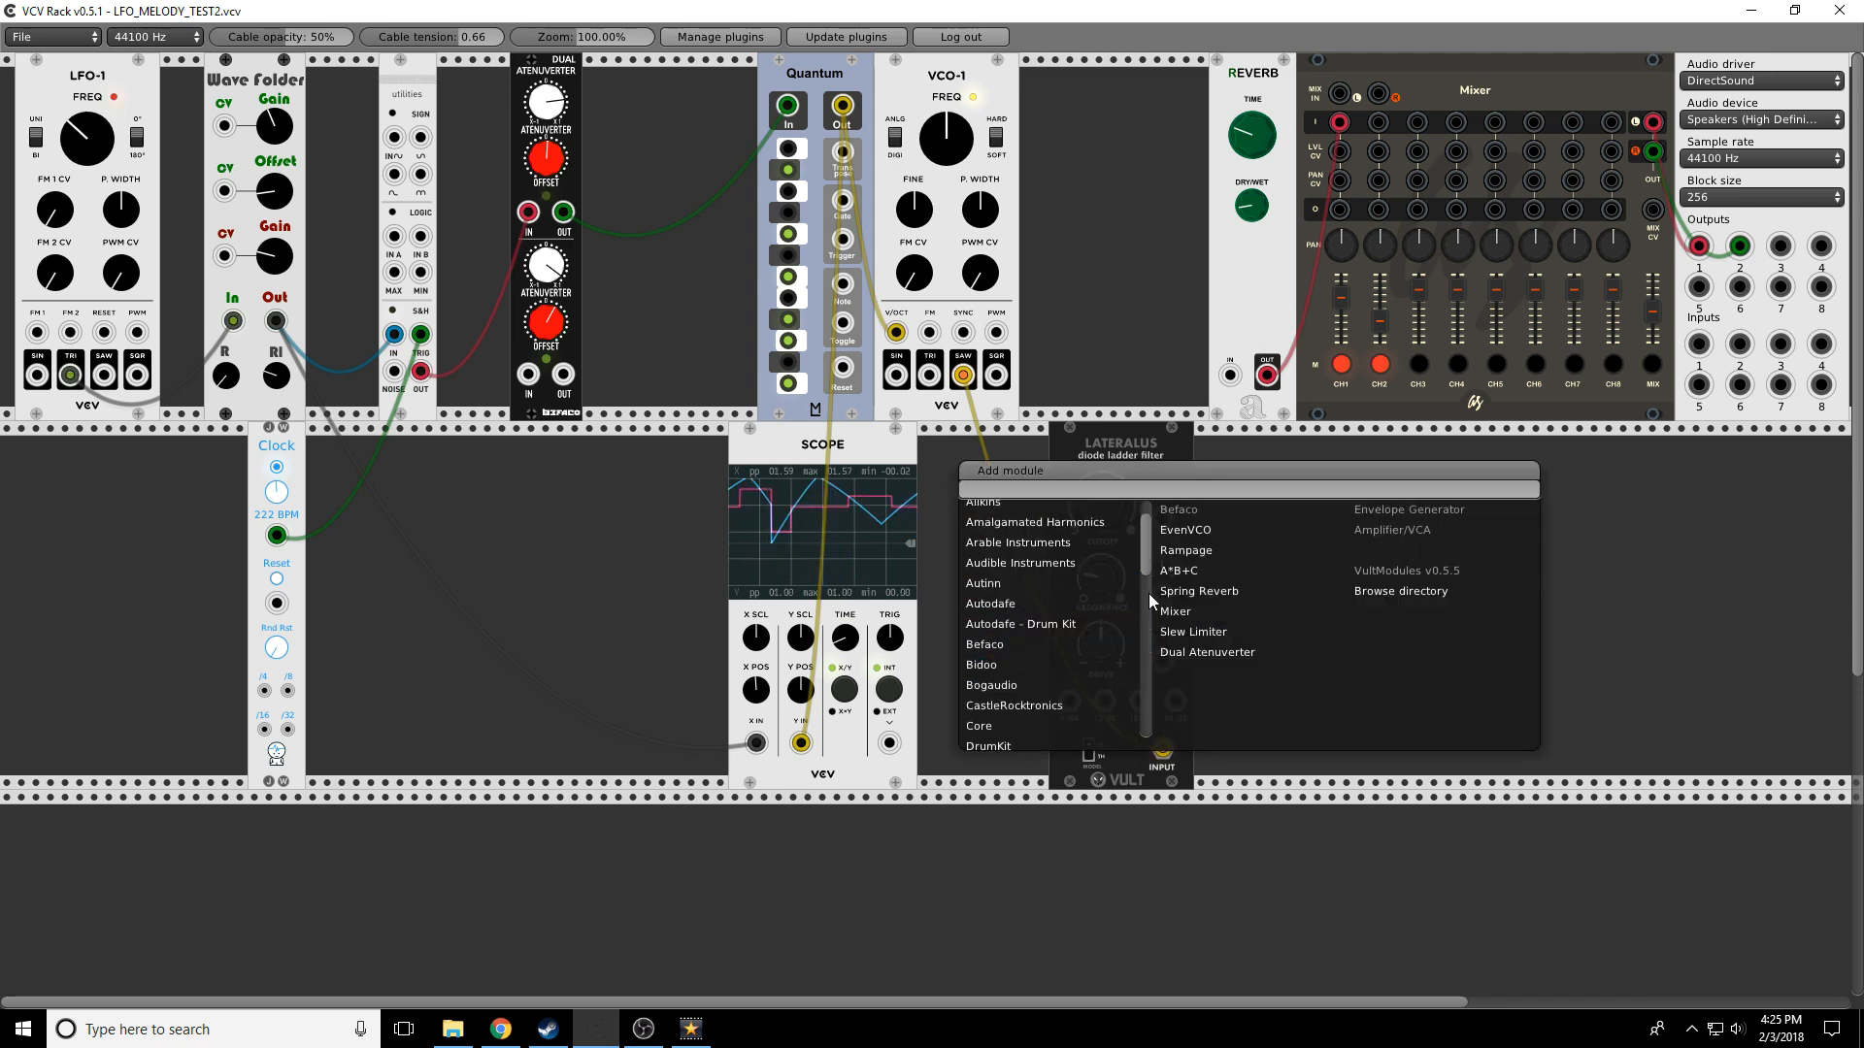
{"action": "left_click", "coordinate": [1186, 551]}
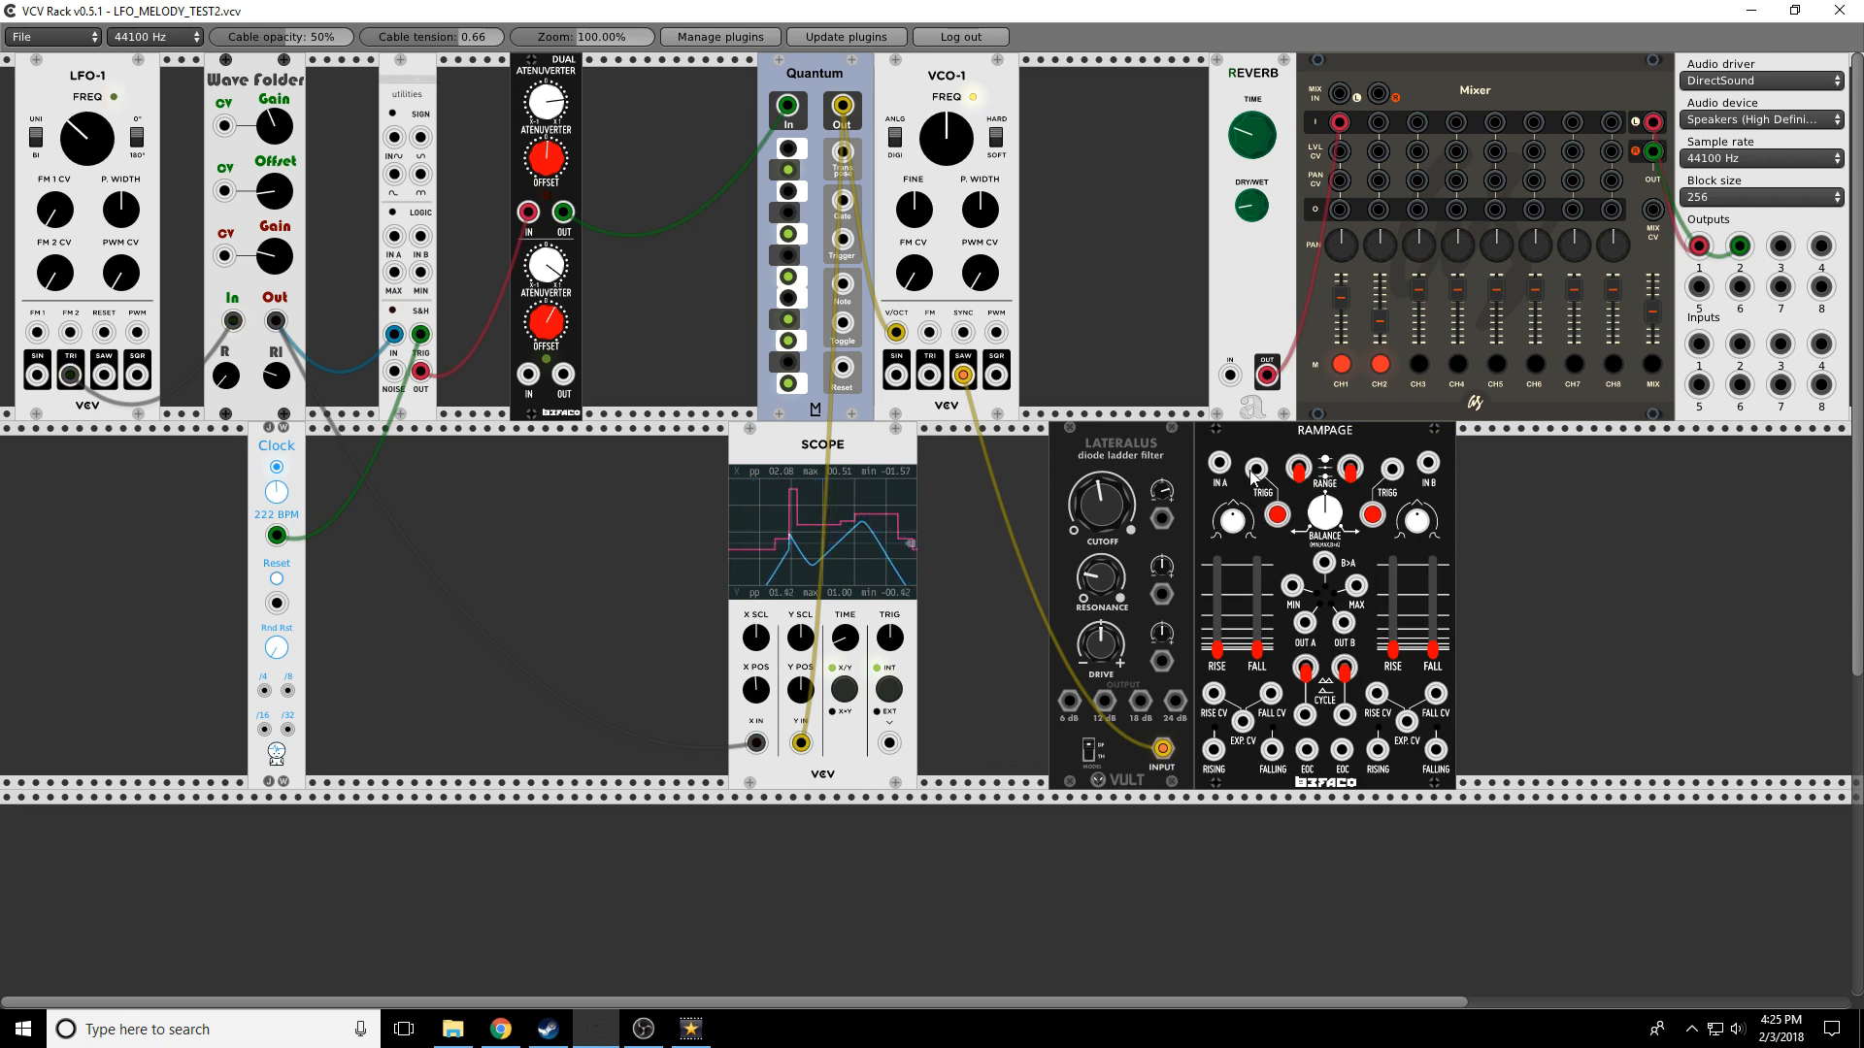
{"action": "left_click_drag", "start_coordinate": [1256, 469], "coordinate": [277, 535]}
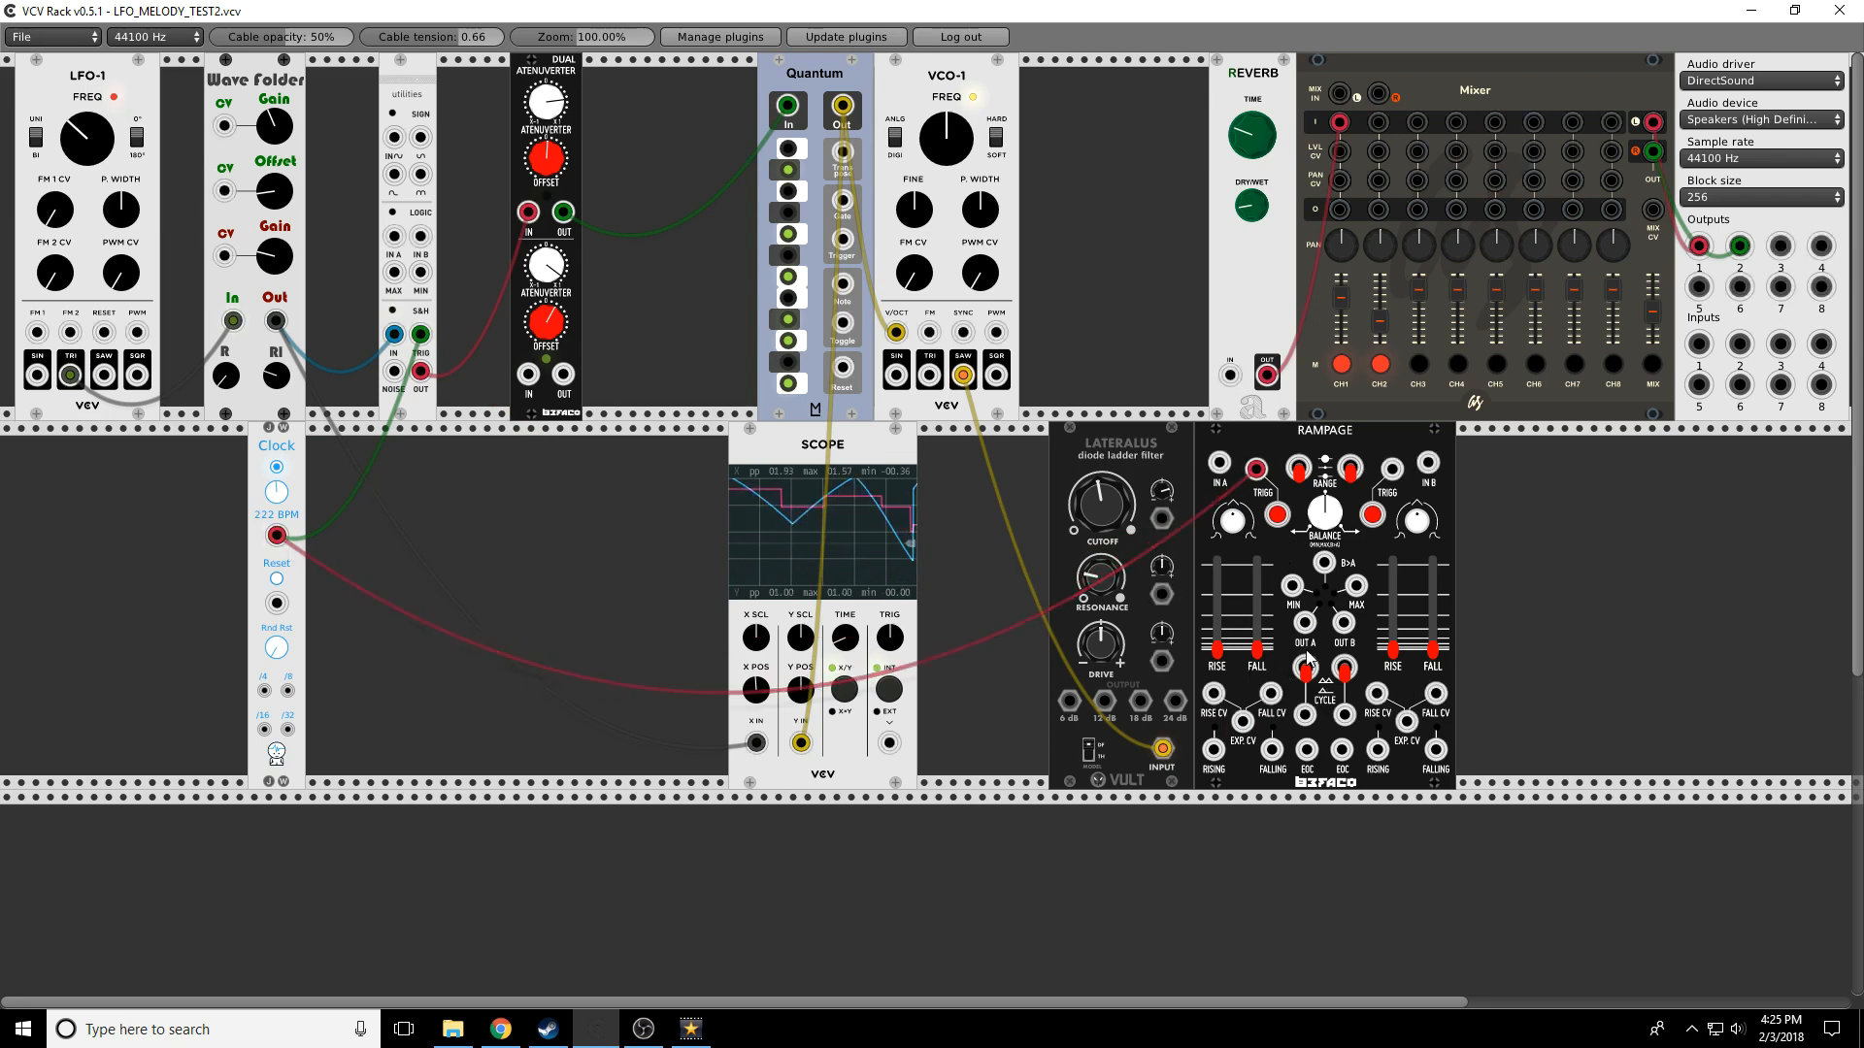
Add the Fundamental VCA module beside Rampage and patch Rampage's Out A into its first EXP input
{"action": "right_click", "coordinate": [1539, 567]}
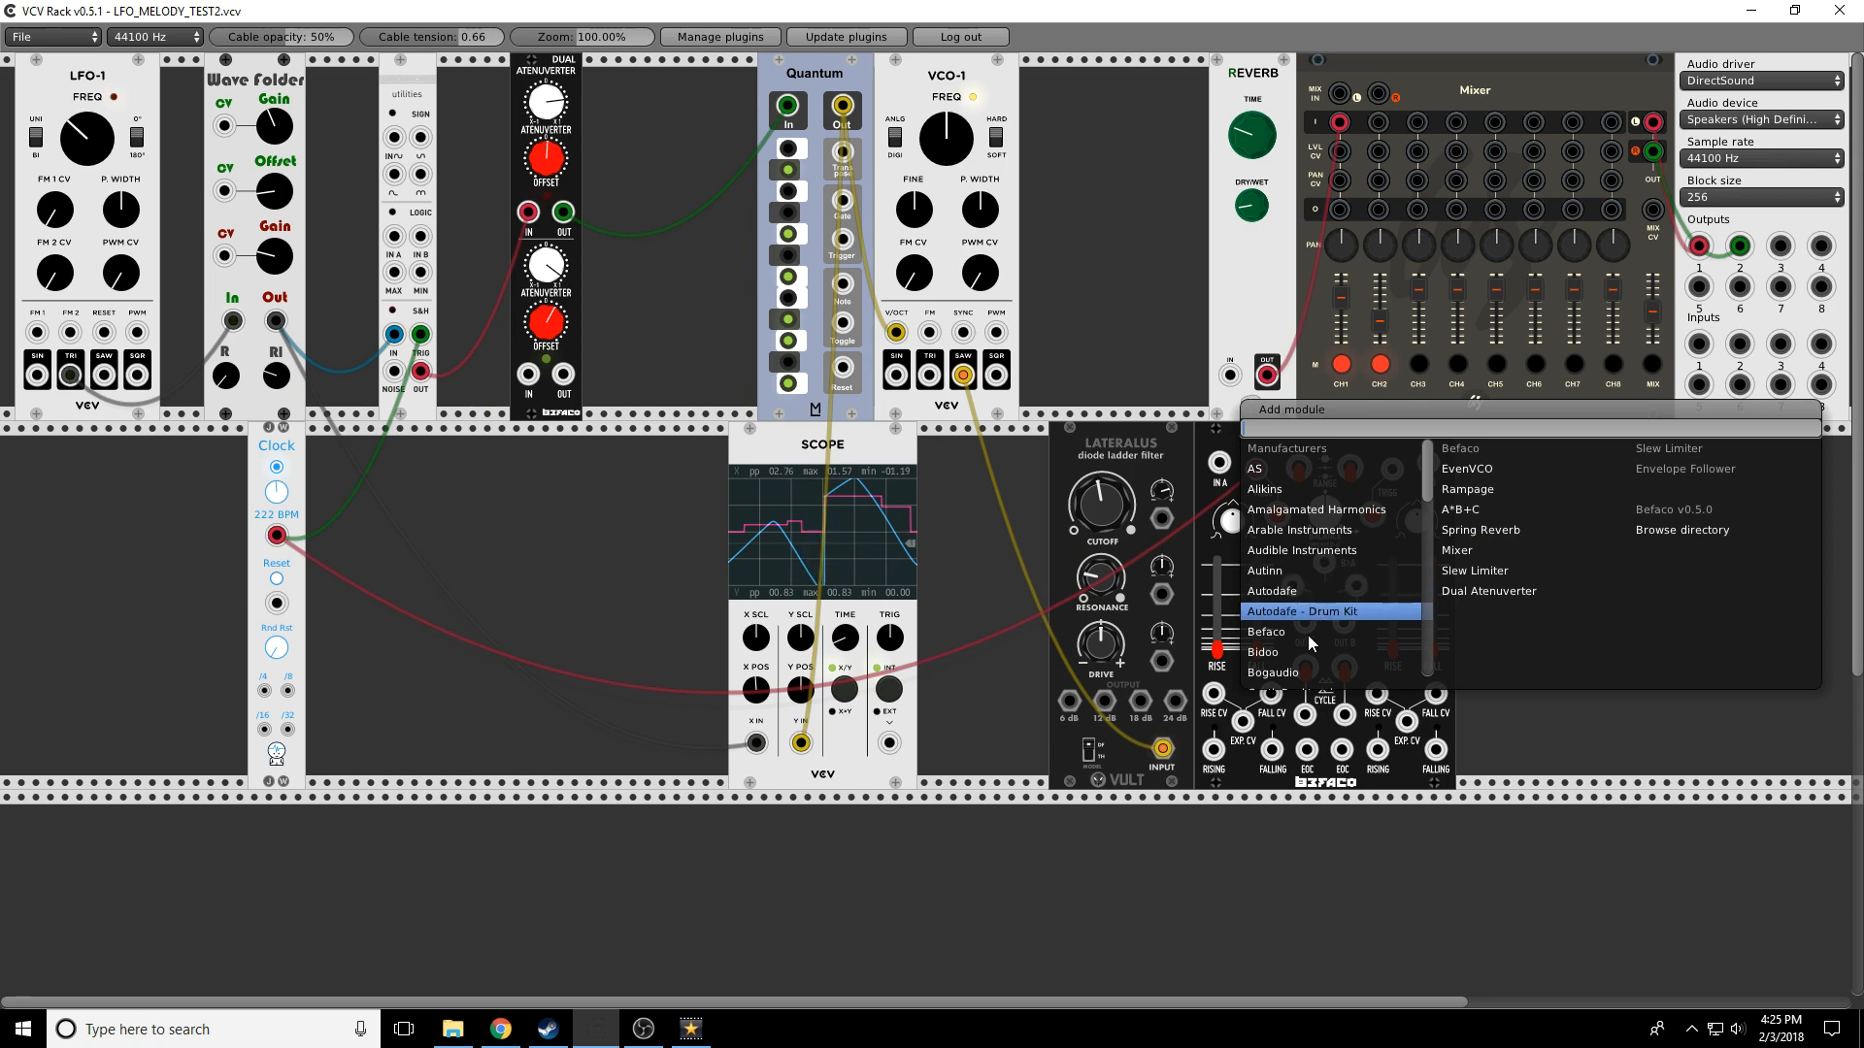
{"action": "scroll", "coordinate": [1297, 661], "scroll_direction": "down", "scroll_amount": 2}
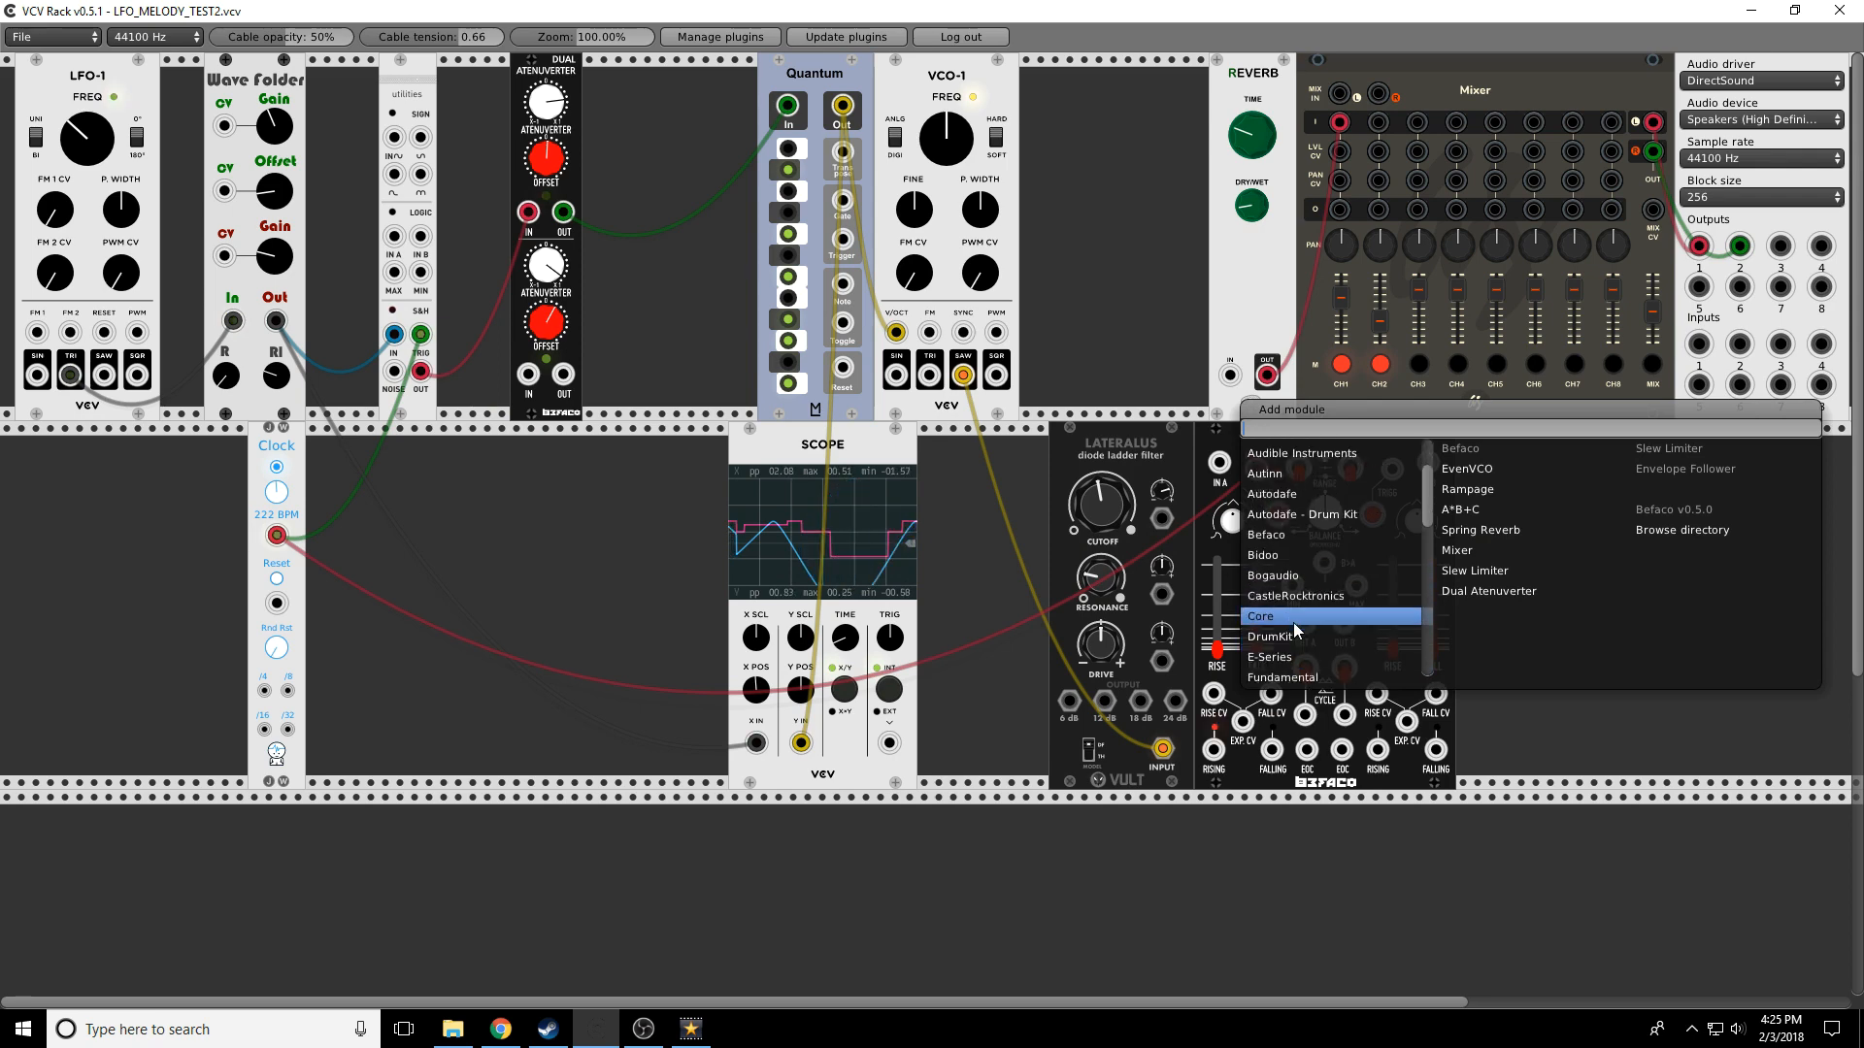
{"action": "scroll", "coordinate": [1293, 621], "scroll_direction": "down", "scroll_amount": 1}
{"action": "left_click", "coordinate": [1293, 631]}
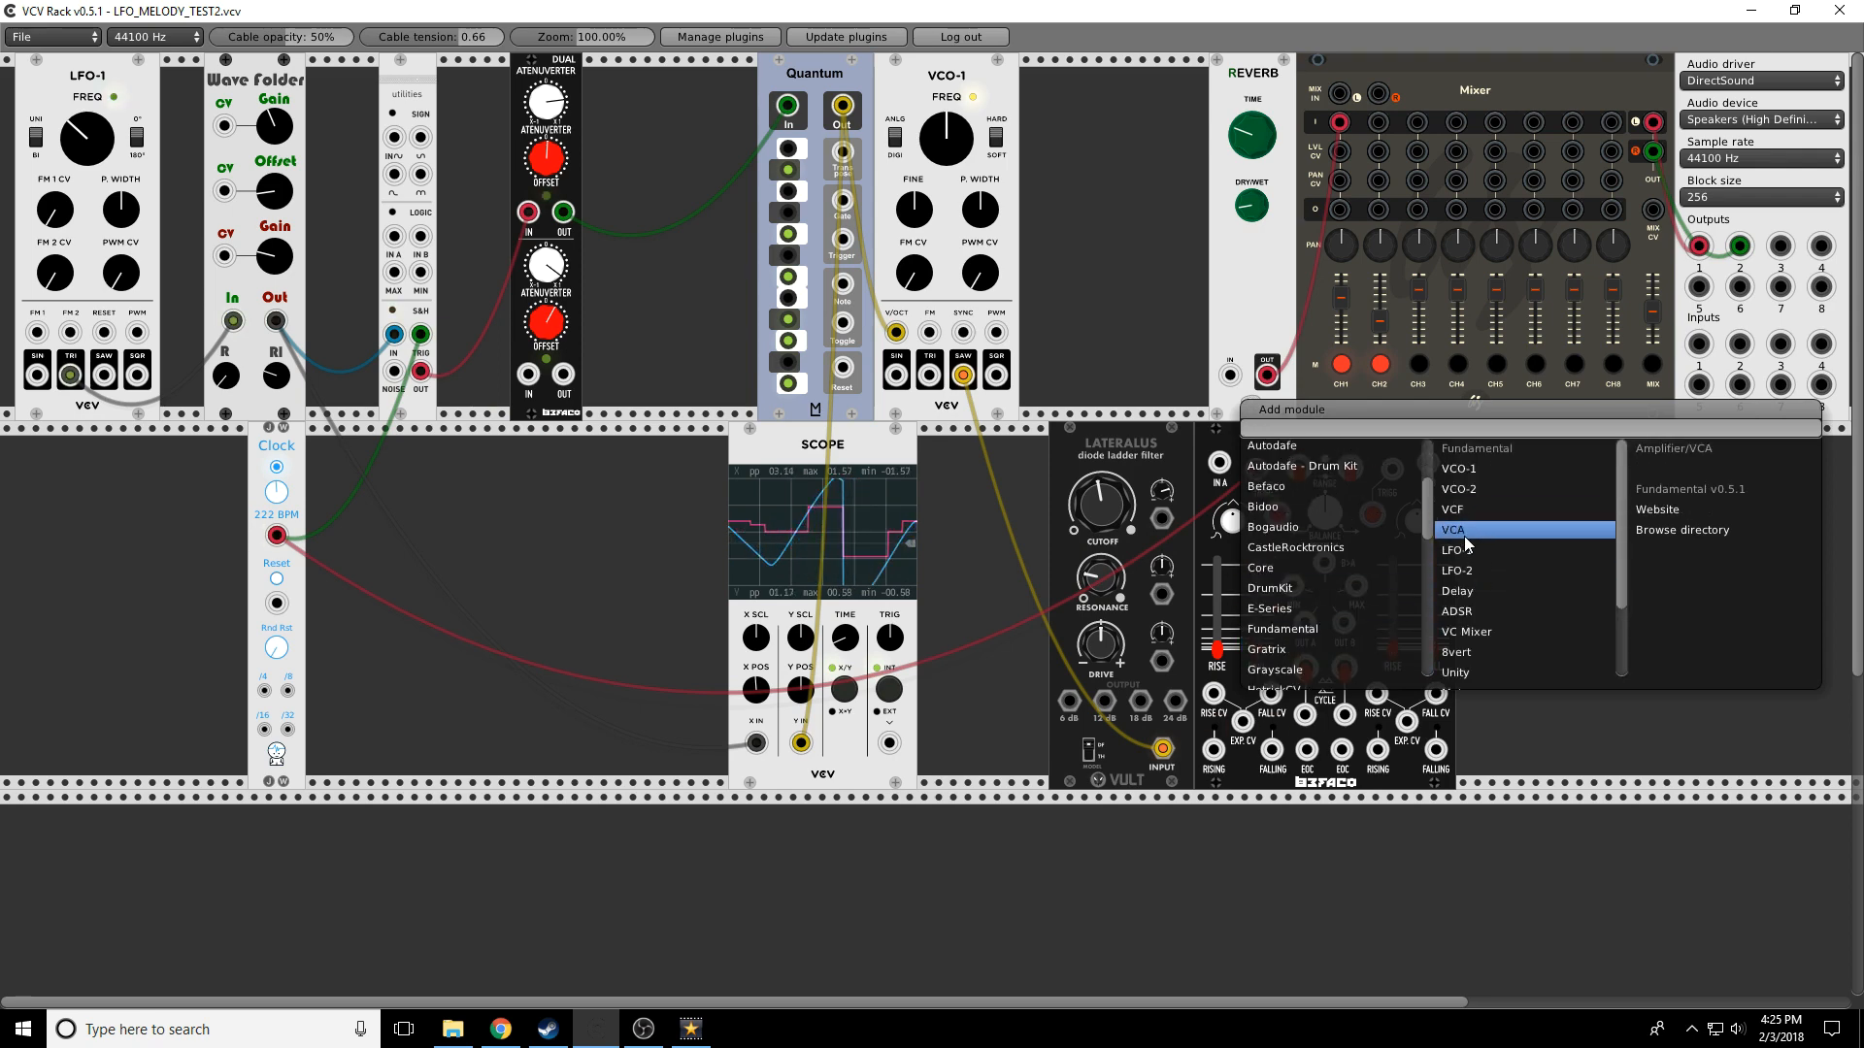
{"action": "left_click", "coordinate": [1464, 531]}
{"action": "left_click_drag", "start_coordinate": [1507, 542], "coordinate": [1304, 623]}
Route Lateralus's 24 dB output through the VCA's first channel into the Reverb input, and unmute mixer channel 1
{"action": "left_click_drag", "start_coordinate": [1508, 585], "coordinate": [1175, 701]}
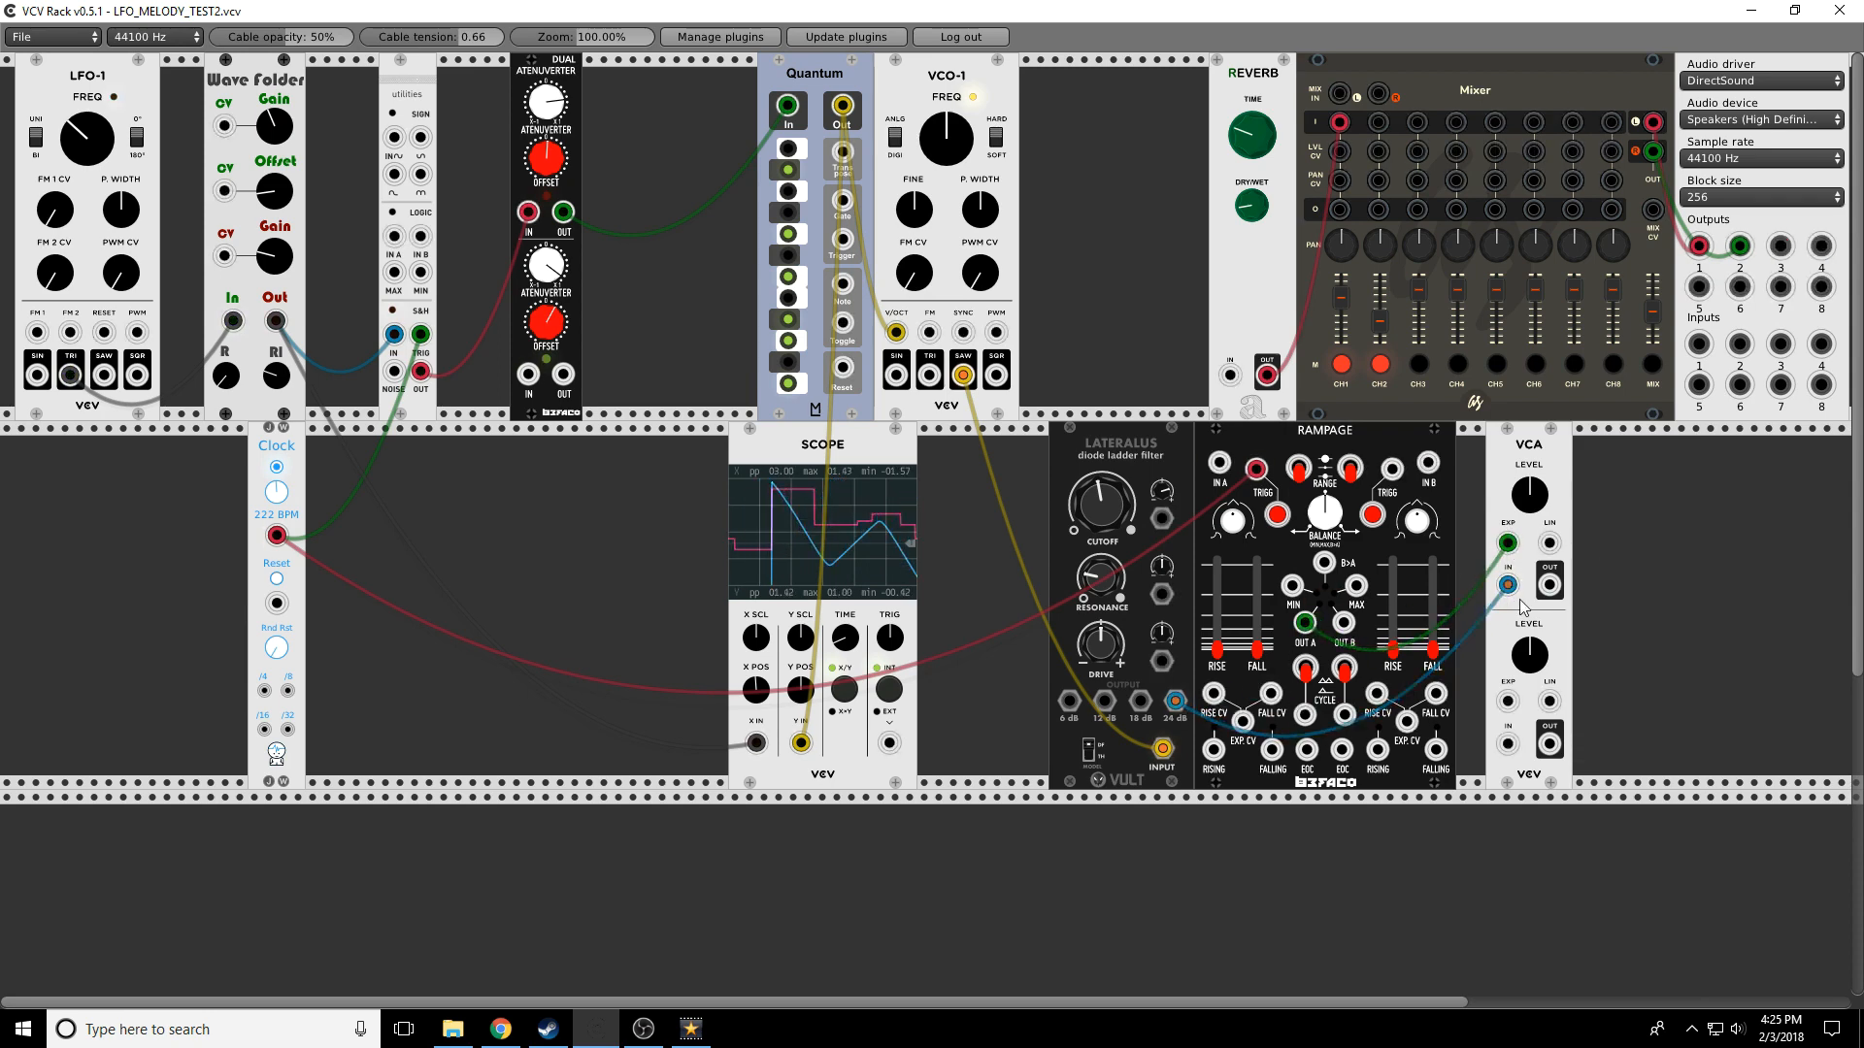
{"action": "left_click_drag", "start_coordinate": [1551, 585], "coordinate": [1230, 374]}
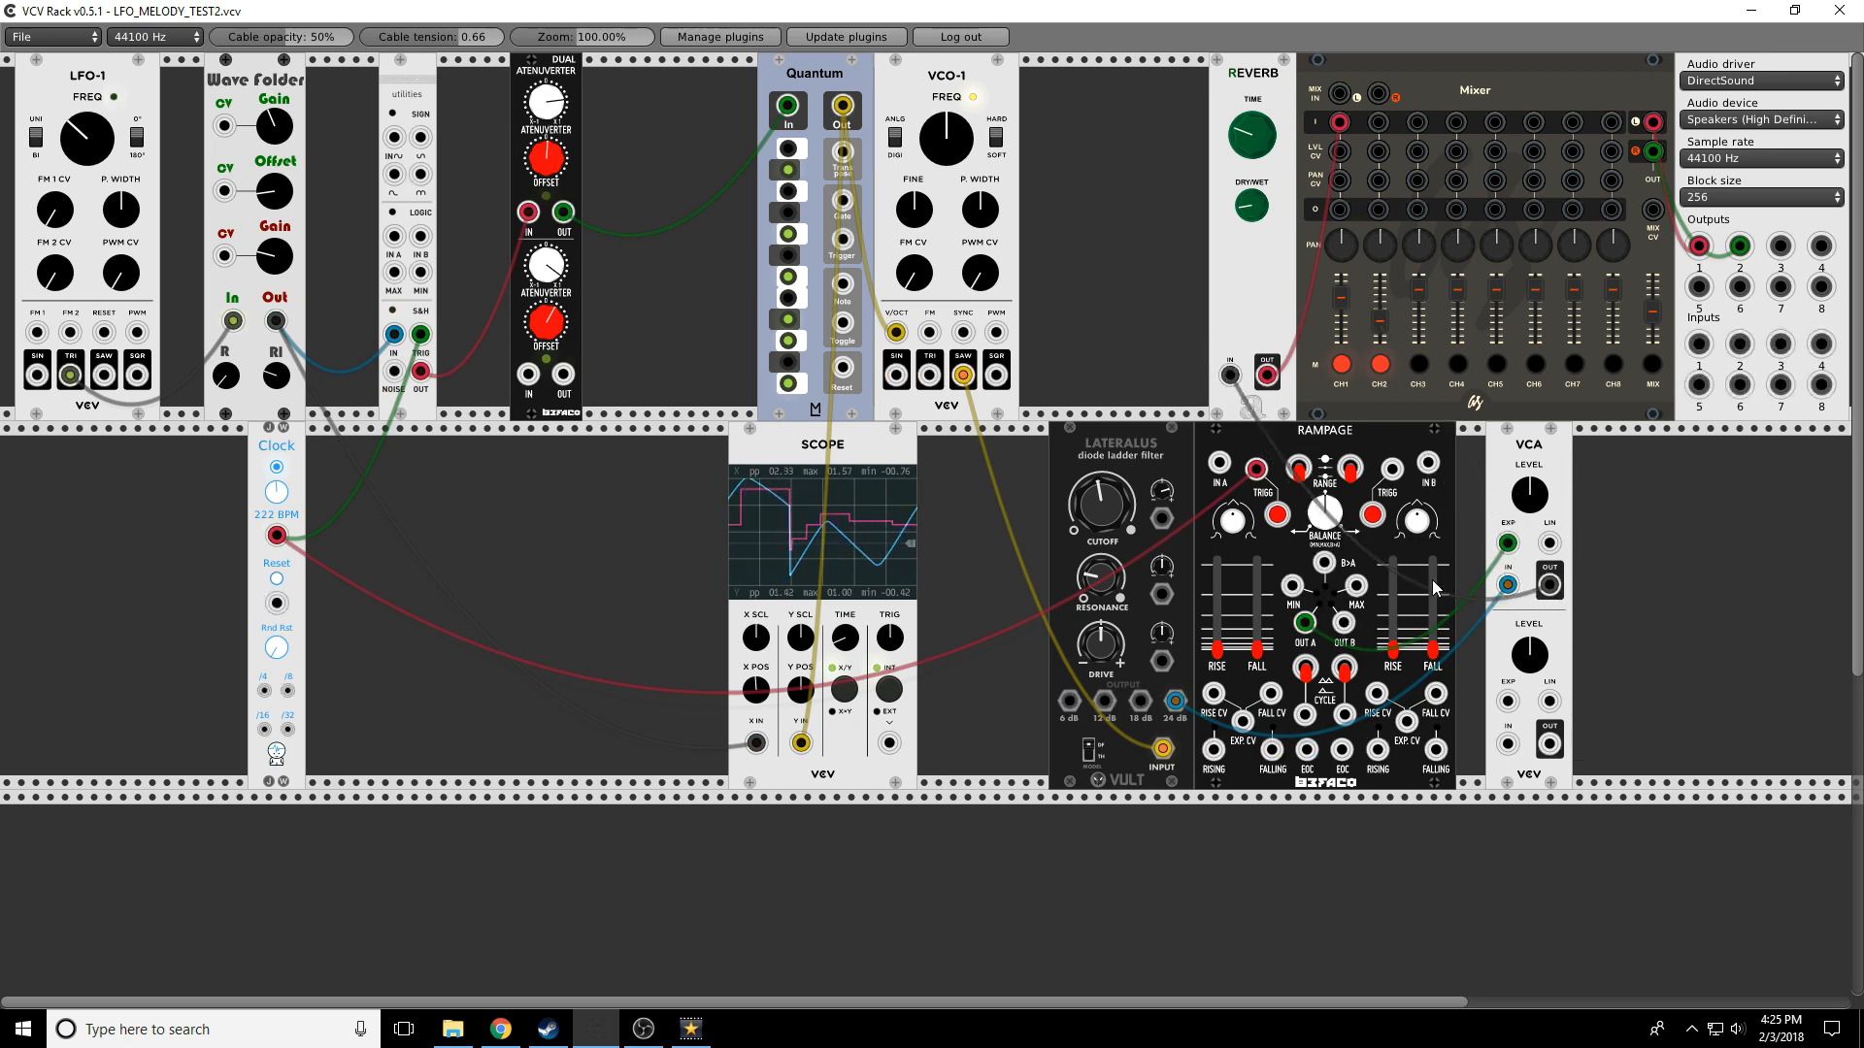
{"action": "left_click", "coordinate": [1340, 368]}
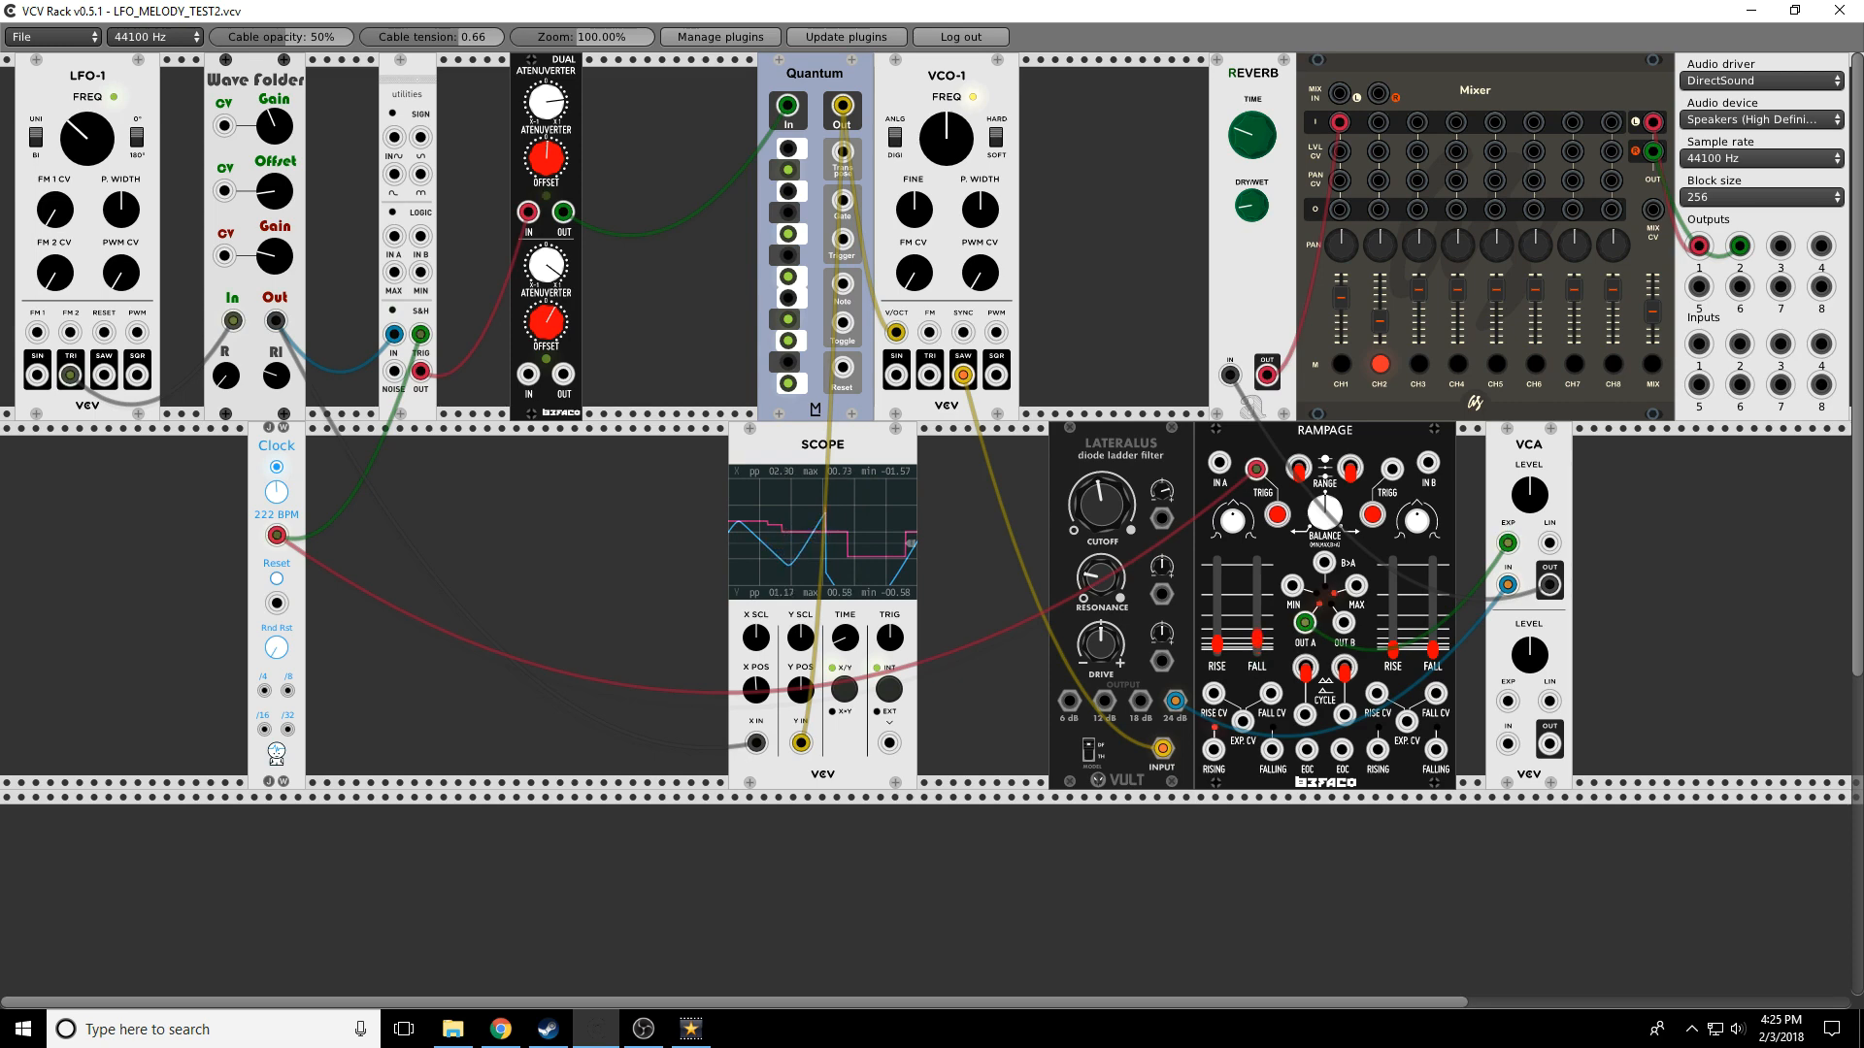
Lengthen Rampage's side A envelope by raising its Fall slider and slightly raising its Rise slider
{"action": "left_click_drag", "start_coordinate": [1257, 652], "coordinate": [1257, 594]}
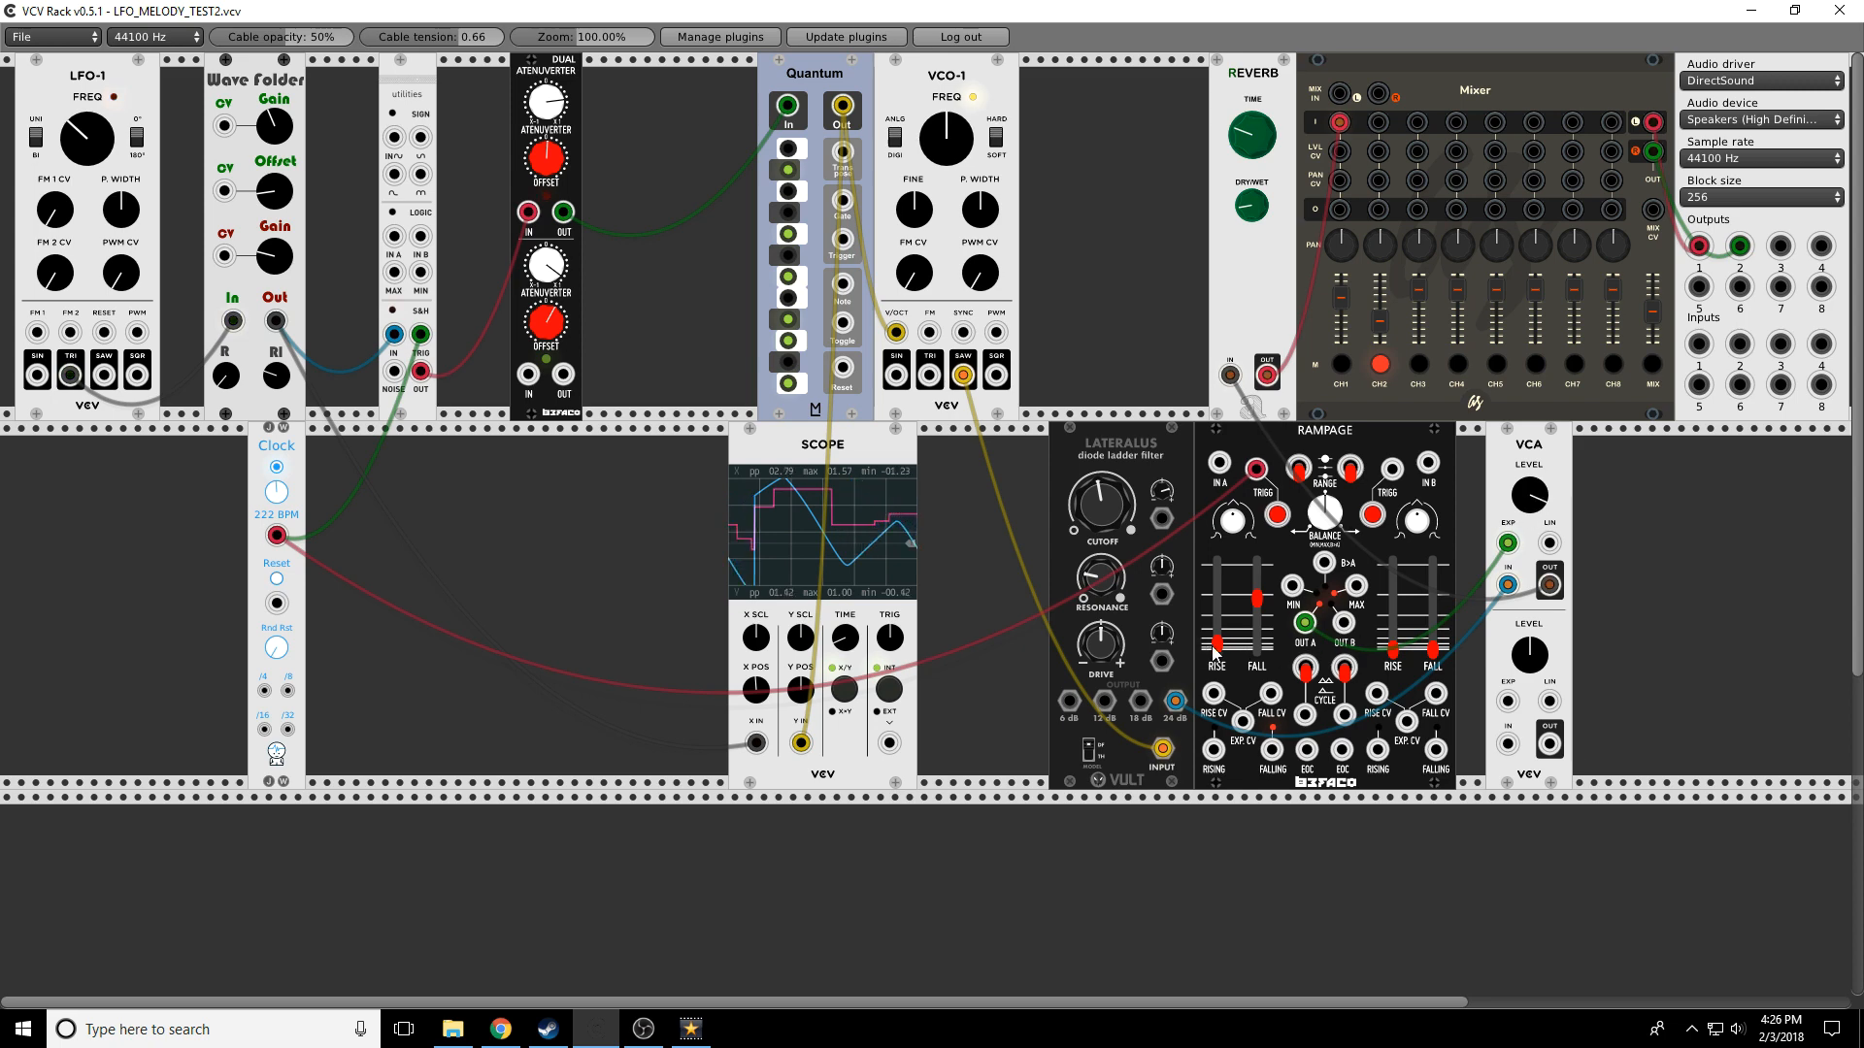
{"action": "left_click_drag", "start_coordinate": [1217, 645], "coordinate": [1217, 637]}
Patch Rampage's Out A into Lateralus's cutoff CV input and adjust the filter's cutoff to a low setting
{"action": "left_click_drag", "start_coordinate": [1116, 533], "coordinate": [1116, 435]}
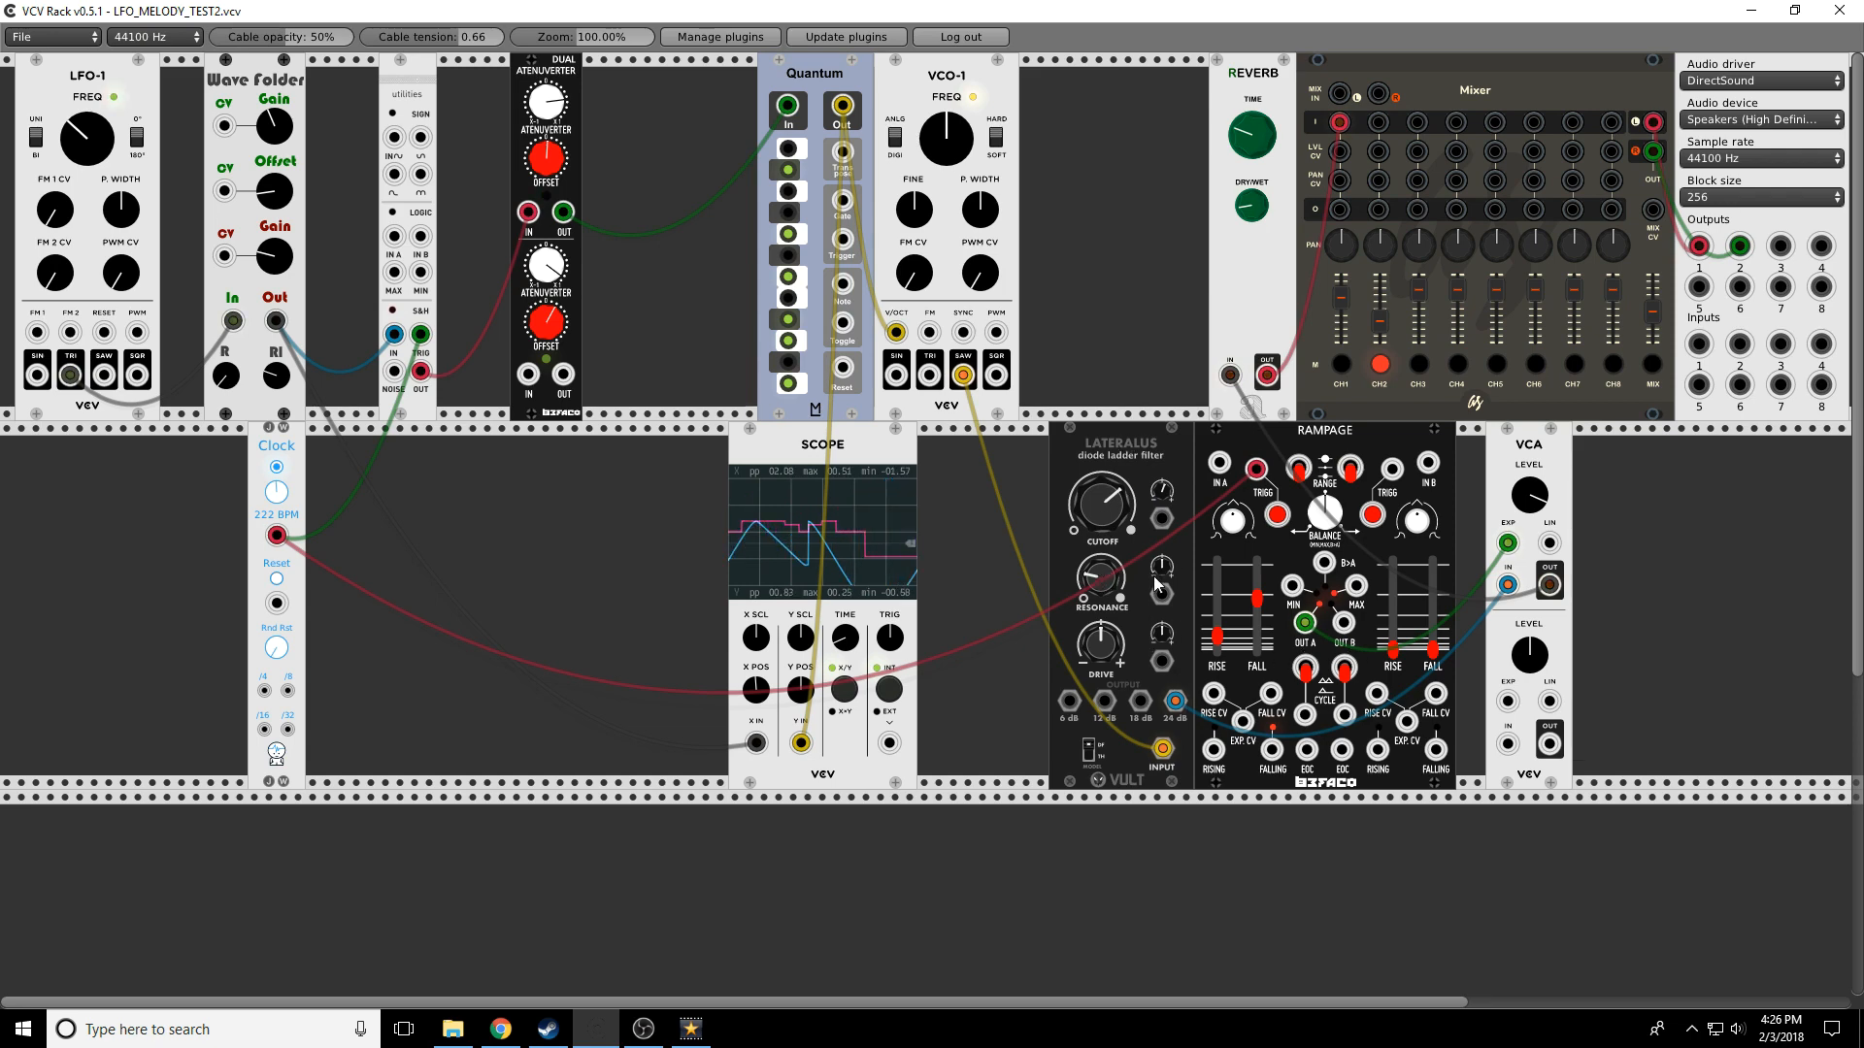
{"action": "left_click_drag", "start_coordinate": [1159, 520], "coordinate": [1305, 622]}
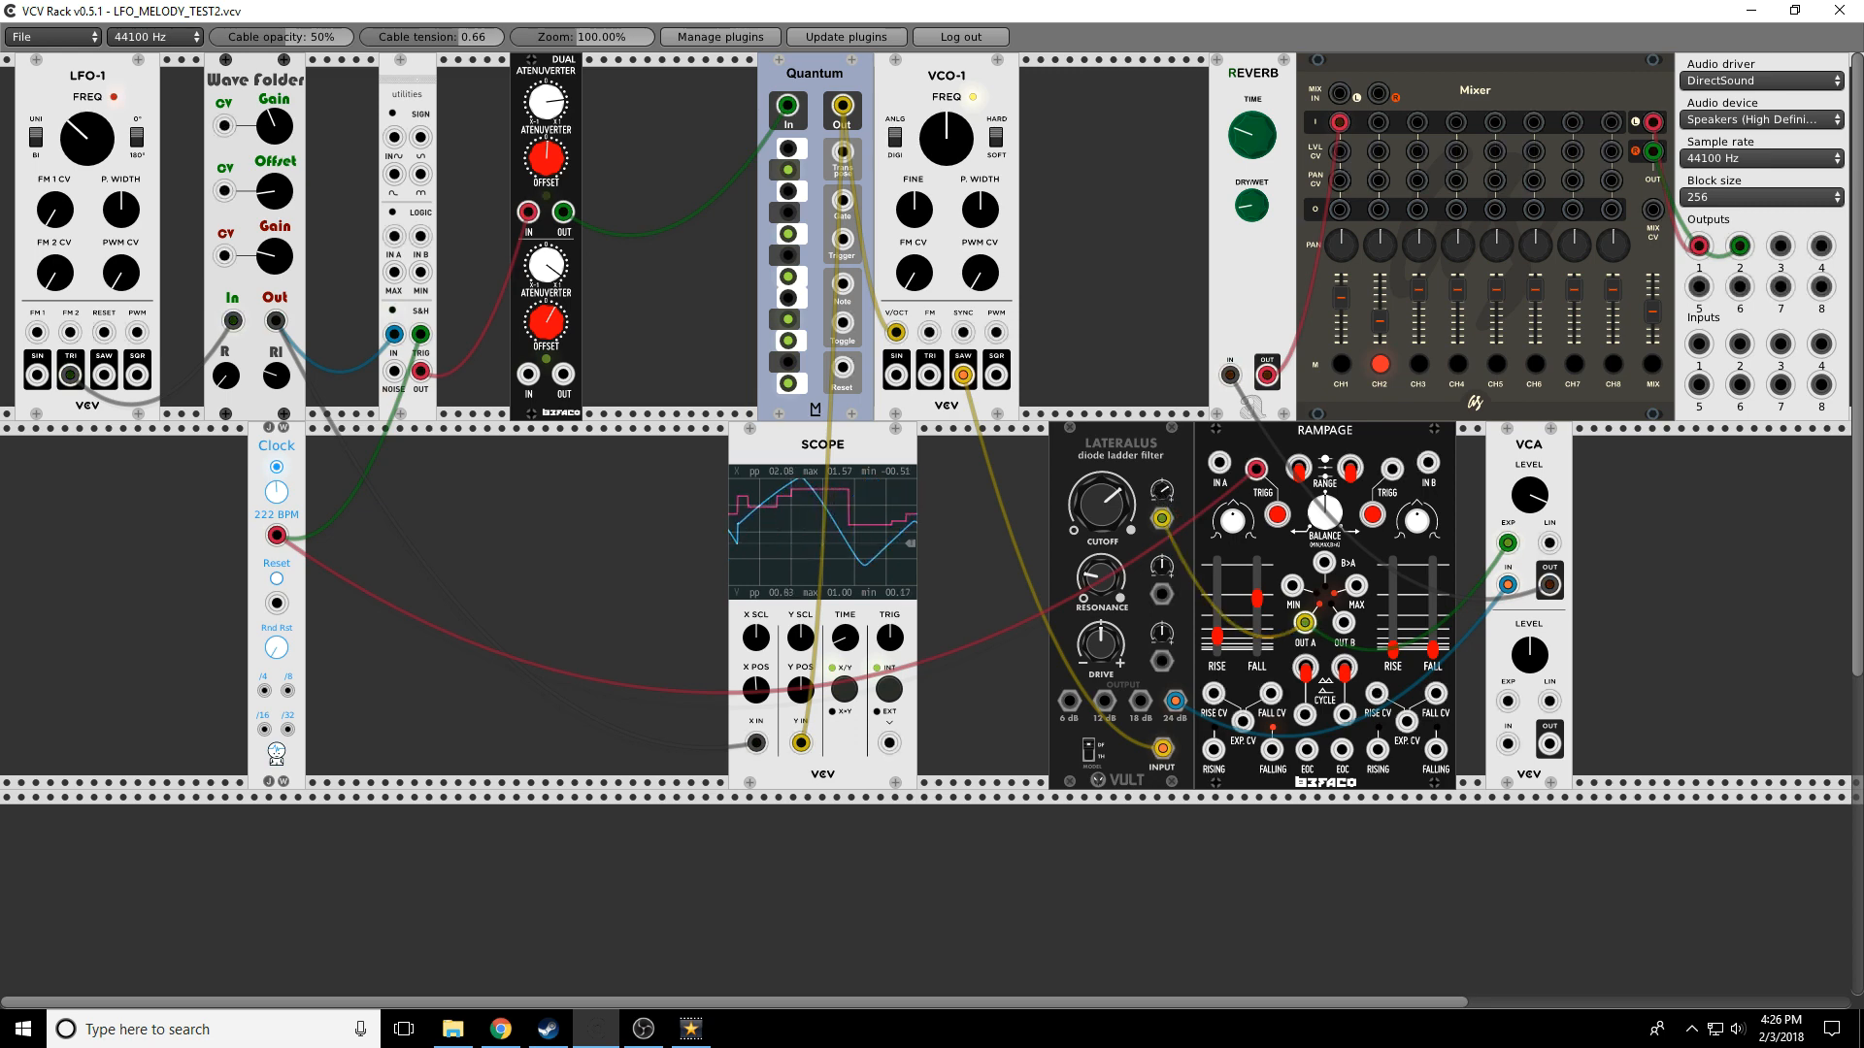
{"action": "left_click_drag", "start_coordinate": [1106, 505], "coordinate": [1107, 776]}
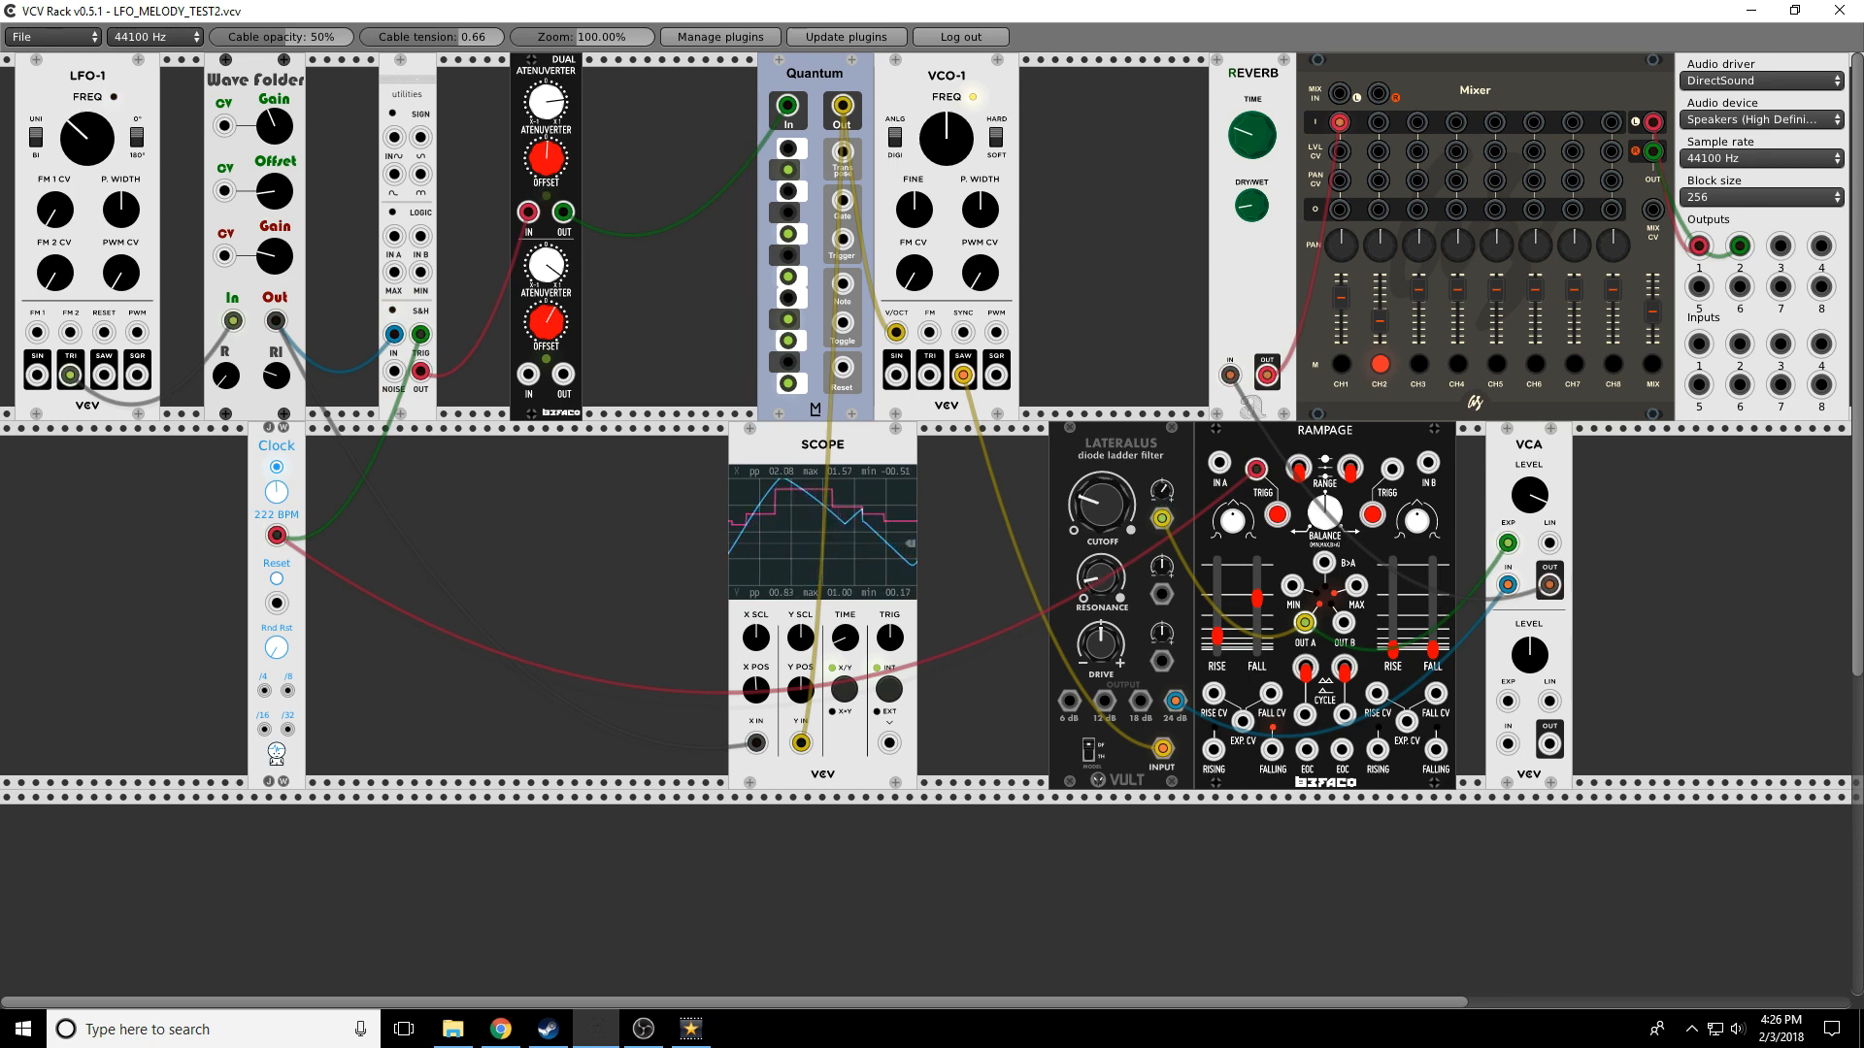
{"action": "left_click_drag", "start_coordinate": [1106, 504], "coordinate": [1107, 476]}
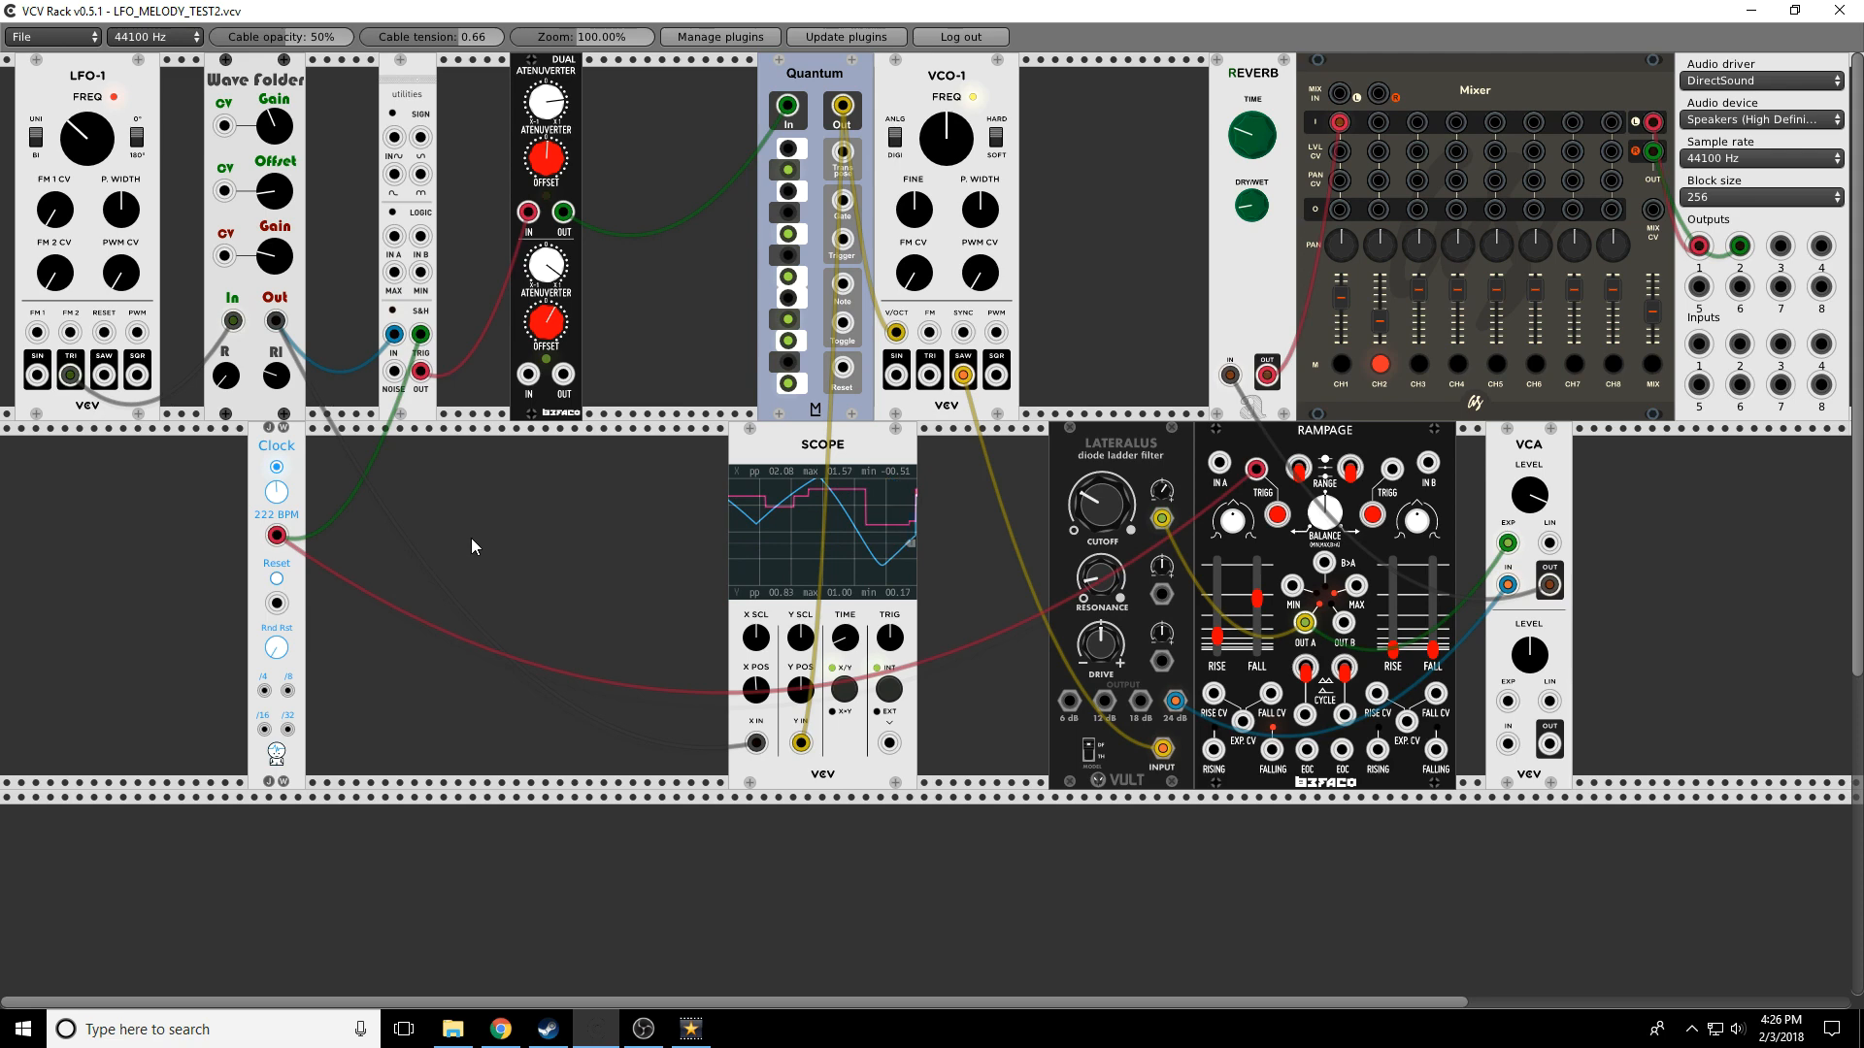
Add the Audible Instruments Bernoulli Gate and run the clock through it, so Out A triggers the S&H and Rampage
{"action": "right_click", "coordinate": [433, 498]}
{"action": "scroll", "coordinate": [271, 556], "scroll_direction": "down", "scroll_amount": 3}
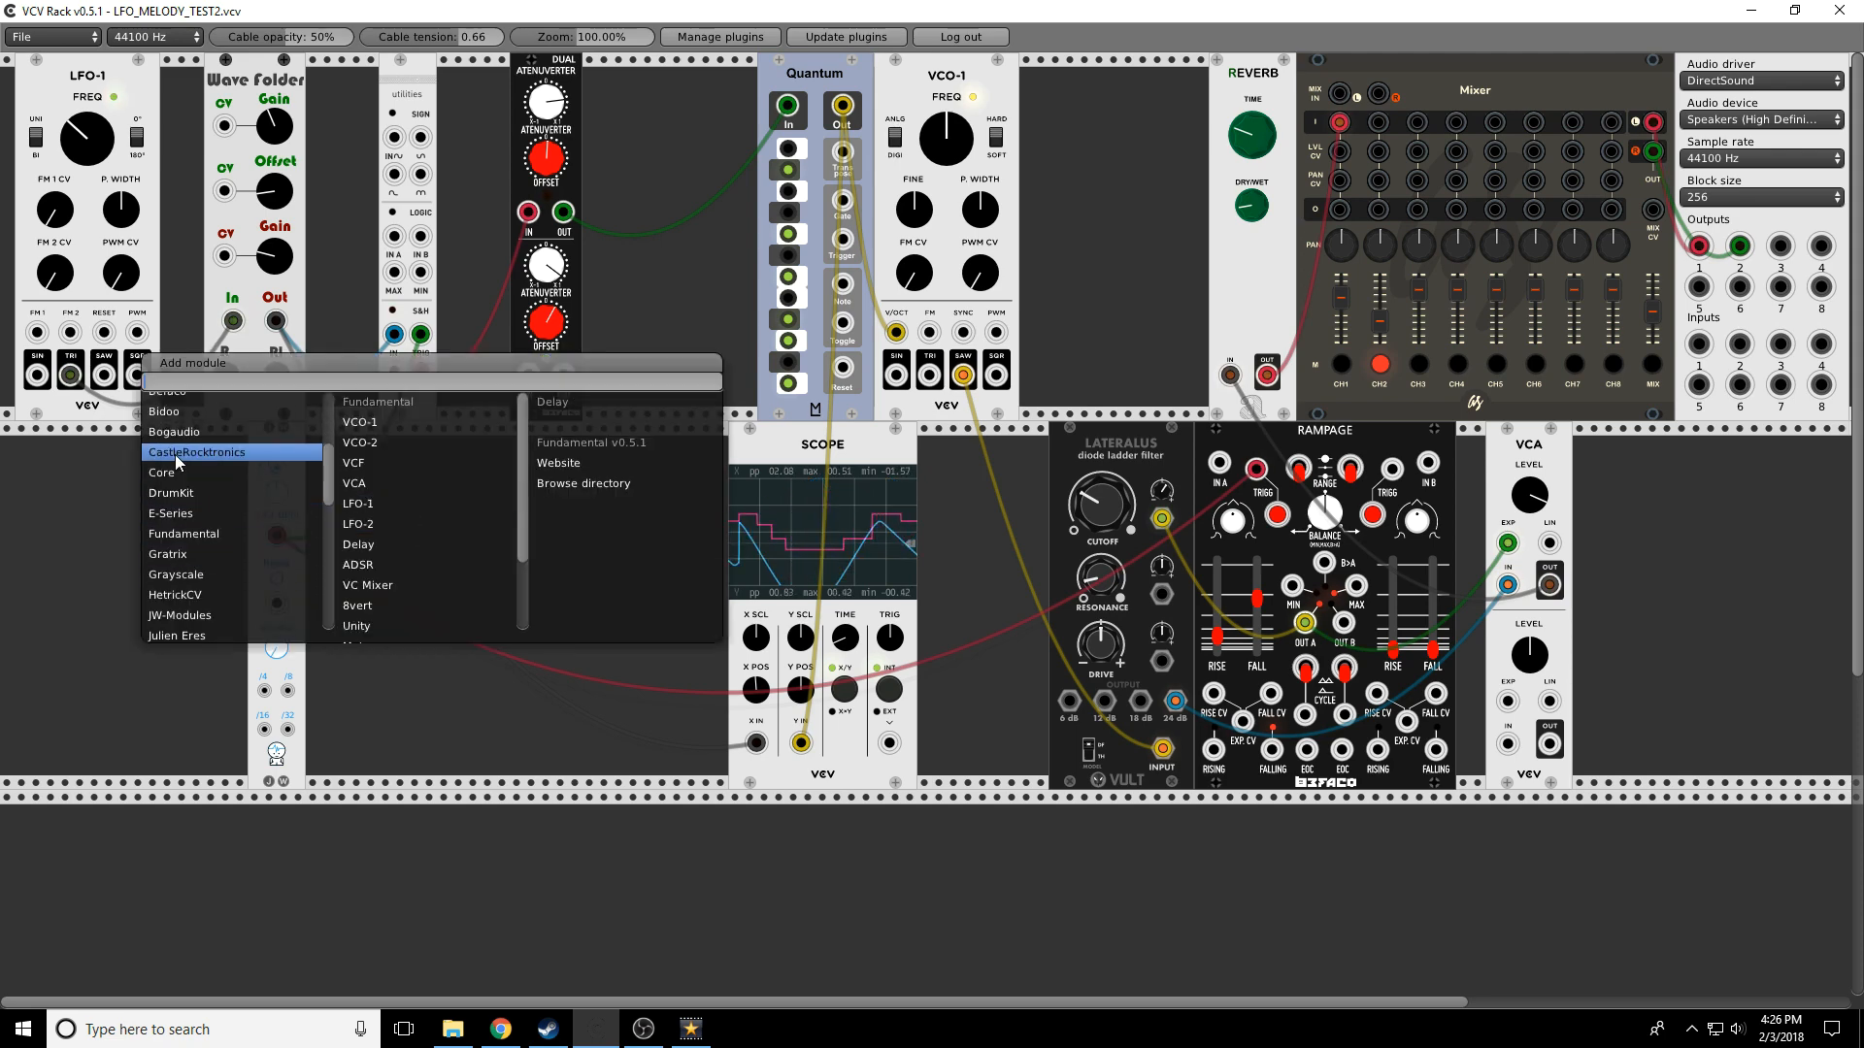
{"action": "scroll", "coordinate": [174, 455], "scroll_direction": "up", "scroll_amount": 2}
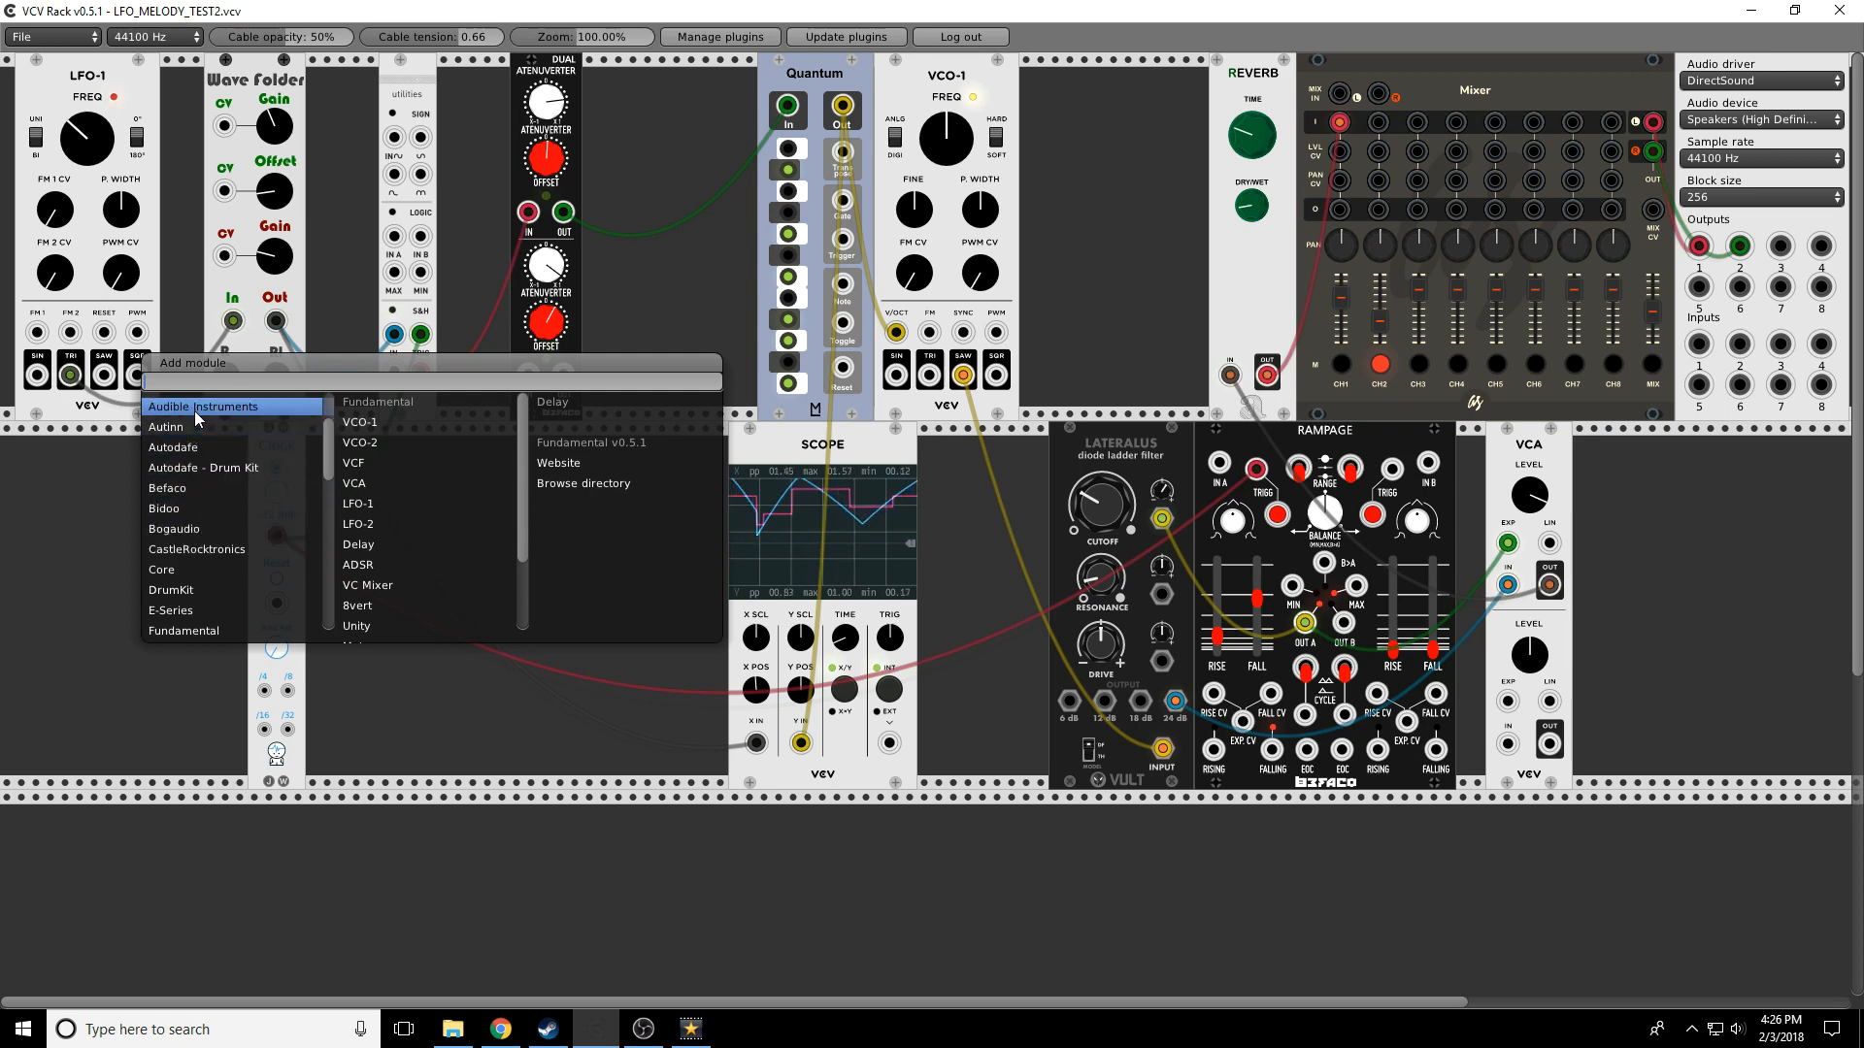
{"action": "mouse_move", "coordinate": [194, 410]}
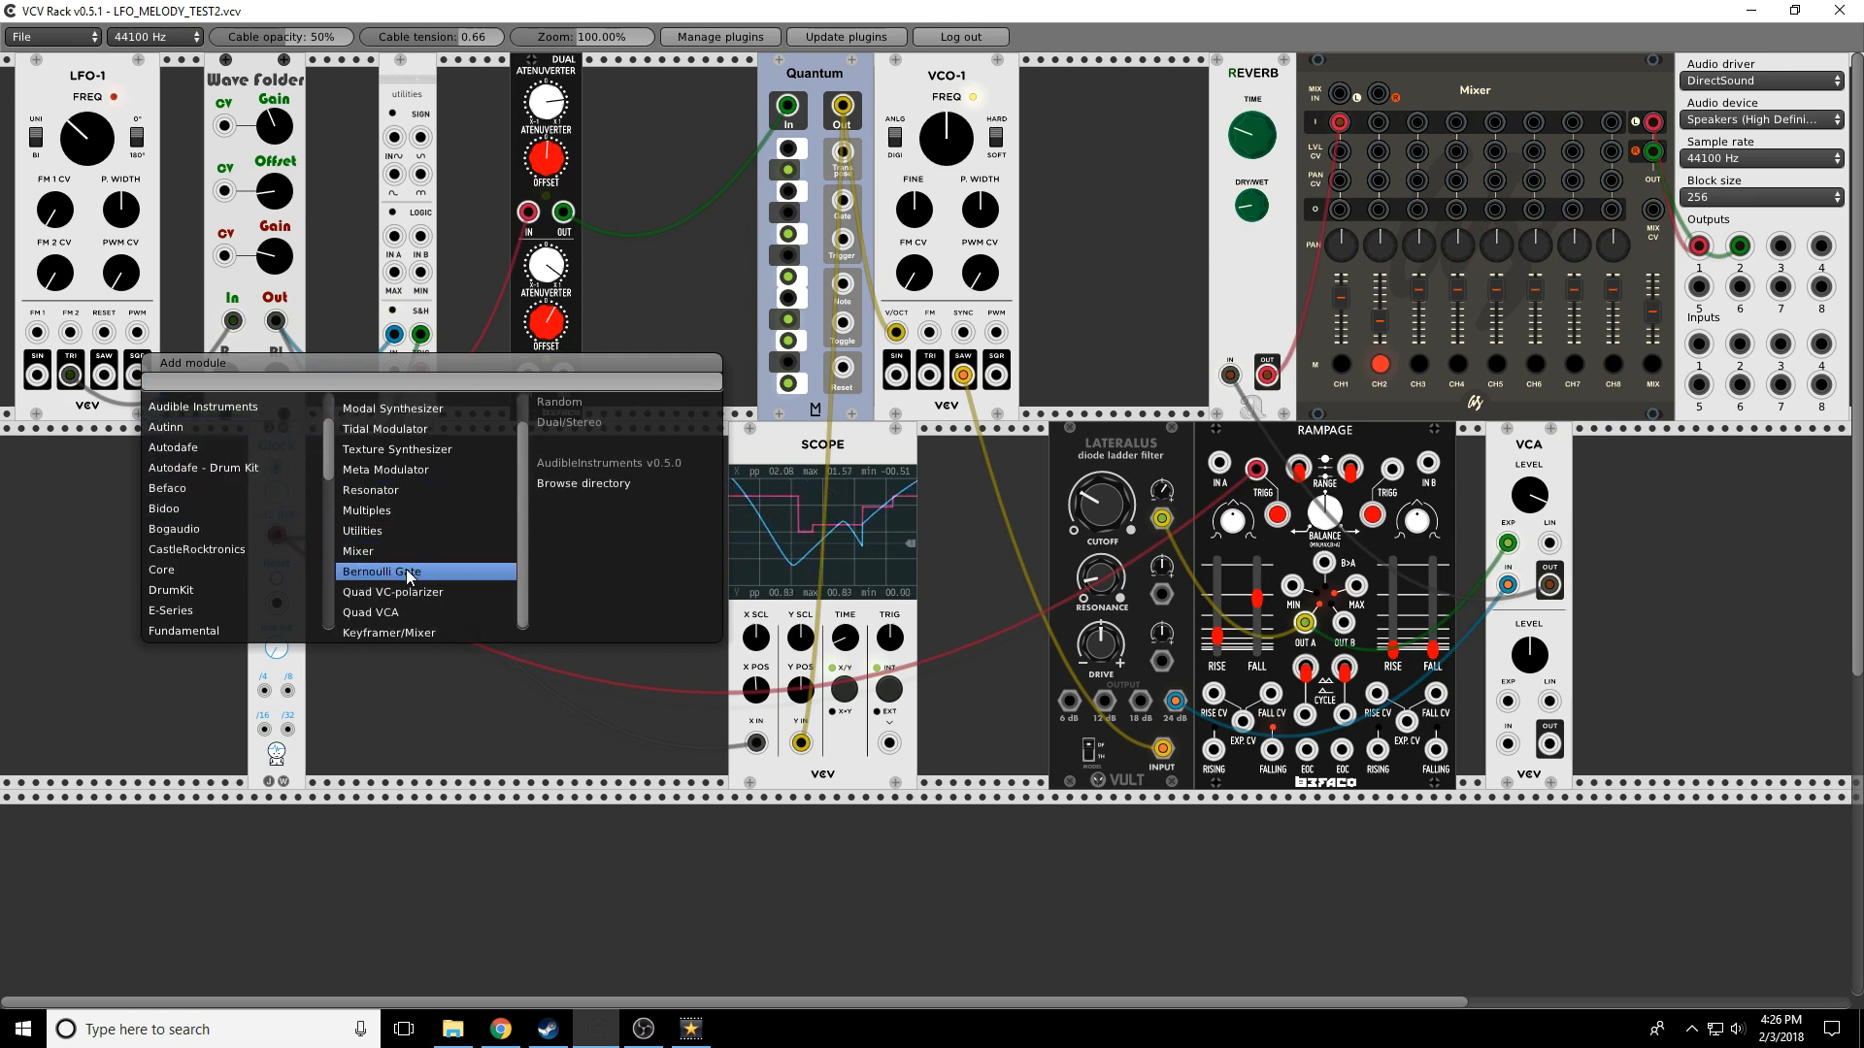
{"action": "left_click", "coordinate": [406, 571]}
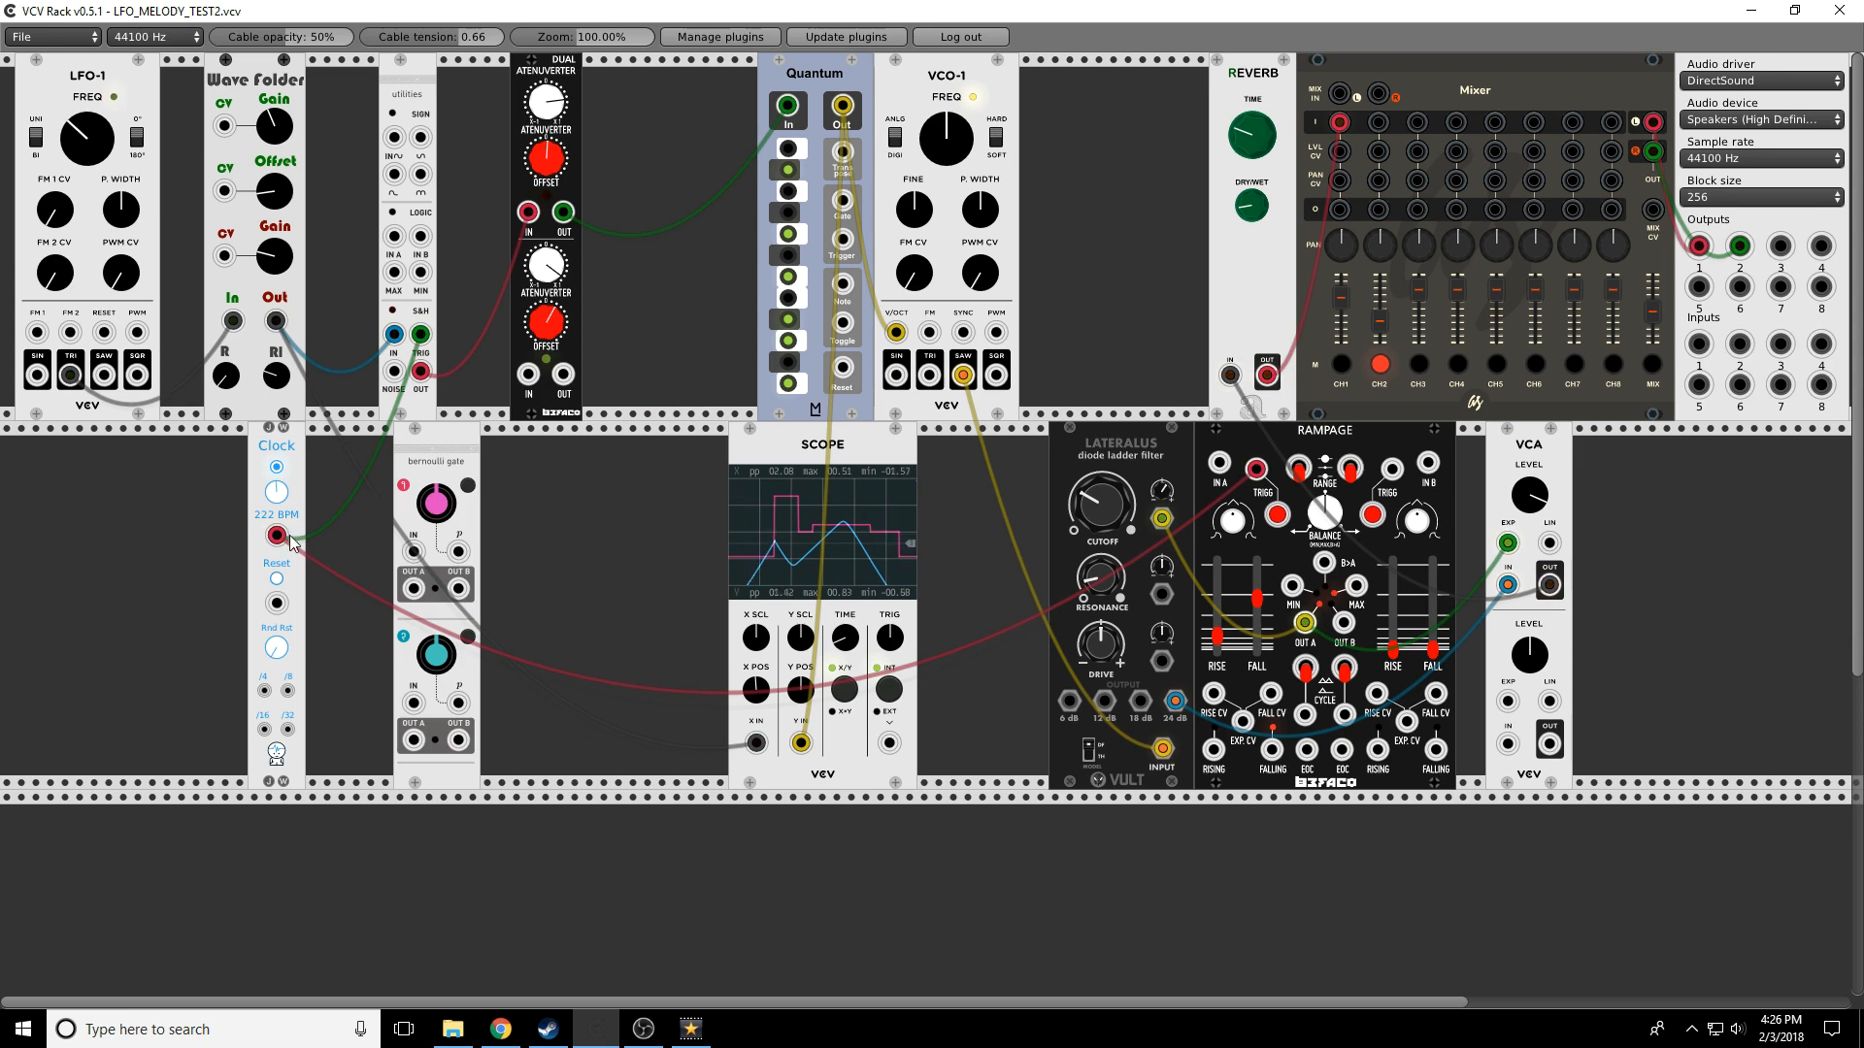
{"action": "mouse_move", "coordinate": [276, 535]}
{"action": "left_mouse_down"}
{"action": "mouse_move", "coordinate": [449, 572]}
{"action": "mouse_move", "coordinate": [413, 588]}
{"action": "mouse_move", "coordinate": [282, 546]}
{"action": "mouse_move", "coordinate": [420, 608]}
{"action": "mouse_move", "coordinate": [413, 550]}
{"action": "left_mouse_up"}
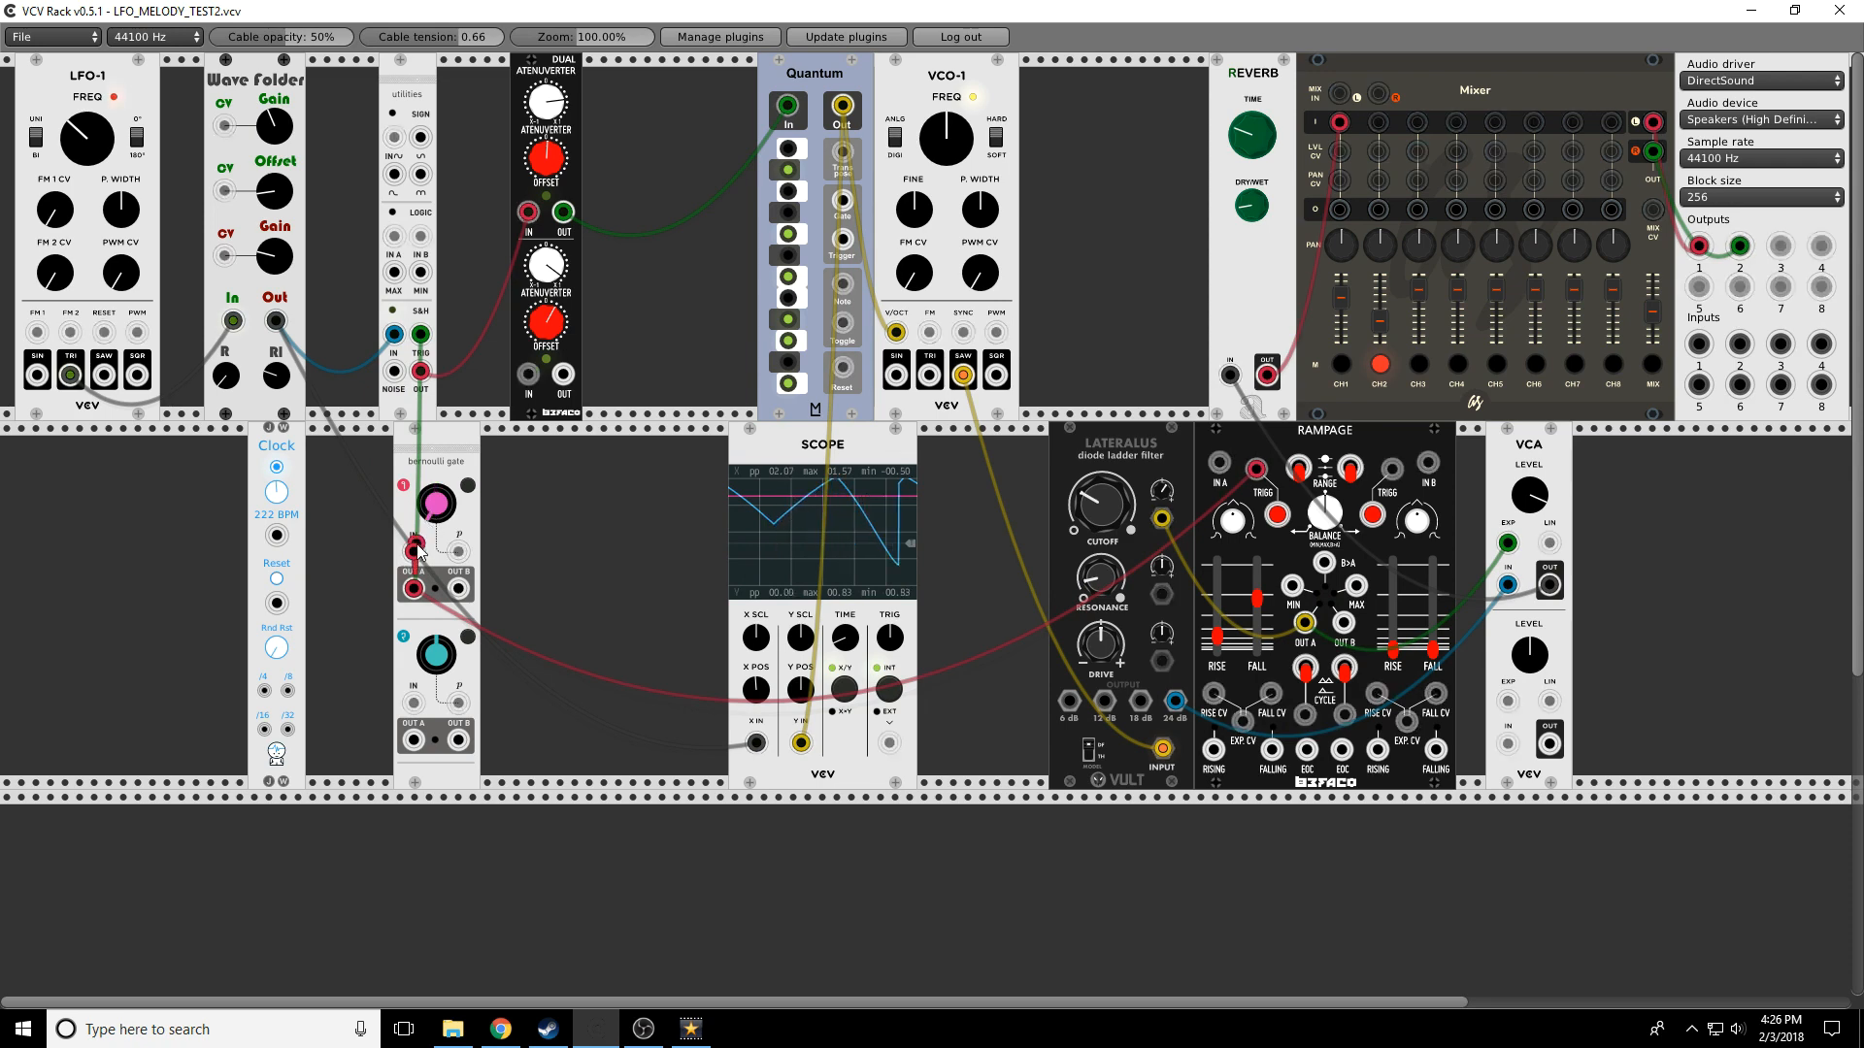
{"action": "left_click_drag", "start_coordinate": [277, 534], "coordinate": [414, 551]}
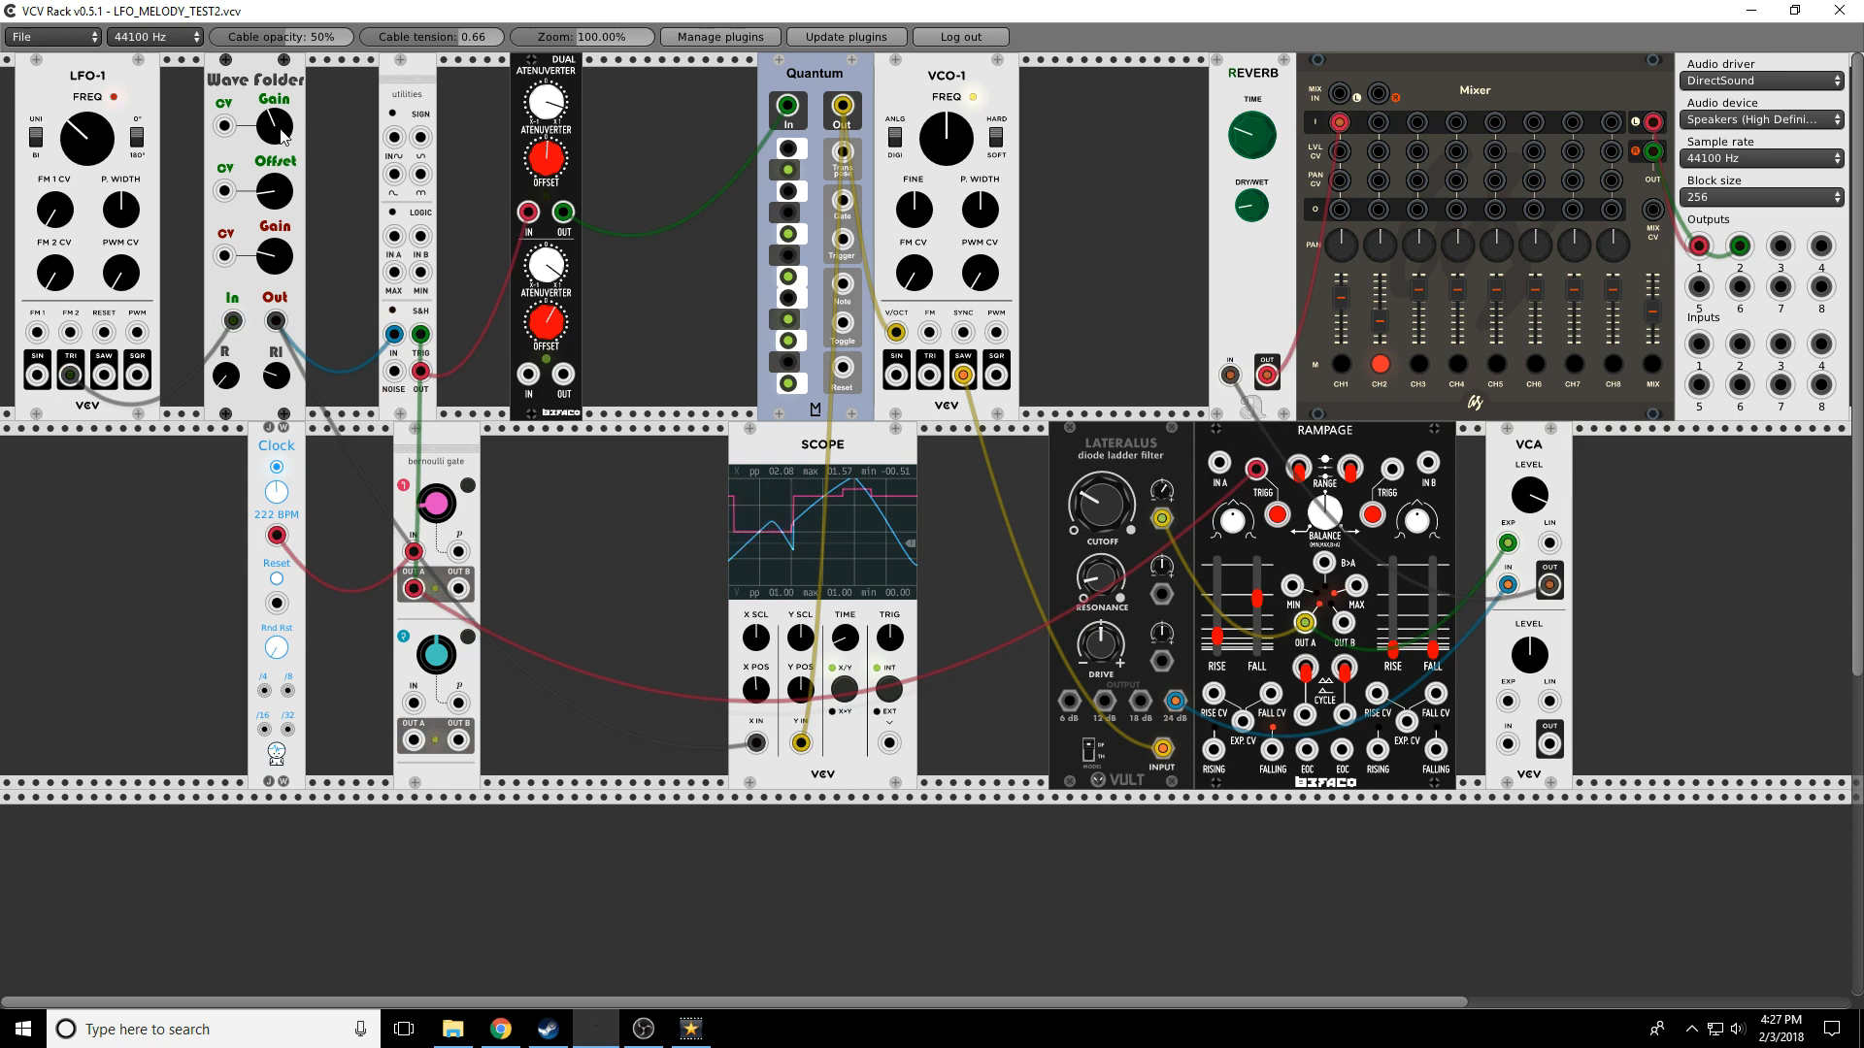
Raise the Wave Folder's gain and move its input cable from LFO-1's triangle output to the saw output
{"action": "left_click_drag", "start_coordinate": [271, 130], "coordinate": [271, 117]}
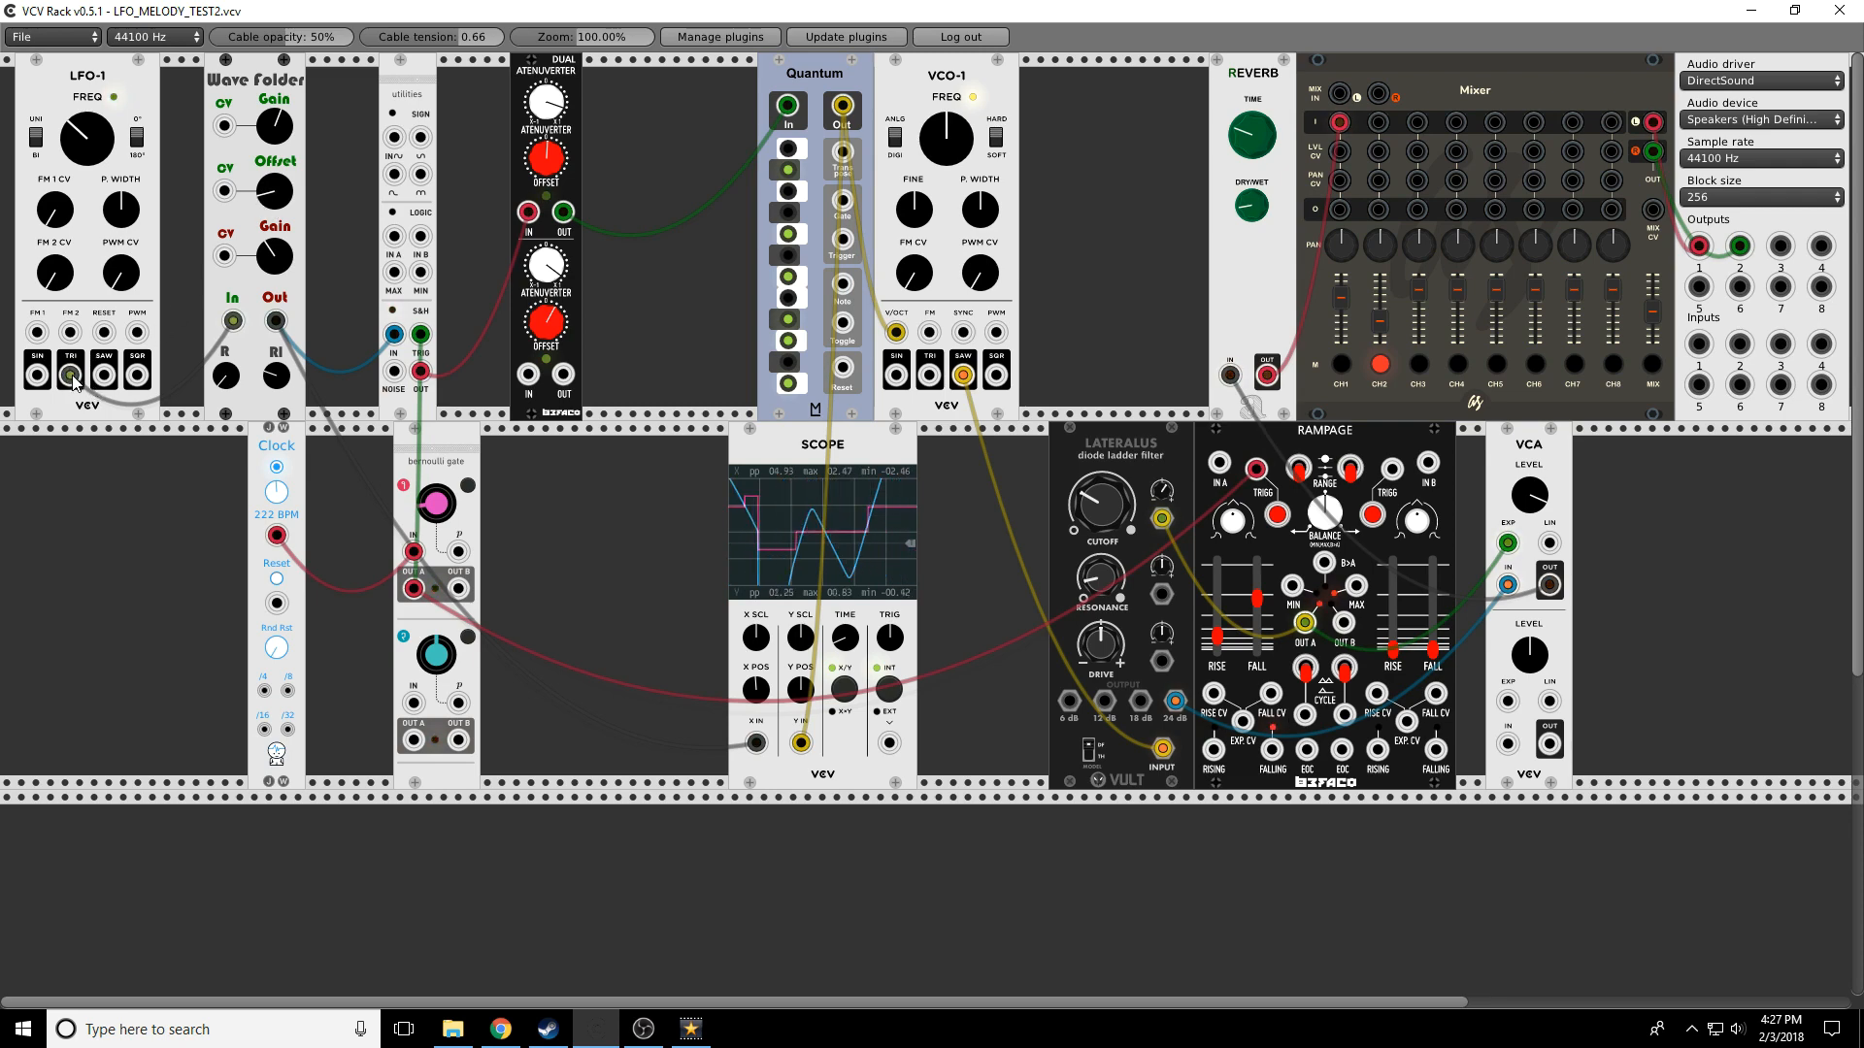
{"action": "left_click_drag", "start_coordinate": [70, 374], "coordinate": [105, 377]}
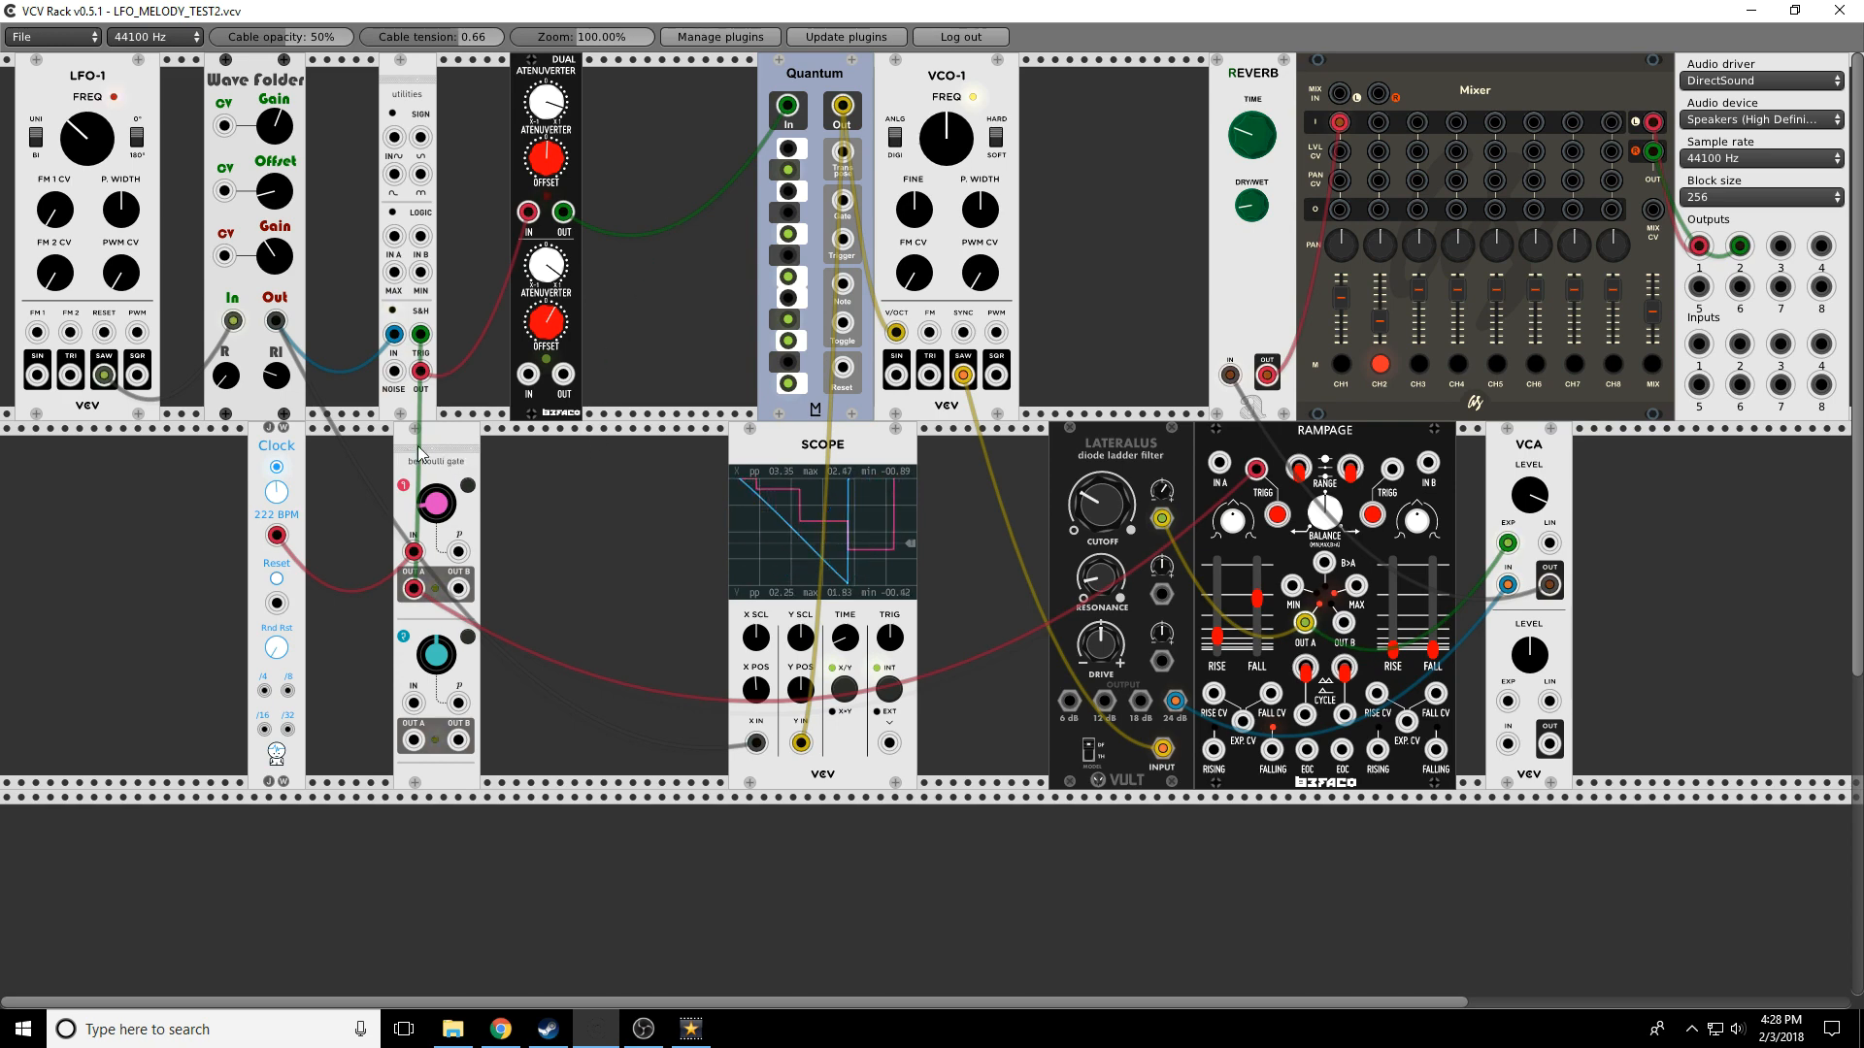
Line up the Clock, Bernoulli Gate and Scope modules side by side directly before Lateralus
{"action": "left_click_drag", "start_coordinate": [452, 447], "coordinate": [715, 428]}
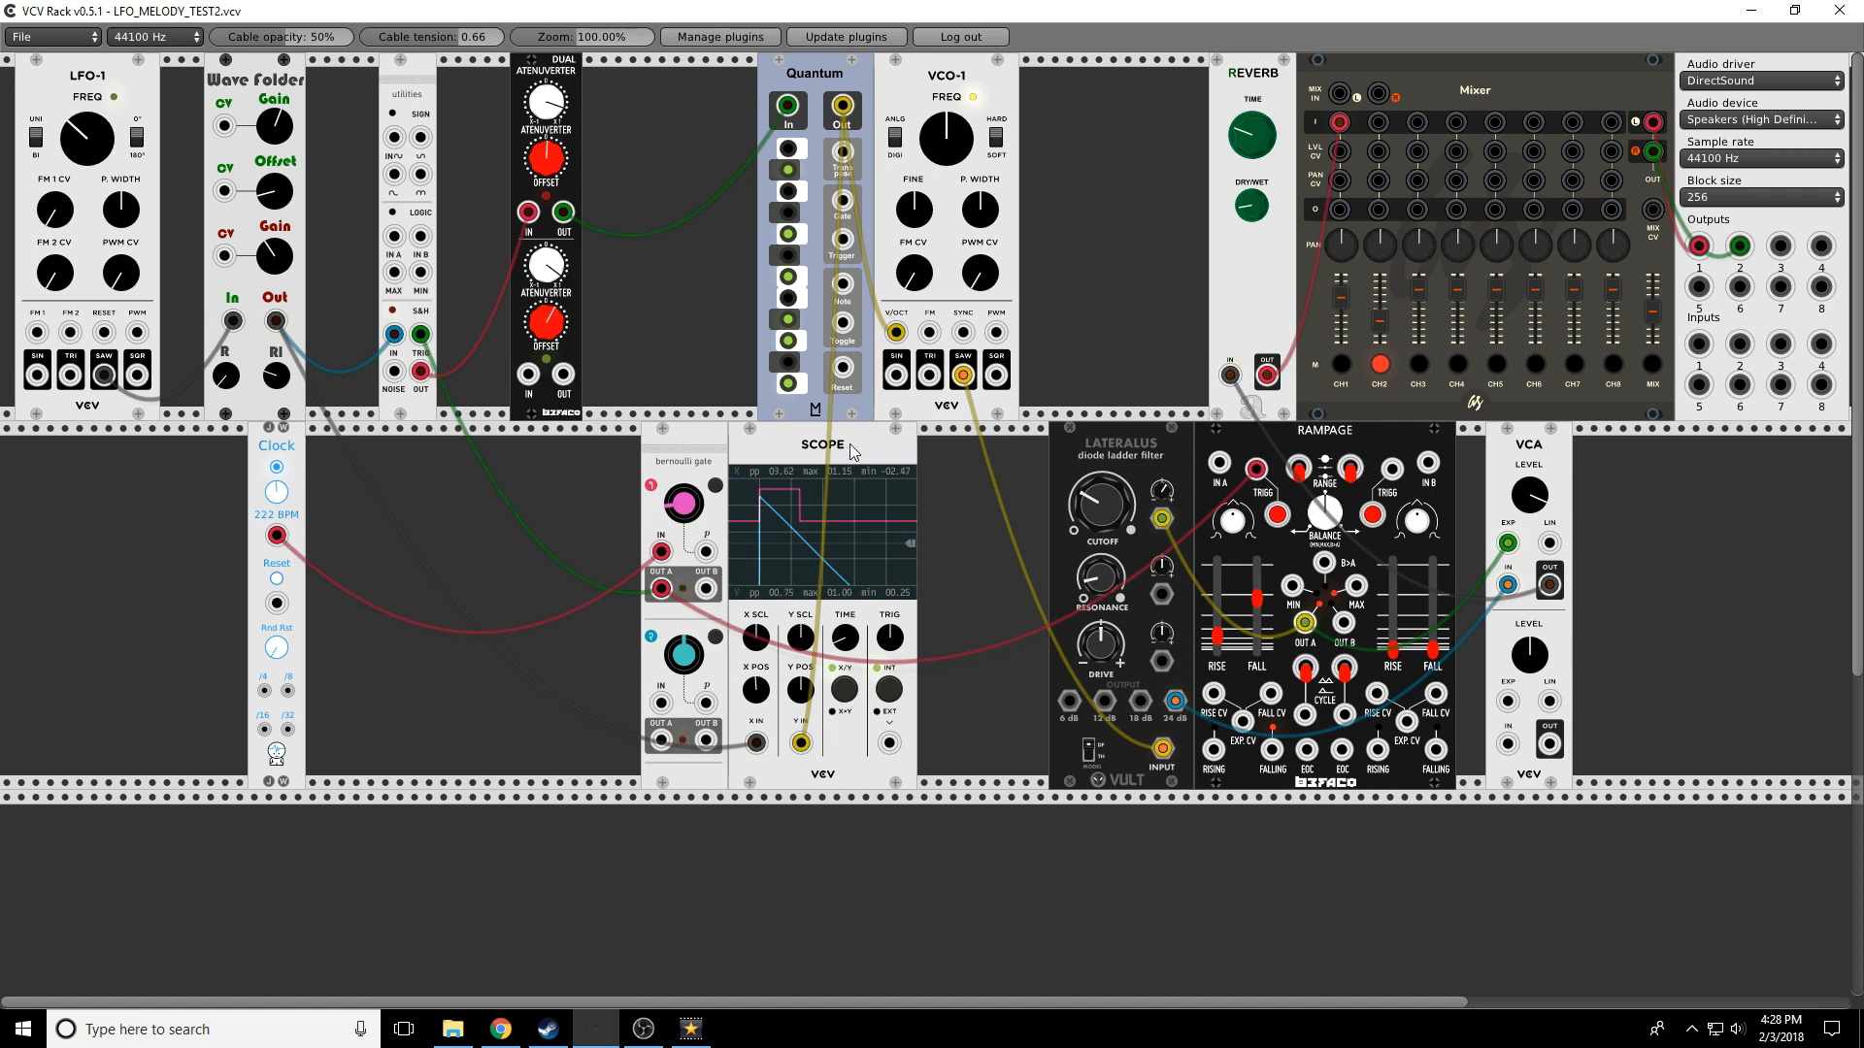
{"action": "left_click_drag", "start_coordinate": [848, 445], "coordinate": [976, 444]}
{"action": "left_click_drag", "start_coordinate": [718, 446], "coordinate": [846, 439]}
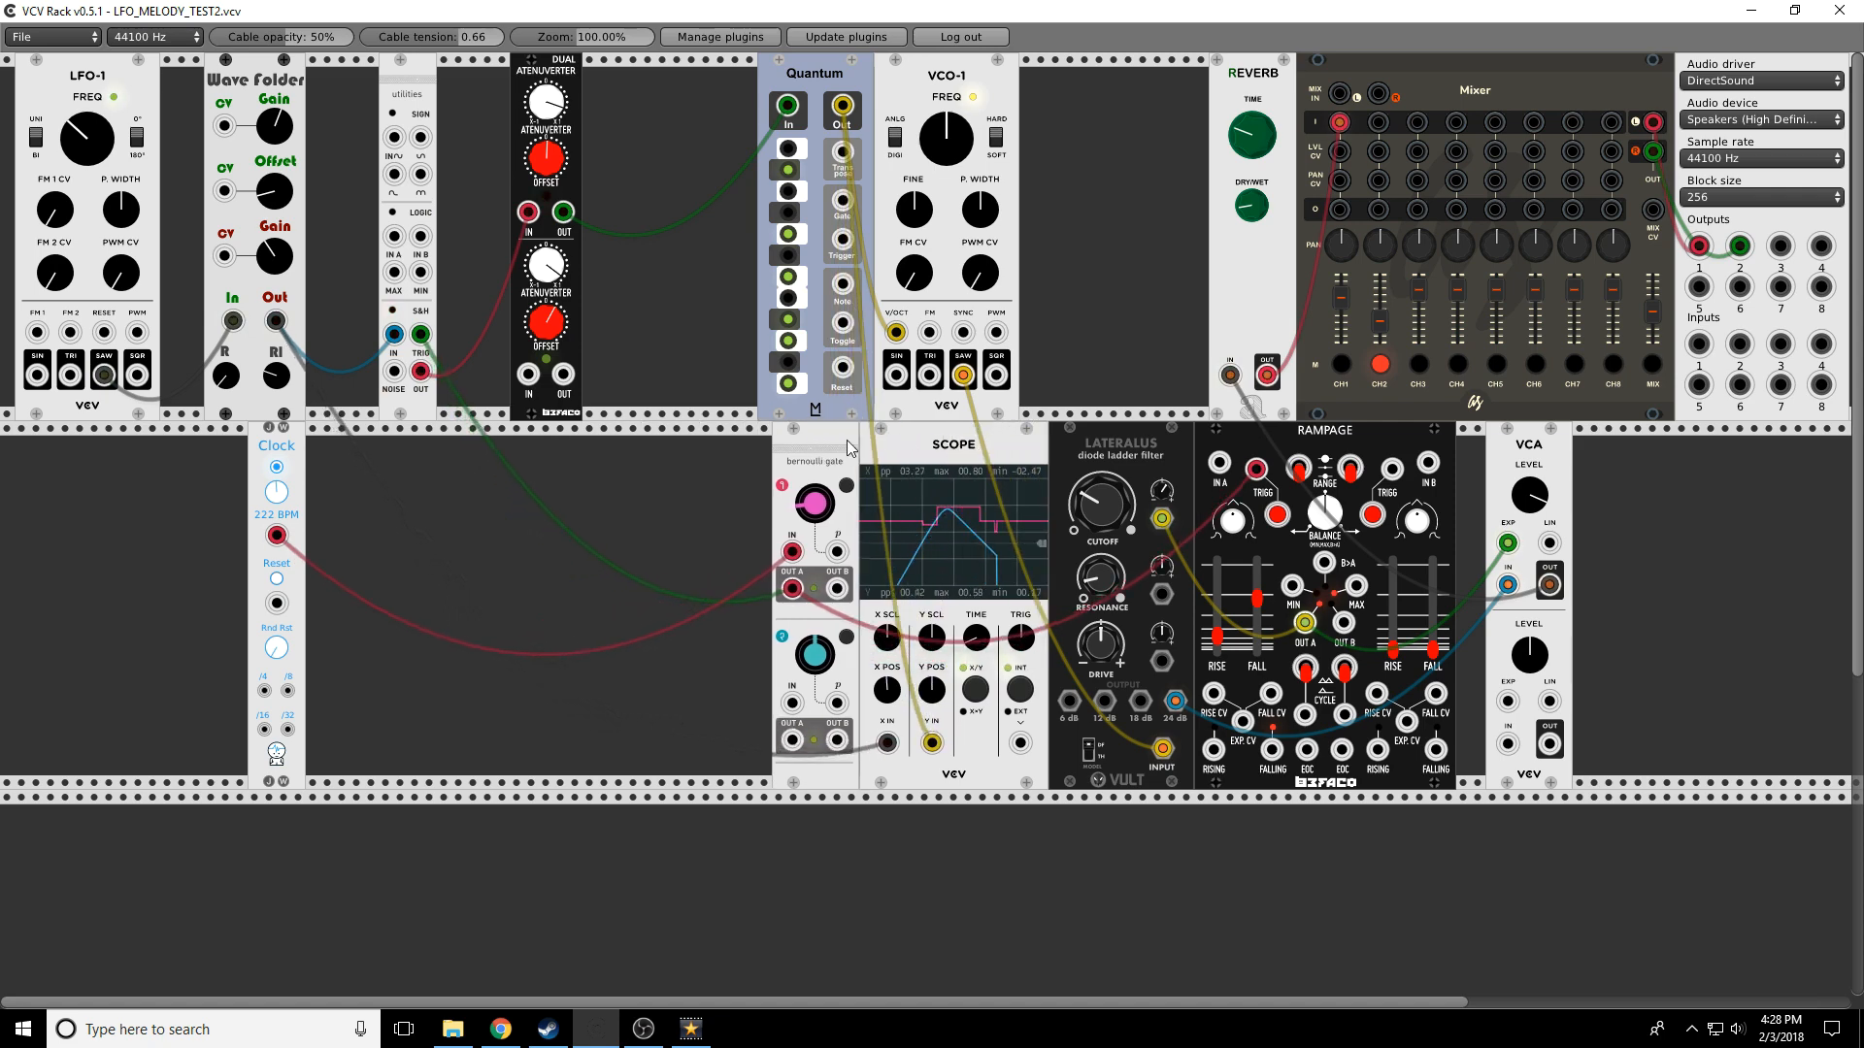
{"action": "left_click_drag", "start_coordinate": [298, 458], "coordinate": [768, 445]}
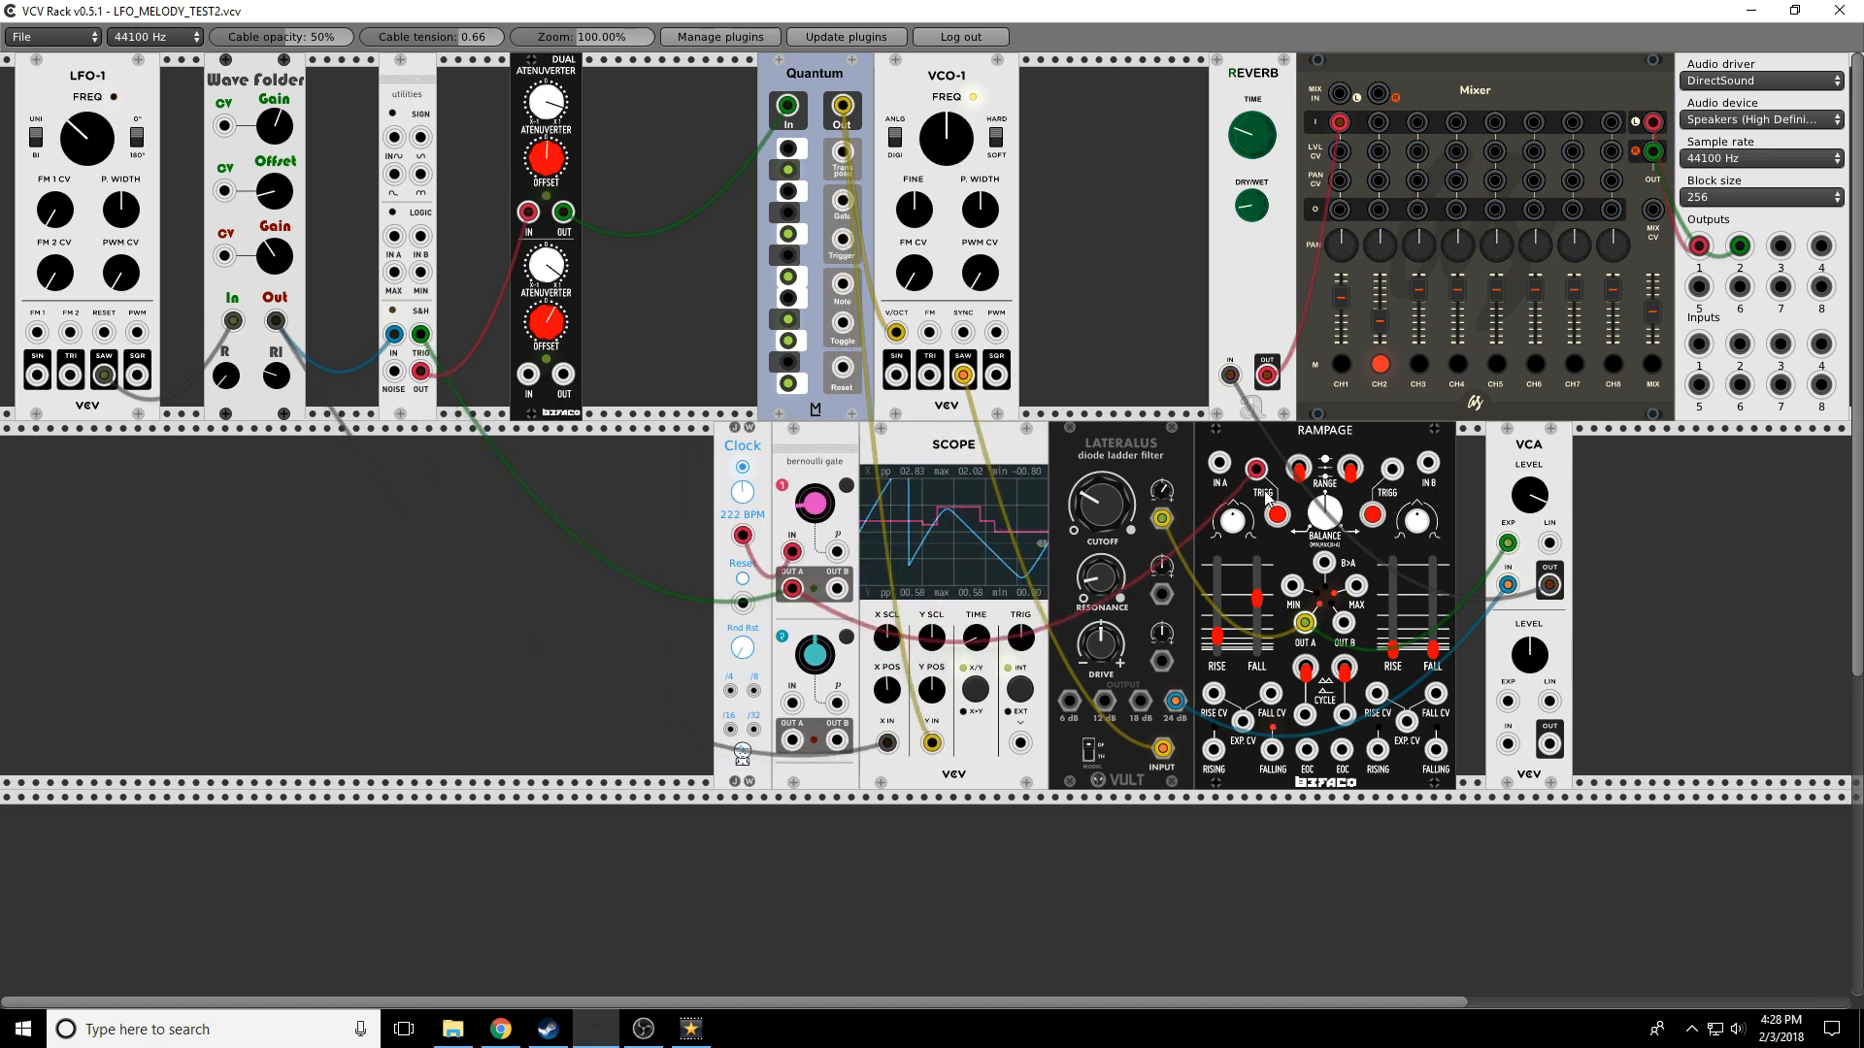
Mute mixer channel 1 and duplicate the Rampage module into the free space at the start of the lower row
{"action": "left_click", "coordinate": [1343, 368]}
{"action": "right_click", "coordinate": [1374, 436]}
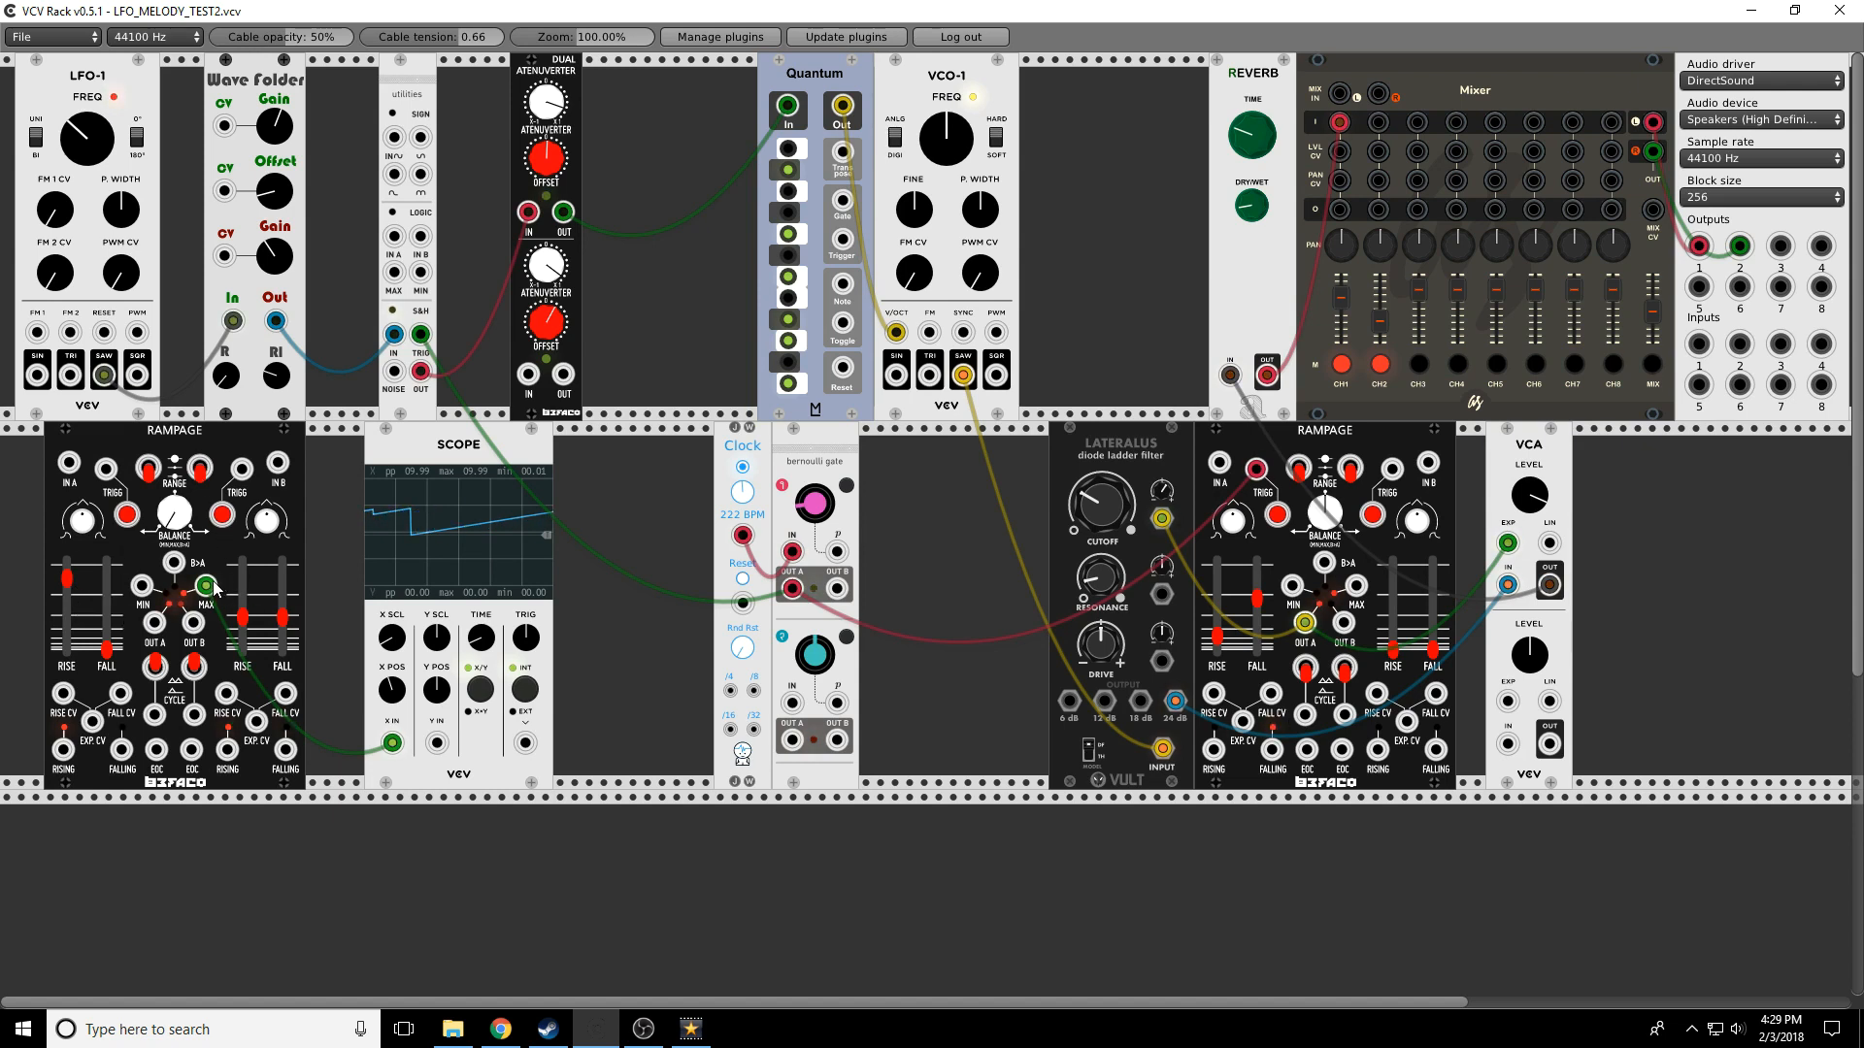
Compare the new Rampage's Out A, Out B and Max outputs on the scope by moving the scope's cable between them
{"action": "left_click_drag", "start_coordinate": [208, 588], "coordinate": [154, 622]}
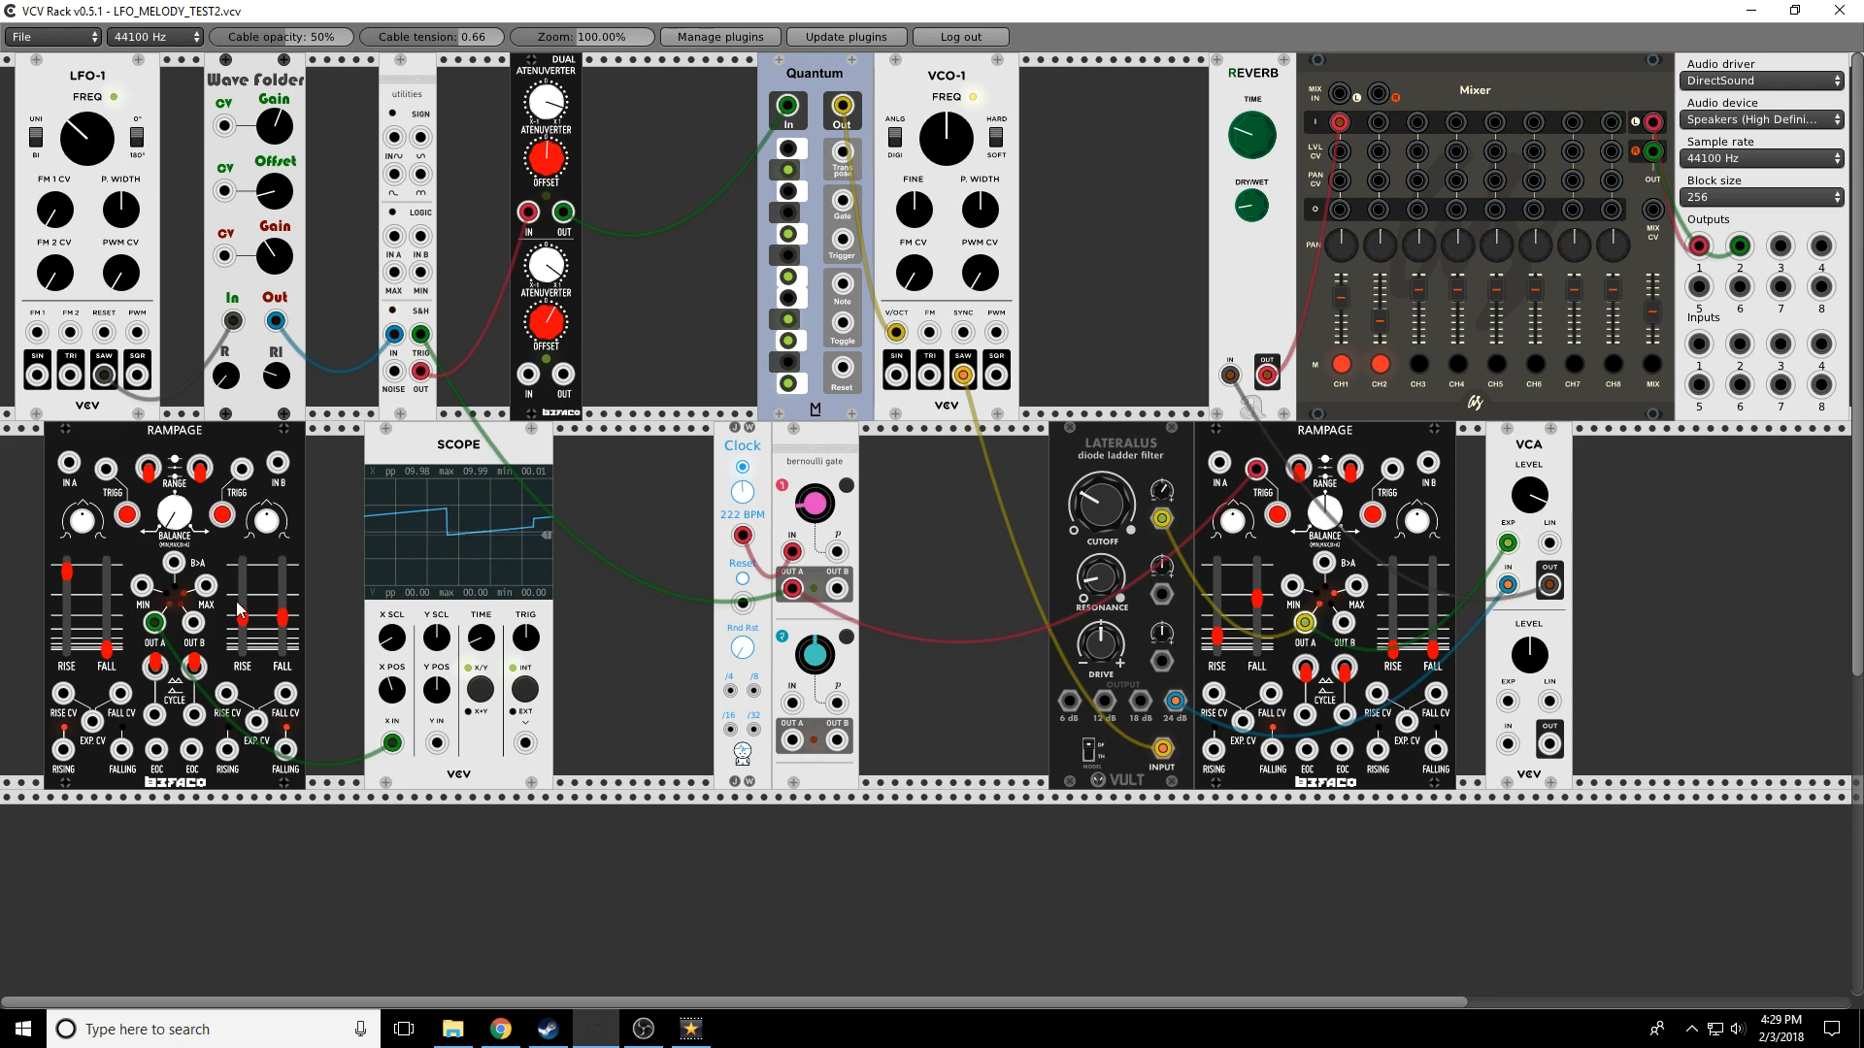
{"action": "left_click_drag", "start_coordinate": [154, 630], "coordinate": [196, 625]}
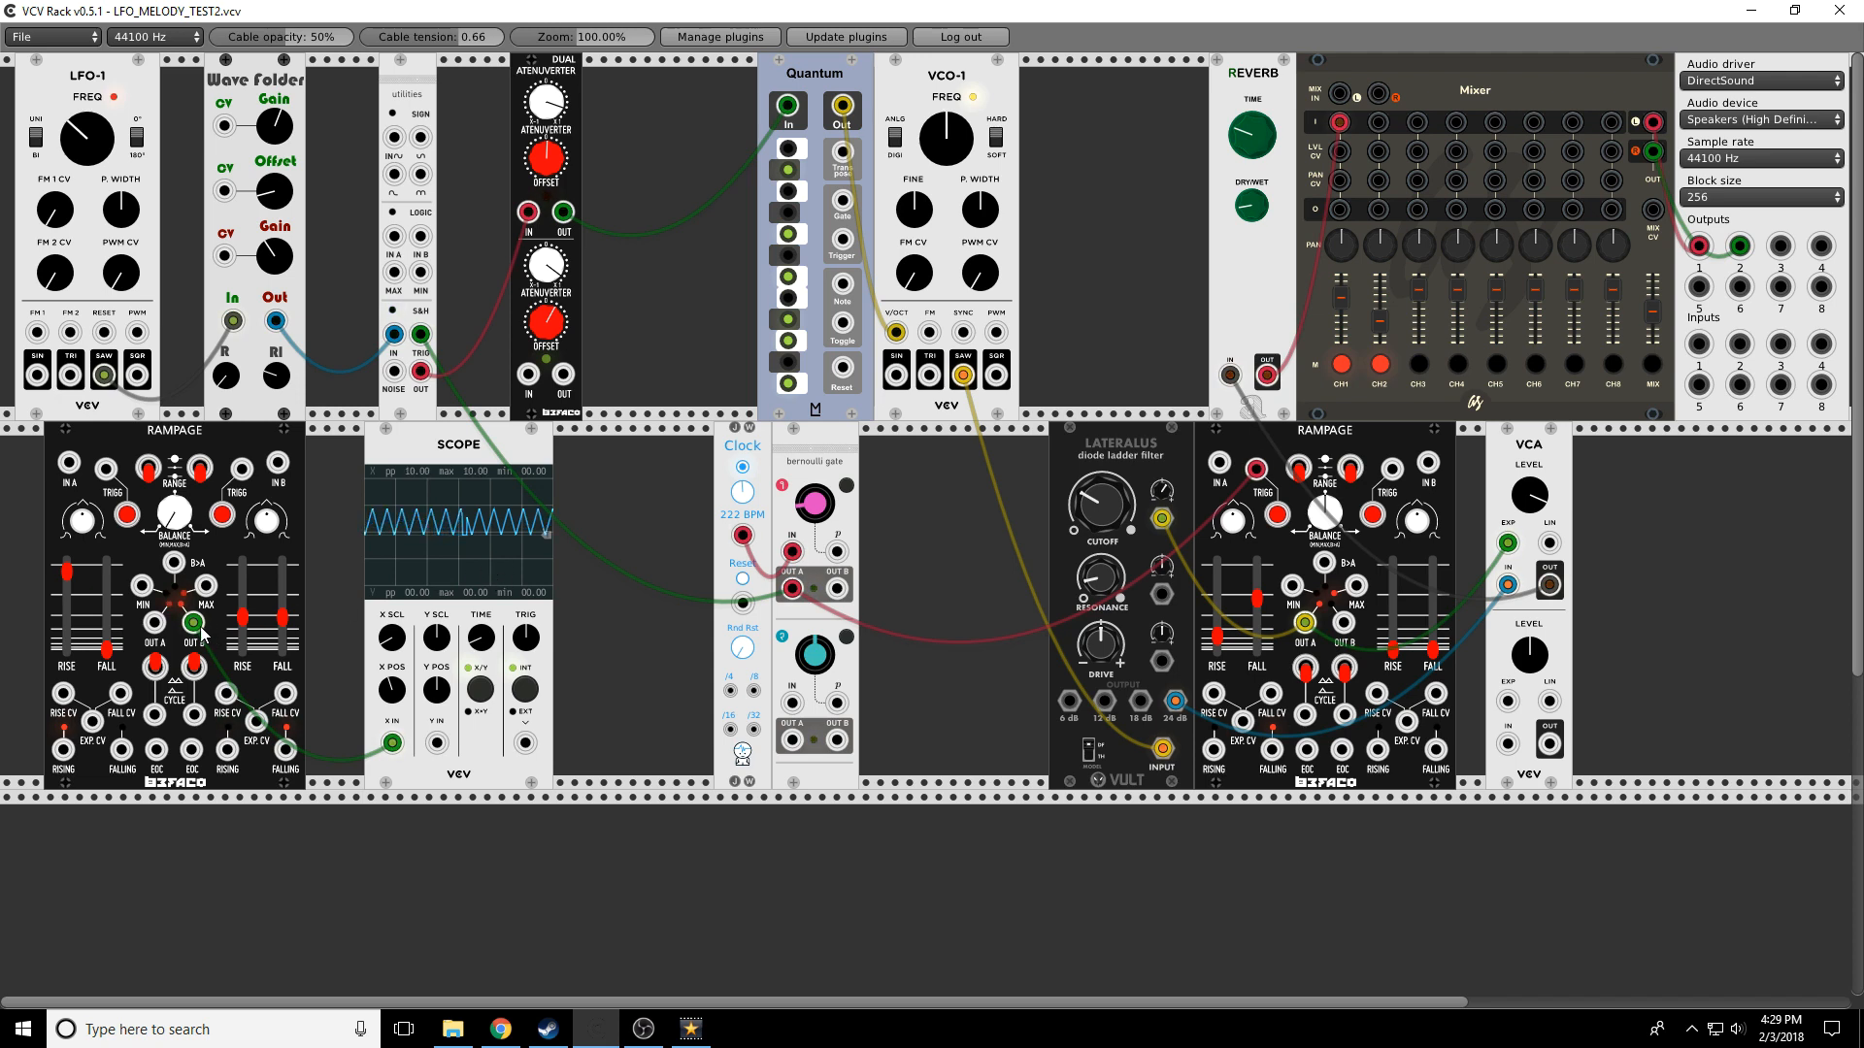
{"action": "left_click_drag", "start_coordinate": [197, 627], "coordinate": [215, 588]}
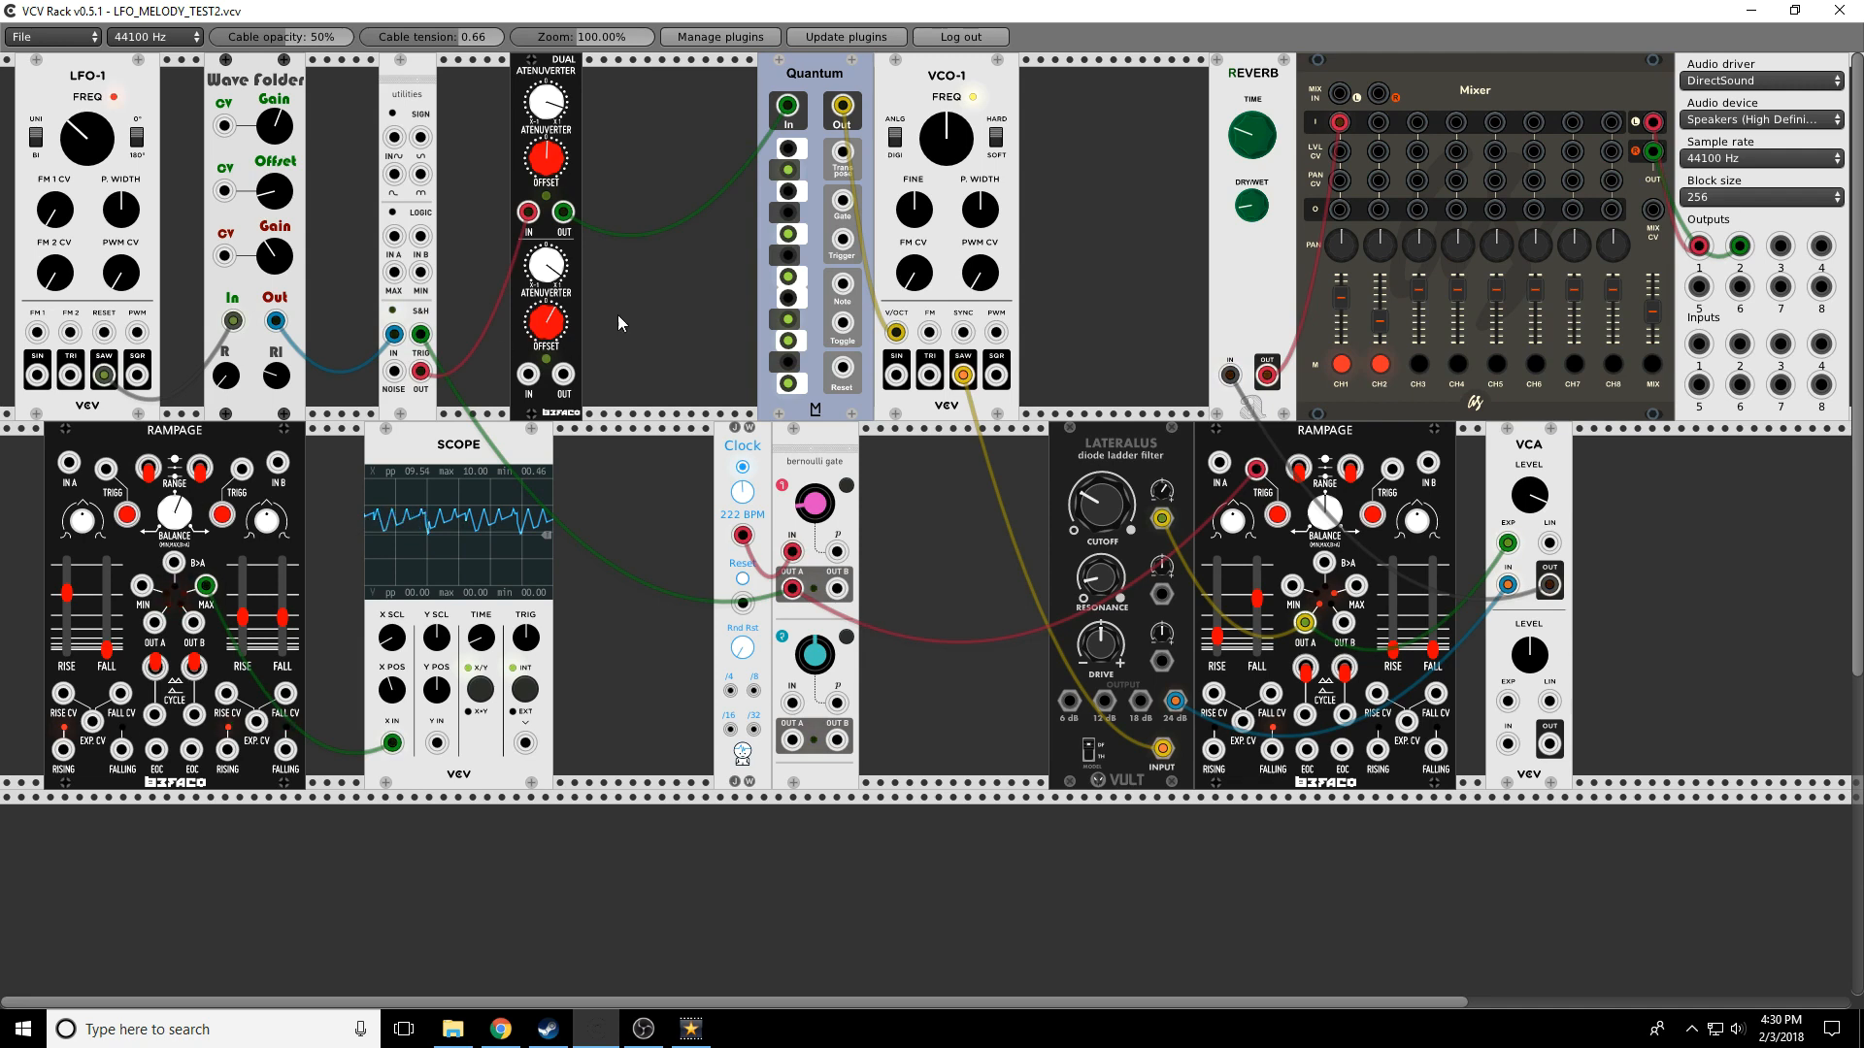
Patch the new Rampage's Max output directly into VCO-1's V/OCT input, then unmute mixer channel 1 and lower its level
{"action": "left_click_drag", "start_coordinate": [895, 334], "coordinate": [205, 585]}
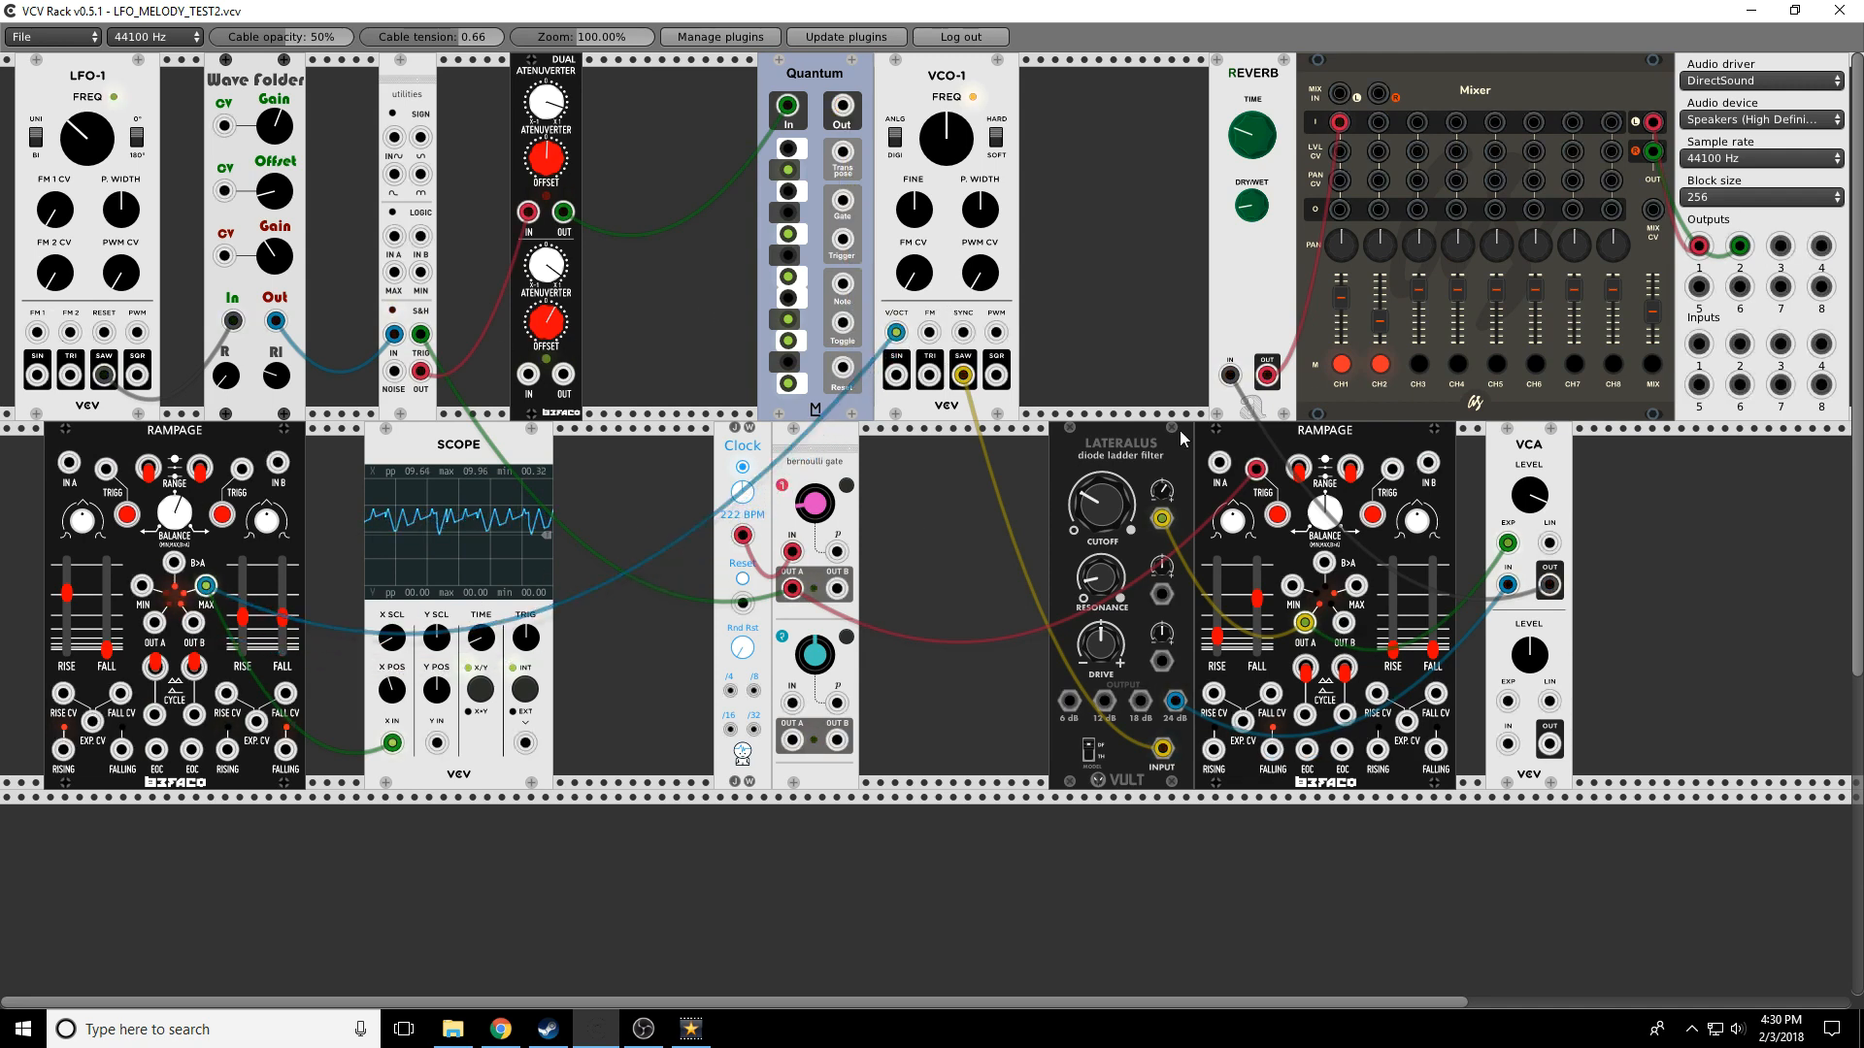
{"action": "left_click", "coordinate": [1339, 371]}
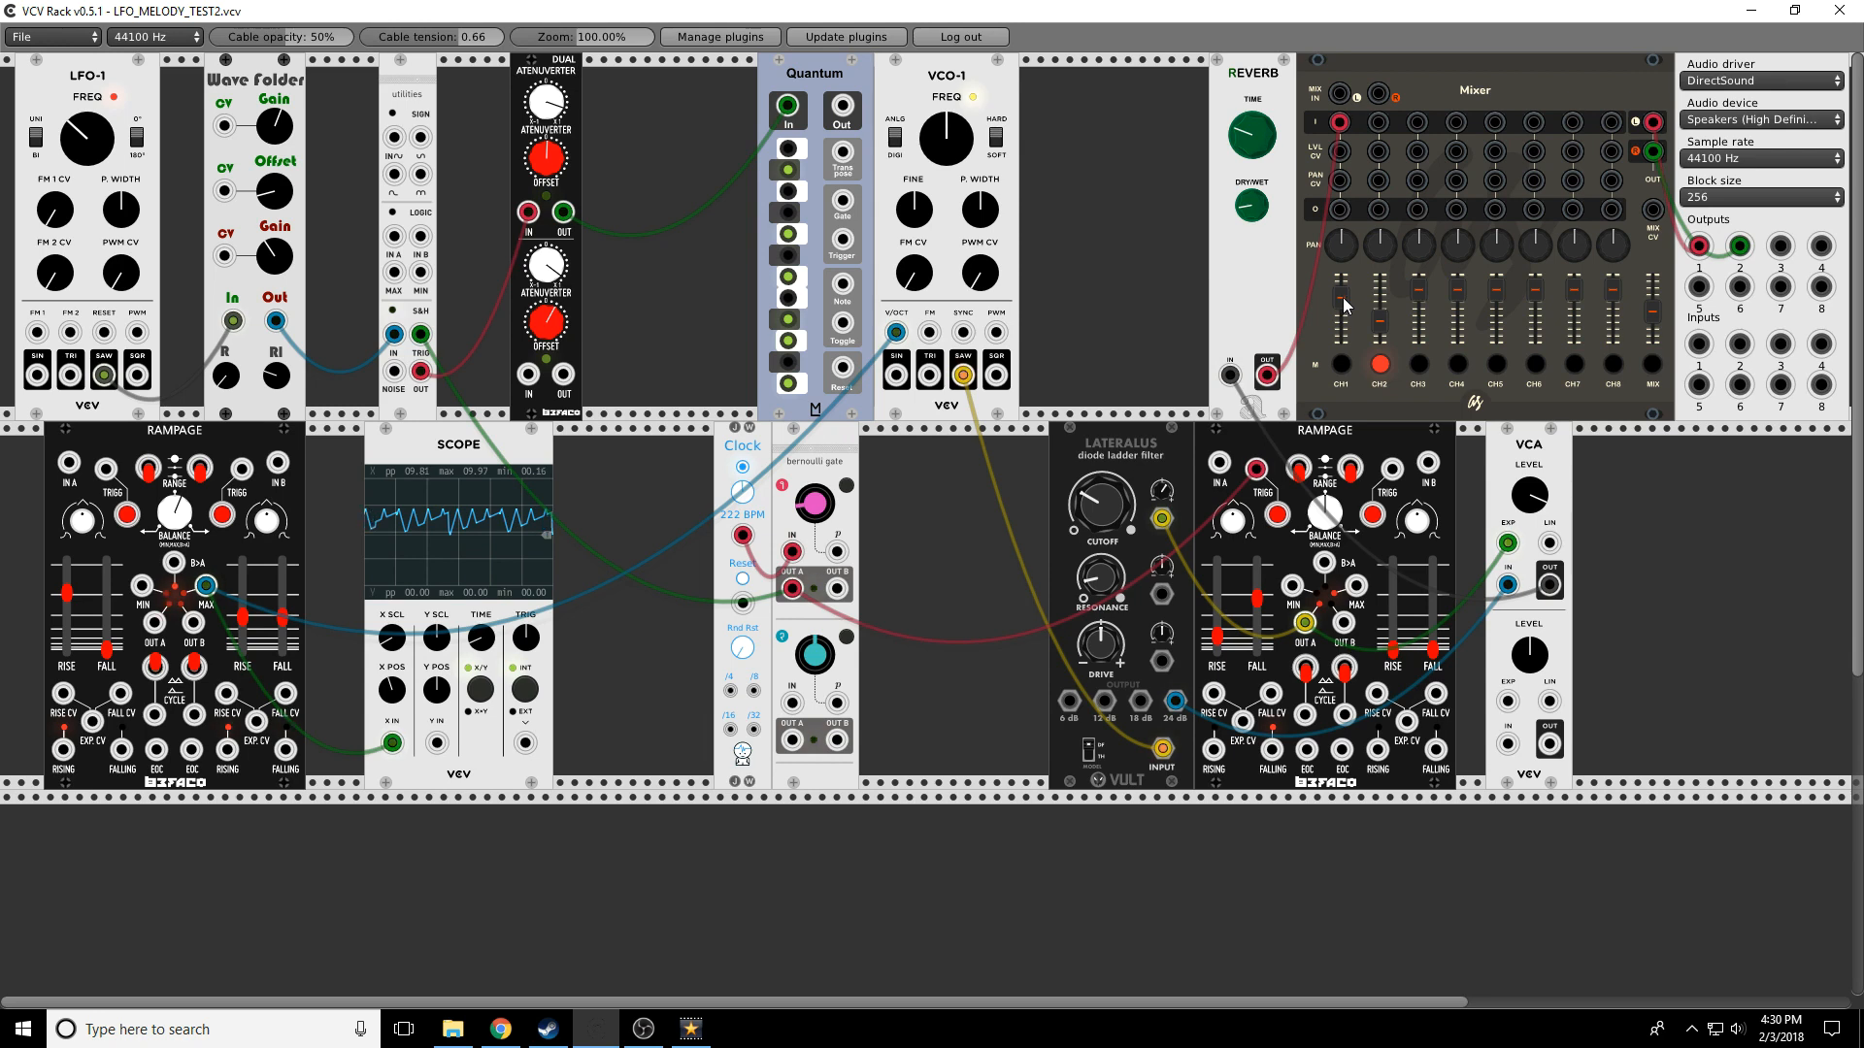
{"action": "left_click_drag", "start_coordinate": [1344, 298], "coordinate": [1344, 305]}
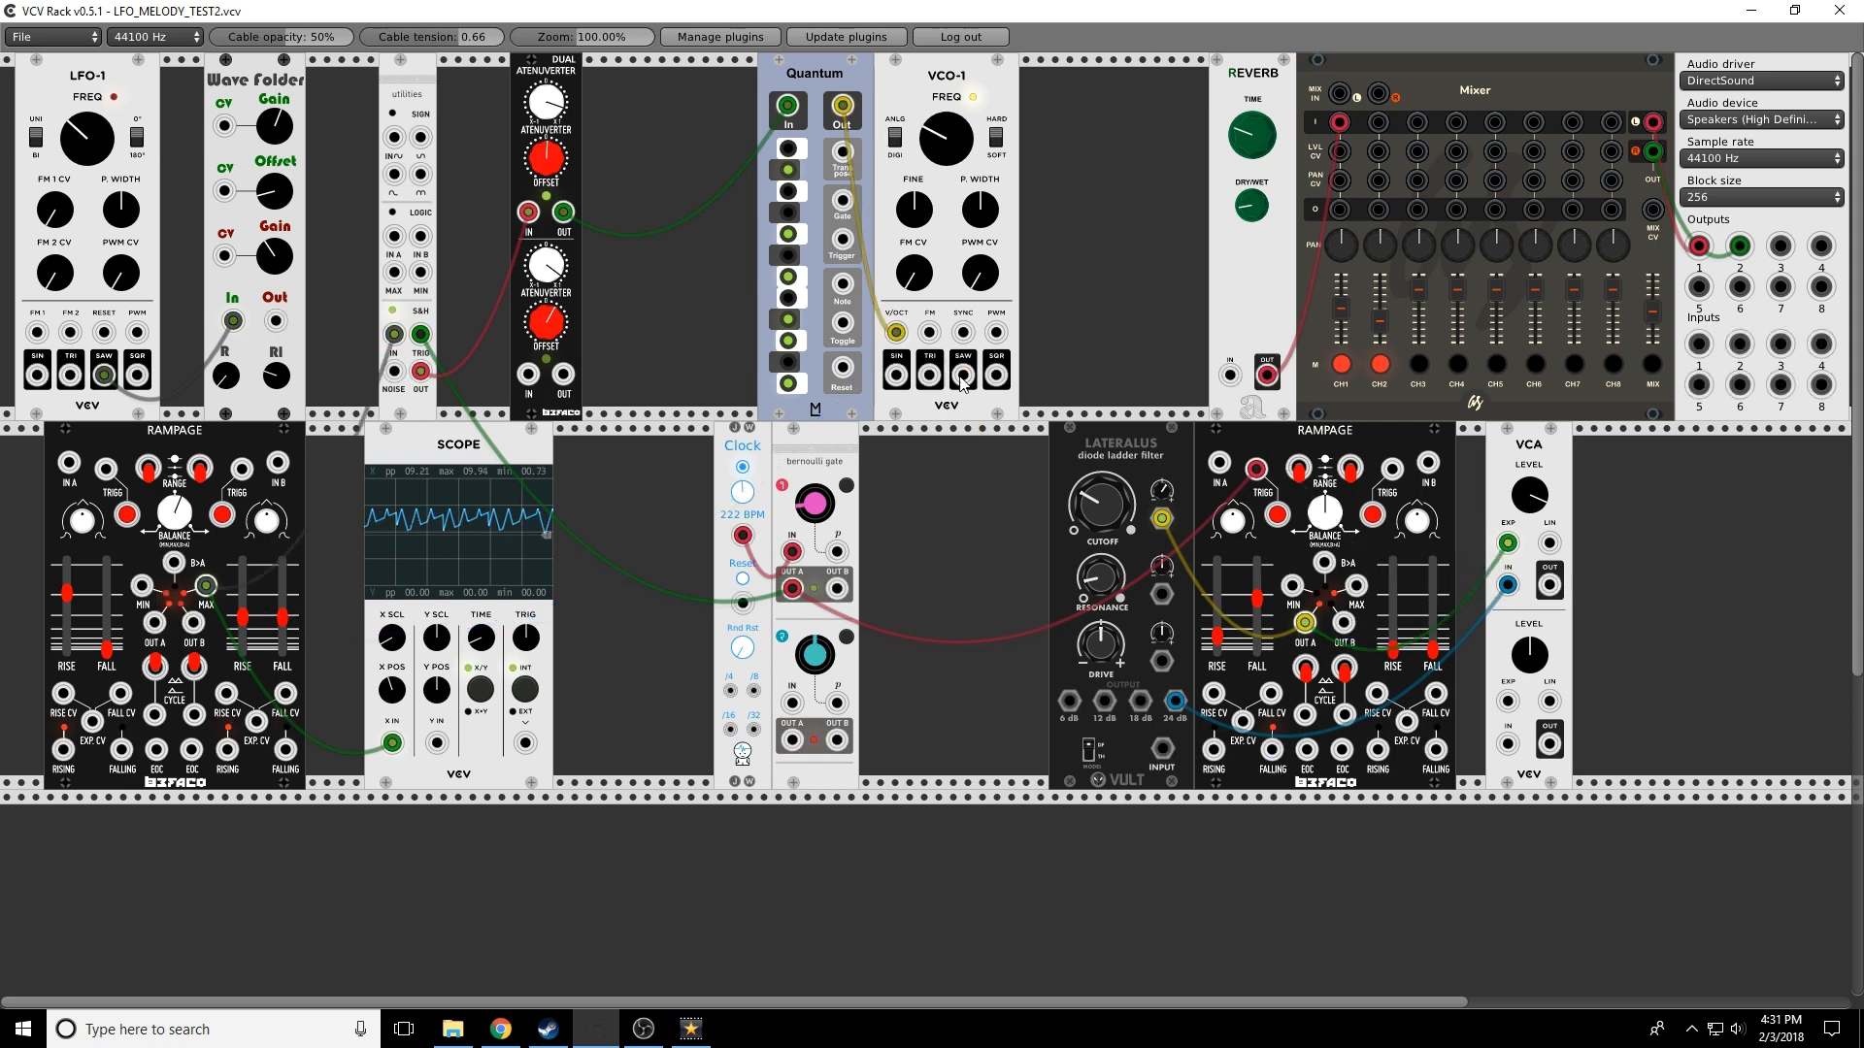
Patch VCO-1's saw output into Lateralus's input and the VCA's output into the Reverb, and unmute mixer channel 1
{"action": "left_click_drag", "start_coordinate": [963, 378], "coordinate": [1161, 749]}
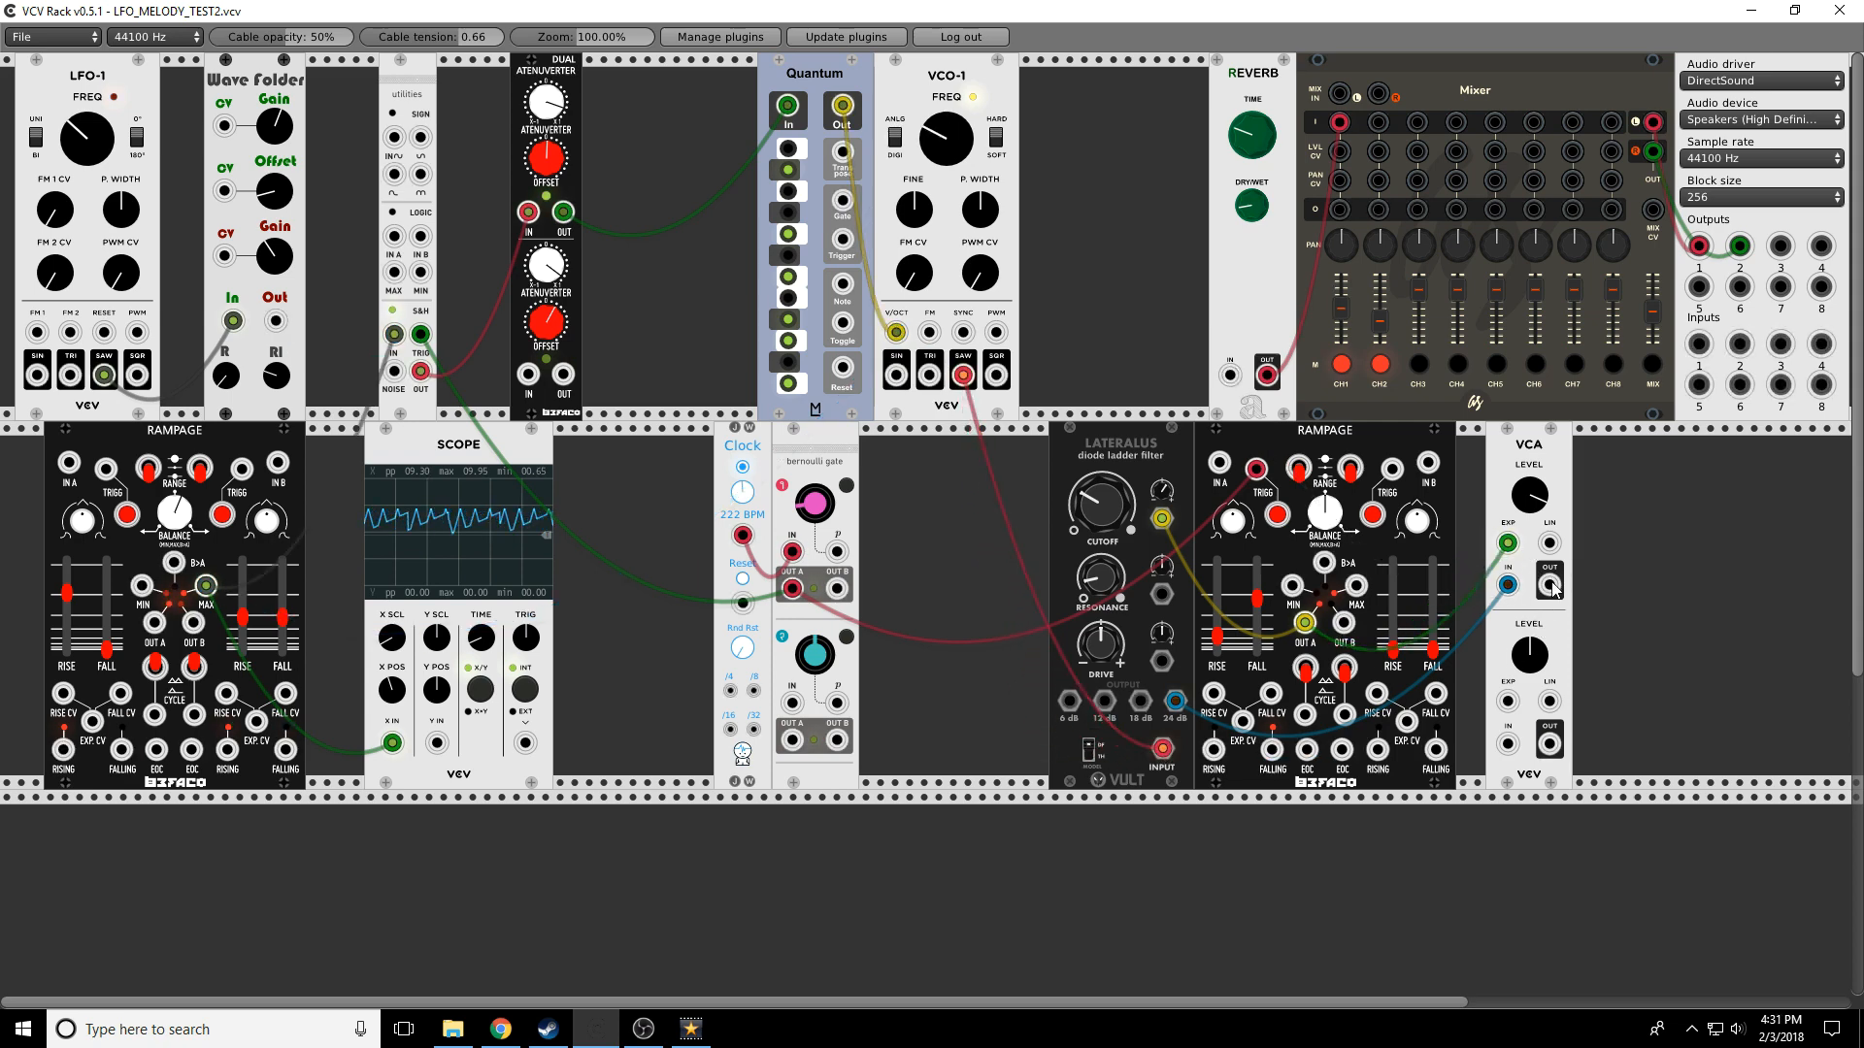
{"action": "left_click_drag", "start_coordinate": [1549, 584], "coordinate": [1229, 375]}
{"action": "left_click", "coordinate": [1341, 364]}
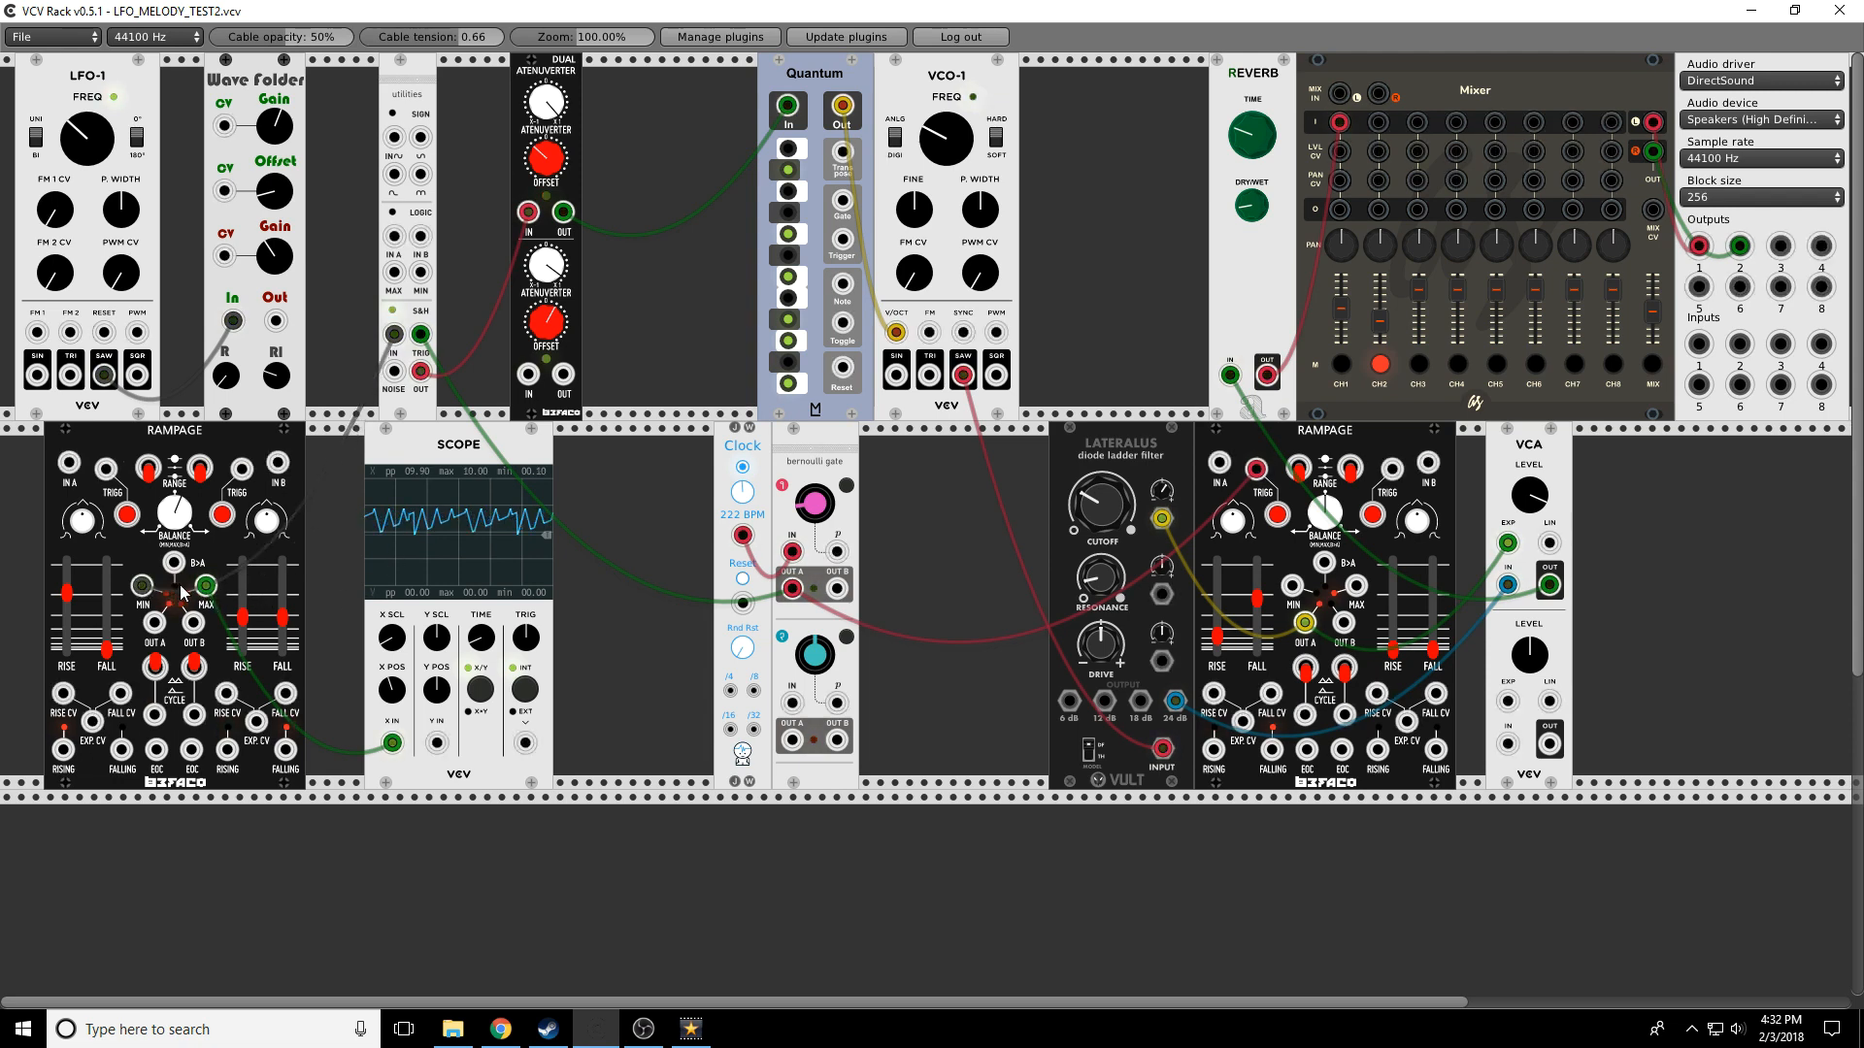
Move the scope cable from the new Rampage's Max output to its Min output, and adjust its side A shape knob
{"action": "left_click_drag", "start_coordinate": [206, 586], "coordinate": [142, 586]}
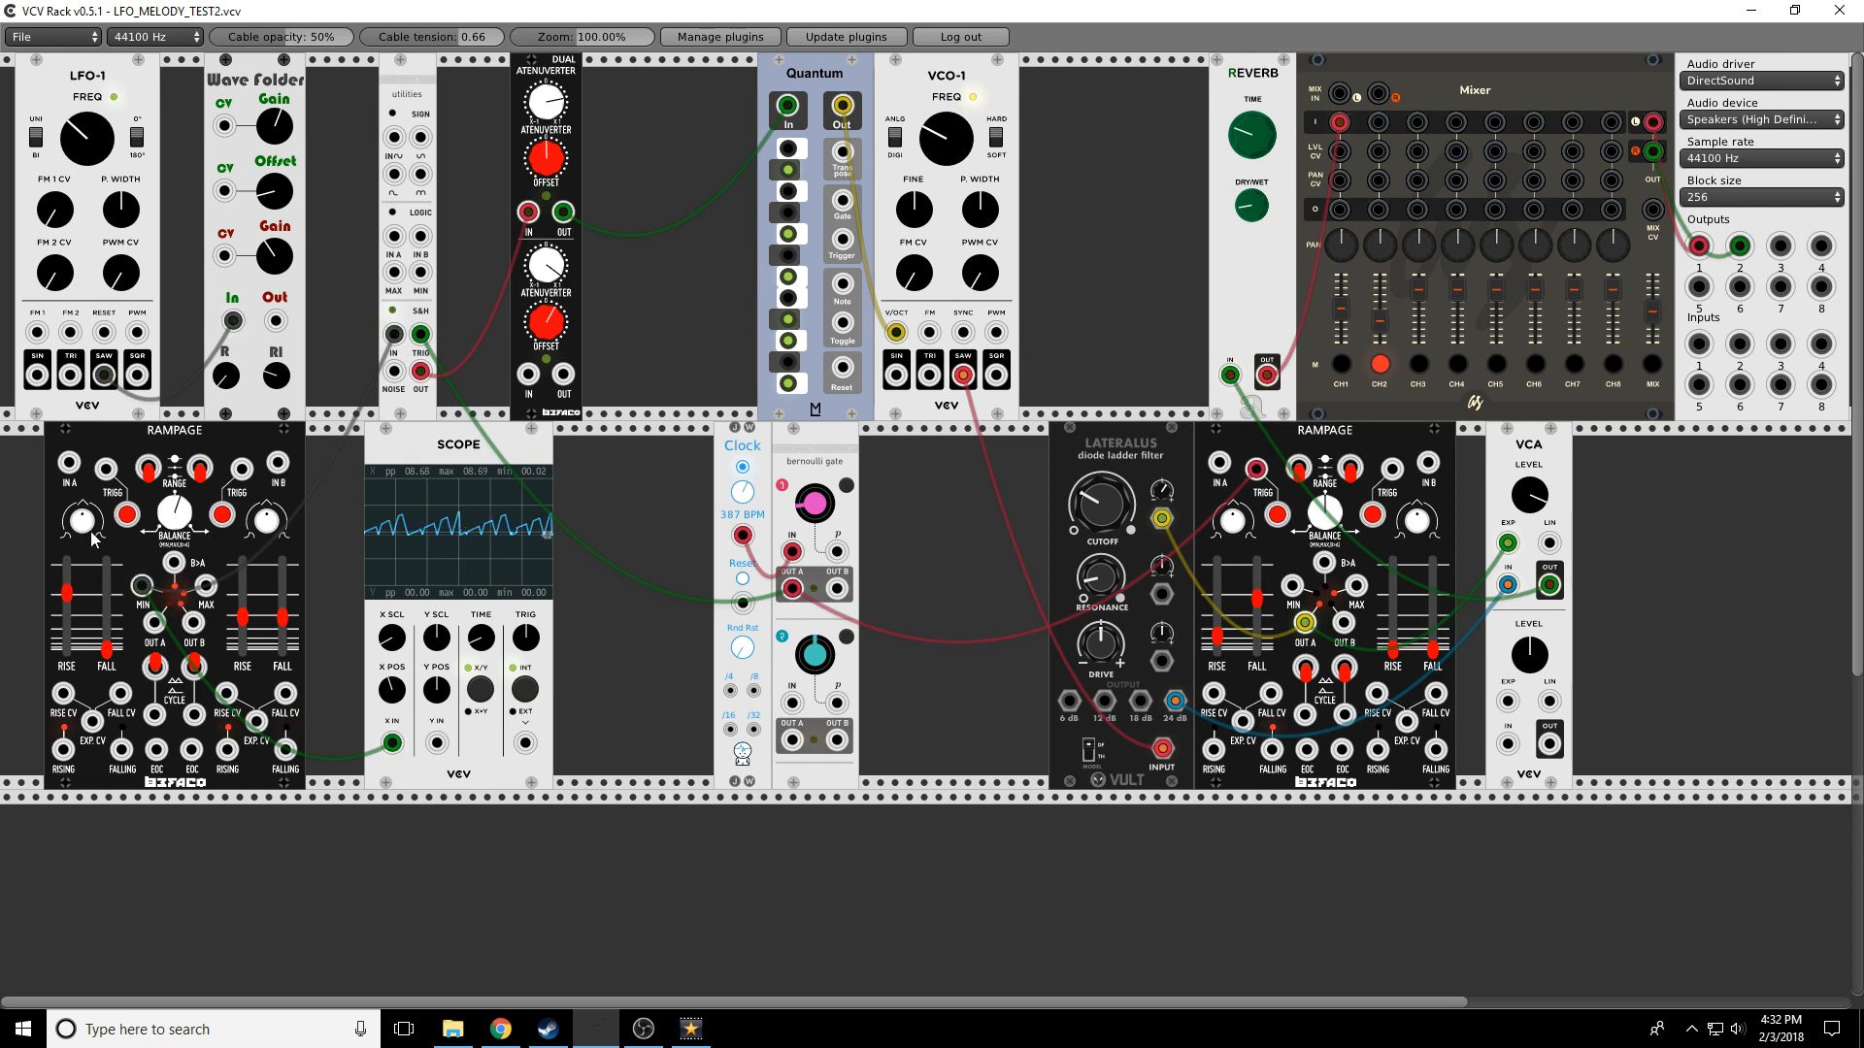
{"action": "left_click_drag", "start_coordinate": [85, 529], "coordinate": [85, 507]}
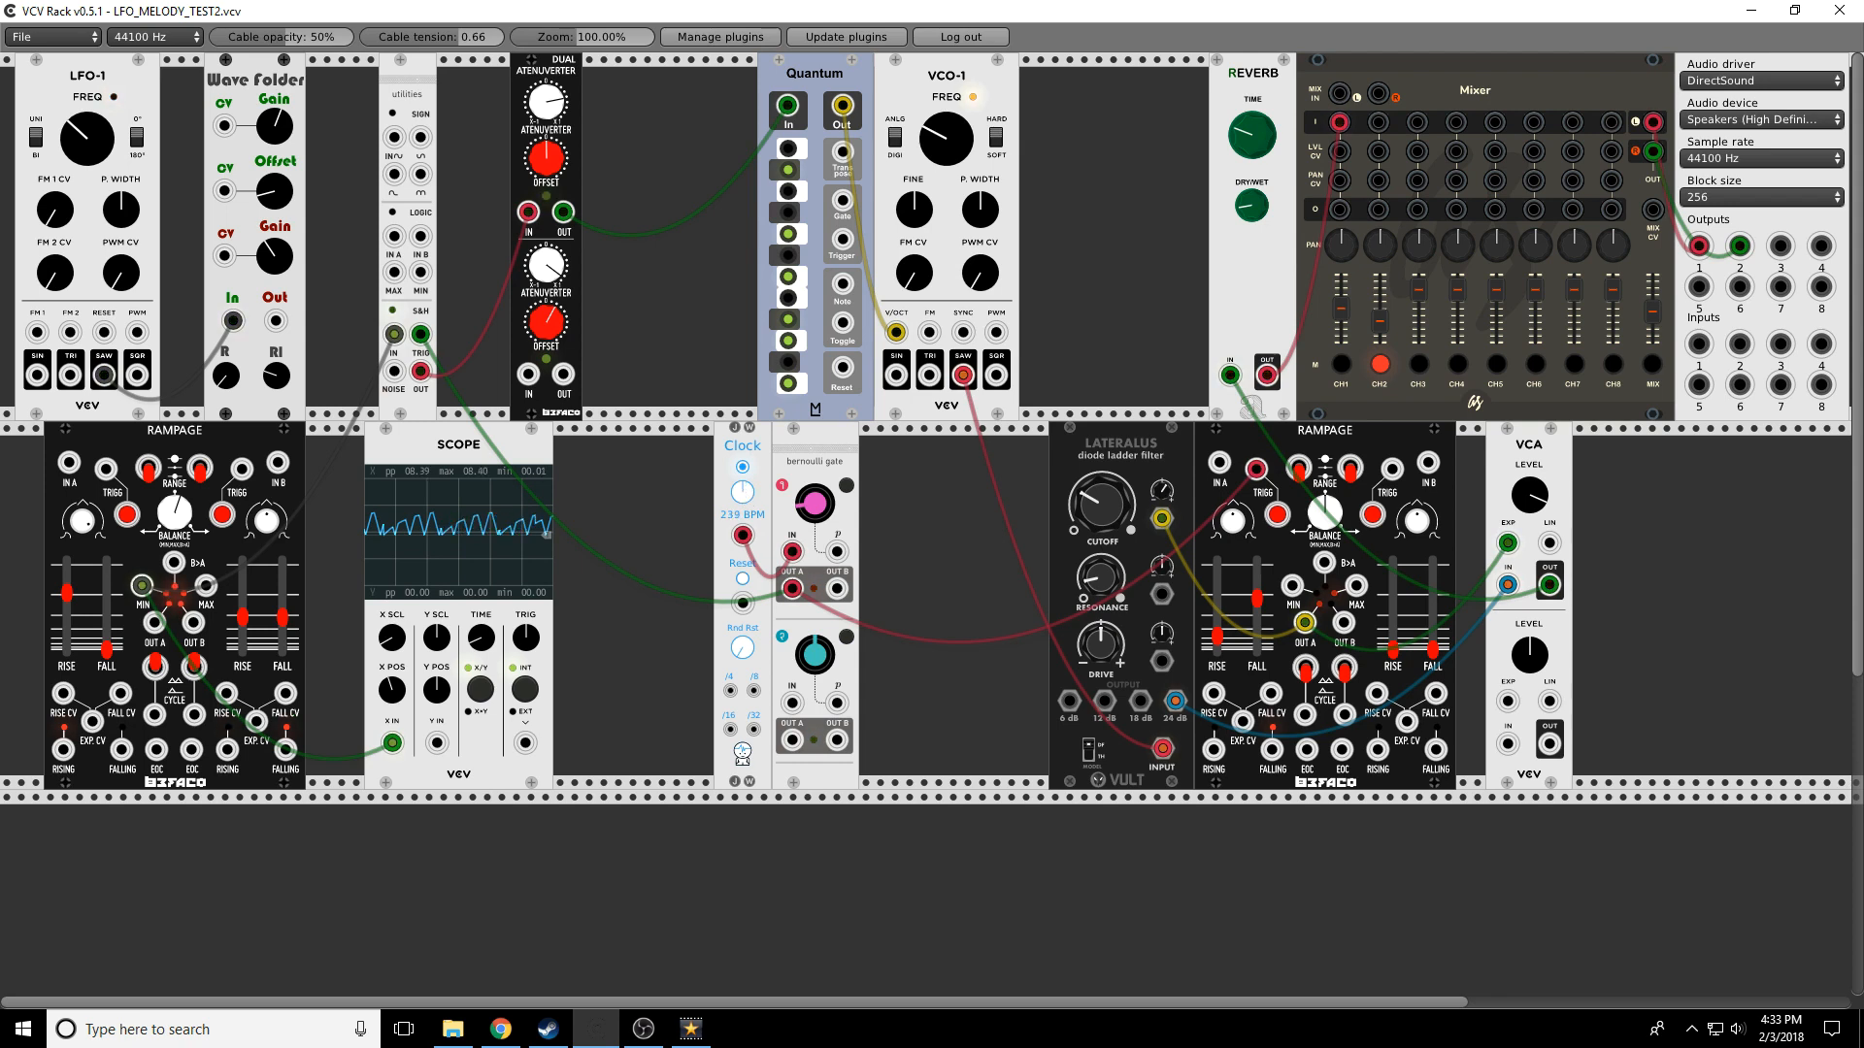
Set the clock to 239 BPM and raise the side A Fall slider on the Rampage beside the VCA
{"action": "left_click_drag", "start_coordinate": [744, 493], "coordinate": [747, 496]}
{"action": "left_click_drag", "start_coordinate": [1259, 604], "coordinate": [1259, 587]}
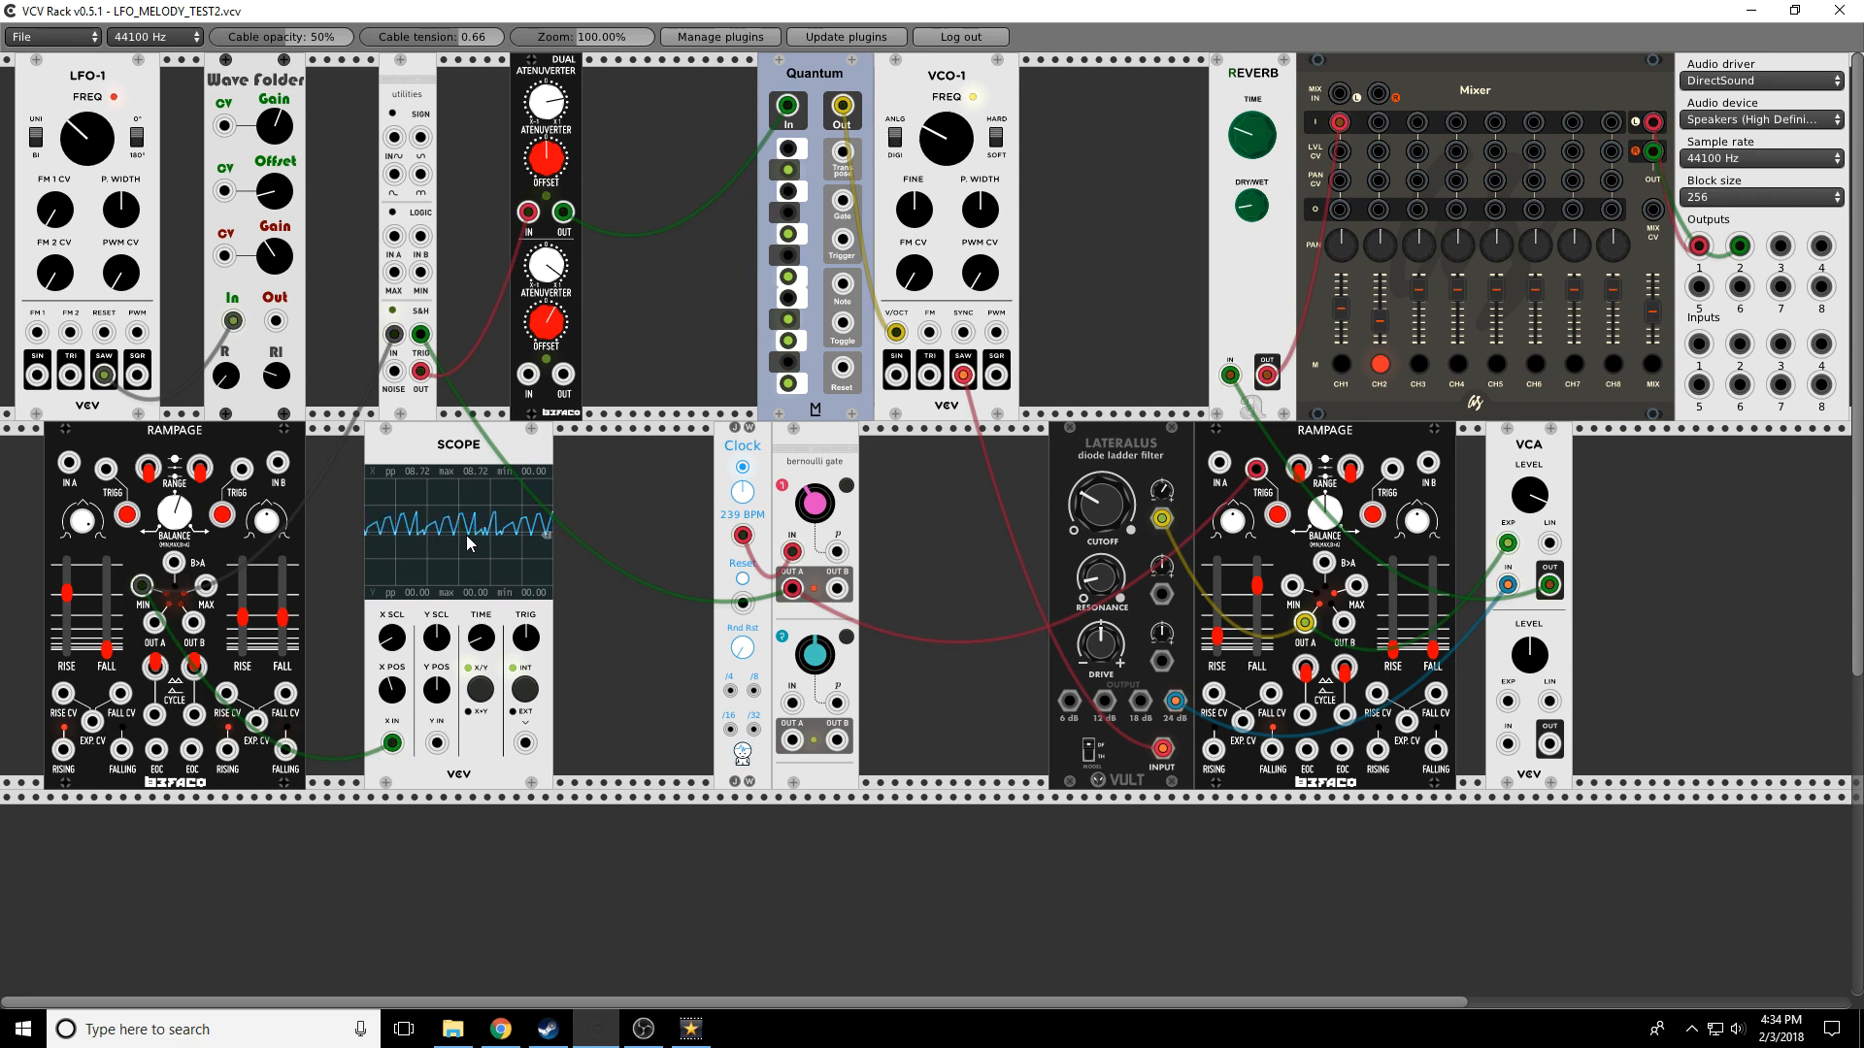
Change Quantum's scale by toggling its third, fourth and fifth lowest note buttons
{"action": "left_click", "coordinate": [789, 341]}
{"action": "left_click", "coordinate": [789, 319]}
{"action": "left_click", "coordinate": [789, 298]}
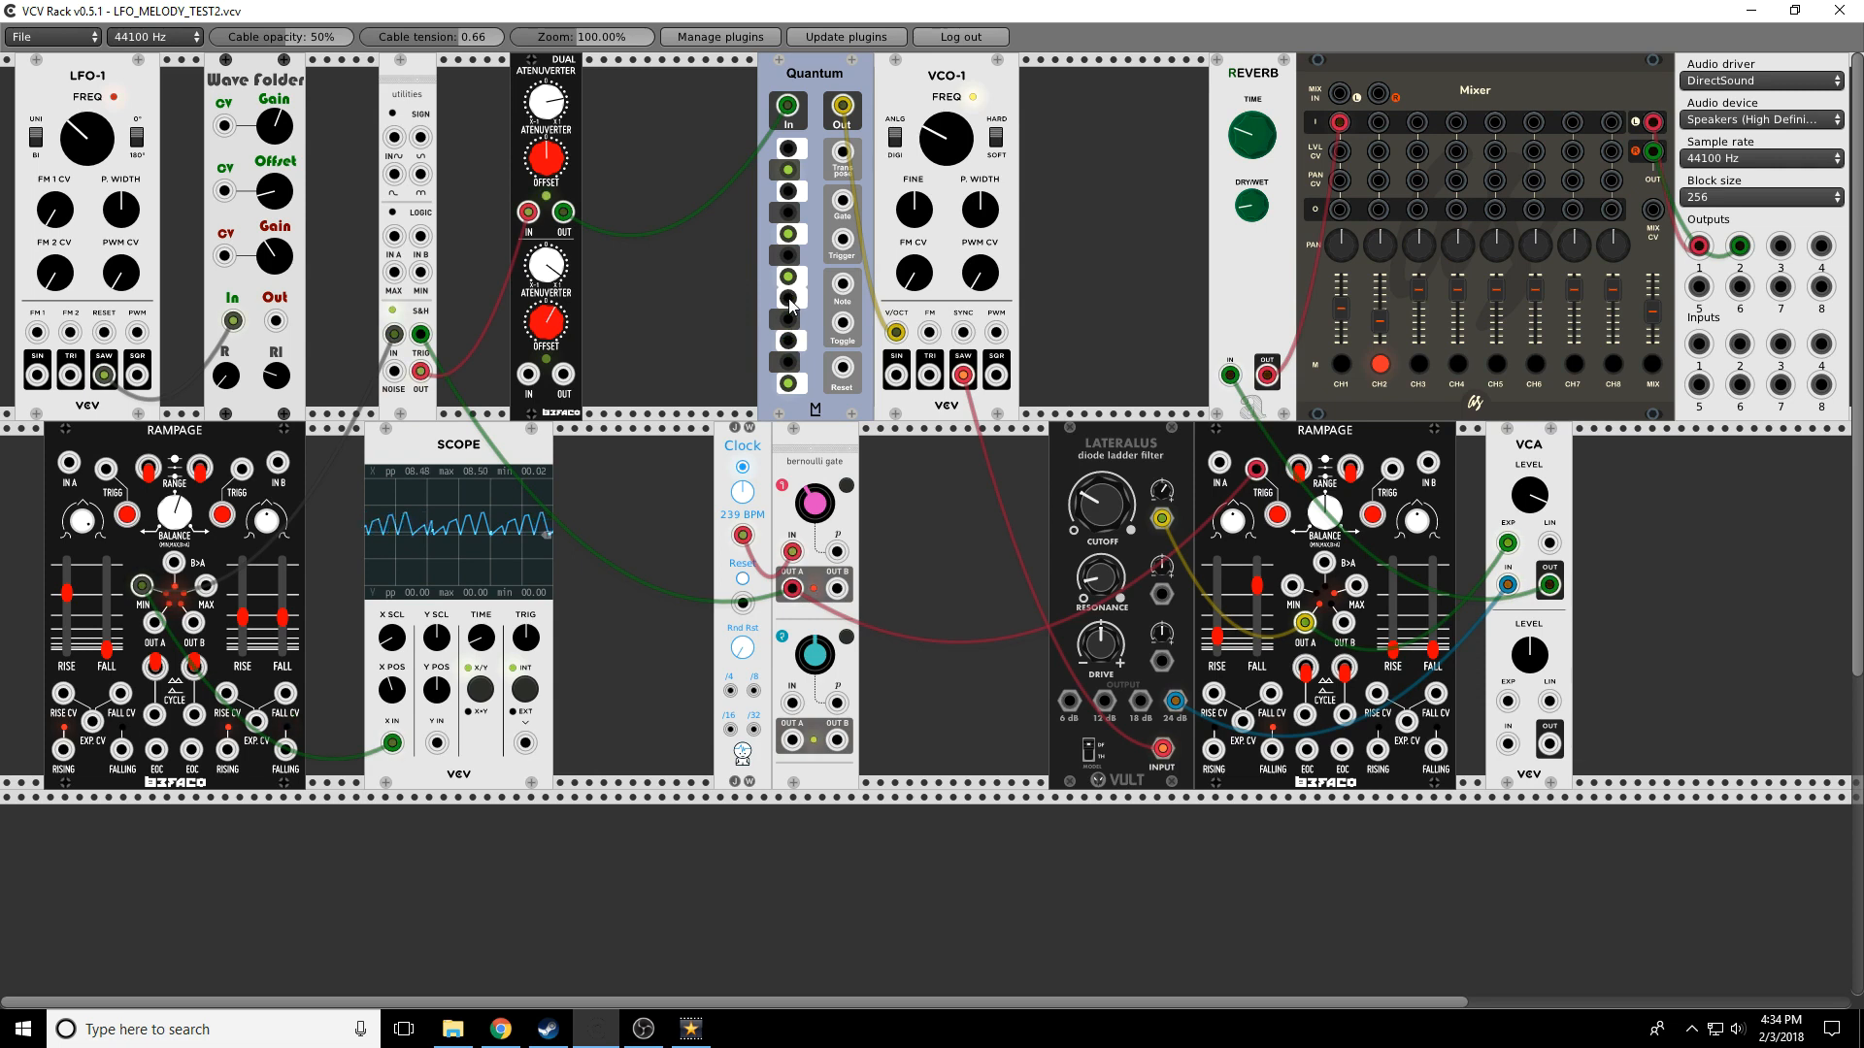
Enable the fourth-highest note in Quantum's scale and disable the fifth-highest
{"action": "left_click", "coordinate": [789, 213]}
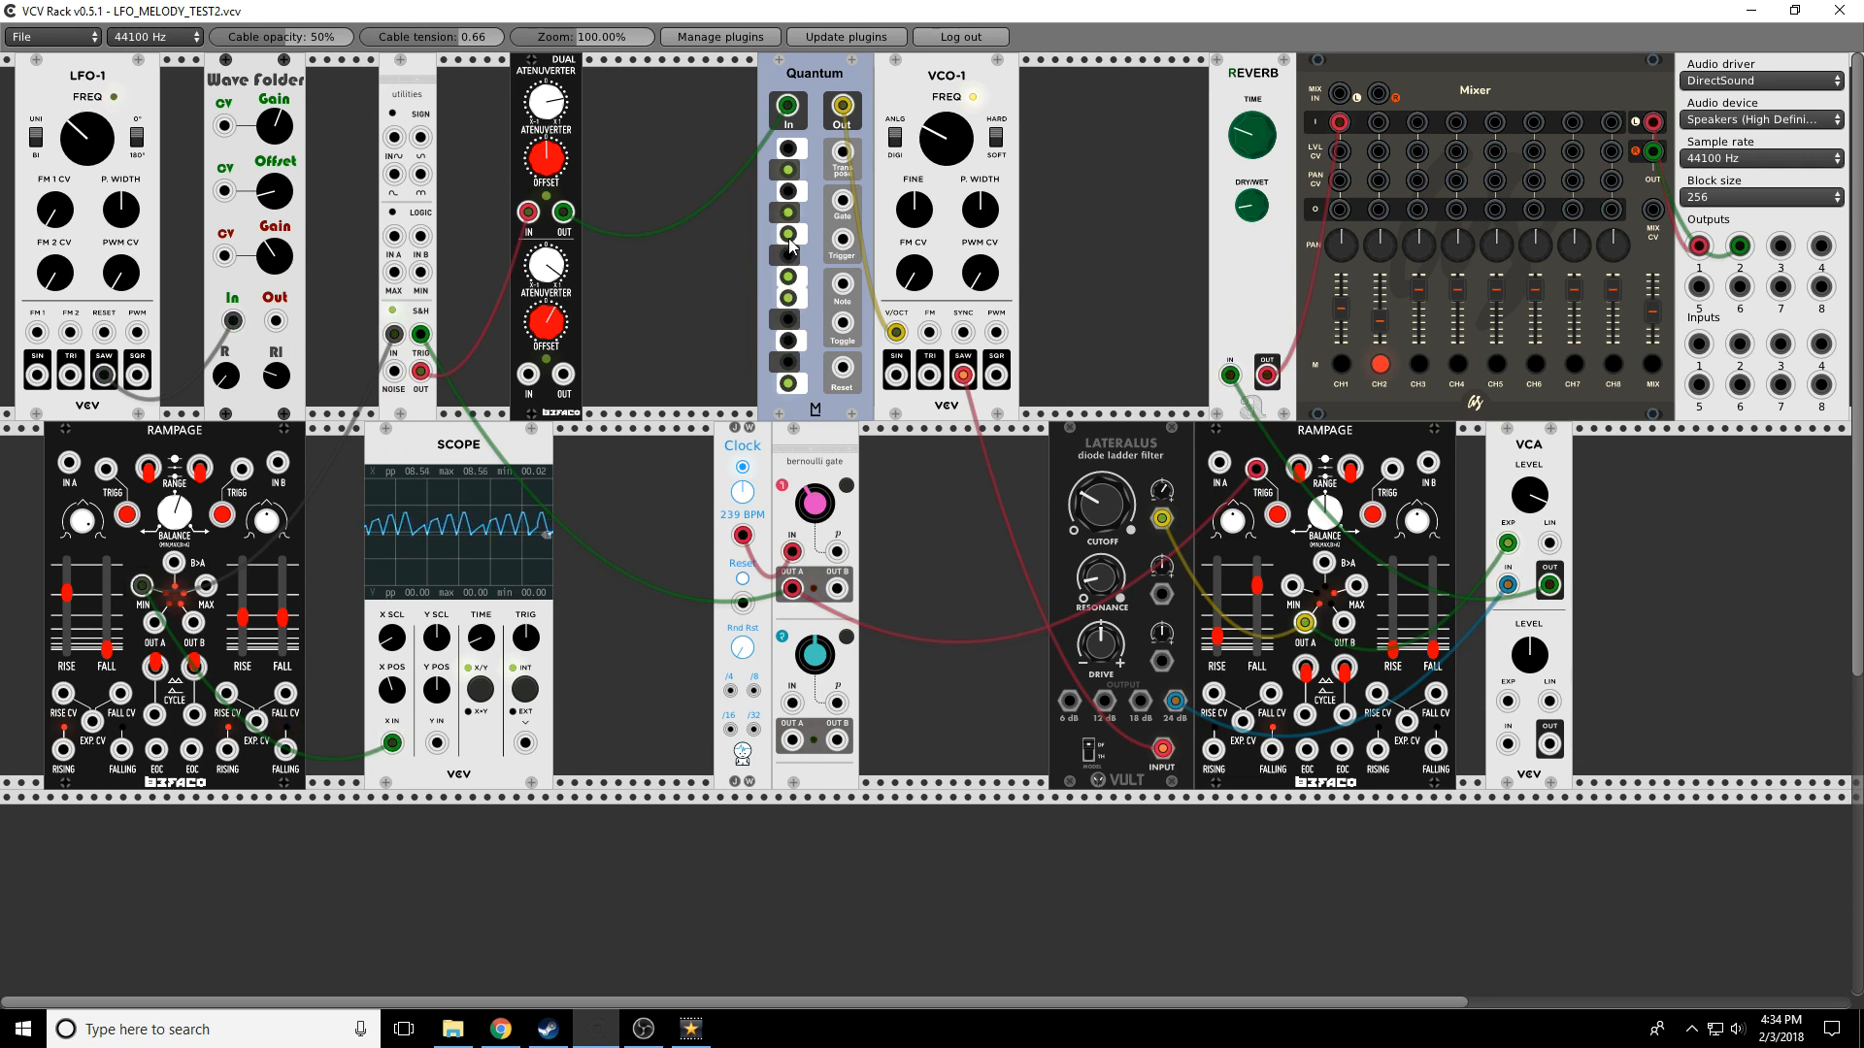
{"action": "left_click", "coordinate": [789, 235]}
Try Quantum's highest note in place of the second-highest, and restore the previous selection
{"action": "left_click", "coordinate": [789, 148]}
{"action": "left_click", "coordinate": [788, 169]}
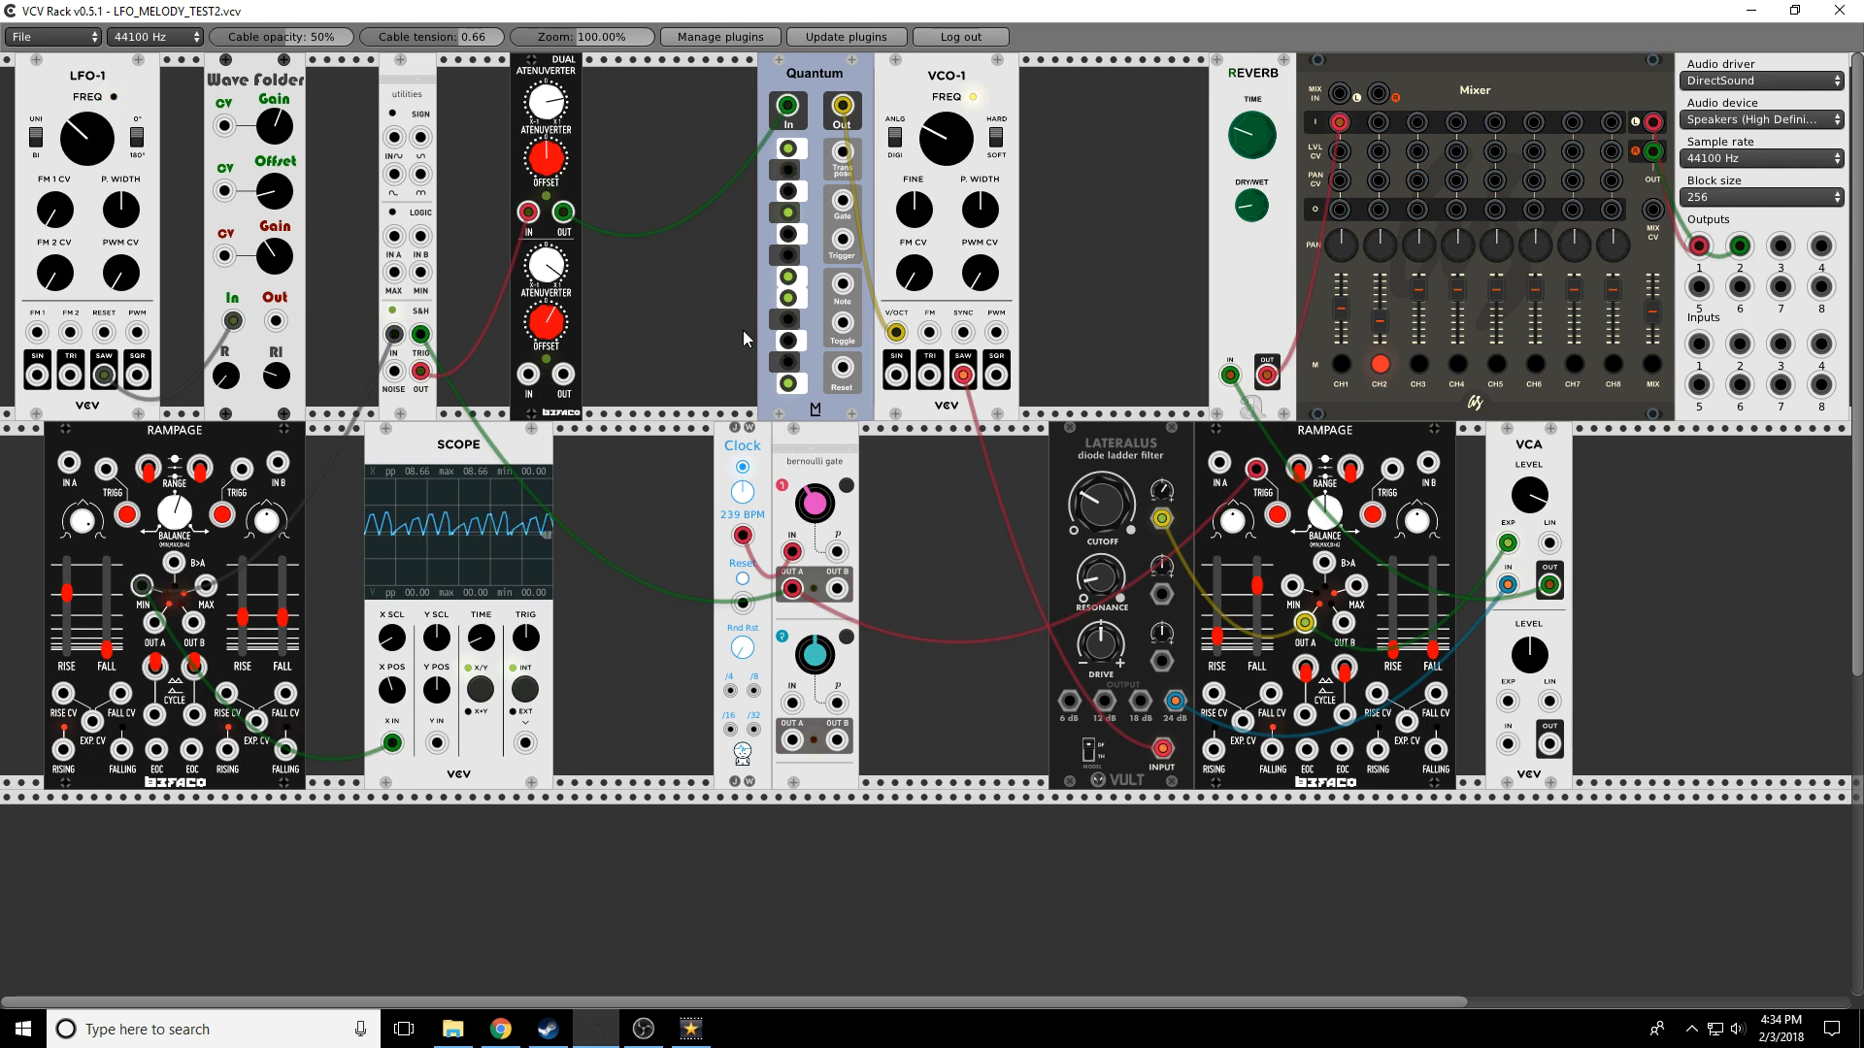
{"action": "left_click", "coordinate": [788, 169]}
{"action": "left_click", "coordinate": [788, 148]}
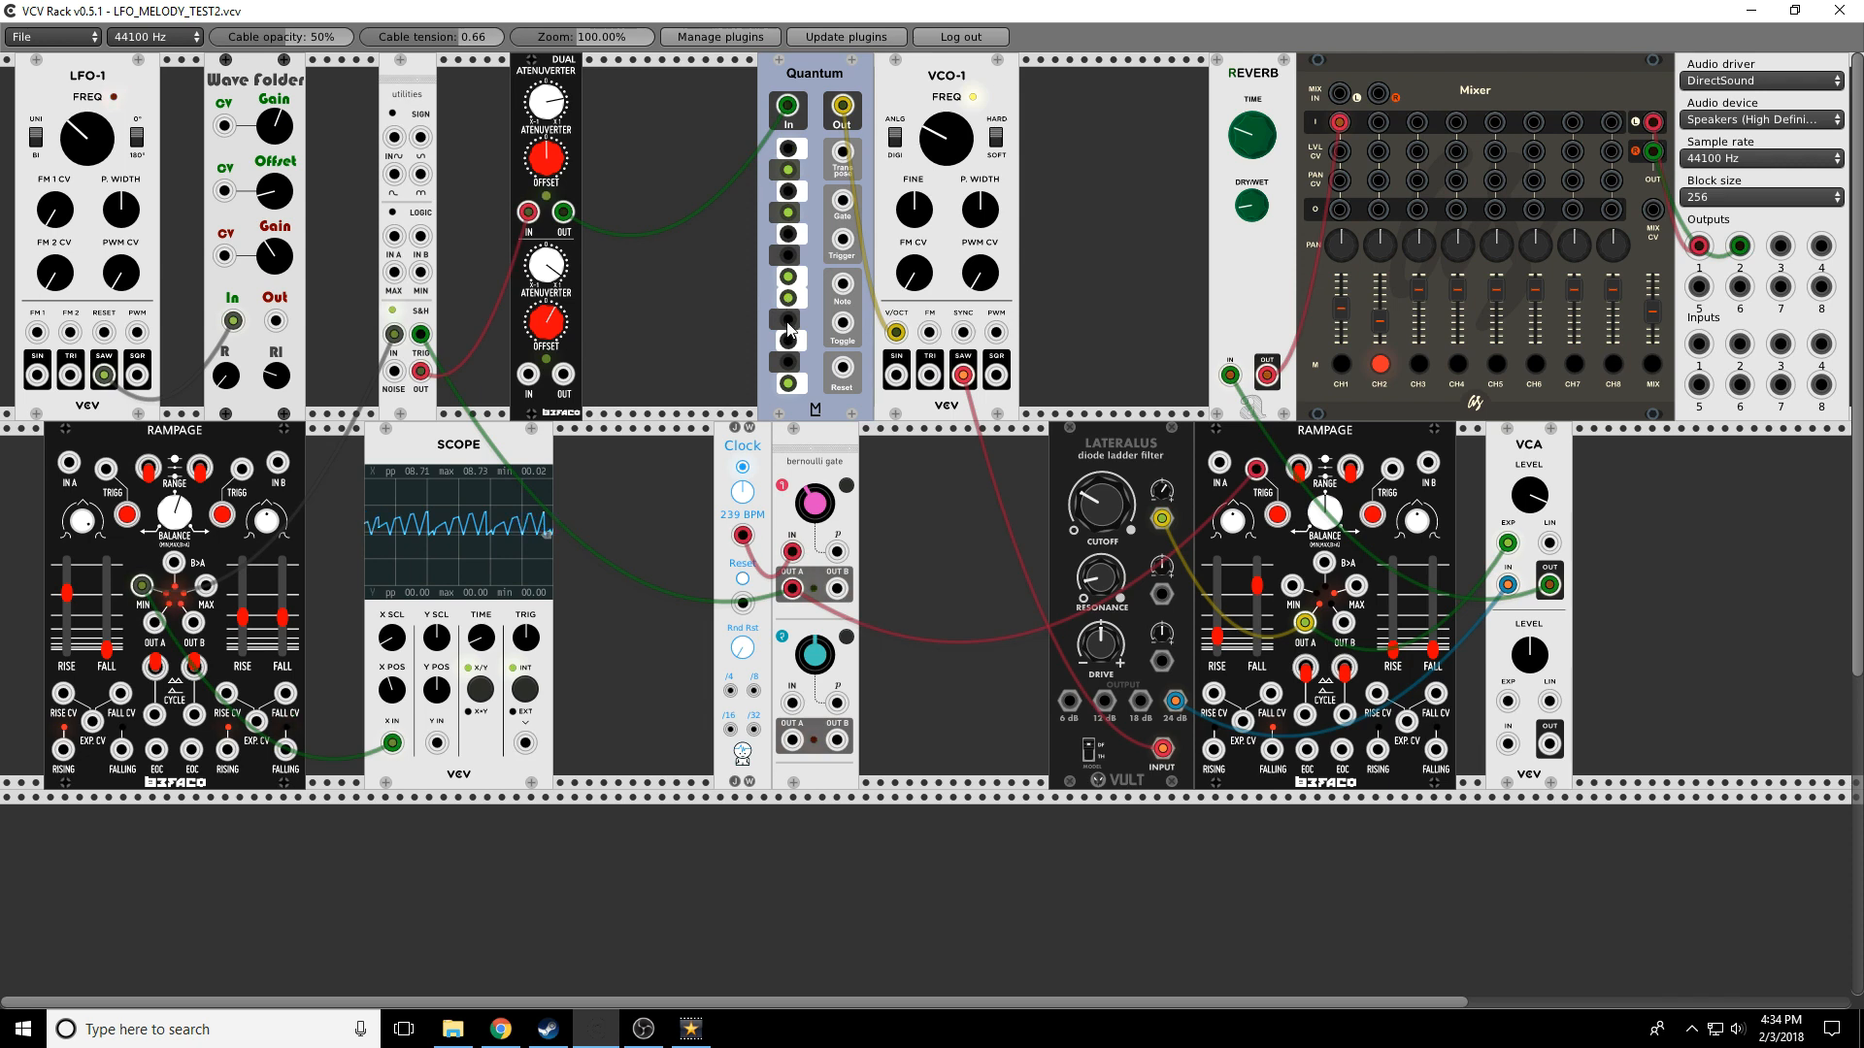
Toggle Quantum's fourth-, fifth-, eighth- and ninth-highest note buttons, and adjust the first Bernoulli gate's probability knob
{"action": "left_click", "coordinate": [788, 319]}
{"action": "left_click", "coordinate": [788, 297]}
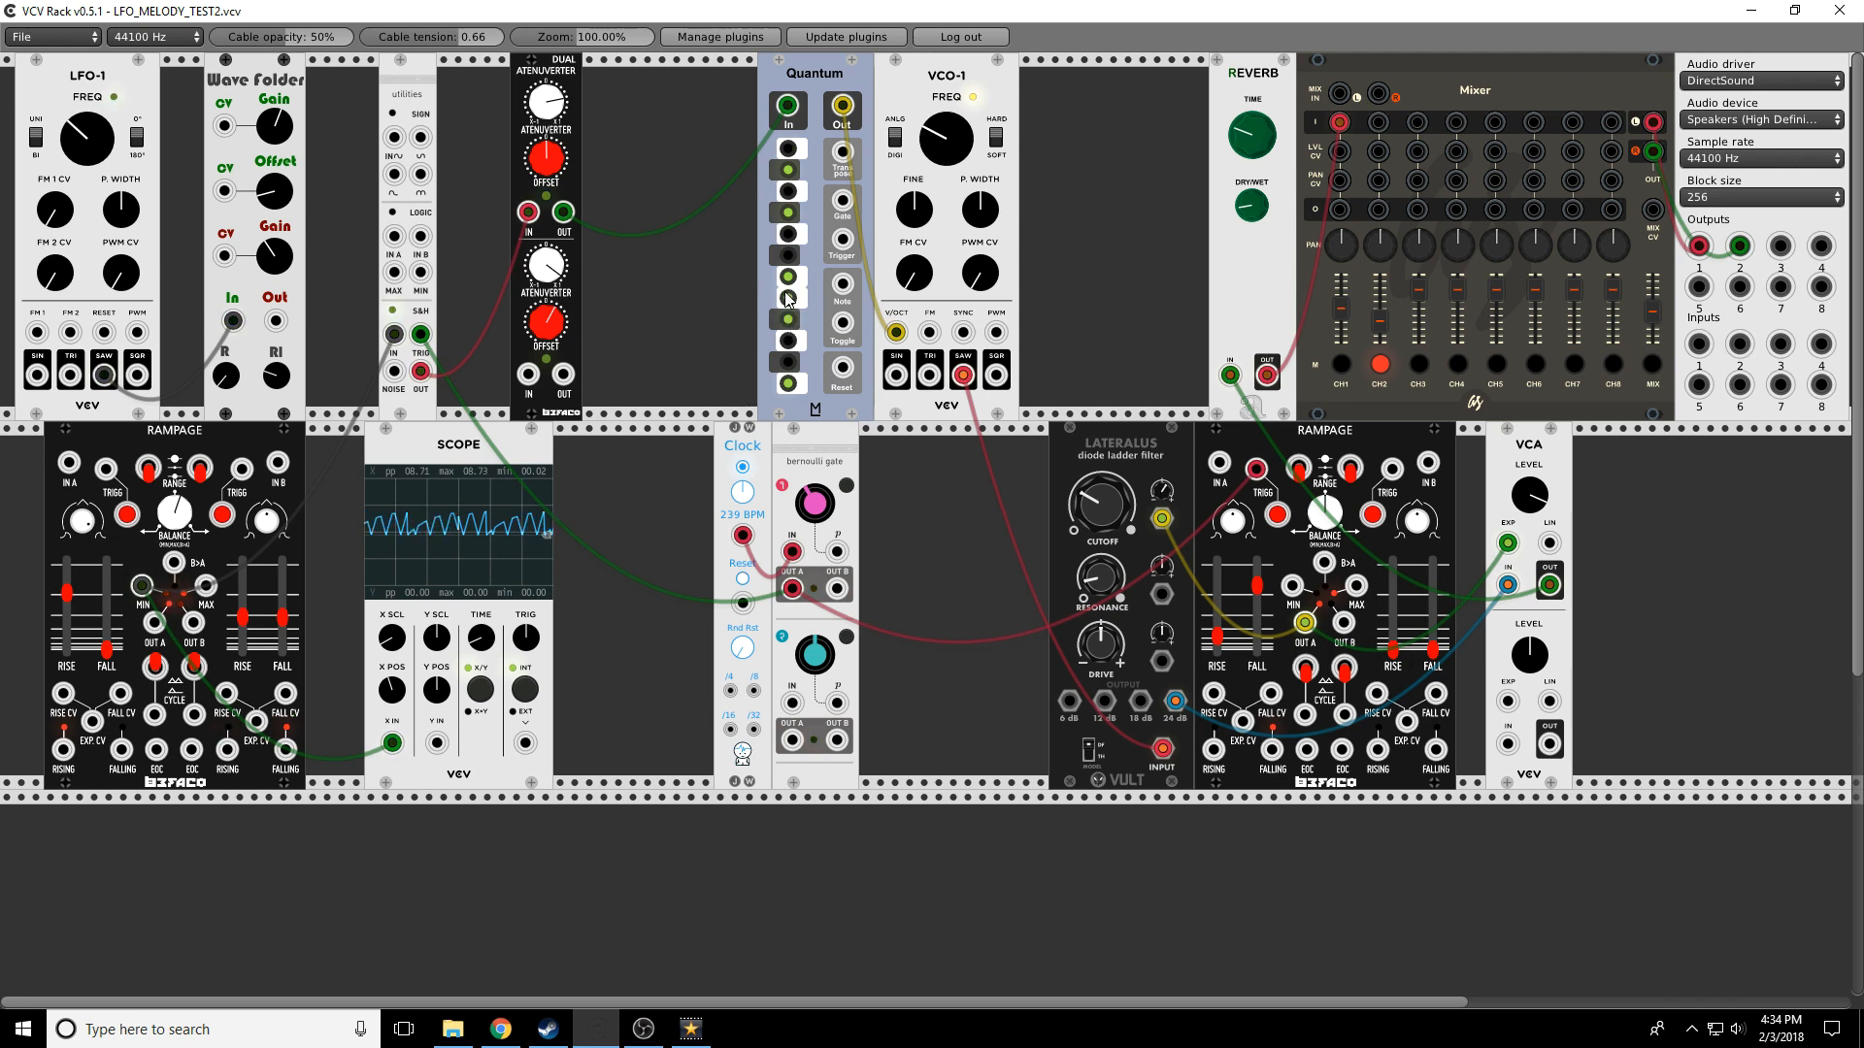
{"action": "left_click", "coordinate": [788, 233]}
{"action": "left_click", "coordinate": [788, 211]}
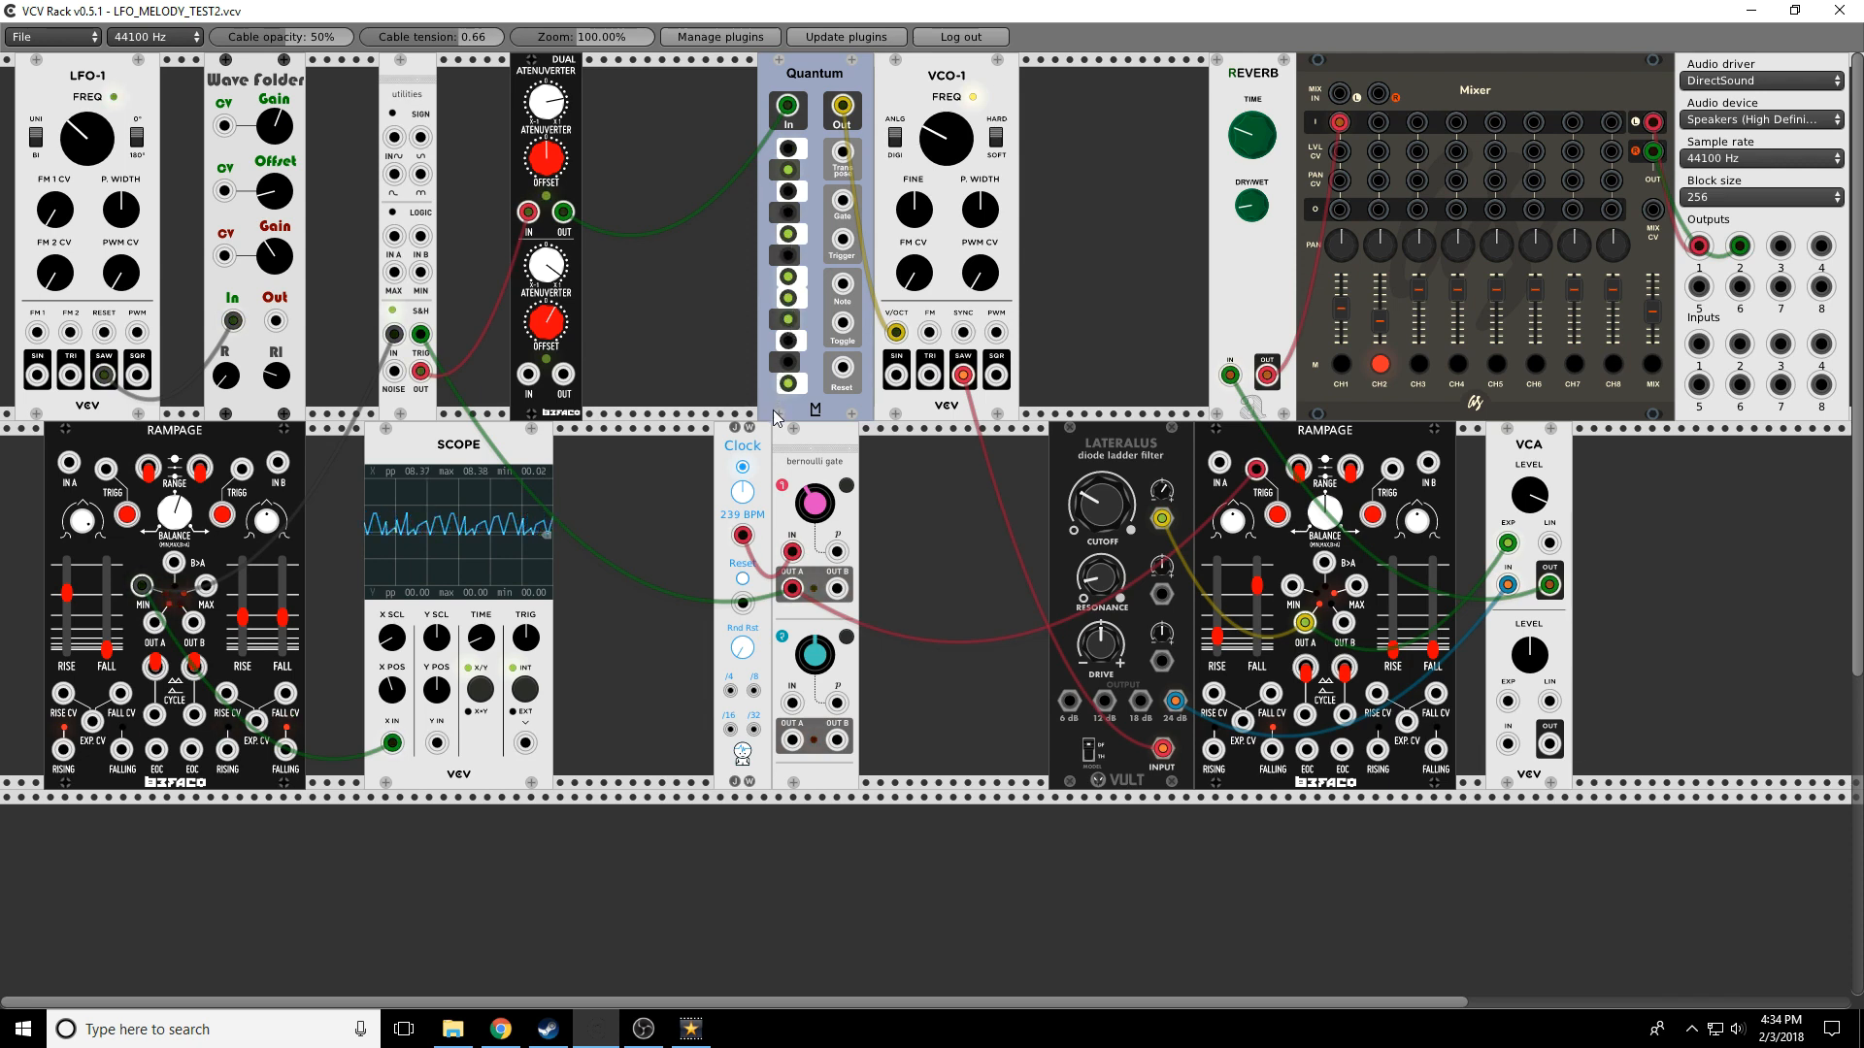
{"action": "left_click", "coordinate": [794, 216]}
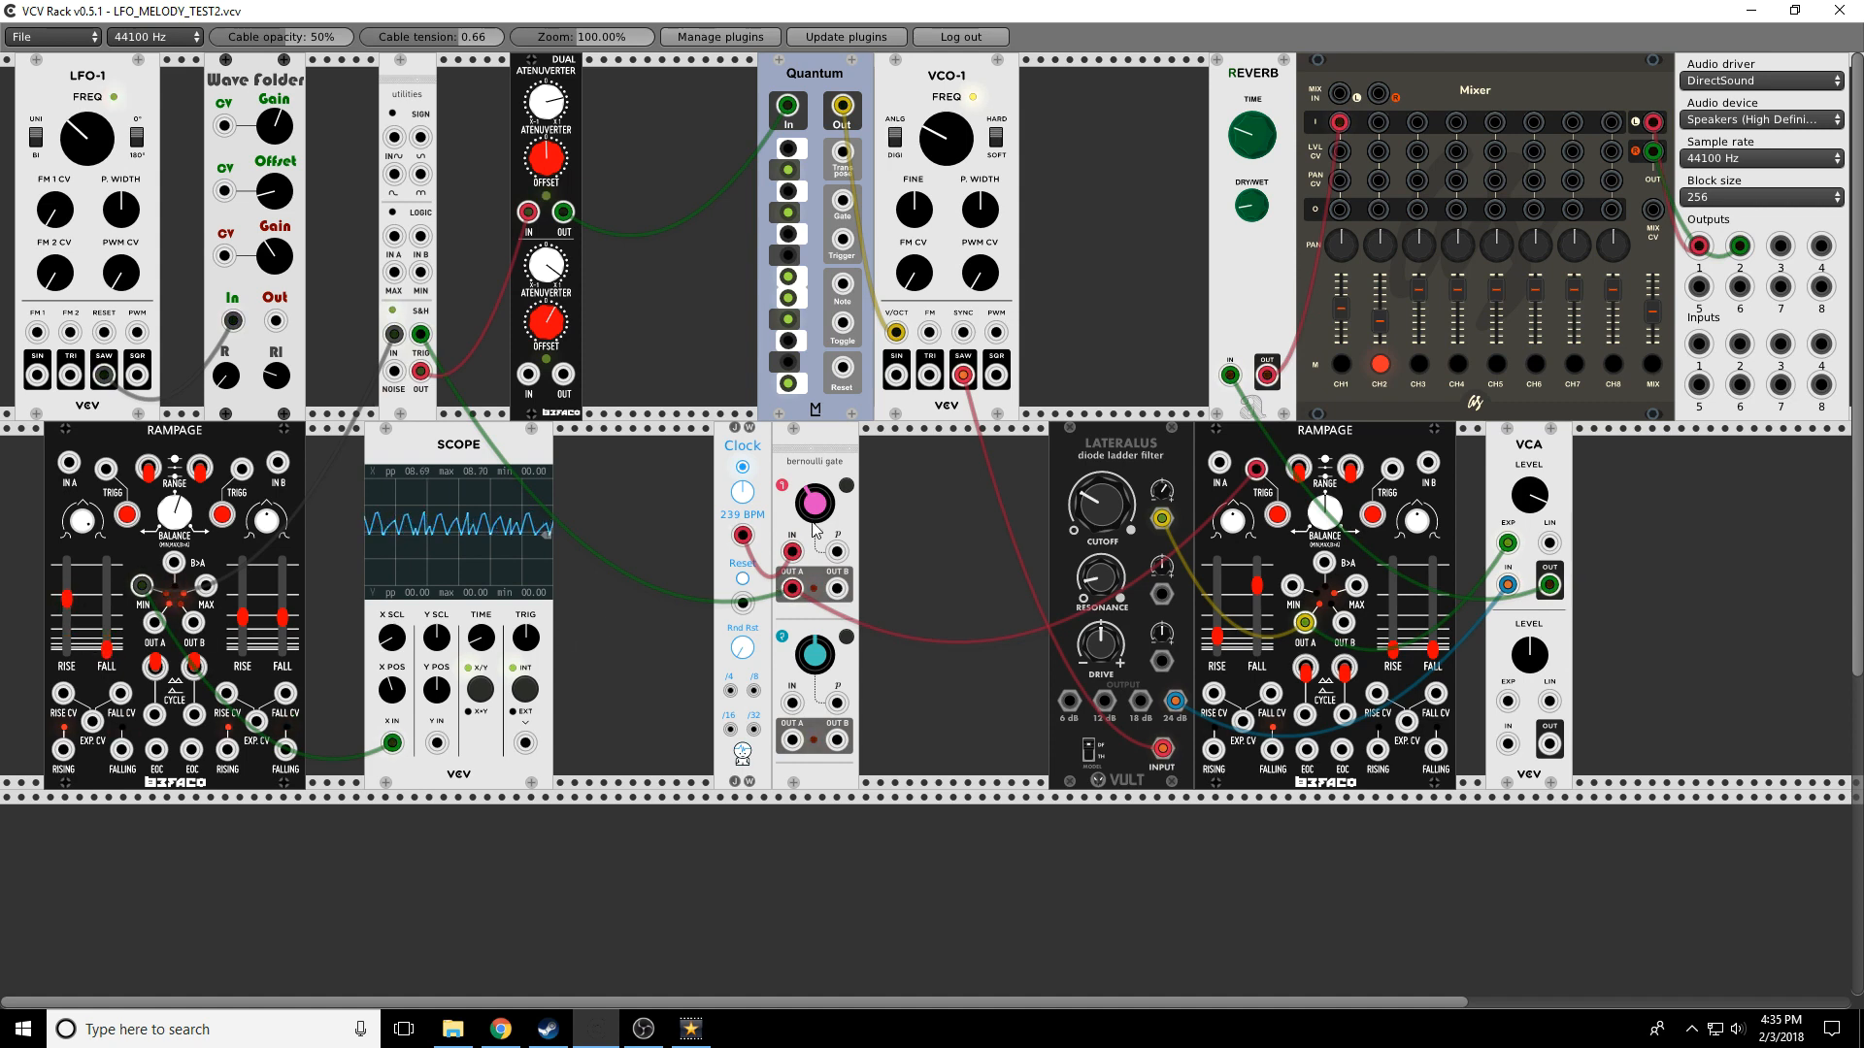
{"action": "left_click_drag", "start_coordinate": [808, 511], "coordinate": [809, 538]}
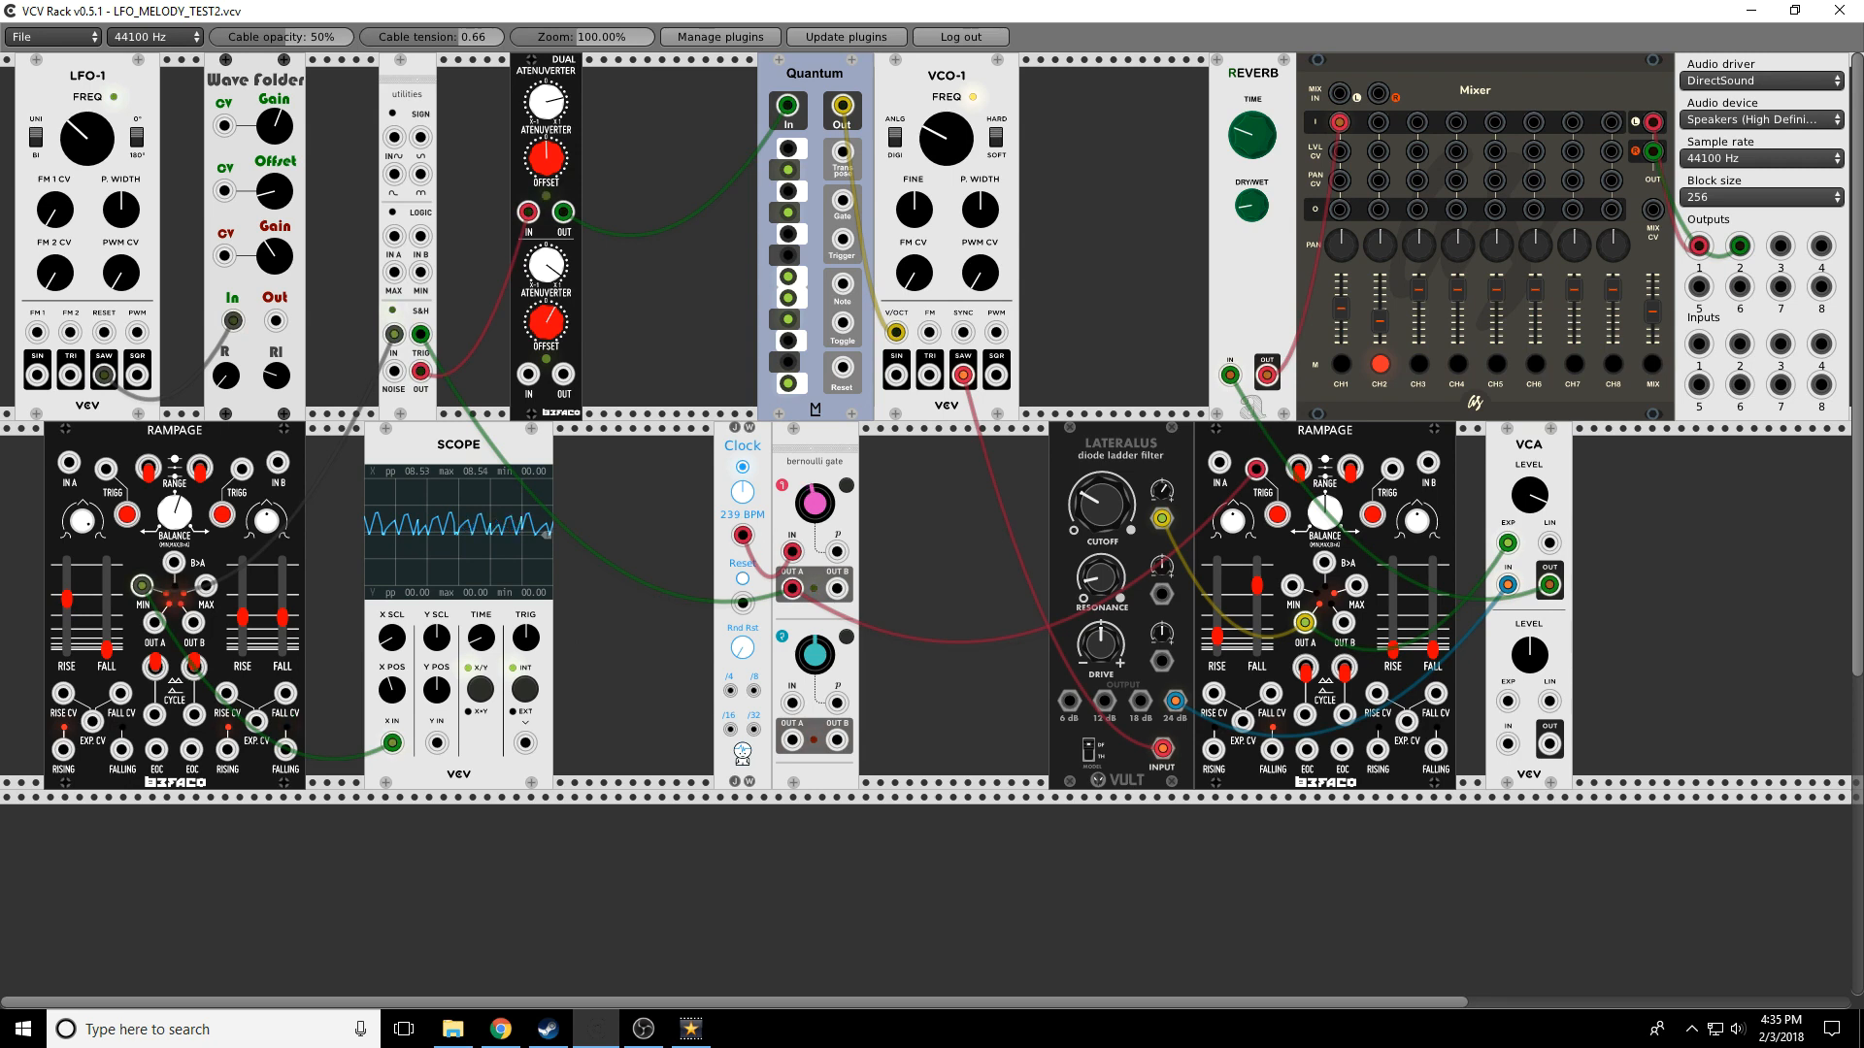